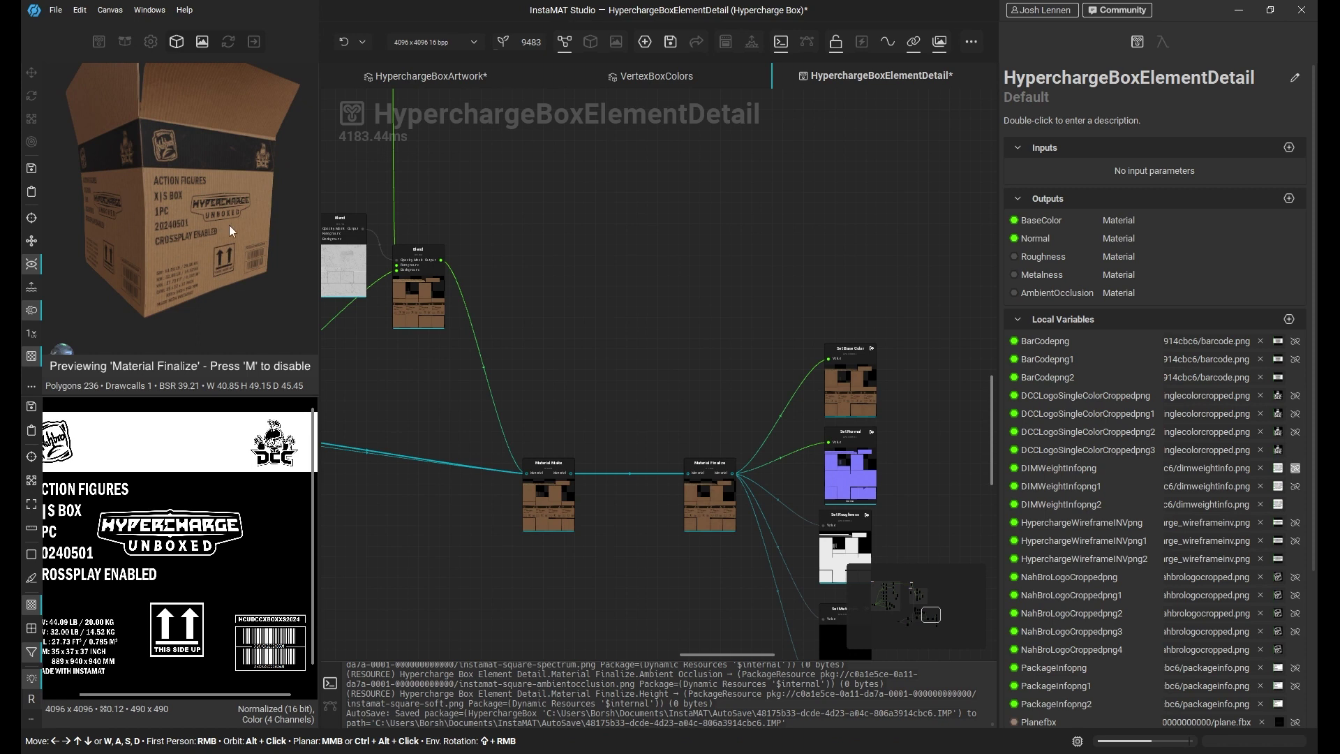
- Move the Material Finalize node and its connected output nodes farther from Material Make to free space between them
{"action": "left_click_drag", "start_coordinate": [200, 252], "coordinate": [194, 288], "text": "alt"}
{"action": "scroll", "coordinate": [182, 266], "scroll_direction": "up", "scroll_amount": 3}
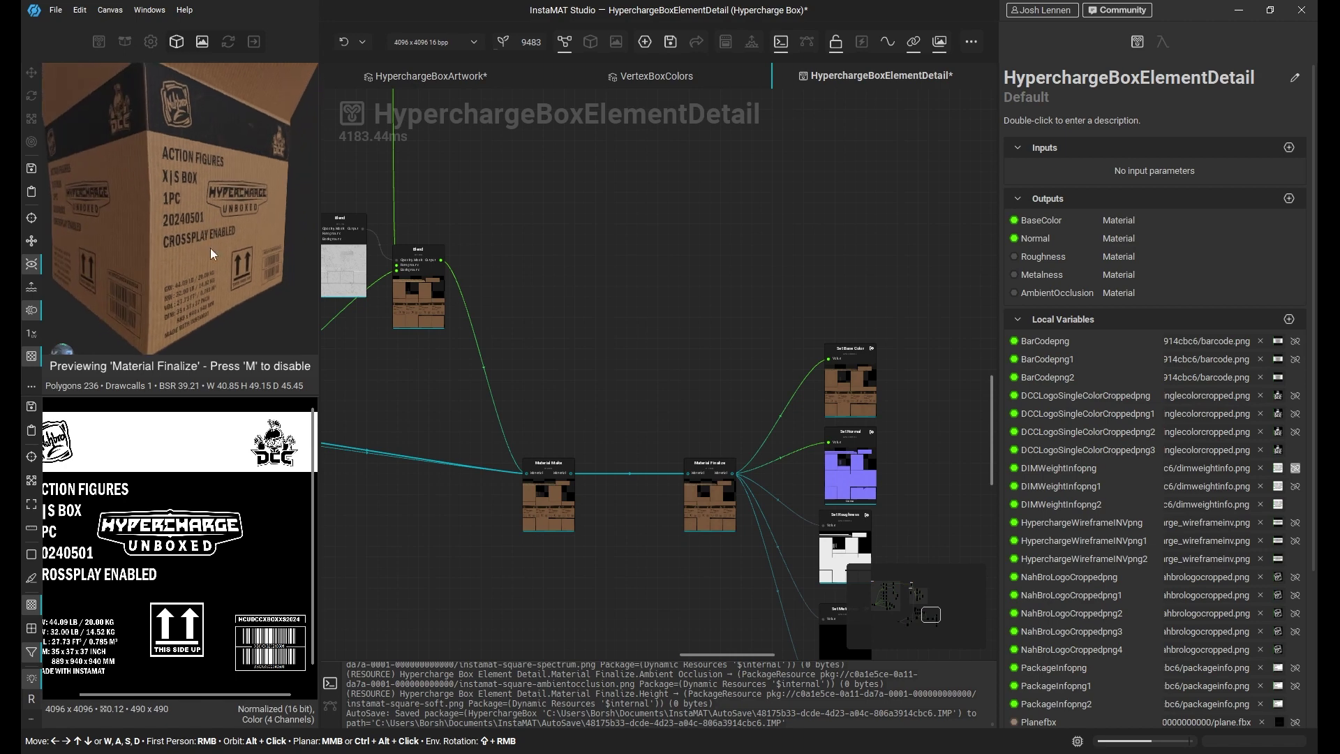
{"action": "scroll", "coordinate": [211, 249], "scroll_direction": "down", "scroll_amount": 3}
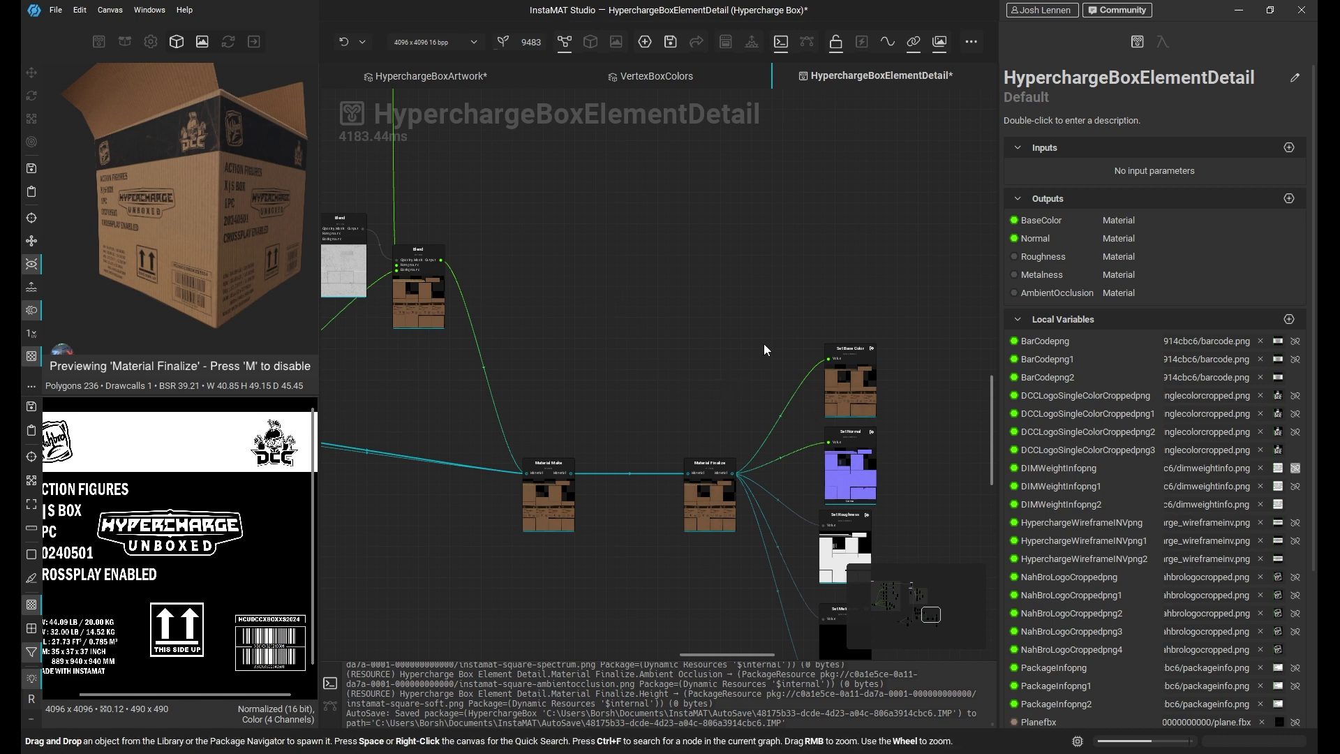
{"action": "middle_click_drag", "start_coordinate": [773, 336], "coordinate": [573, 162]}
{"action": "scroll", "coordinate": [583, 200], "scroll_direction": "down", "scroll_amount": 3}
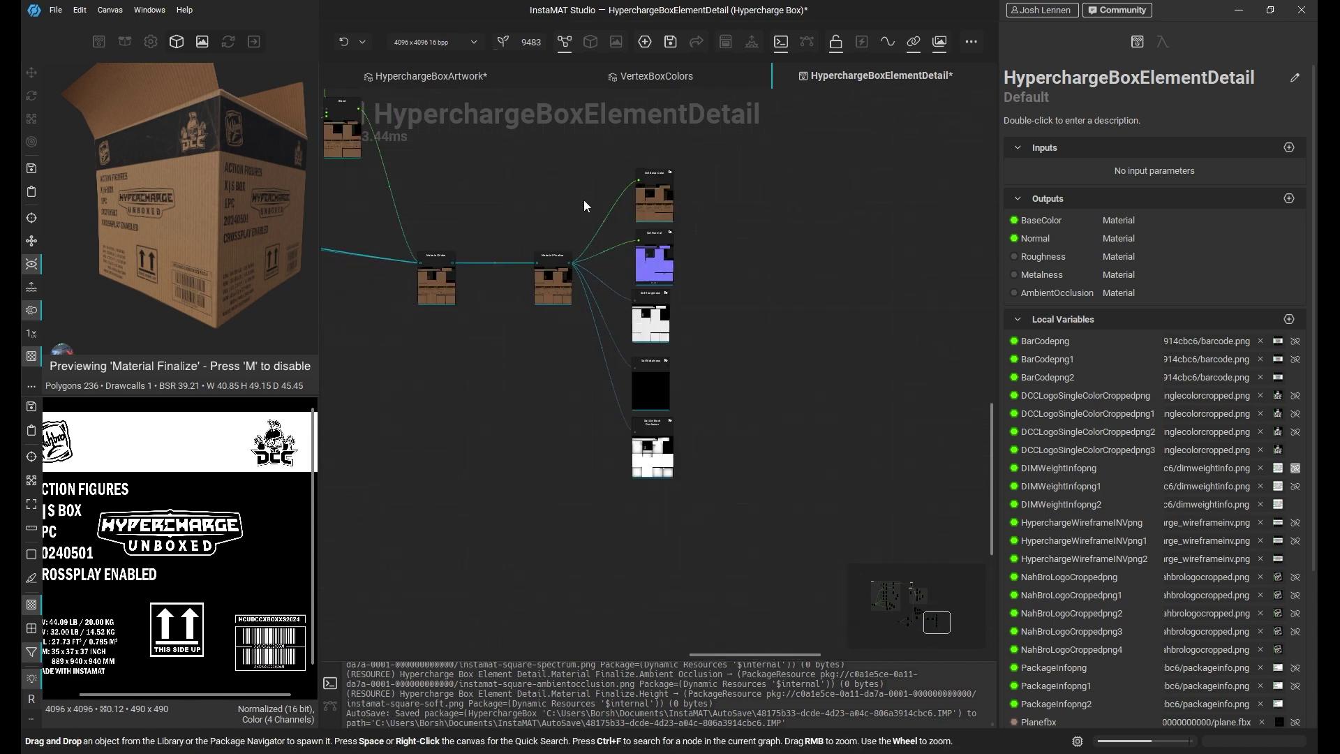
{"action": "left_click_drag", "start_coordinate": [592, 213], "coordinate": [746, 501]}
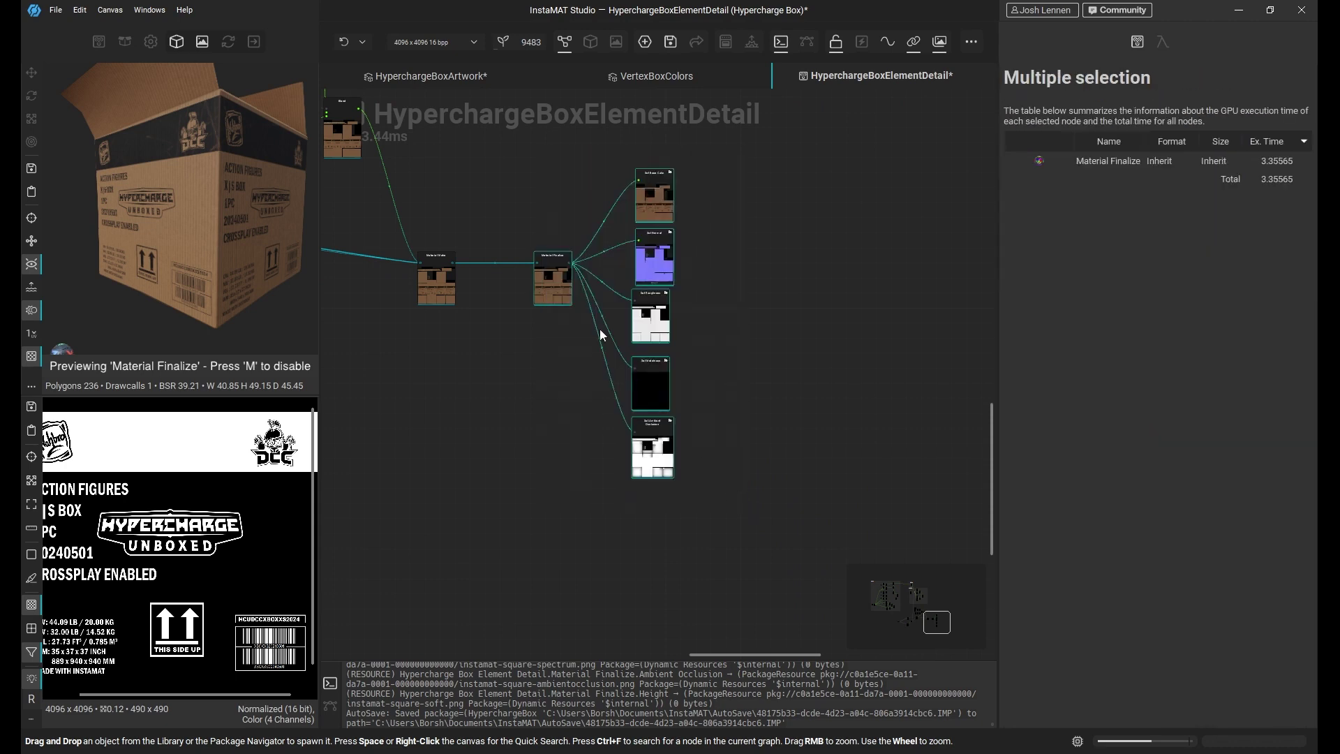
{"action": "left_click_drag", "start_coordinate": [555, 279], "coordinate": [726, 282]}
{"action": "left_click", "coordinate": [621, 203]}
{"action": "scroll", "coordinate": [622, 276], "scroll_direction": "up", "scroll_amount": 3}
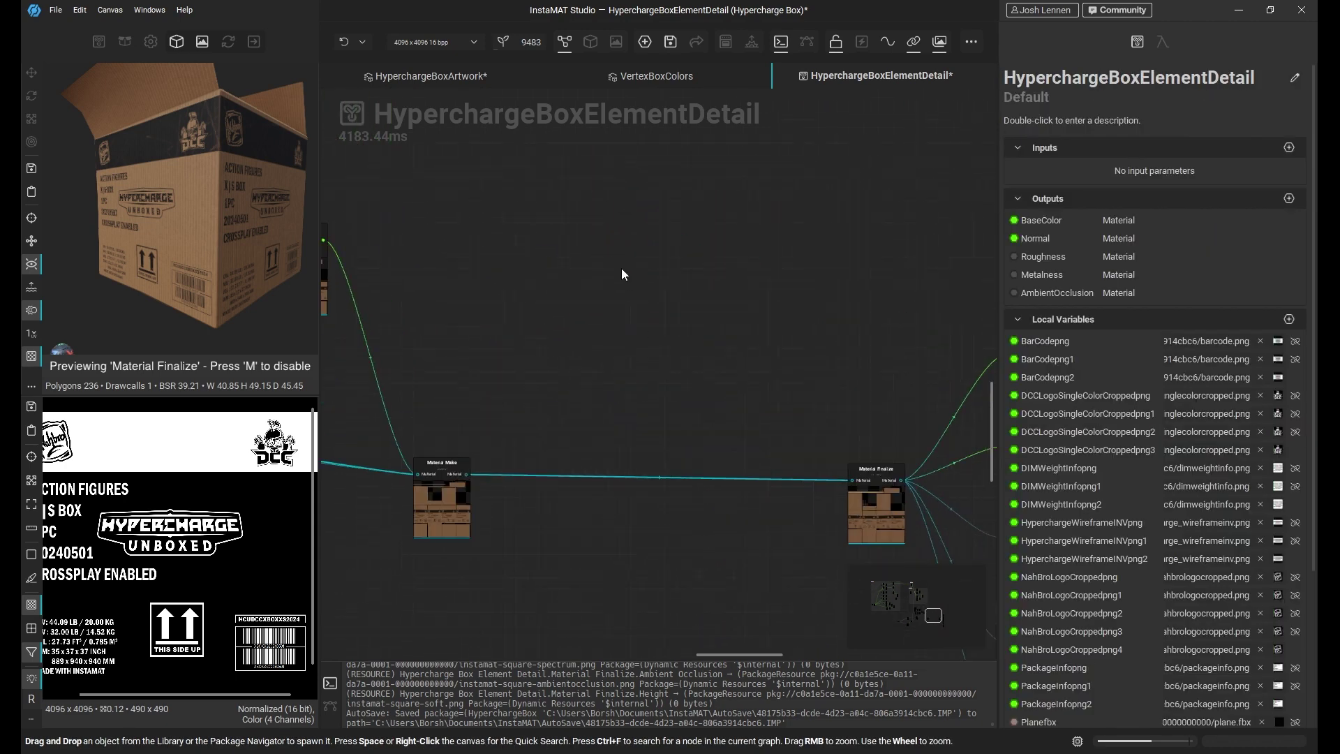
- Align the Material Finalize node level with the Material Make node
{"action": "middle_click_drag", "start_coordinate": [621, 268], "coordinate": [629, 317]}
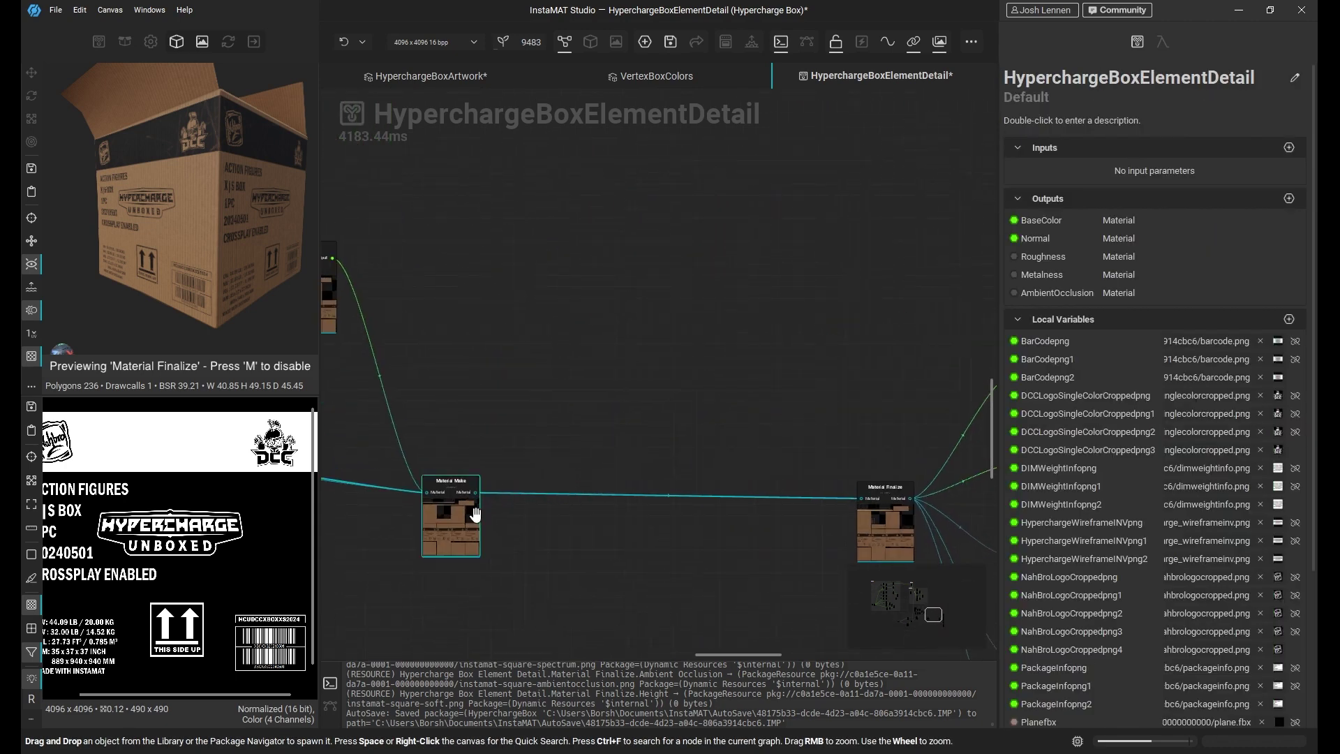
{"action": "left_click", "coordinate": [450, 495]}
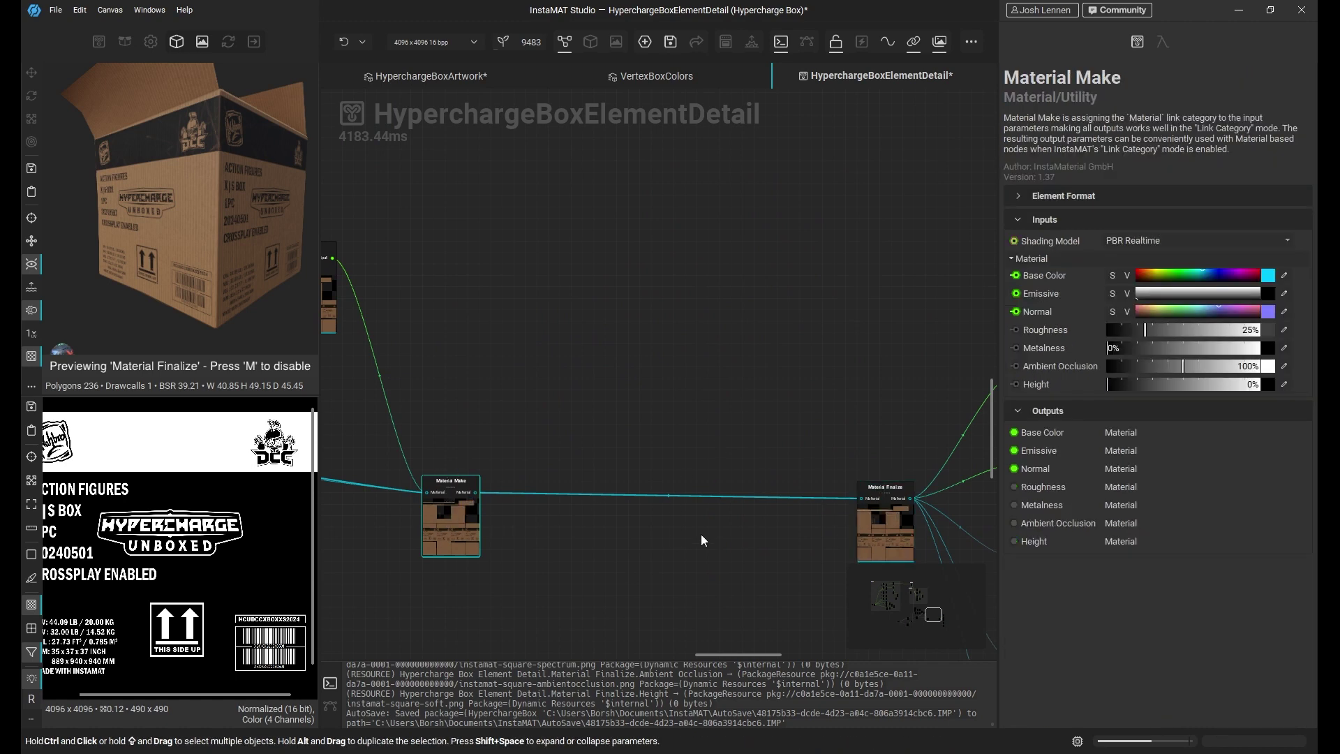
{"action": "left_click_drag", "start_coordinate": [885, 520], "coordinate": [886, 513]}
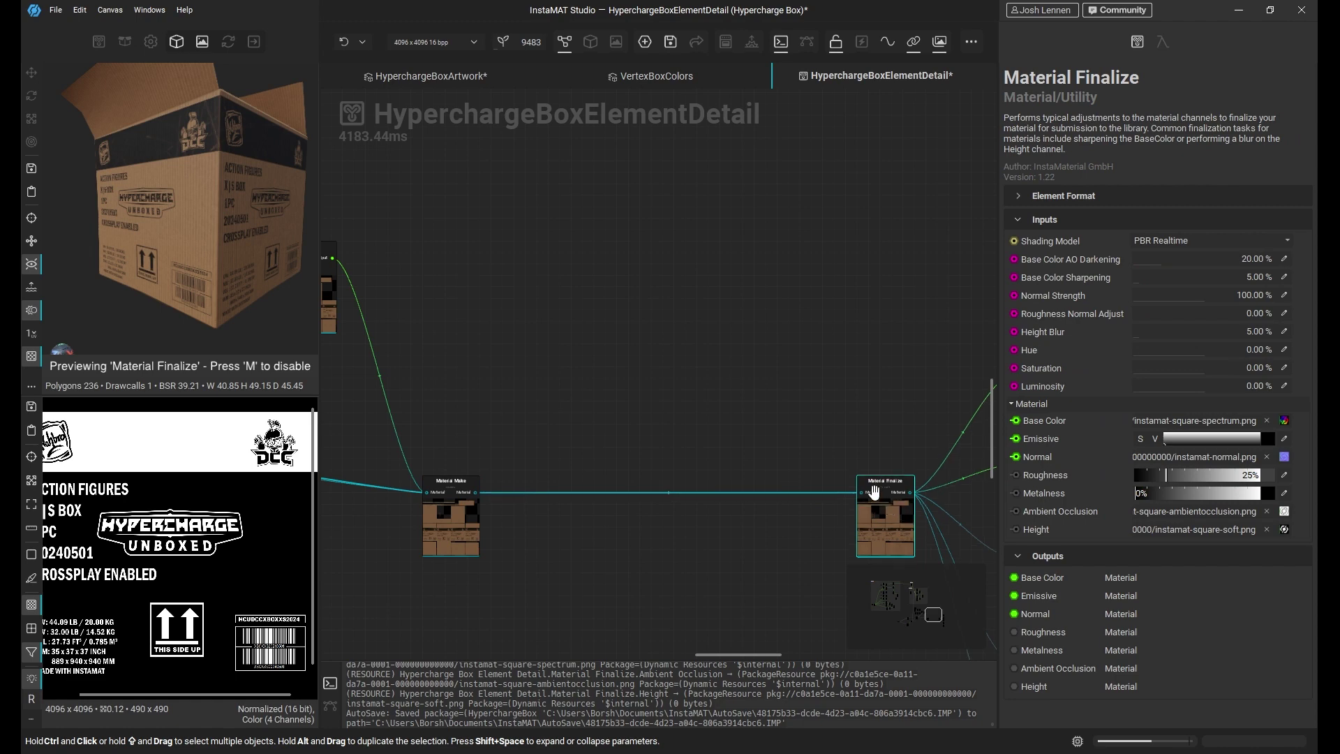
- Add a Material Blend node from Material Make's Material output and place it between Material Make and Material Finalize
{"action": "left_click", "coordinate": [533, 464]}
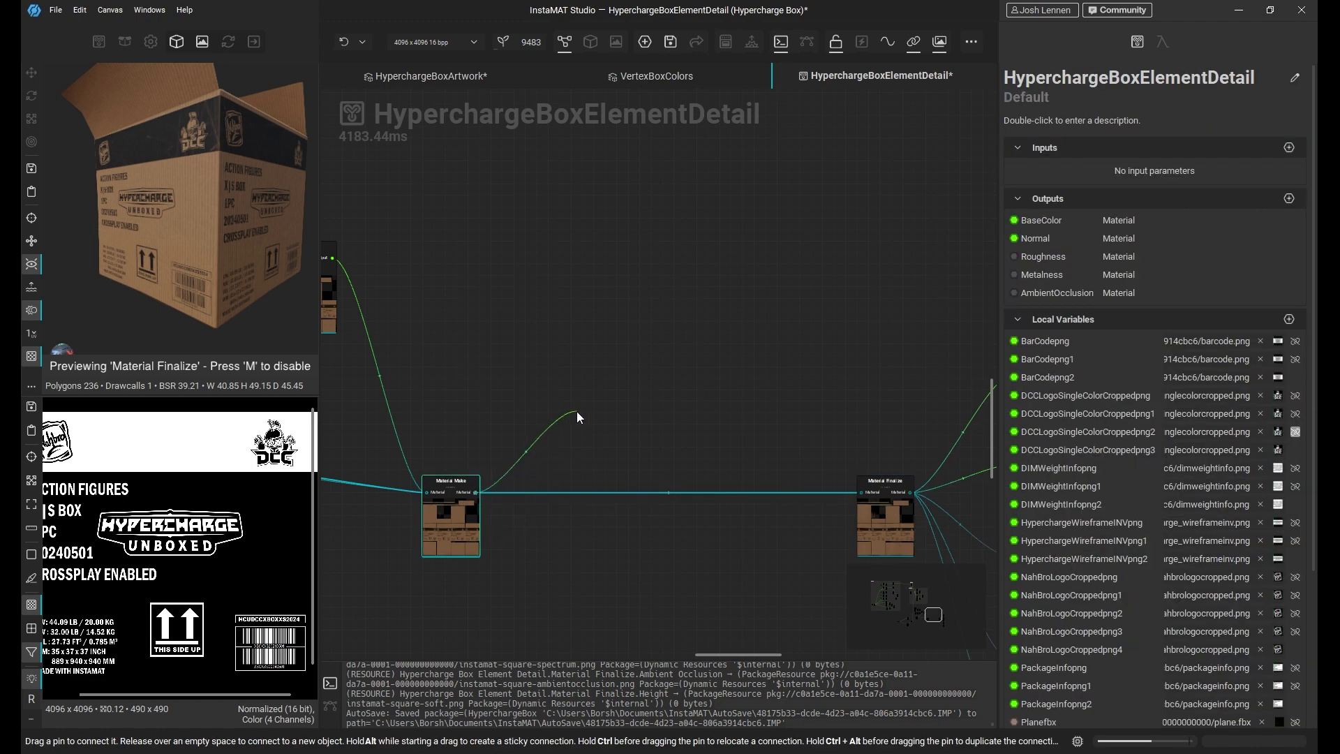
{"action": "key", "text": "space"}
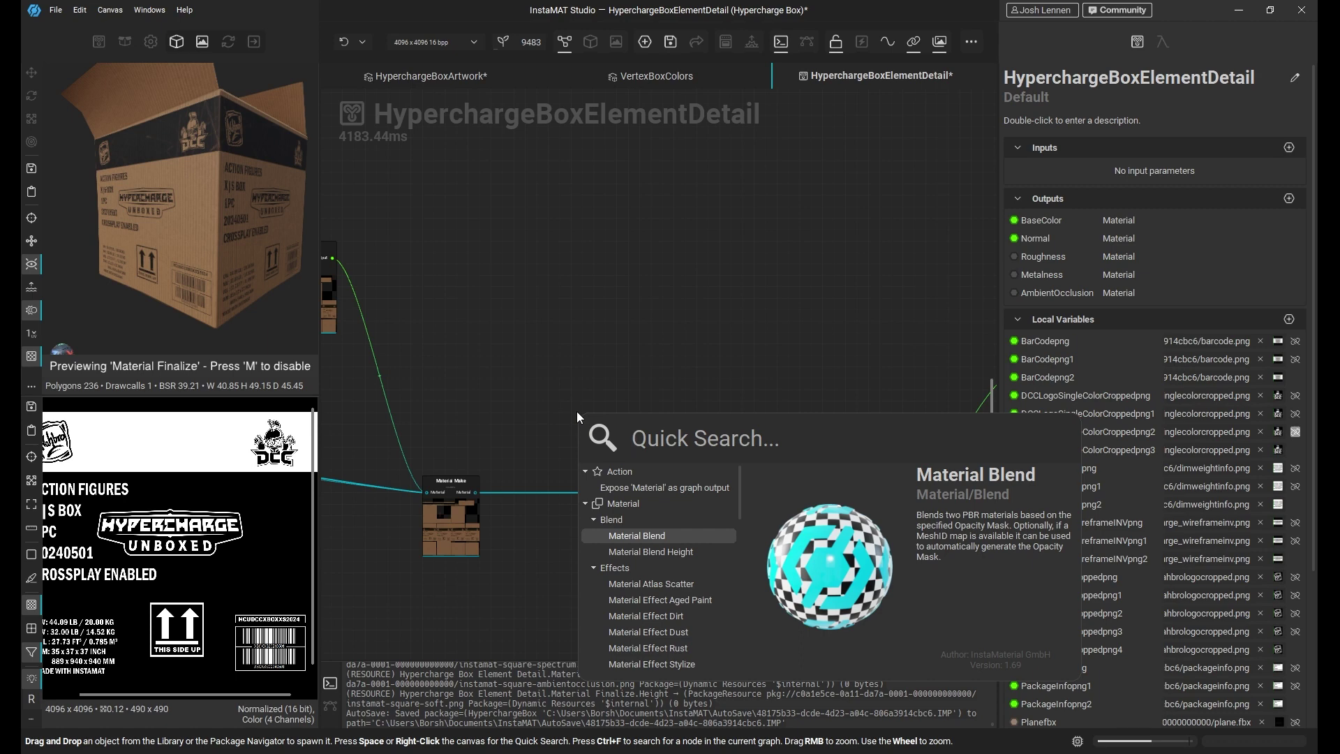
{"action": "left_click", "coordinate": [652, 535]}
{"action": "left_click_drag", "start_coordinate": [628, 460], "coordinate": [686, 466]}
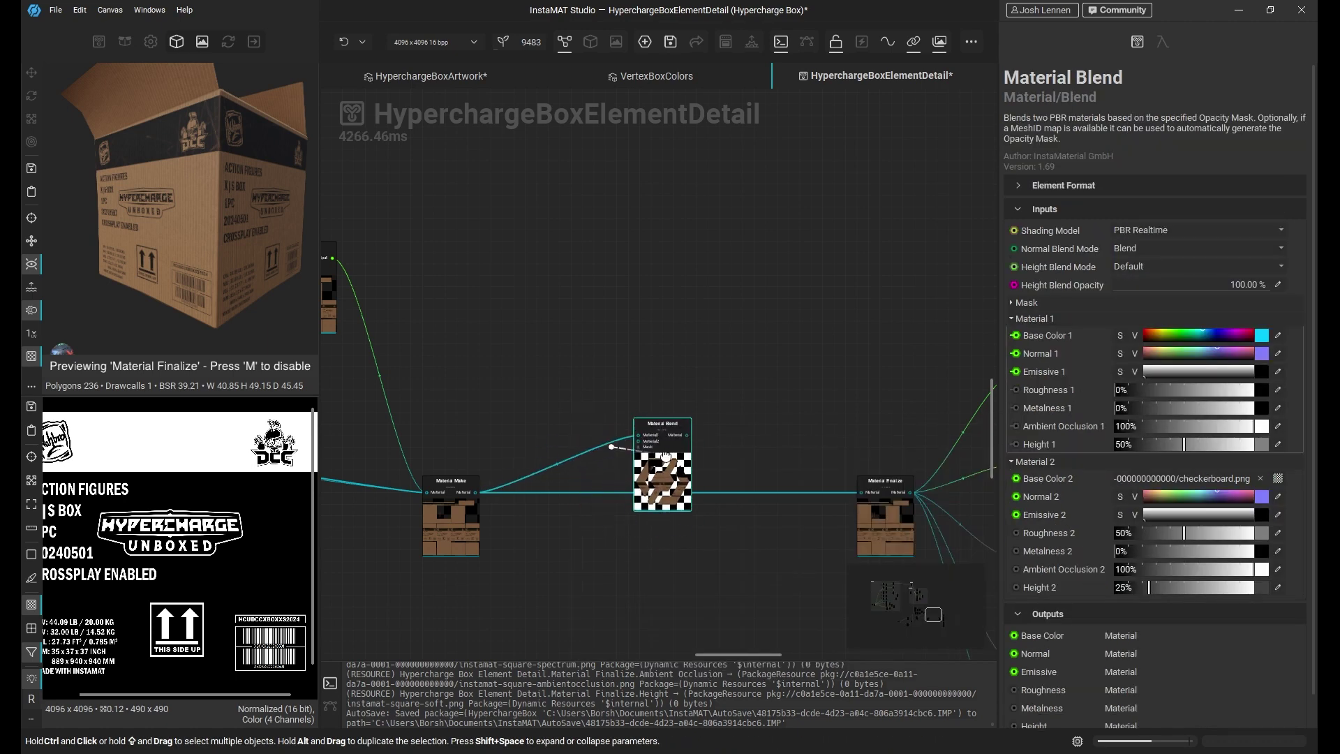
- Reroute Material Make's output from Material1 to Material2 on the Material Blend node, and reposition the blend node higher
{"action": "scroll", "coordinate": [625, 448], "scroll_direction": "up", "scroll_amount": 3}
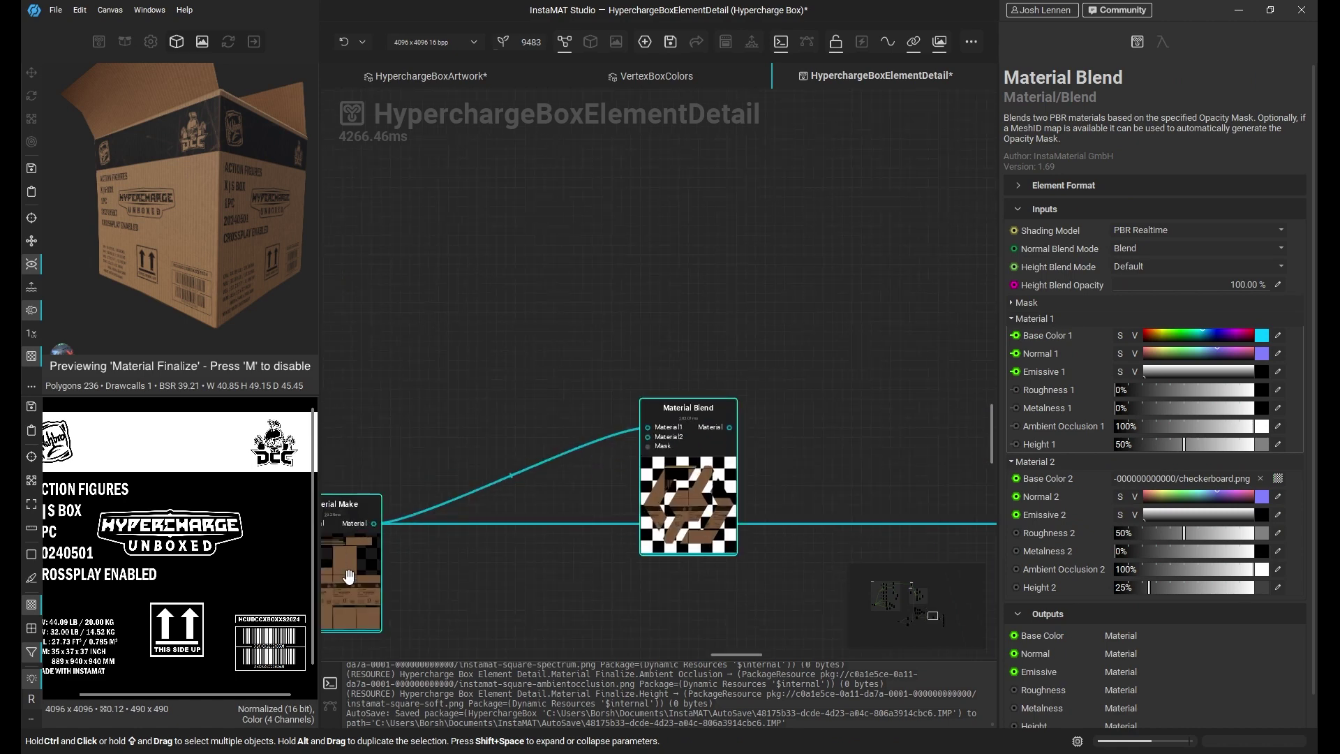
{"action": "left_click", "coordinate": [349, 576]}
{"action": "left_click_drag", "start_coordinate": [383, 524], "coordinate": [648, 436]}
{"action": "left_click", "coordinate": [632, 433]}
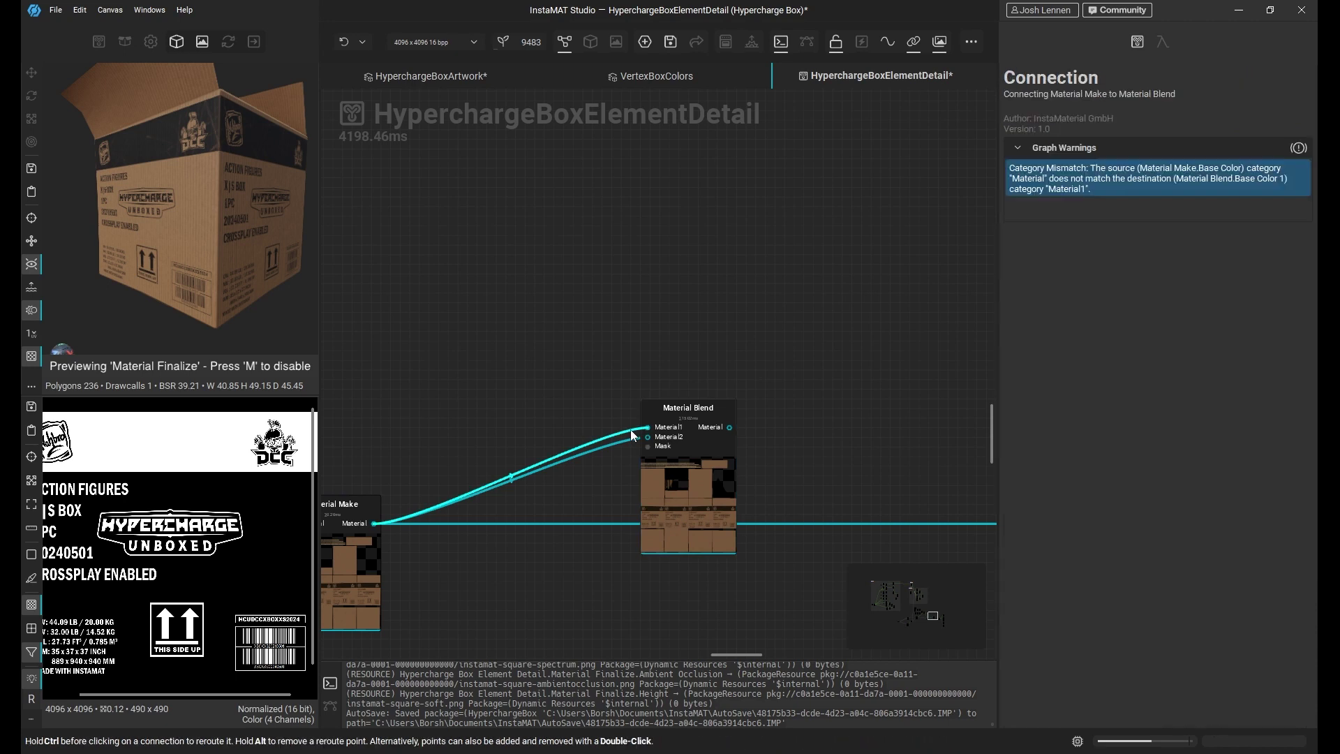
{"action": "key", "text": "Delete"}
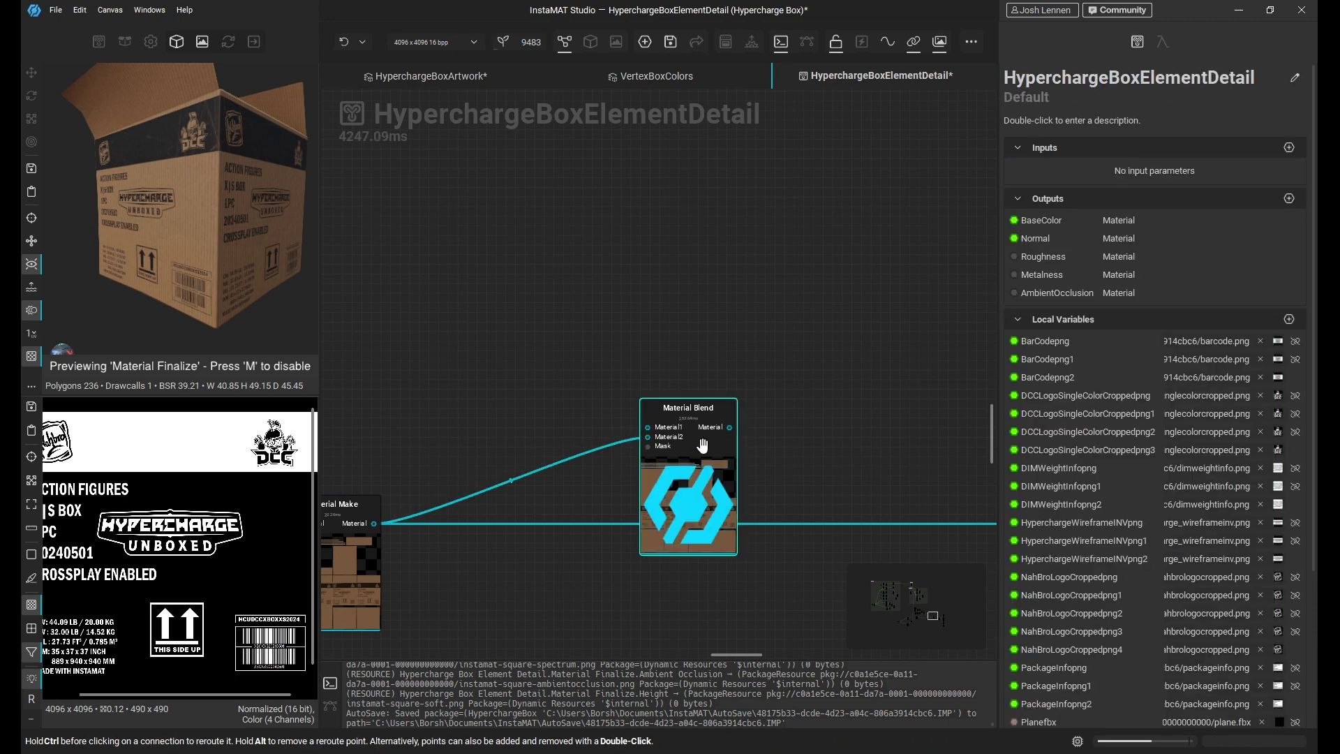
{"action": "left_click_drag", "start_coordinate": [698, 484], "coordinate": [727, 416]}
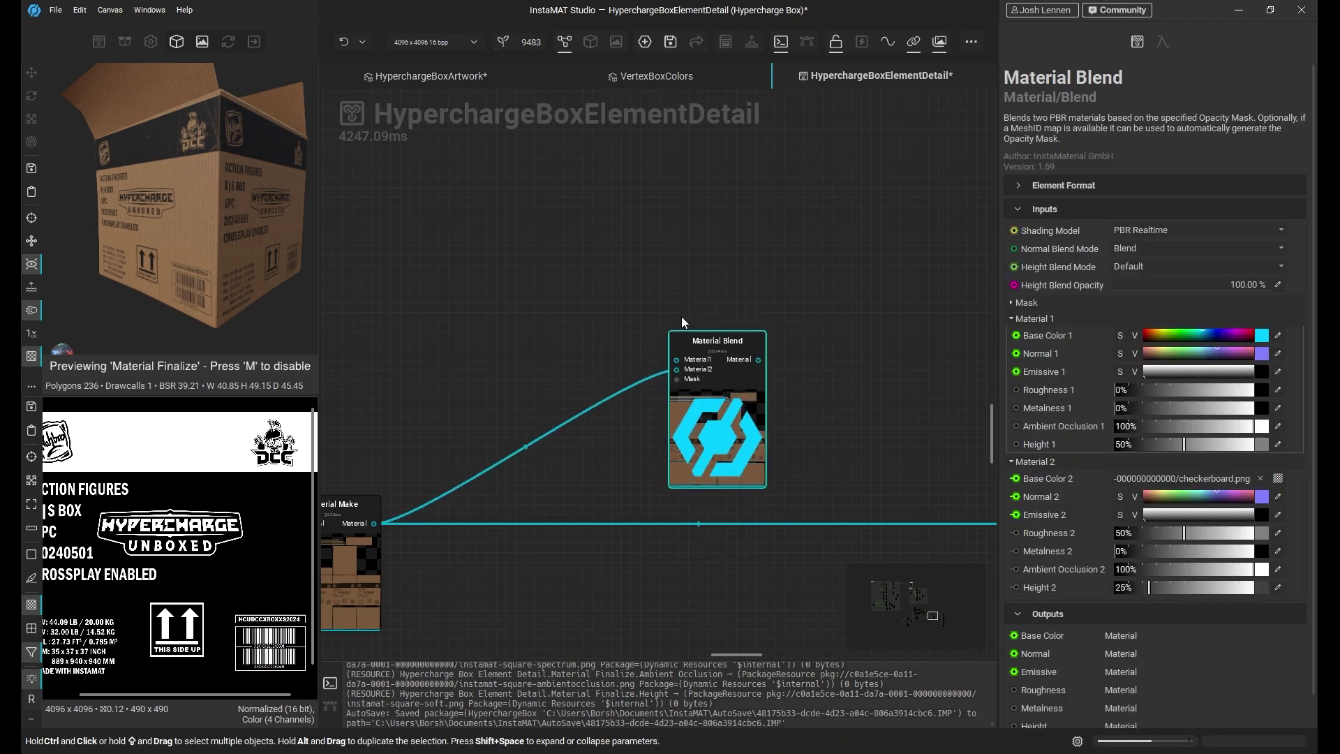
- Search the library for "wet" and add the Spanish Wall Wet material to the graph above Material Make
{"action": "left_click", "coordinate": [99, 42]}
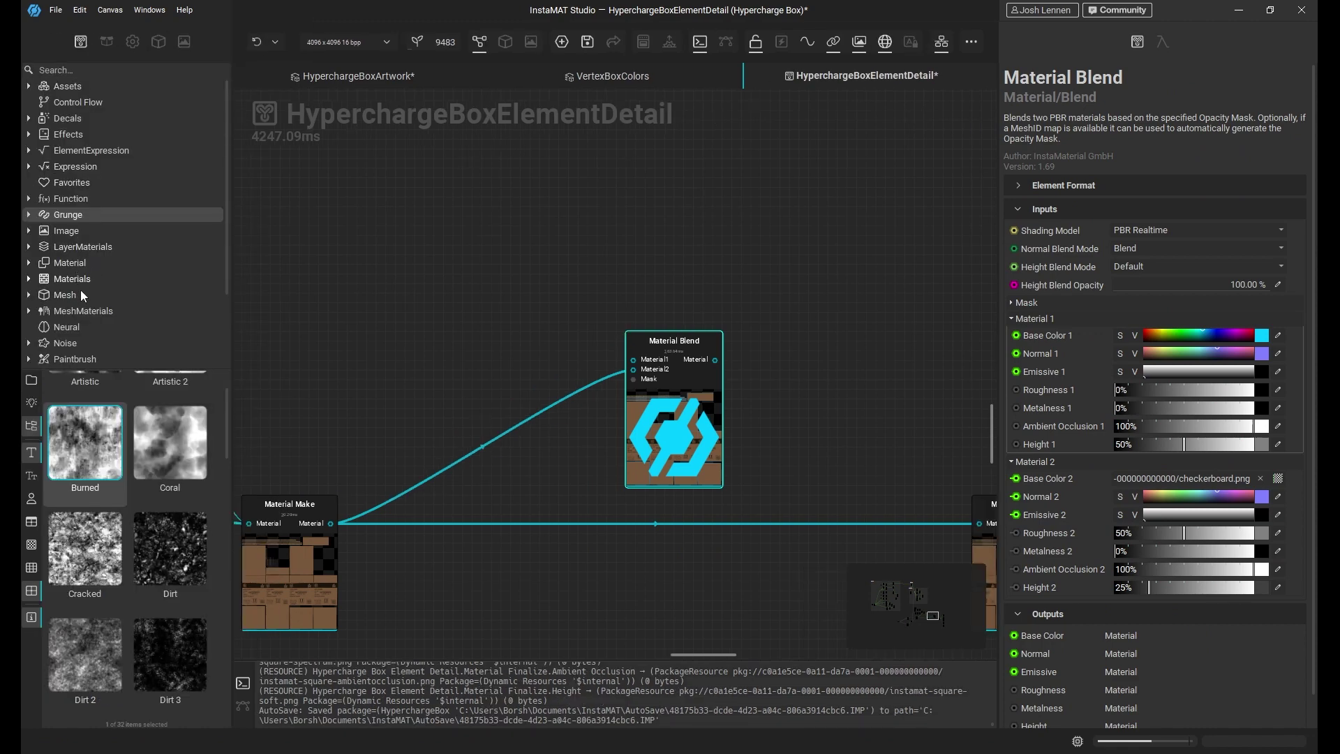
{"action": "left_click", "coordinate": [81, 310]}
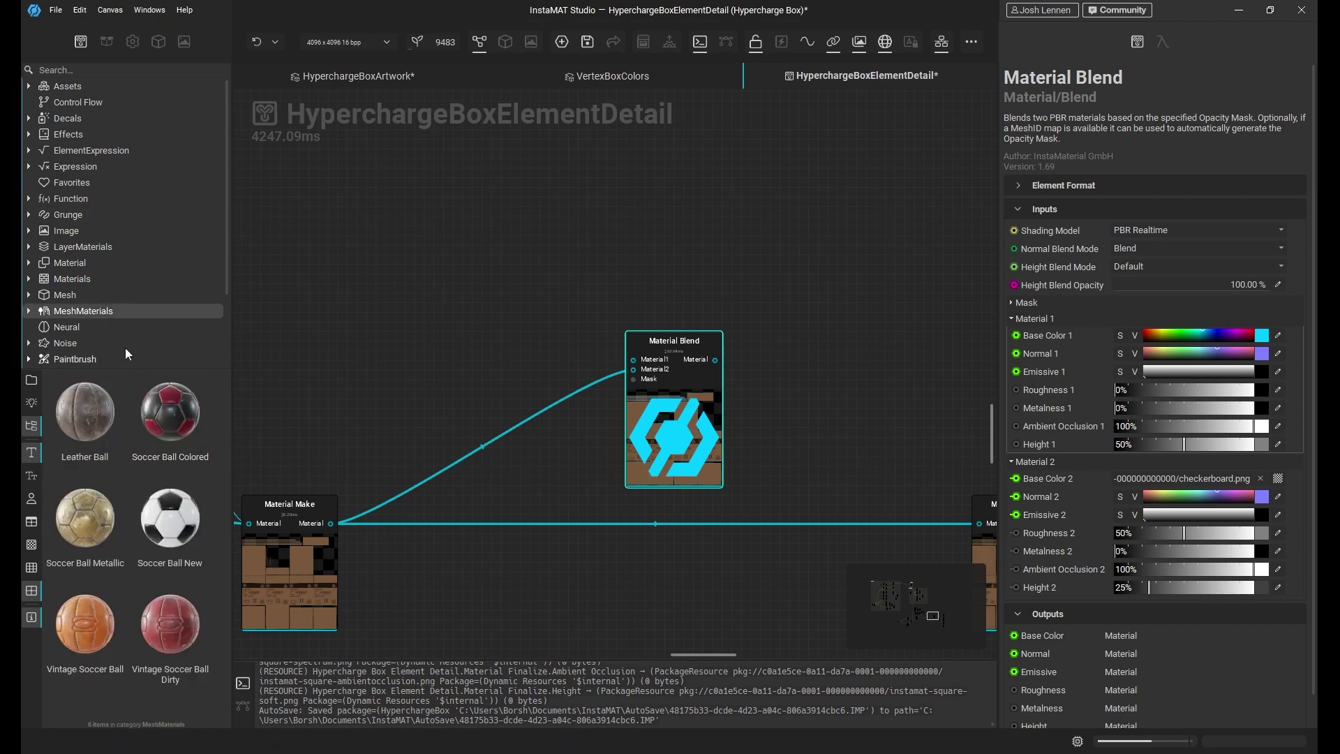
{"action": "left_click", "coordinate": [67, 71]}
{"action": "type", "text": "we"}
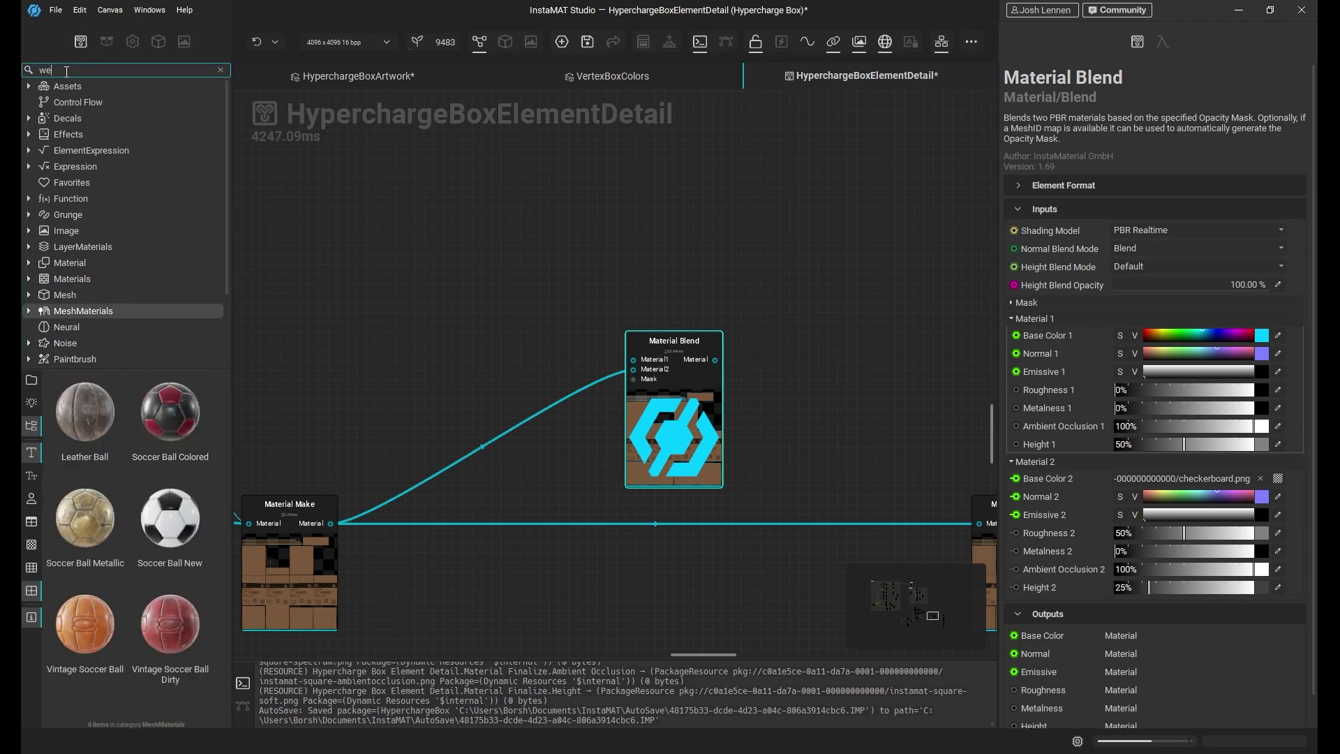
{"action": "type", "text": "t"}
{"action": "scroll", "coordinate": [228, 176], "scroll_direction": "down", "scroll_amount": 2}
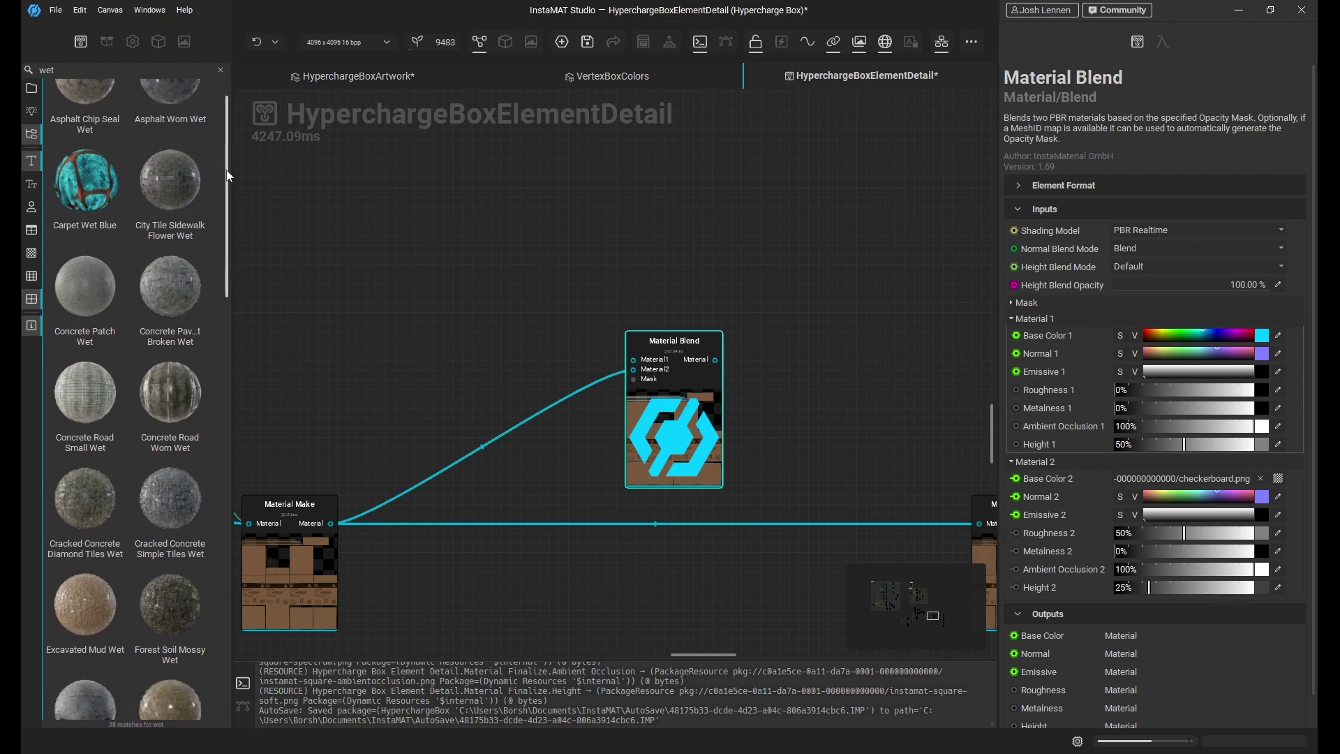
{"action": "left_click_drag", "start_coordinate": [228, 176], "coordinate": [642, 366]}
{"action": "key", "text": "Escape"}
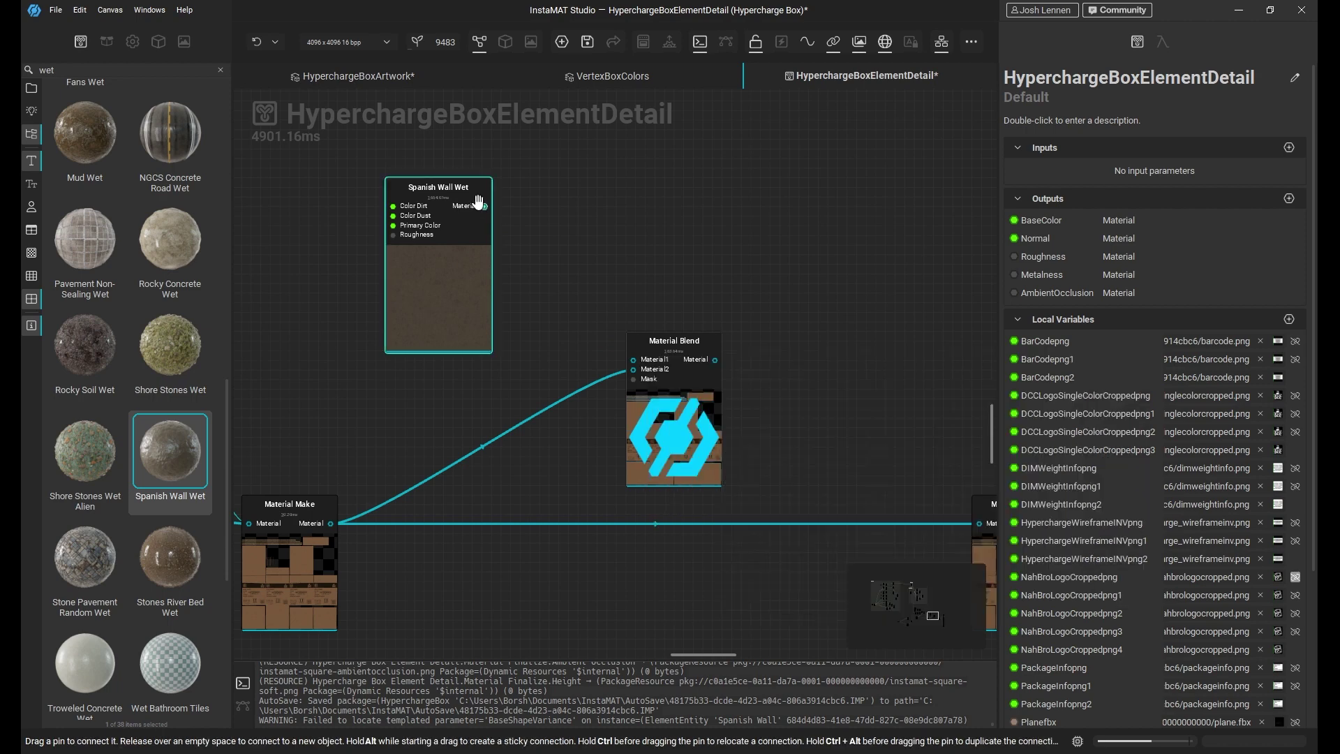
- Connect Spanish Wall Wet to Material1 of Material Blend, and the blend's output to Material Finalize
{"action": "left_click_drag", "start_coordinate": [484, 206], "coordinate": [634, 360]}
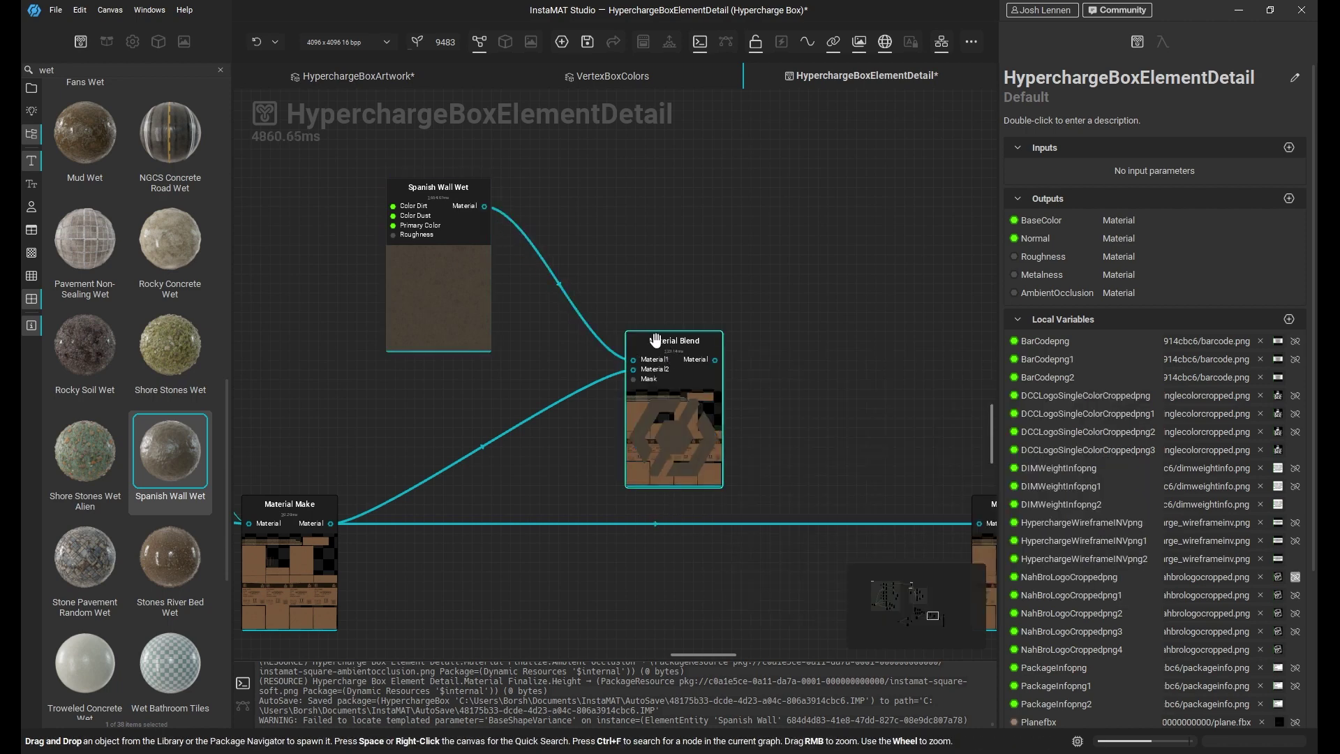
{"action": "left_click", "coordinate": [670, 348]}
{"action": "middle_click_drag", "start_coordinate": [682, 347], "coordinate": [454, 279]}
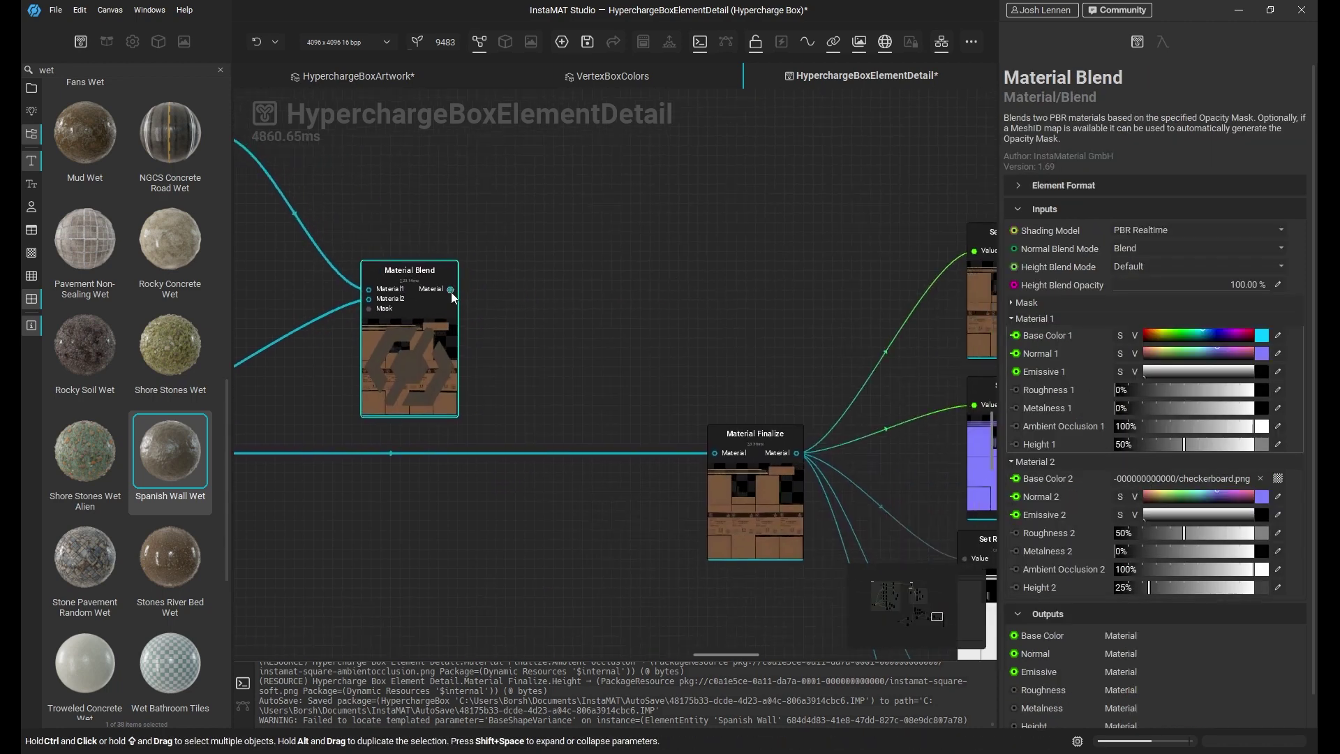
{"action": "left_click_drag", "start_coordinate": [451, 290], "coordinate": [715, 453]}
{"action": "left_click", "coordinate": [377, 318]}
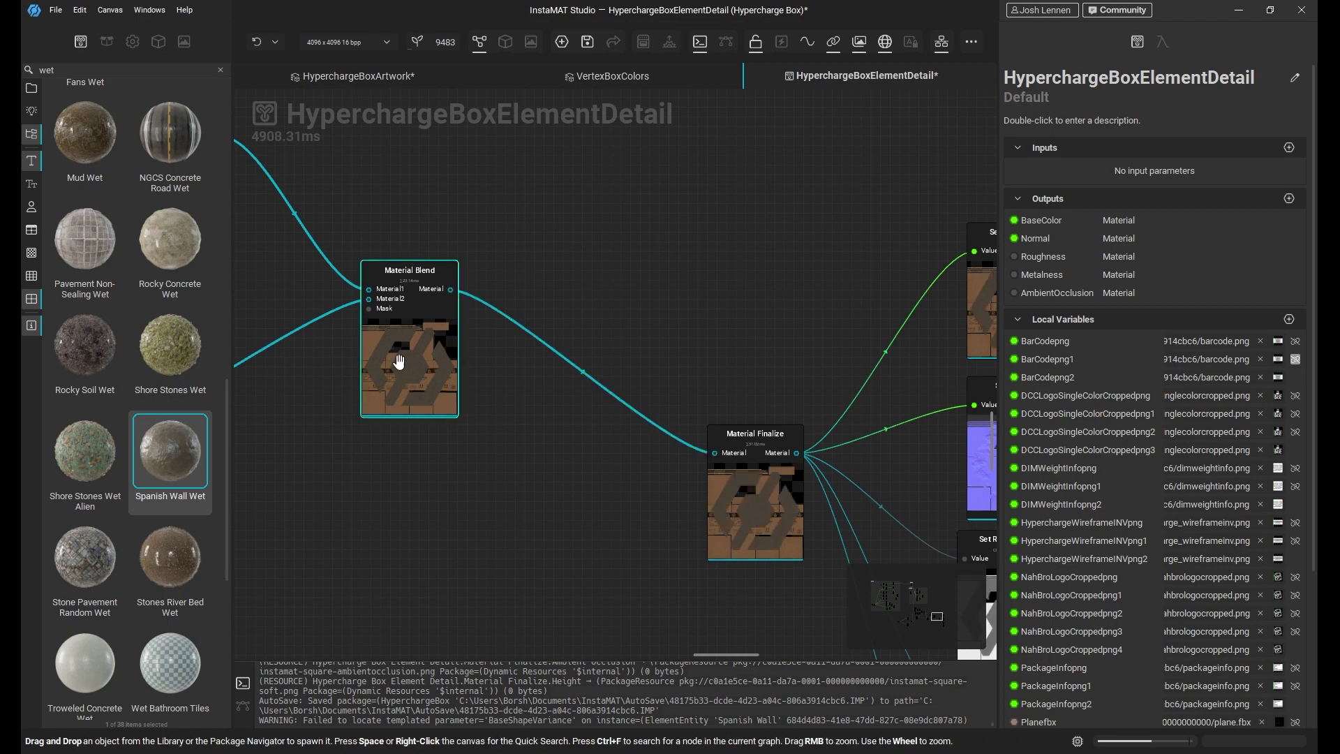
- Bring back the 3D preview in place of the library and inspect the blended wet material on the box
{"action": "middle_click_drag", "start_coordinate": [496, 310], "coordinate": [577, 314]}
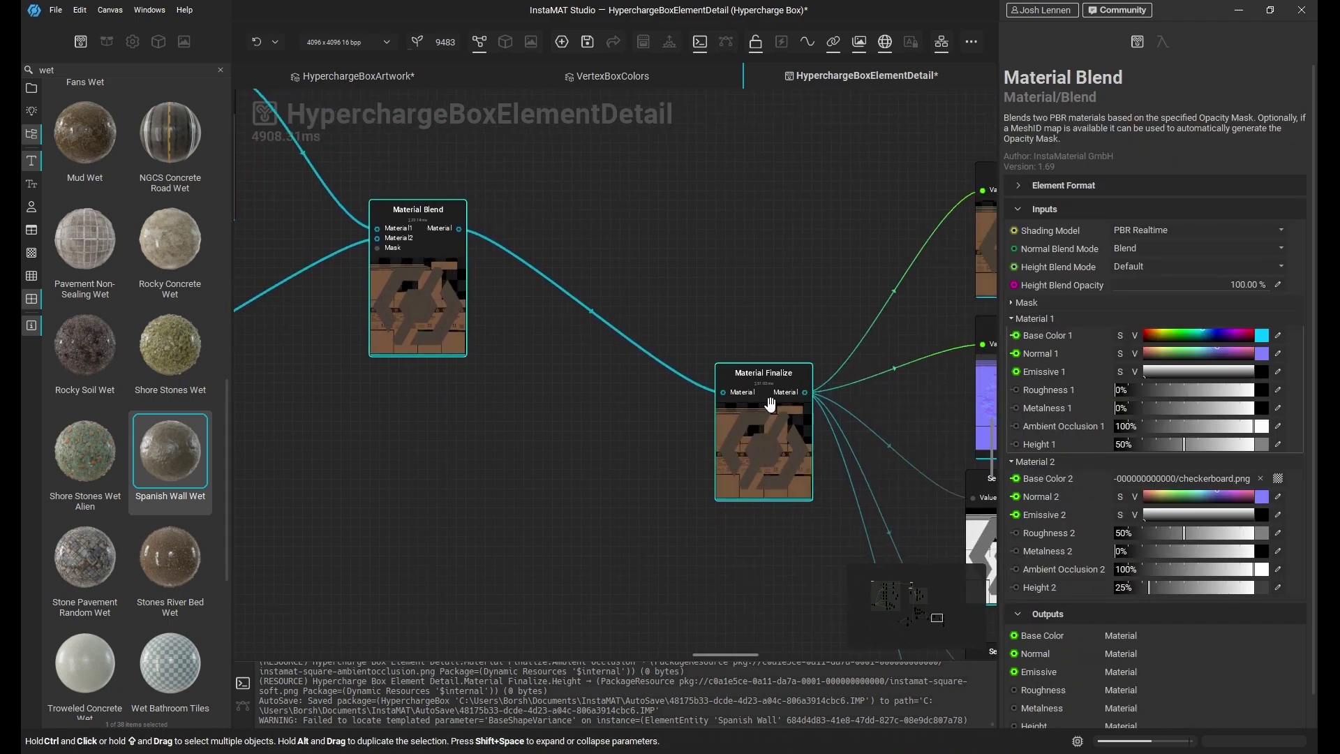
{"action": "right_click", "coordinate": [788, 410]}
{"action": "left_click", "coordinate": [835, 466]}
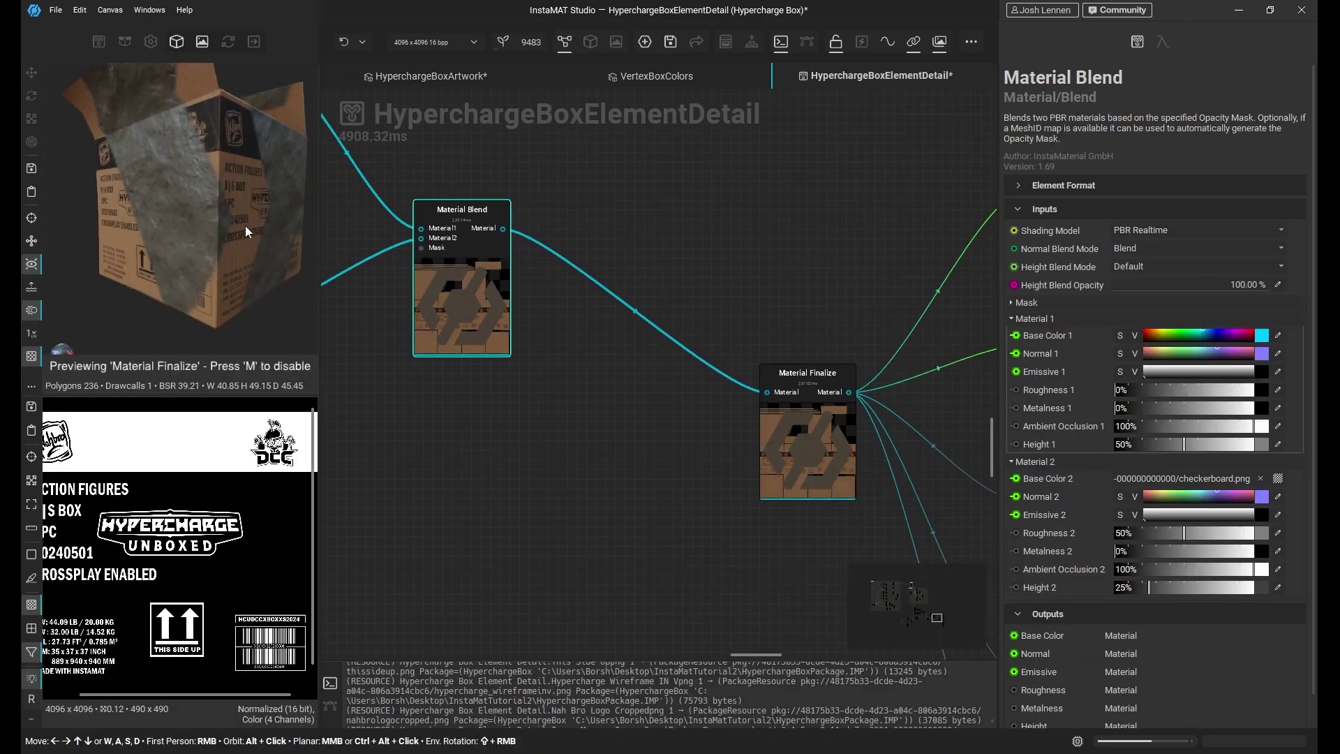
{"action": "mouse_move", "coordinate": [245, 225]}
{"action": "left_mouse_down", "text": "alt"}
{"action": "mouse_move", "coordinate": [187, 272]}
{"action": "mouse_move", "coordinate": [174, 264]}
{"action": "mouse_move", "coordinate": [144, 199]}
{"action": "mouse_move", "coordinate": [231, 152]}
{"action": "mouse_move", "coordinate": [182, 133]}
{"action": "mouse_move", "coordinate": [260, 215]}
{"action": "mouse_move", "coordinate": [237, 218]}
{"action": "mouse_move", "coordinate": [279, 224]}
{"action": "mouse_move", "coordinate": [260, 225]}
{"action": "left_mouse_up", "text": "alt"}
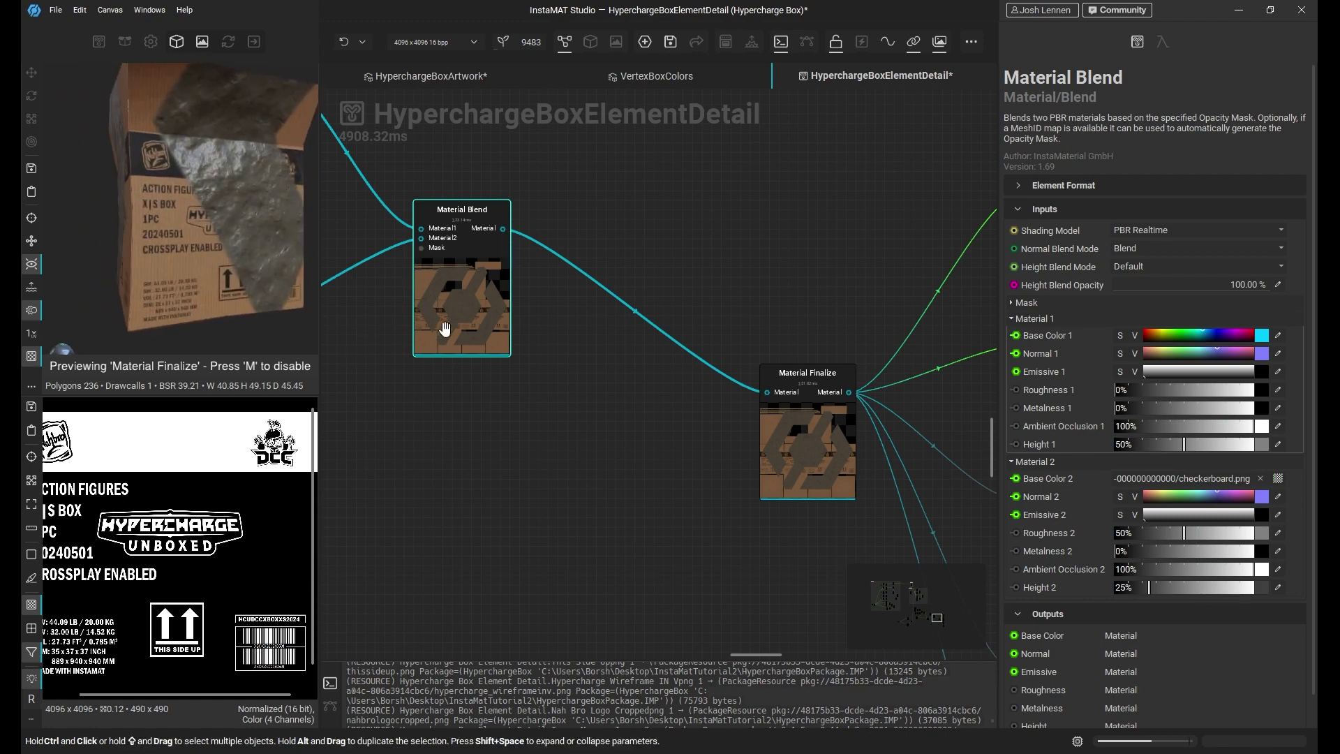
- Find "mesh vol" in the quick search and add a Mesh Volume Mask node above Spanish Wall Wet
{"action": "middle_click_drag", "start_coordinate": [451, 287], "coordinate": [611, 365]}
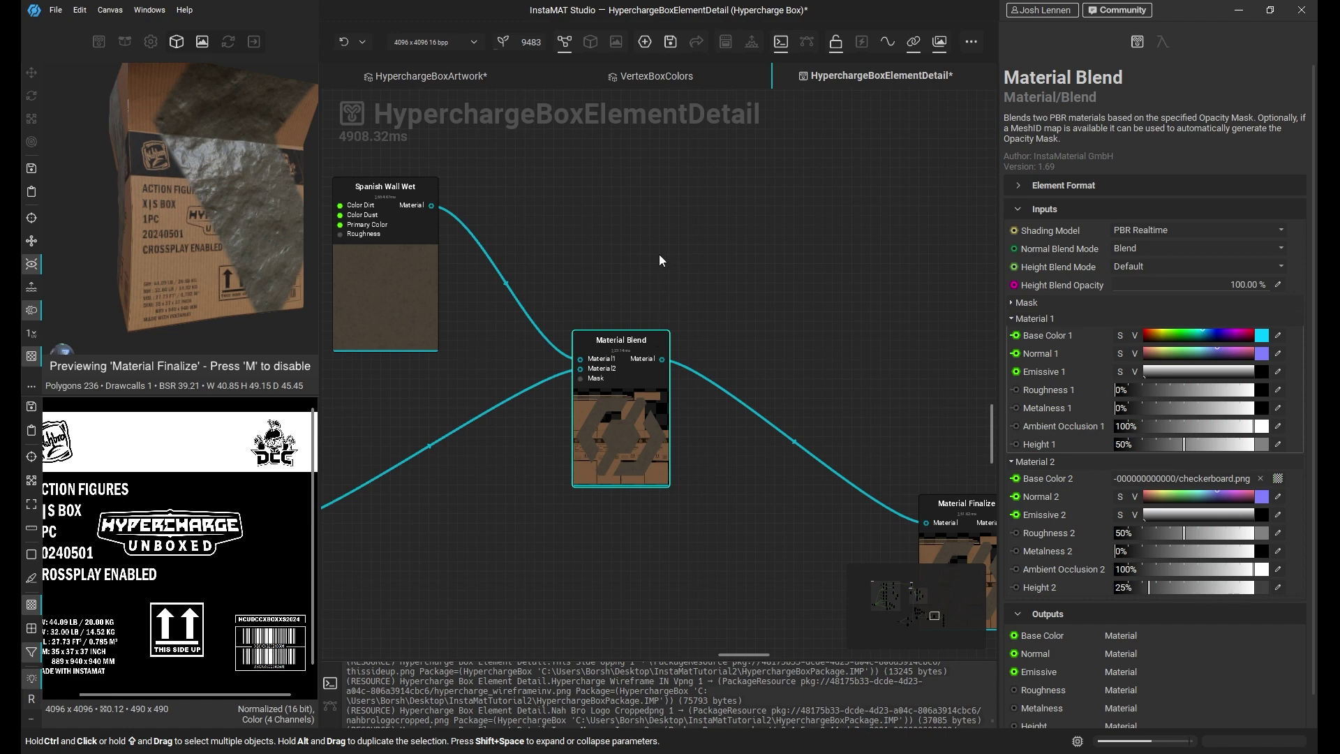
{"action": "middle_click_drag", "start_coordinate": [688, 273], "coordinate": [828, 389]}
{"action": "left_click_drag", "start_coordinate": [528, 407], "coordinate": [498, 407]}
{"action": "middle_click_drag", "start_coordinate": [736, 238], "coordinate": [709, 305]}
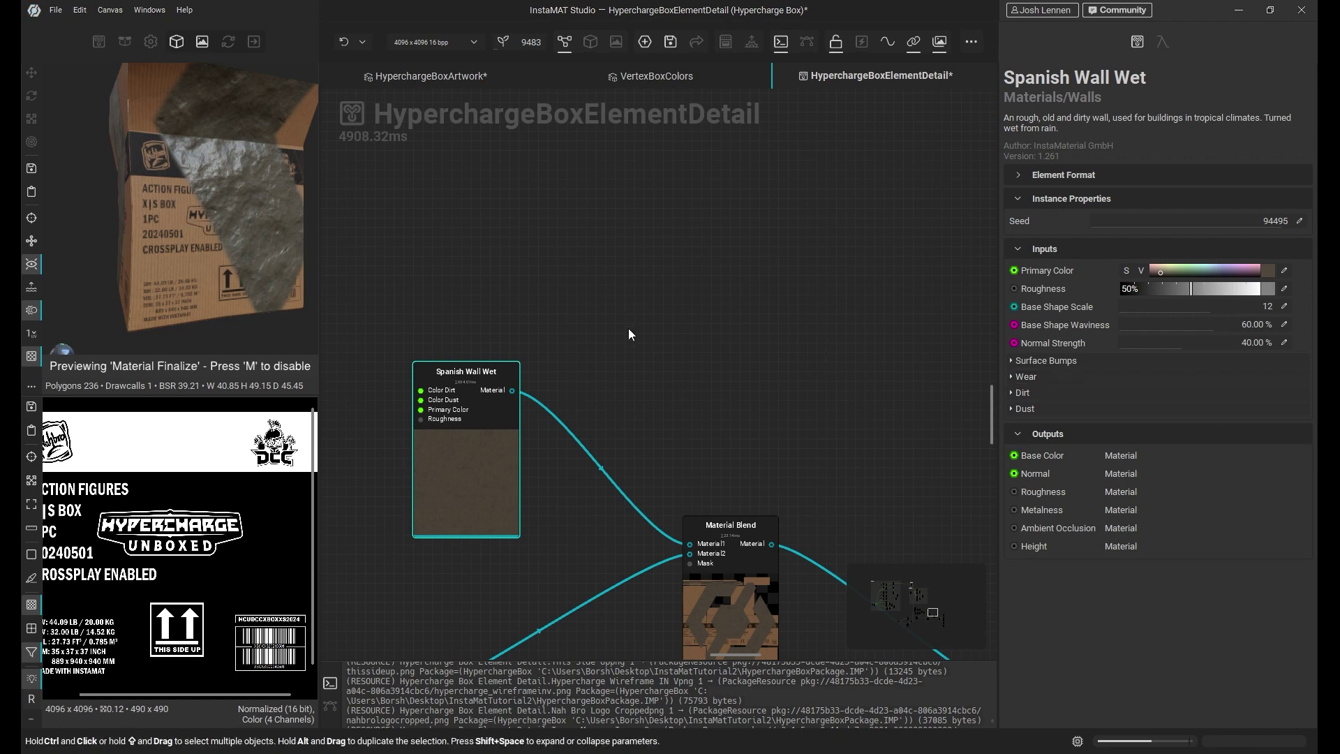
{"action": "middle_click_drag", "start_coordinate": [585, 278], "coordinate": [668, 279]}
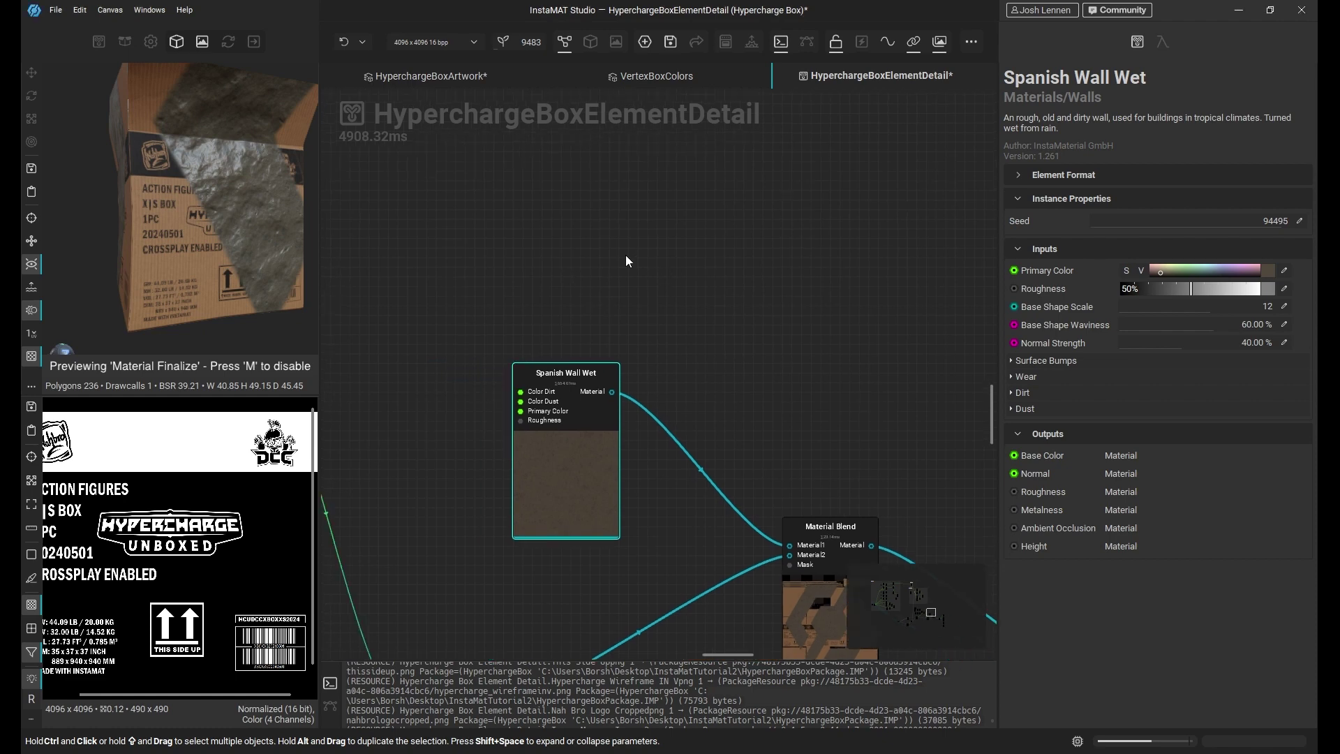
{"action": "key", "text": "space"}
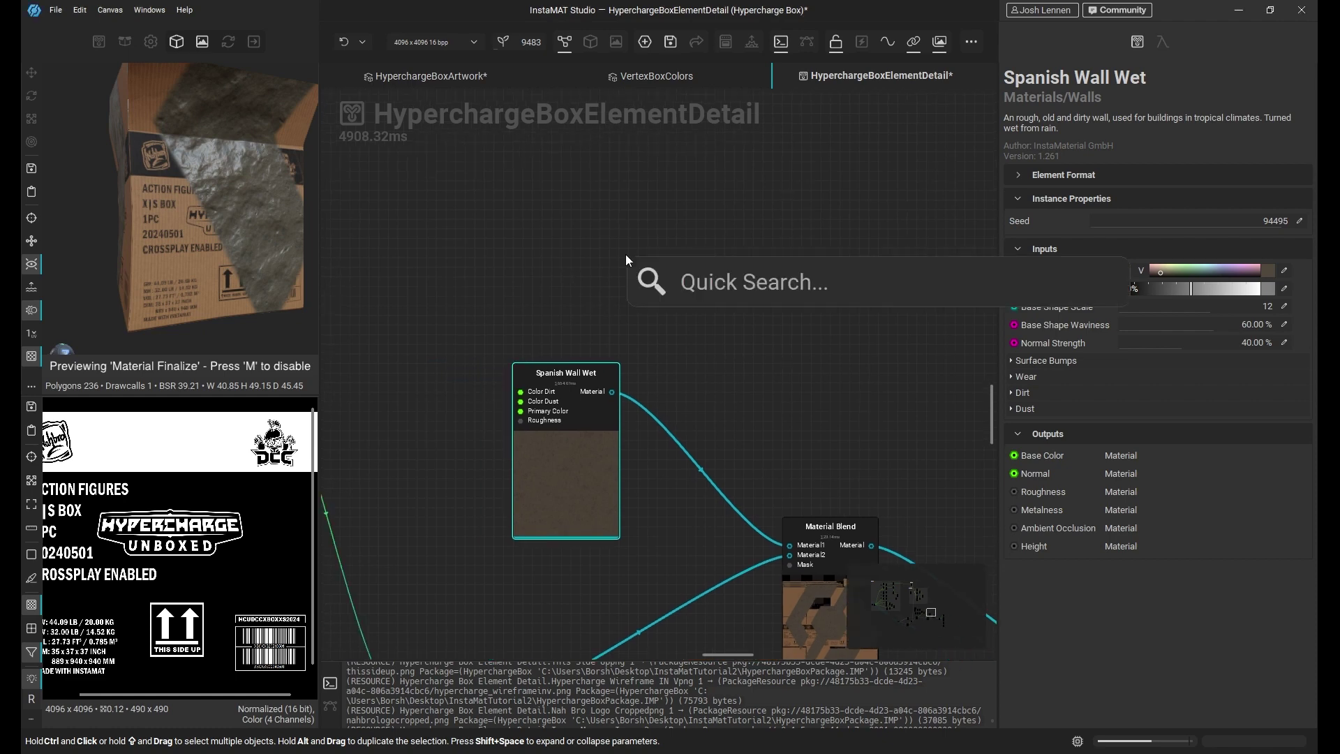
{"action": "type", "text": "mesh vol"}
{"action": "key", "text": "Escape"}
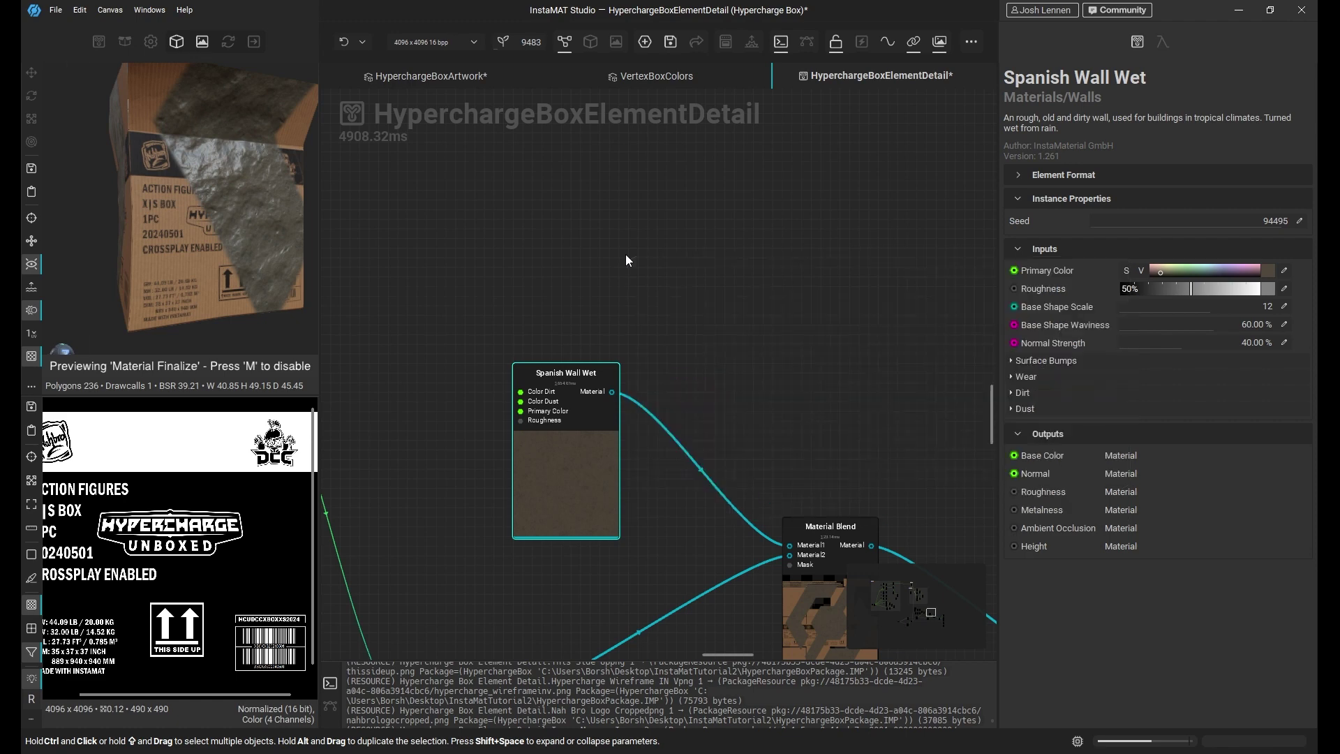
{"action": "left_click_drag", "start_coordinate": [694, 335], "coordinate": [565, 260]}
- Connect the output of Mesh Set Vertex Colors to the Mesh input of the Mesh Volume Mask node
{"action": "middle_click_drag", "start_coordinate": [422, 360], "coordinate": [682, 247]}
{"action": "scroll", "coordinate": [555, 335], "scroll_direction": "down", "scroll_amount": 3}
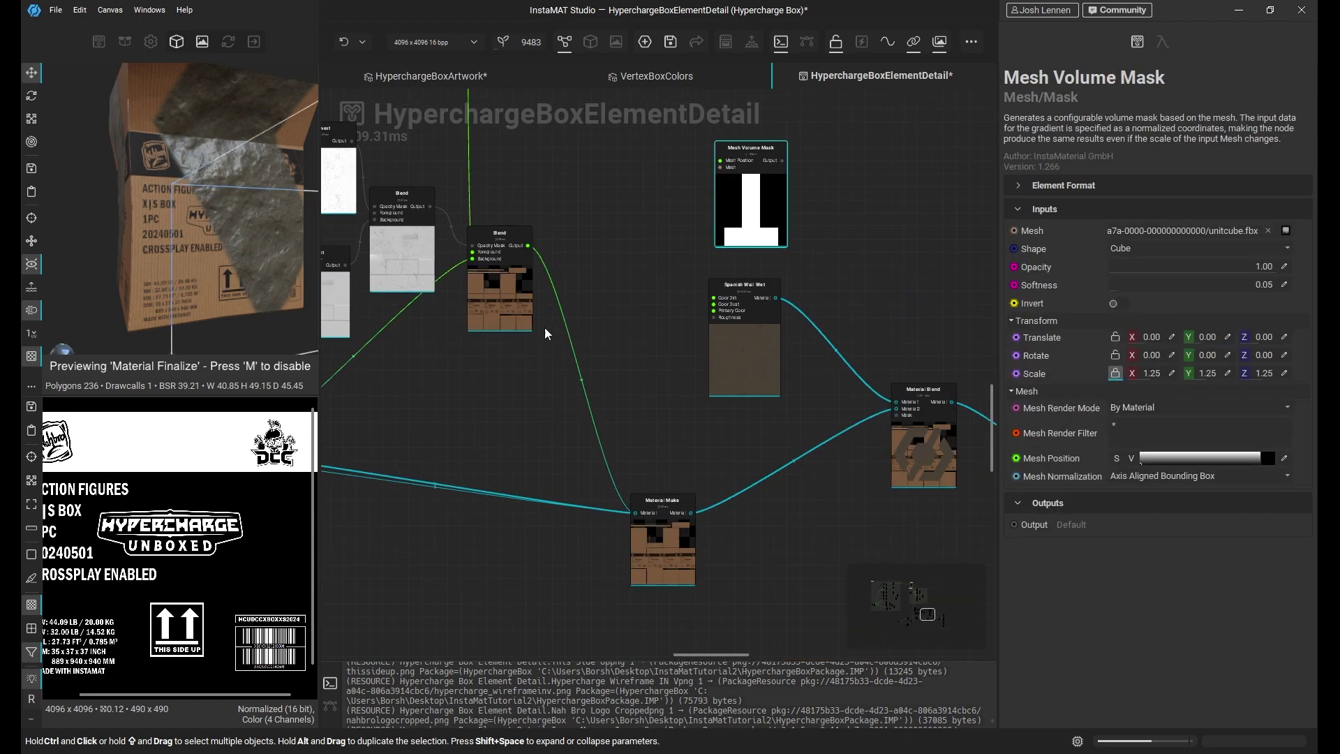
{"action": "middle_click_drag", "start_coordinate": [433, 377], "coordinate": [692, 370]}
{"action": "mouse_move", "coordinate": [476, 427]}
{"action": "middle_mouse_down"}
{"action": "mouse_move", "coordinate": [647, 380]}
{"action": "mouse_move", "coordinate": [679, 356]}
{"action": "middle_mouse_up"}
{"action": "mouse_move", "coordinate": [508, 435]}
{"action": "middle_mouse_down"}
{"action": "mouse_move", "coordinate": [503, 418]}
{"action": "mouse_move", "coordinate": [454, 405]}
{"action": "middle_mouse_up"}
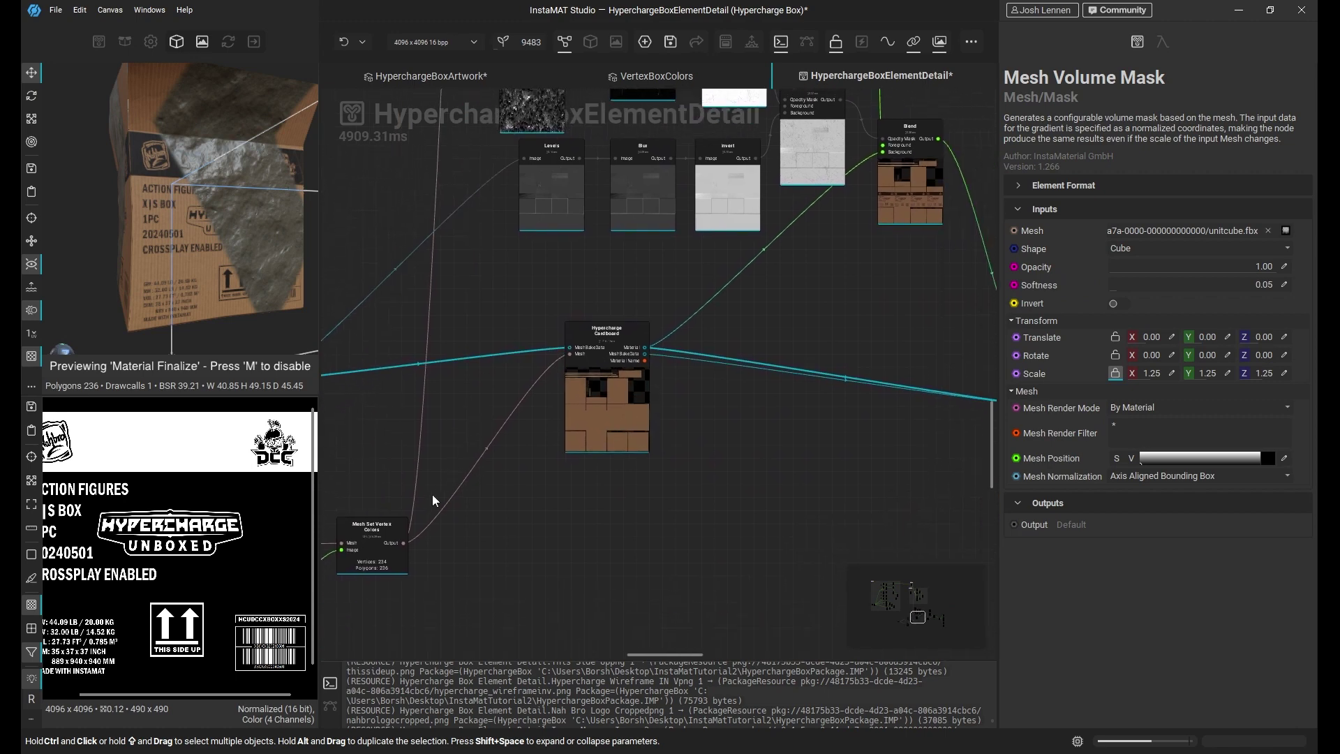
{"action": "left_click", "coordinate": [404, 543]}
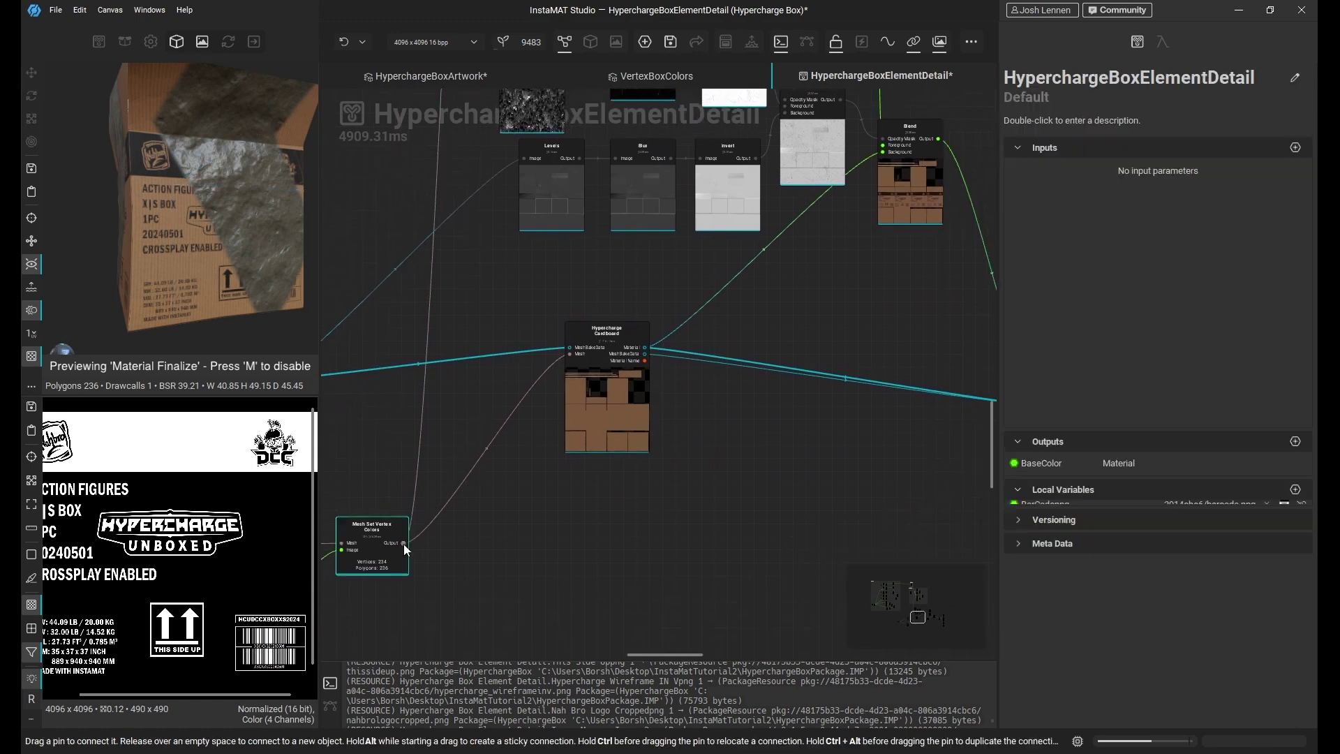
{"action": "left_click_drag", "start_coordinate": [403, 543], "coordinate": [501, 234]}
{"action": "middle_click_drag", "start_coordinate": [490, 314], "coordinate": [492, 327]}
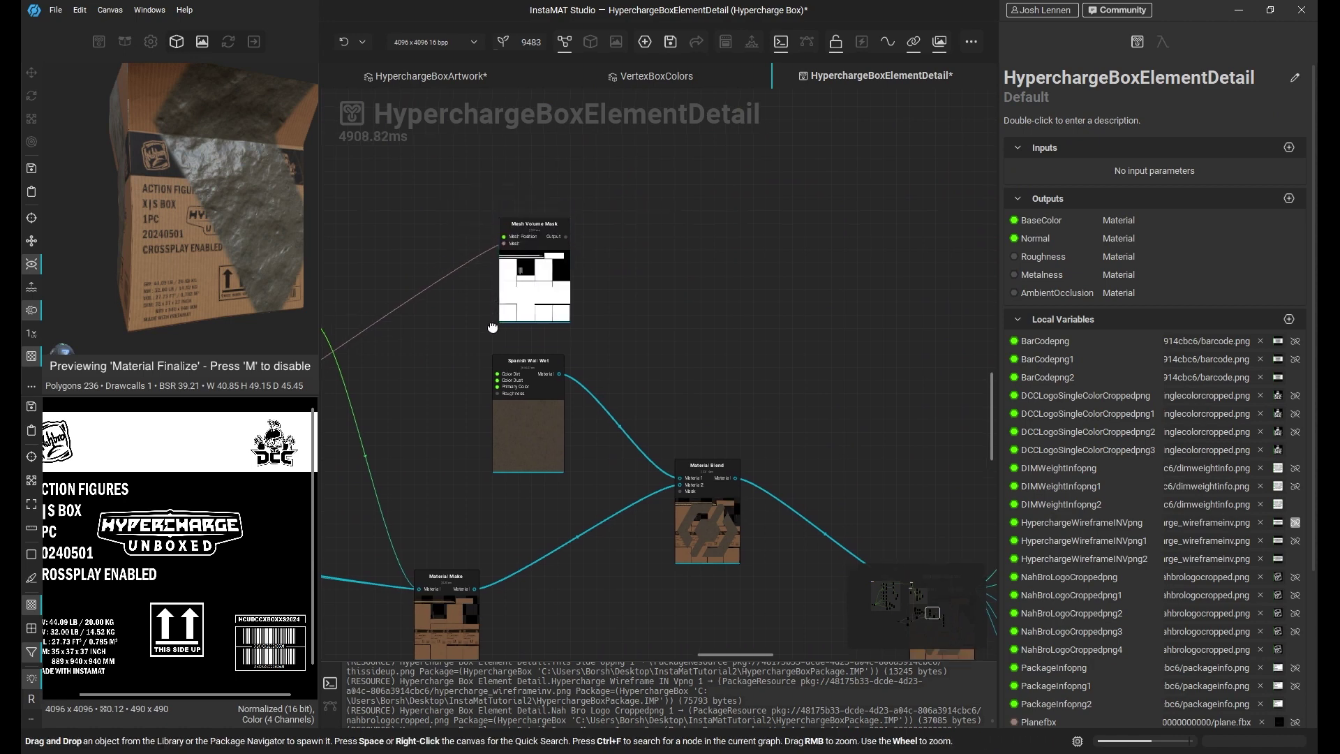
- Preview the Mesh Volume Mask node as a 3D material and view the whole mask volume around the box
{"action": "scroll", "coordinate": [492, 326], "scroll_direction": "up", "scroll_amount": 2}
{"action": "right_click", "coordinate": [579, 313]}
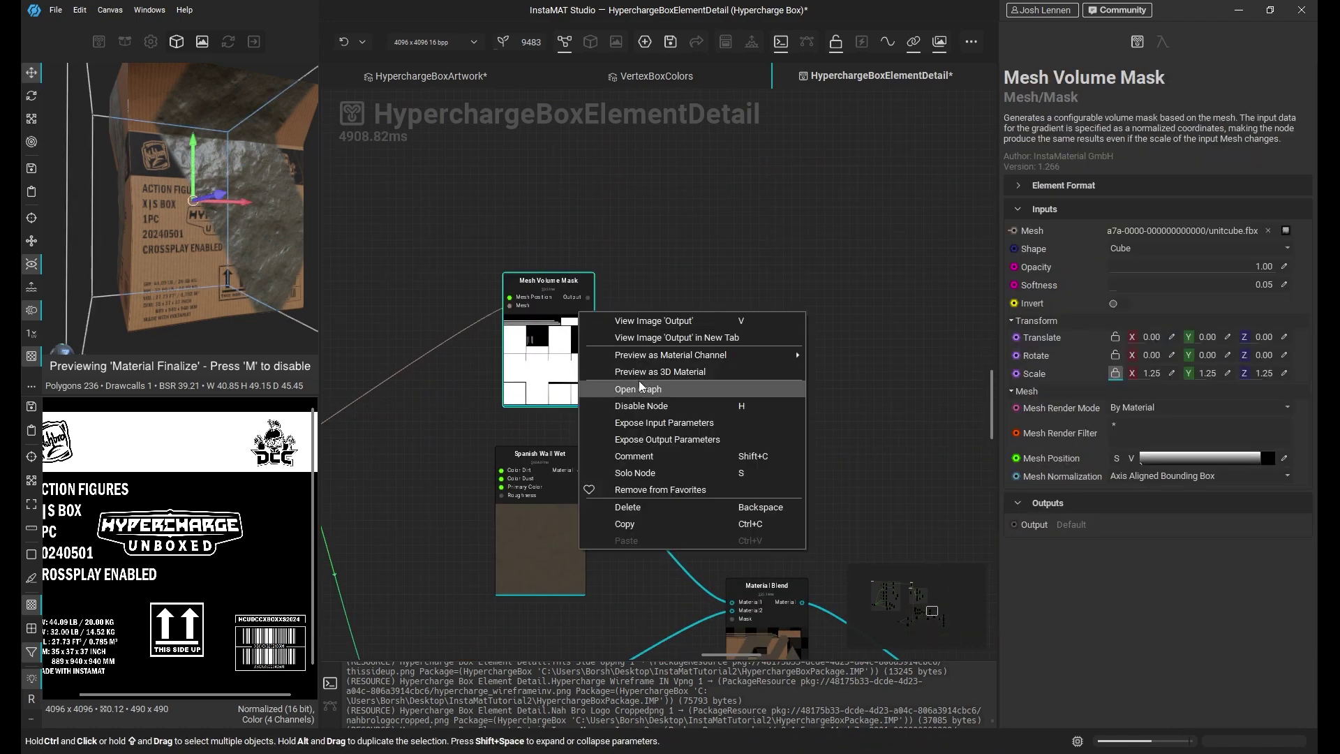
{"action": "left_click", "coordinate": [667, 372]}
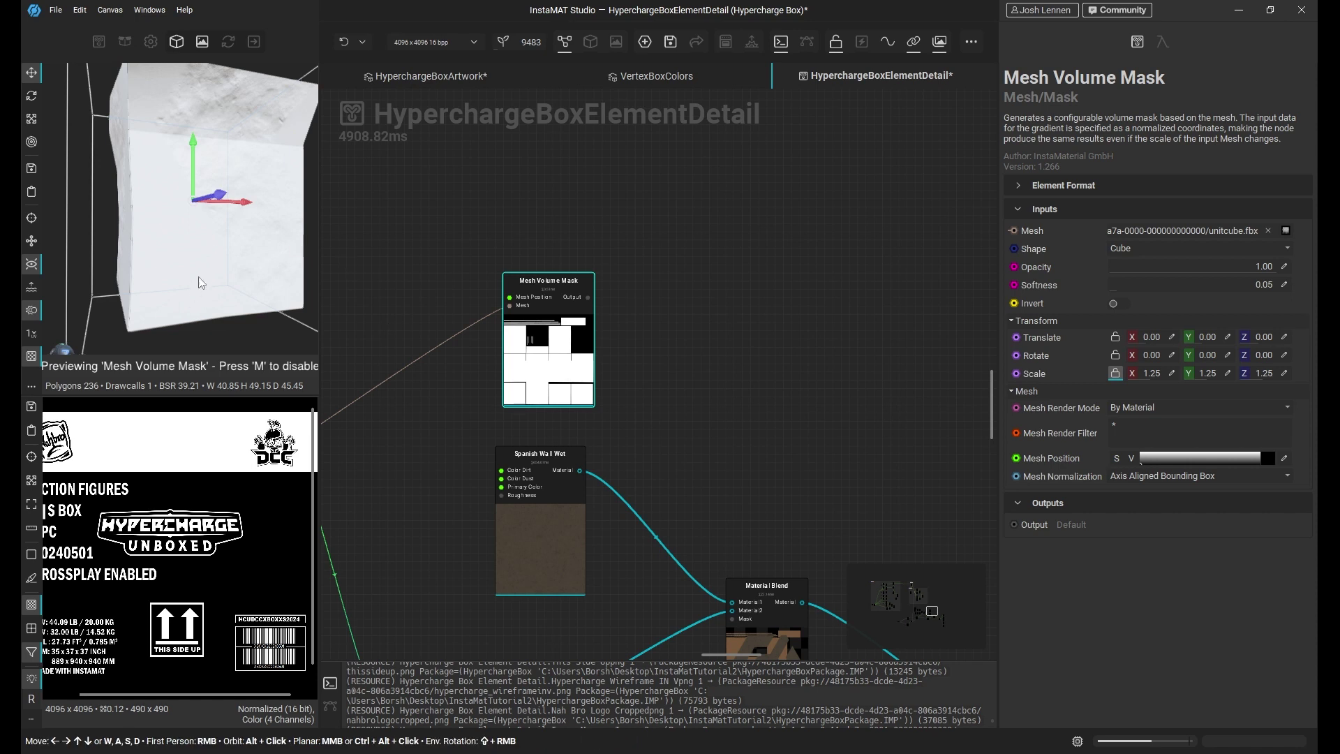
{"action": "scroll", "coordinate": [232, 274], "scroll_direction": "down", "scroll_amount": 3}
{"action": "left_click_drag", "start_coordinate": [209, 272], "coordinate": [236, 259], "text": "alt"}
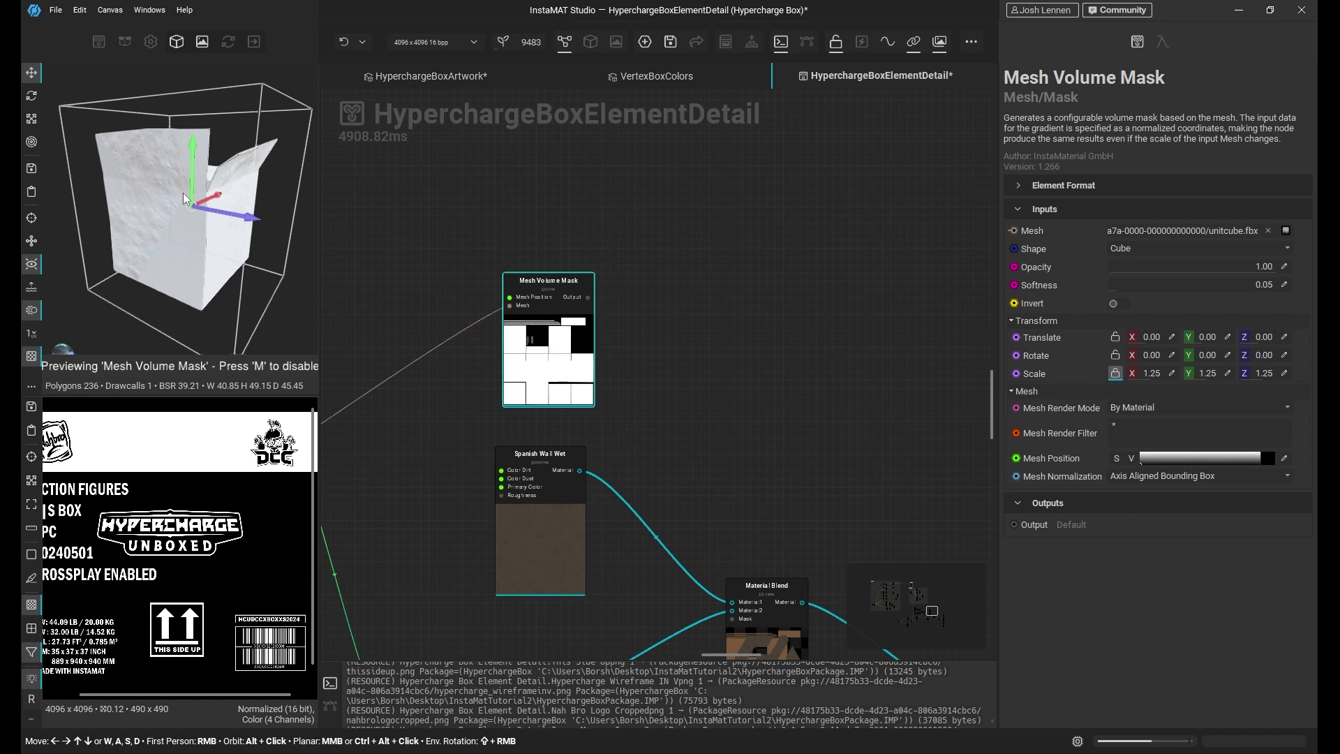
- Lower the mask volume to about -1.73 in Y and set the mask's softness to 0.79
{"action": "left_click_drag", "start_coordinate": [190, 159], "coordinate": [193, 270]}
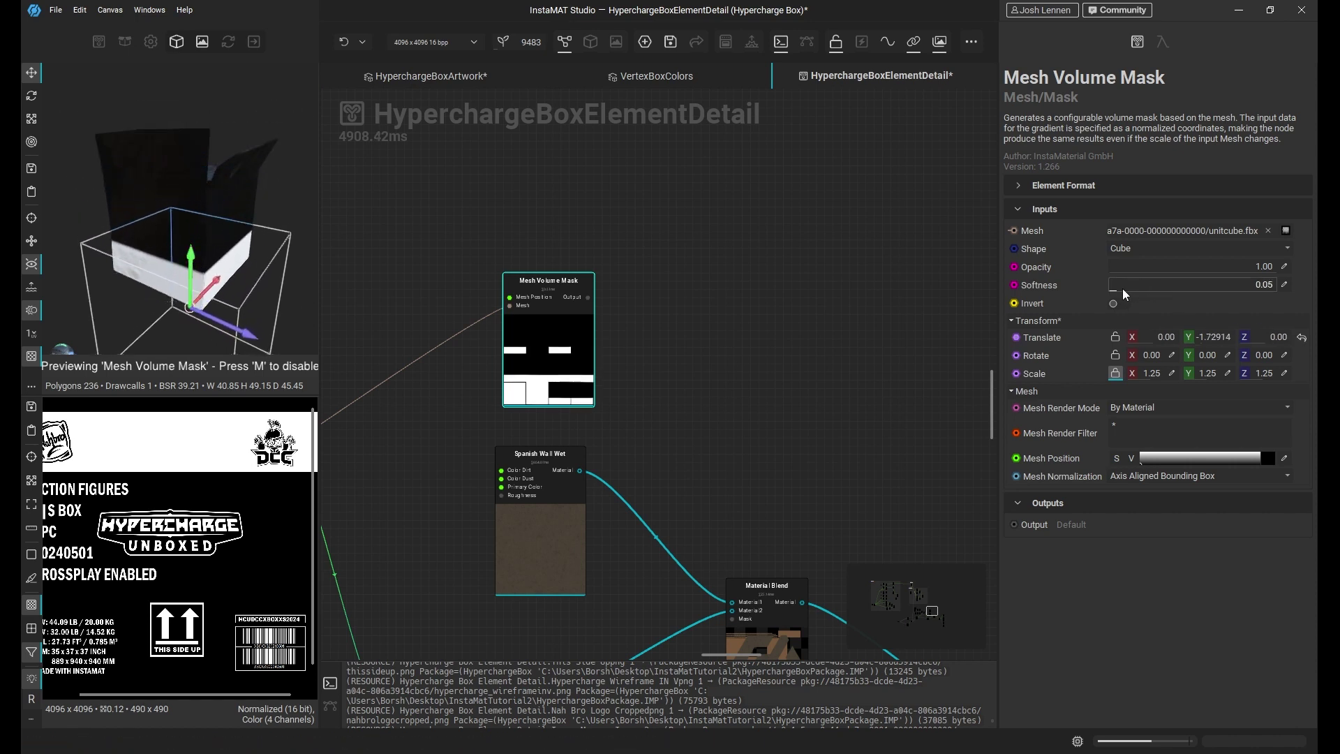
{"action": "left_click_drag", "start_coordinate": [1120, 288], "coordinate": [1242, 287]}
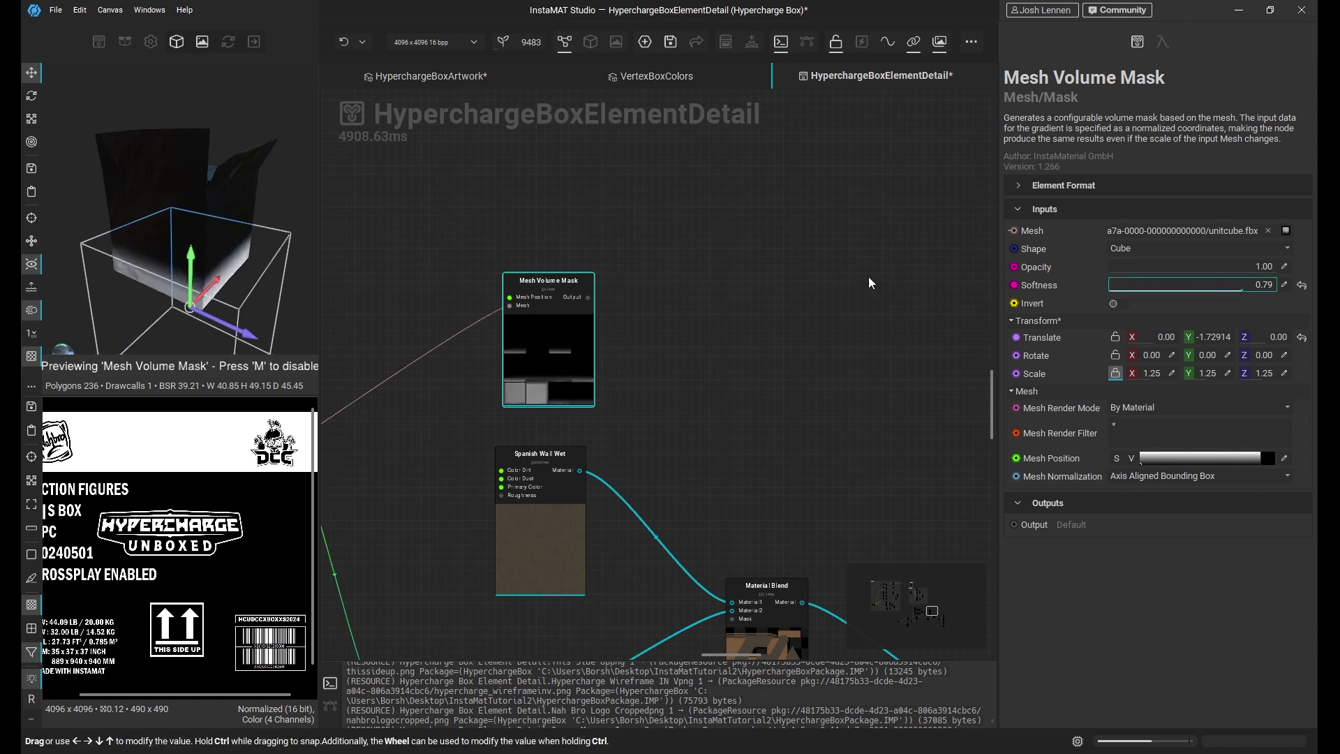
- Stretch the mask volume to about 1.92 in Y scale, lower it to about -2.10 in Y, and set softness to 0.88
{"action": "key", "text": "r"}
{"action": "mouse_move", "coordinate": [196, 269]}
{"action": "left_mouse_down"}
{"action": "mouse_move", "coordinate": [197, 256]}
{"action": "mouse_move", "coordinate": [189, 289]}
{"action": "left_mouse_up"}
{"action": "key", "text": "w"}
{"action": "key", "text": "r"}
{"action": "key", "text": "w"}
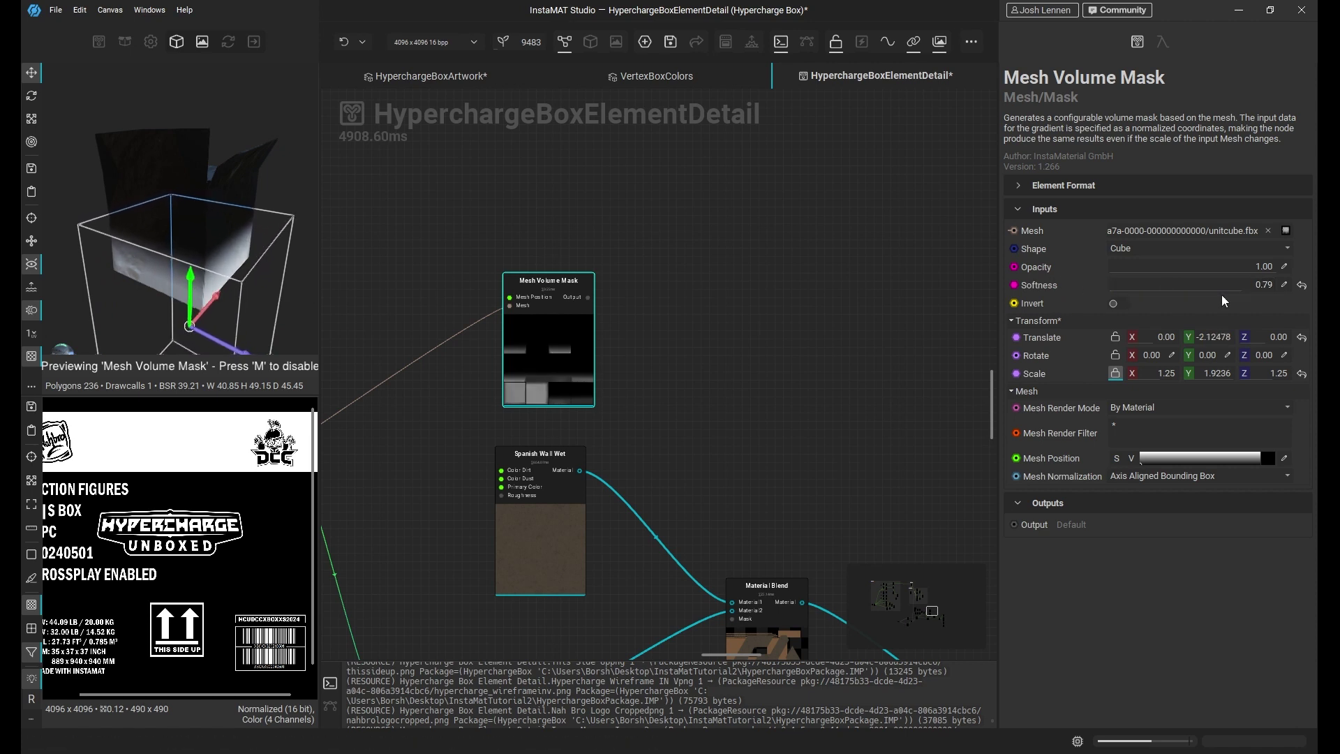
{"action": "left_click_drag", "start_coordinate": [1232, 289], "coordinate": [1257, 286]}
{"action": "left_click_drag", "start_coordinate": [190, 283], "coordinate": [190, 281]}
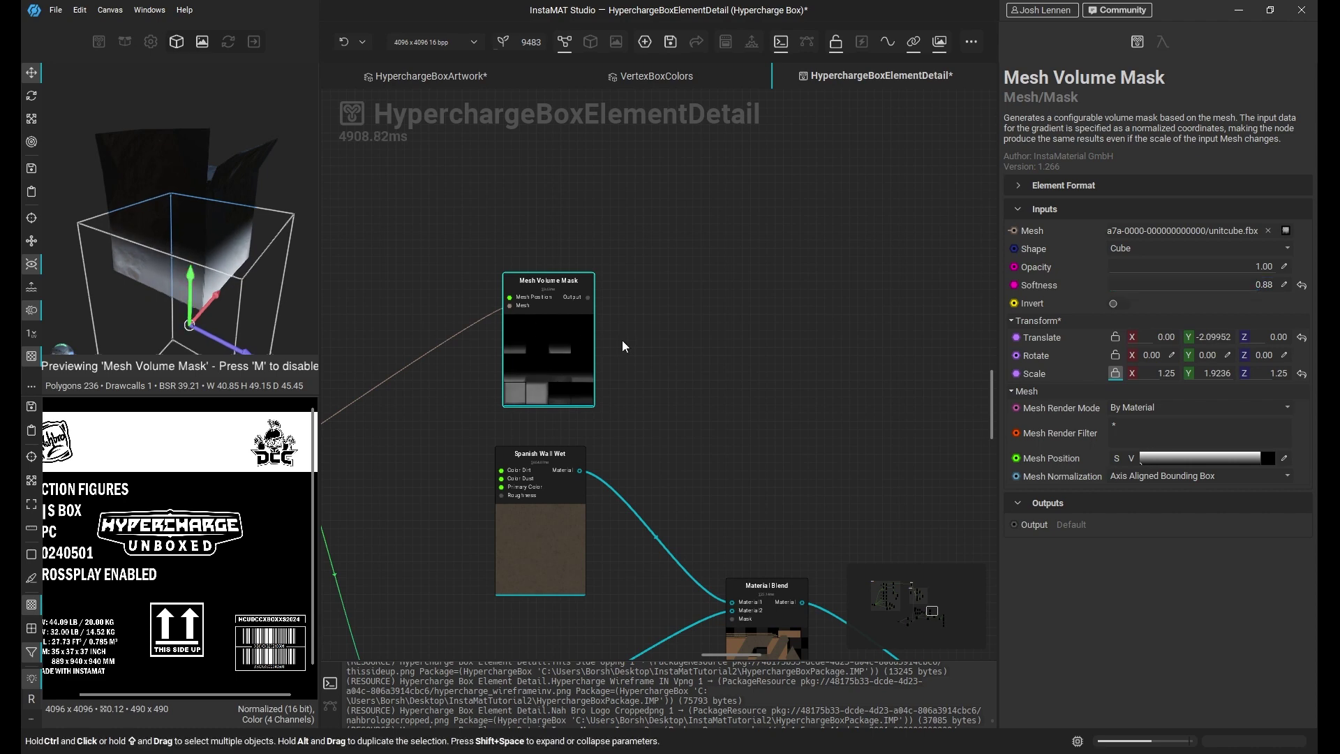
- Find "lev" in the quick search and add a Levels node fed by the Mesh Volume Mask output
{"action": "left_click_drag", "start_coordinate": [562, 340], "coordinate": [699, 281]}
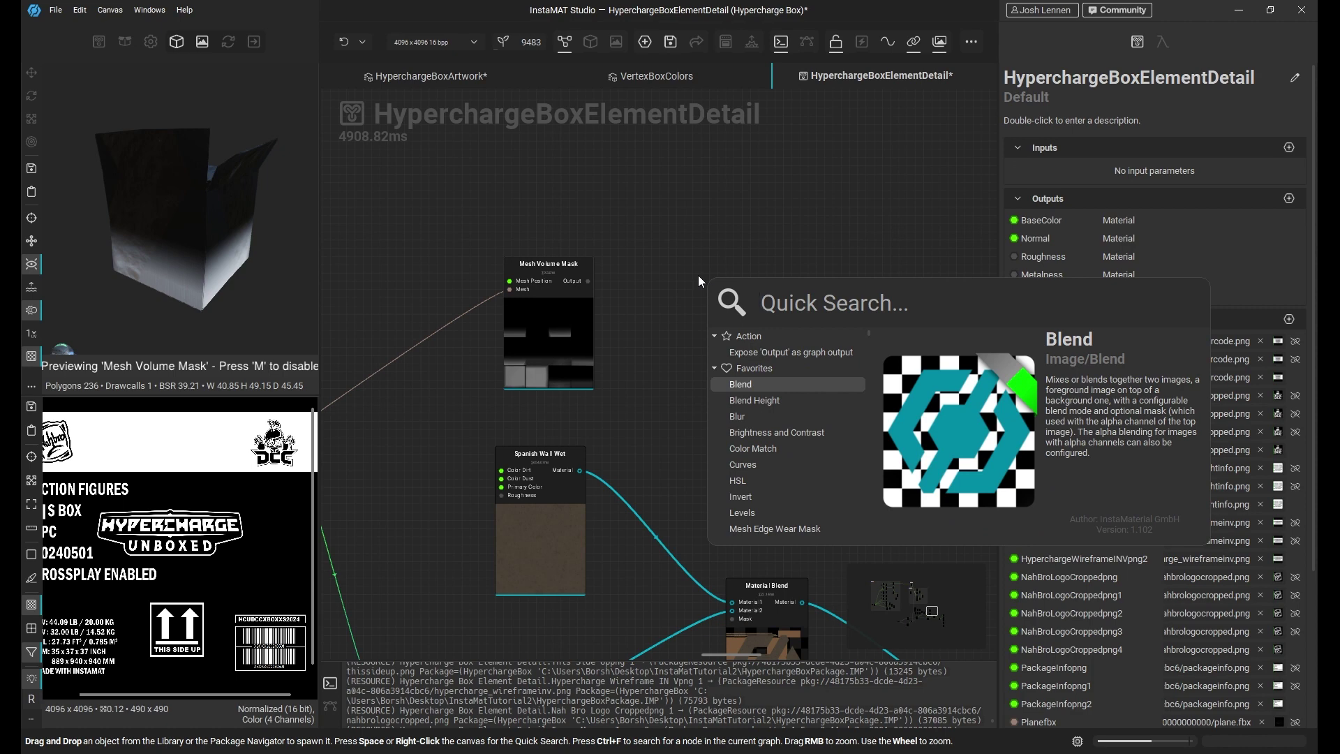
{"action": "type", "text": "lev"}
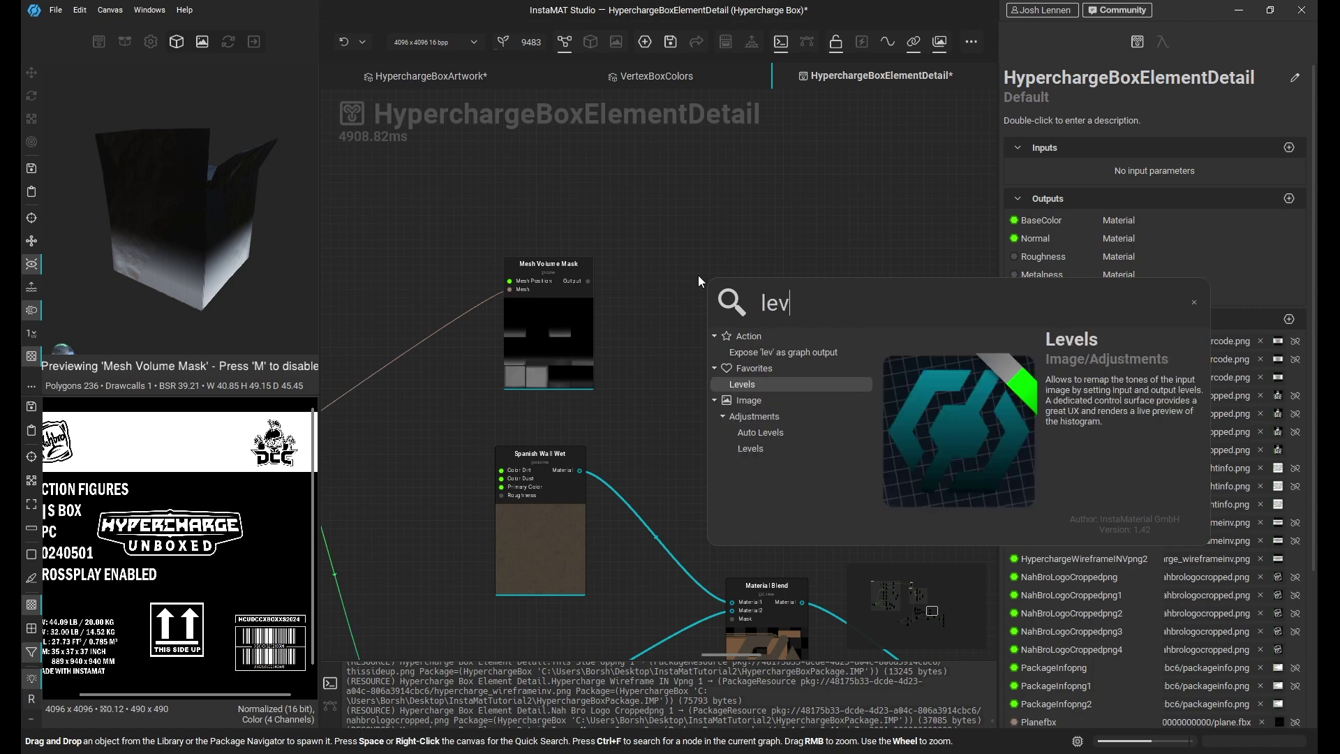
{"action": "key", "text": "Return"}
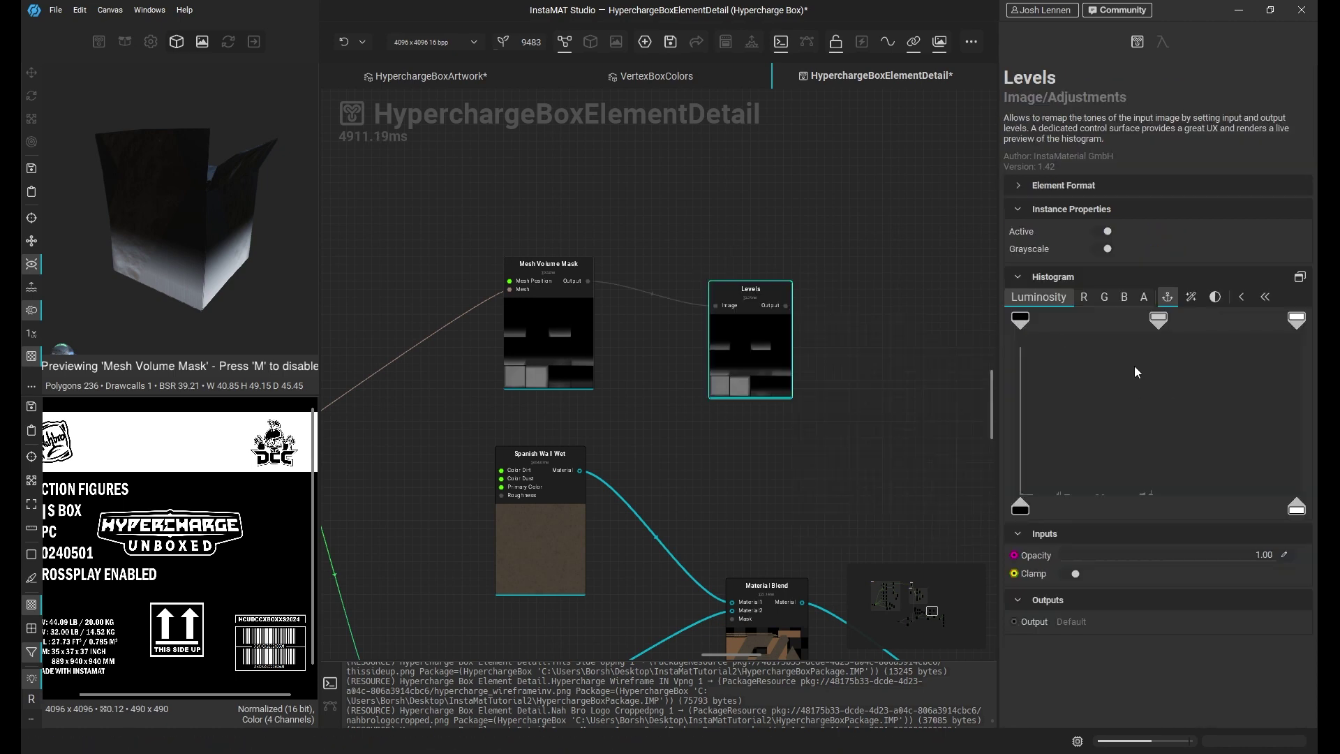
{"action": "mouse_move", "coordinate": [1281, 318]}
{"action": "left_mouse_down"}
{"action": "mouse_move", "coordinate": [1154, 323]}
{"action": "mouse_move", "coordinate": [1300, 322]}
{"action": "mouse_move", "coordinate": [1136, 323]}
{"action": "mouse_move", "coordinate": [1297, 321]}
{"action": "left_mouse_up"}
- Bring back the library, clear the "wet" search, and place the Burned grunge above the Levels node
{"action": "left_click", "coordinate": [96, 45]}
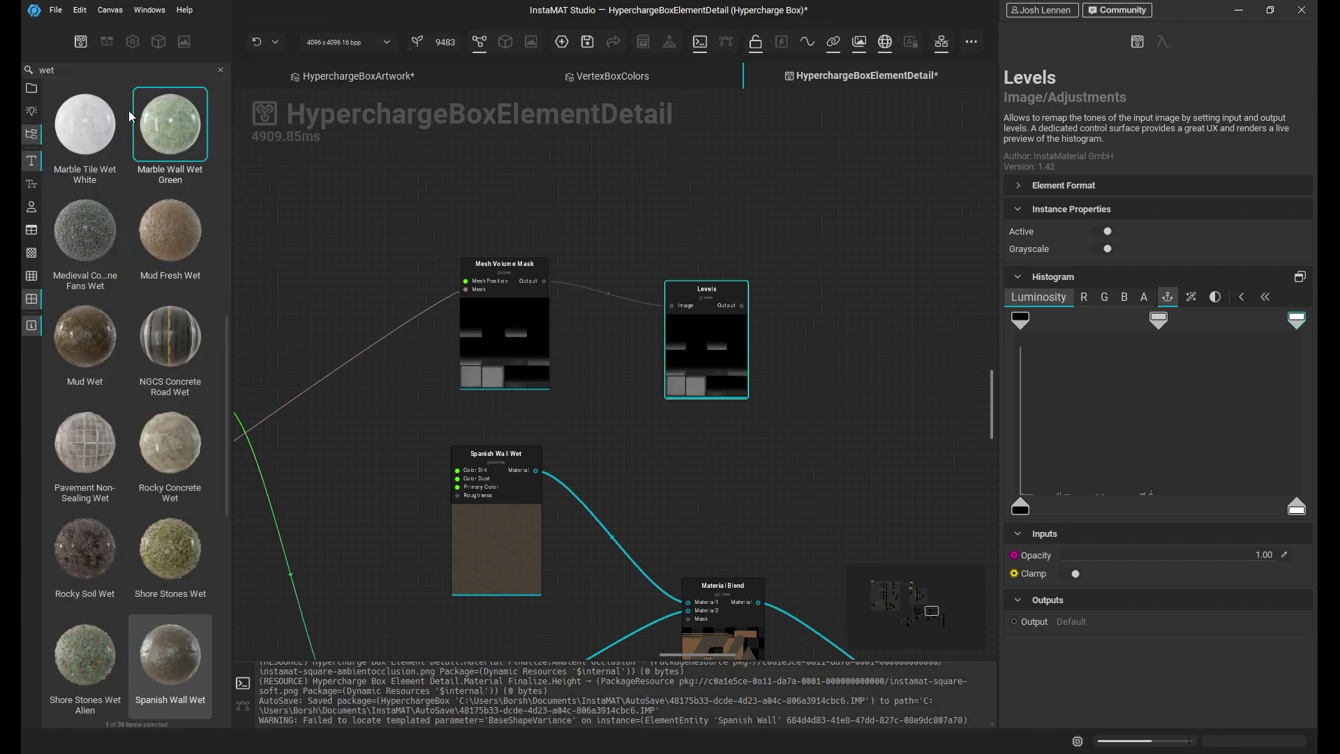
{"action": "left_click", "coordinate": [220, 70]}
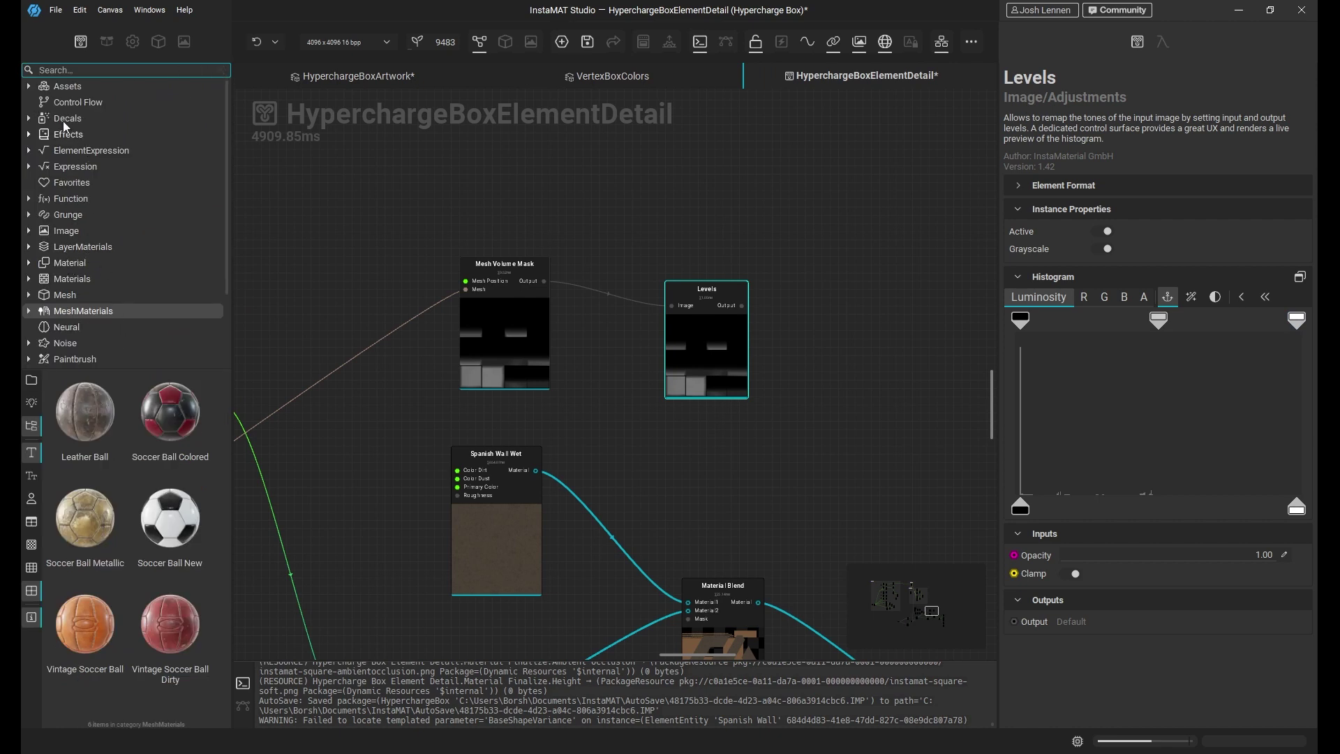
{"action": "left_click", "coordinate": [70, 215]}
{"action": "mouse_move", "coordinate": [105, 440]}
{"action": "left_mouse_down"}
{"action": "mouse_move", "coordinate": [139, 391]}
{"action": "mouse_move", "coordinate": [907, 212]}
{"action": "mouse_move", "coordinate": [779, 156]}
{"action": "mouse_move", "coordinate": [728, 164]}
{"action": "left_mouse_up"}
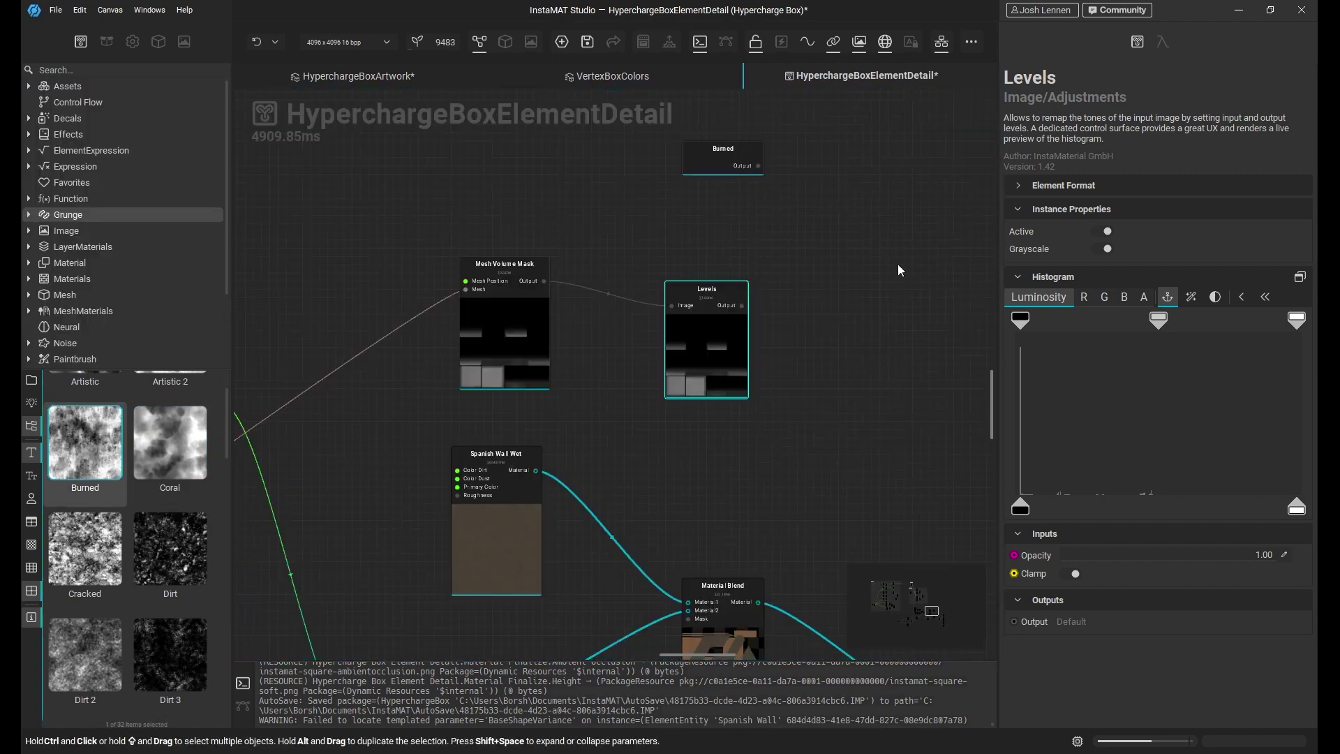
{"action": "middle_click_drag", "start_coordinate": [840, 218], "coordinate": [704, 380]}
{"action": "left_click_drag", "start_coordinate": [595, 382], "coordinate": [668, 256]}
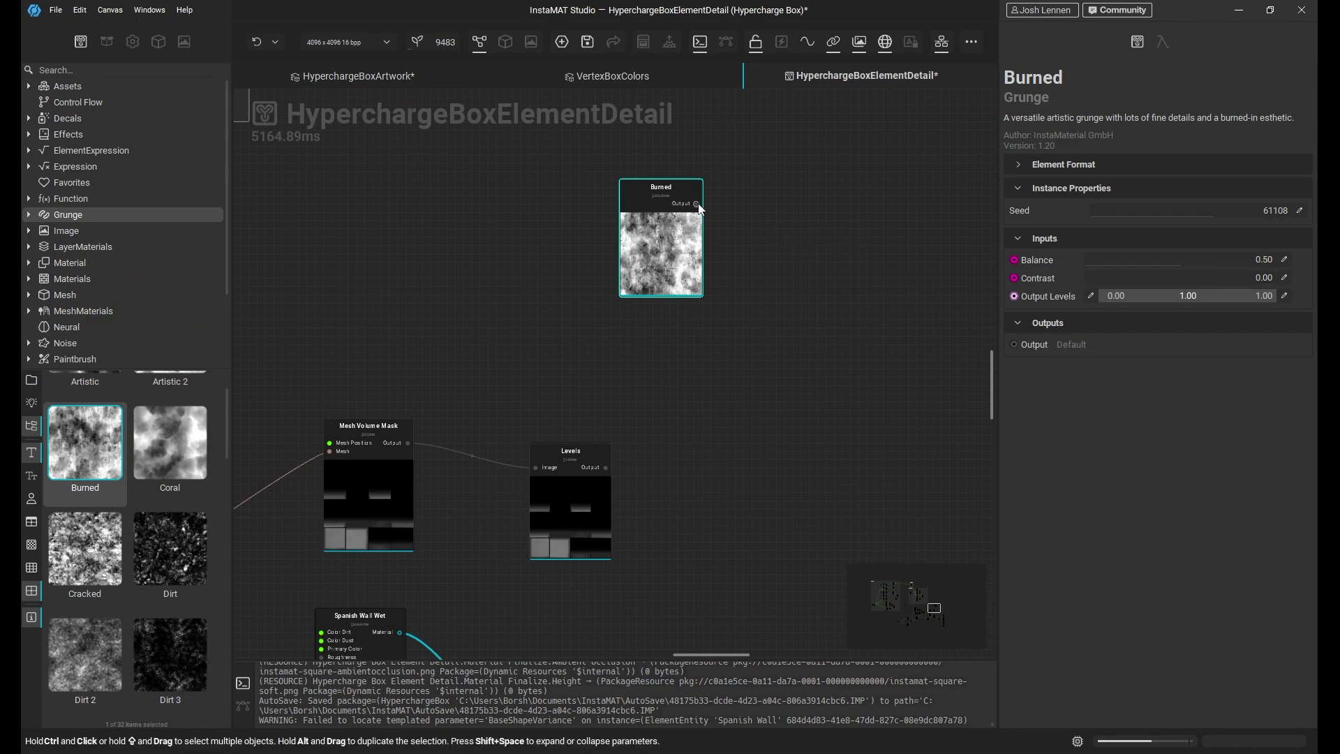
- Find "tra" in the quick search and add a Transform node fed by the Burned output
{"action": "right_click", "coordinate": [772, 250]}
{"action": "type", "text": "lev"}
{"action": "key", "text": "BackSpace"}
{"action": "key", "text": "BackSpace"}
{"action": "key", "text": "BackSpace"}
{"action": "type", "text": "tra"}
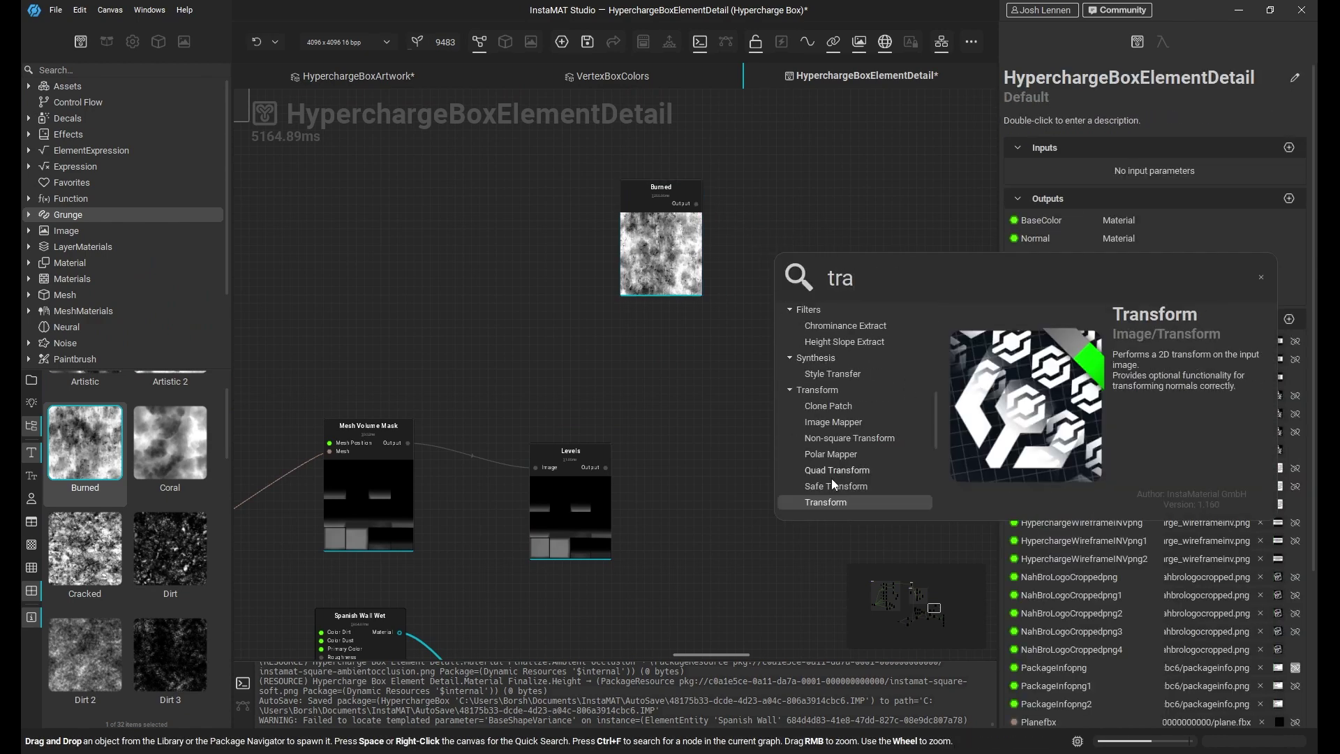
{"action": "left_click", "coordinate": [827, 502]}
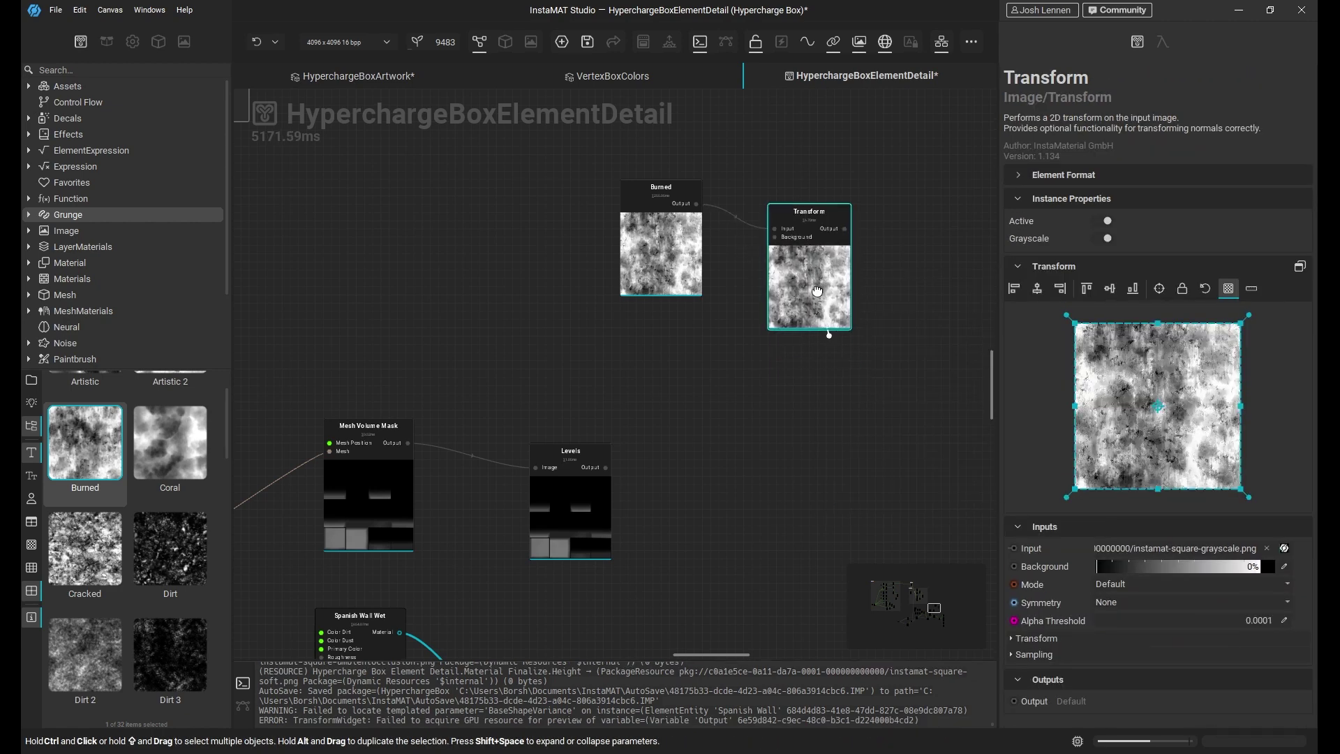
- Scale the Burned grunge to 0.75 in X and 0.79 in Y in its Transform node, and rotate the pattern
{"action": "left_click", "coordinate": [1038, 639]}
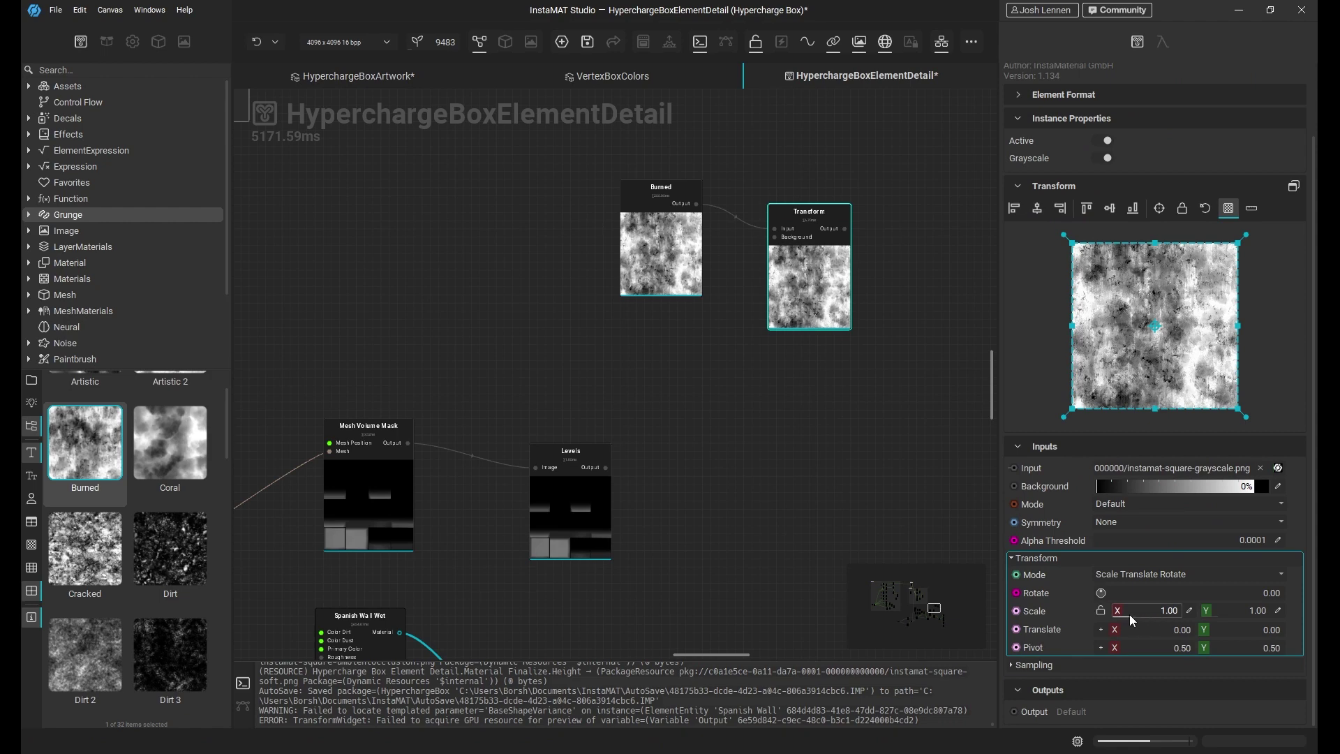
{"action": "left_click_drag", "start_coordinate": [1129, 614], "coordinate": [1125, 614]}
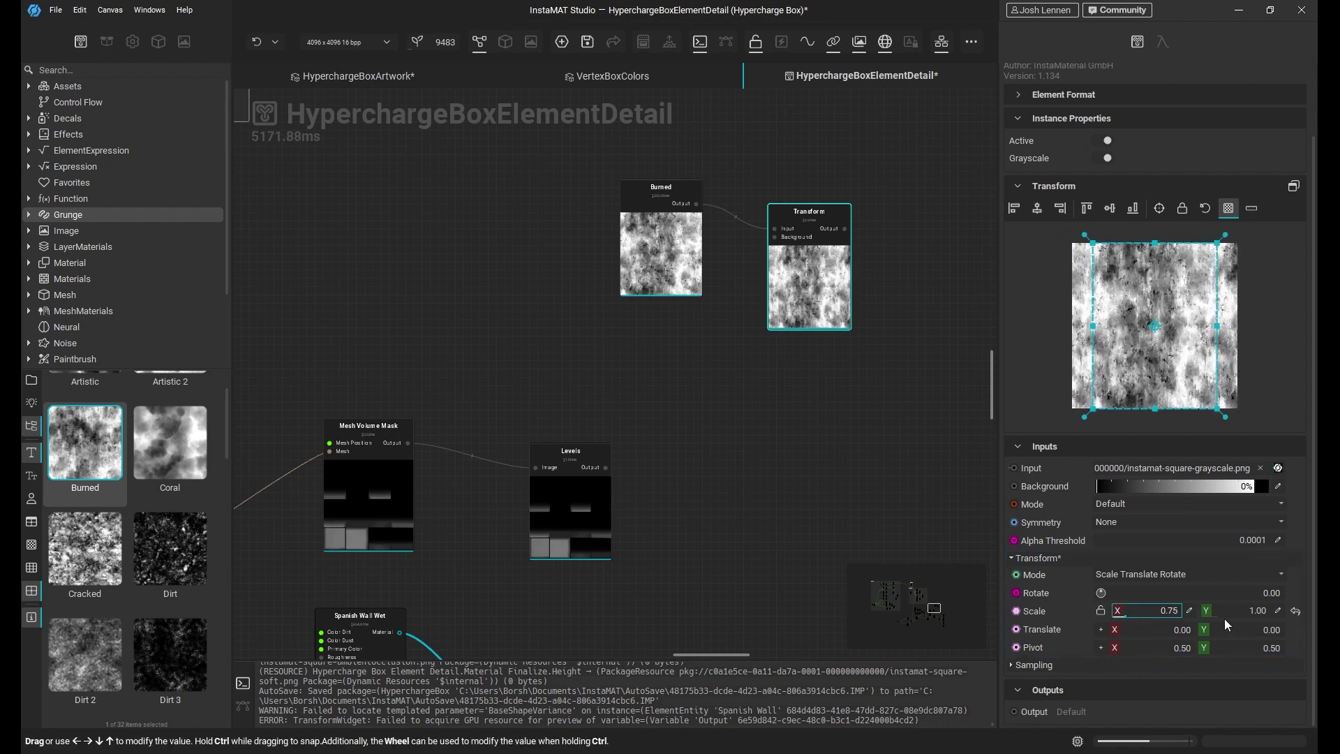
{"action": "left_click_drag", "start_coordinate": [1219, 616], "coordinate": [1213, 616]}
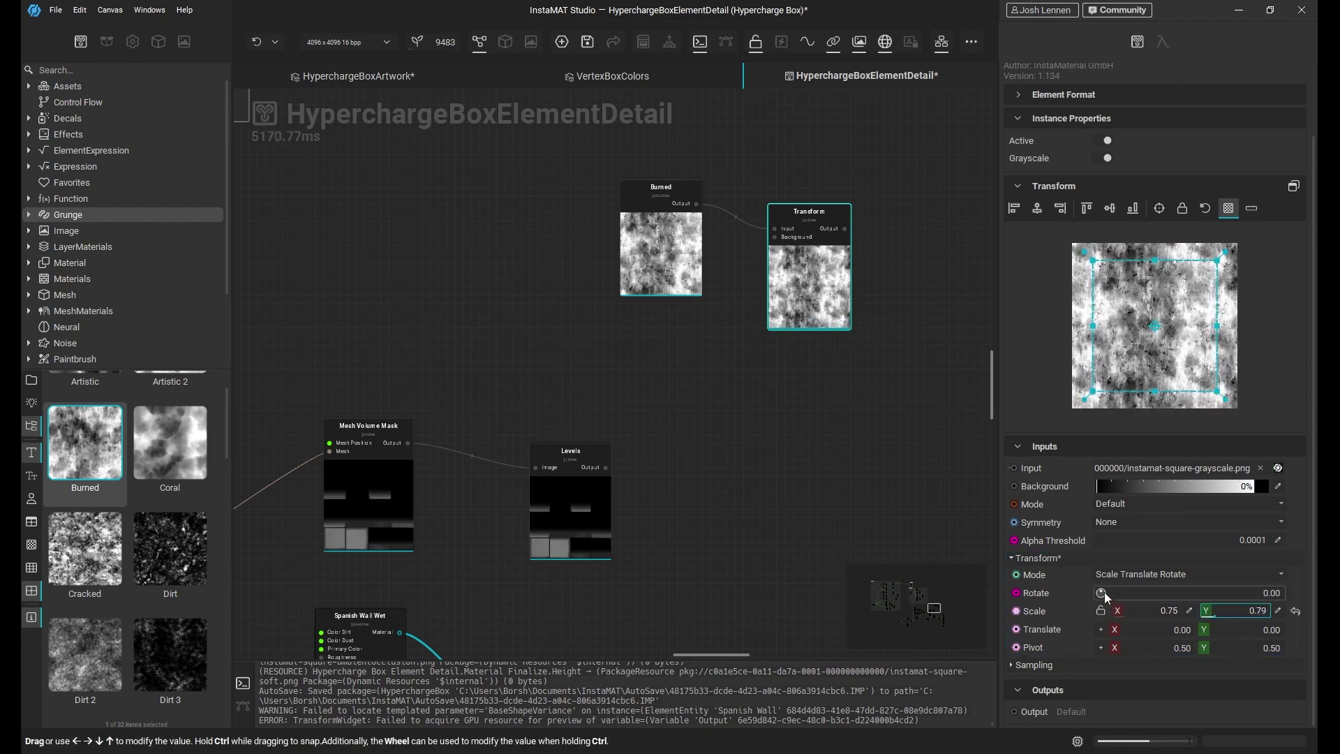
{"action": "left_click_drag", "start_coordinate": [1105, 595], "coordinate": [1105, 593]}
- Add a Blend node with the Transform output as Foreground and the Levels output as Background
{"action": "left_click", "coordinate": [948, 434]}
{"action": "middle_click_drag", "start_coordinate": [881, 385], "coordinate": [779, 360]}
{"action": "key", "text": "b"}
{"action": "left_click_drag", "start_coordinate": [678, 461], "coordinate": [851, 310]}
{"action": "left_click_drag", "start_coordinate": [744, 204], "coordinate": [800, 252]}
{"action": "left_click_drag", "start_coordinate": [550, 425], "coordinate": [831, 329]}
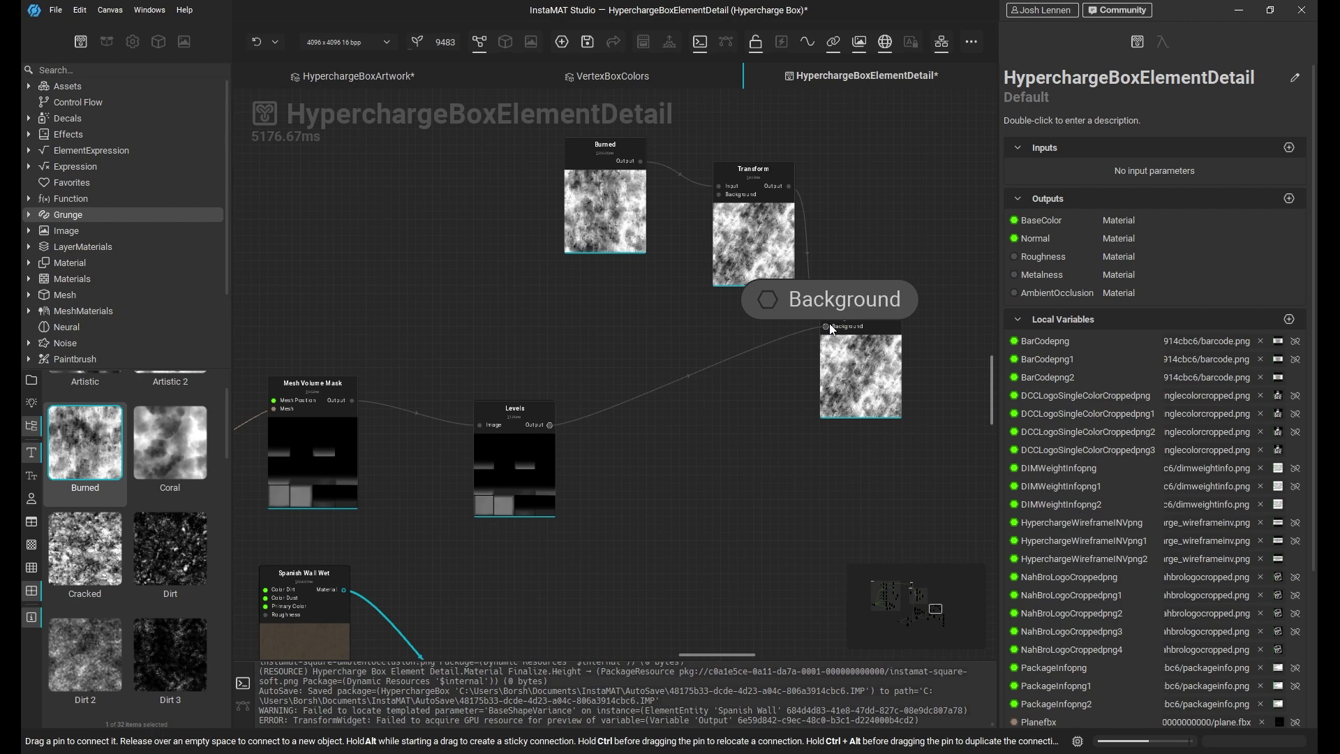
- Set the new Blend node's mode to Multiply
{"action": "left_click", "coordinate": [866, 328]}
{"action": "left_click", "coordinate": [1117, 344]}
{"action": "left_click", "coordinate": [1116, 342]}
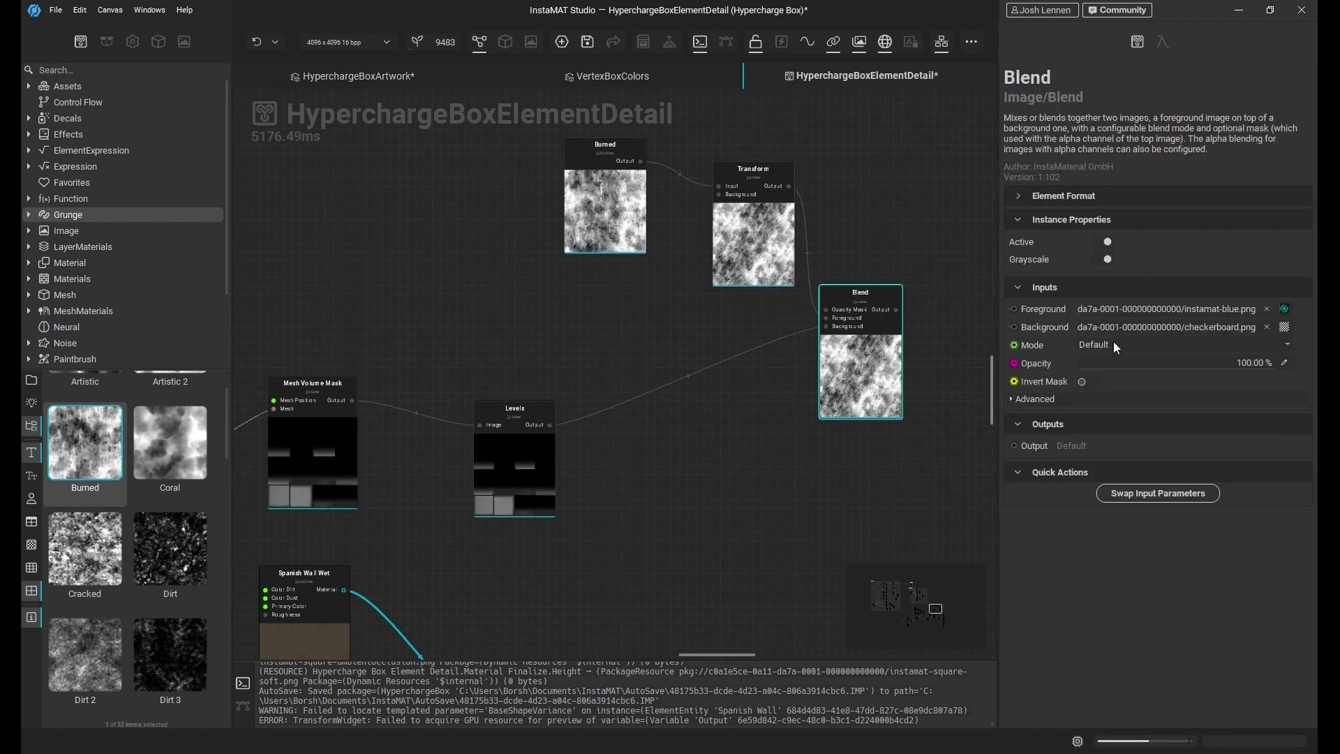
- Preview the Blend node as a 3D material and inspect the grunge mask on the box
{"action": "middle_click_drag", "start_coordinate": [848, 354], "coordinate": [739, 331]}
{"action": "right_click", "coordinate": [739, 331]}
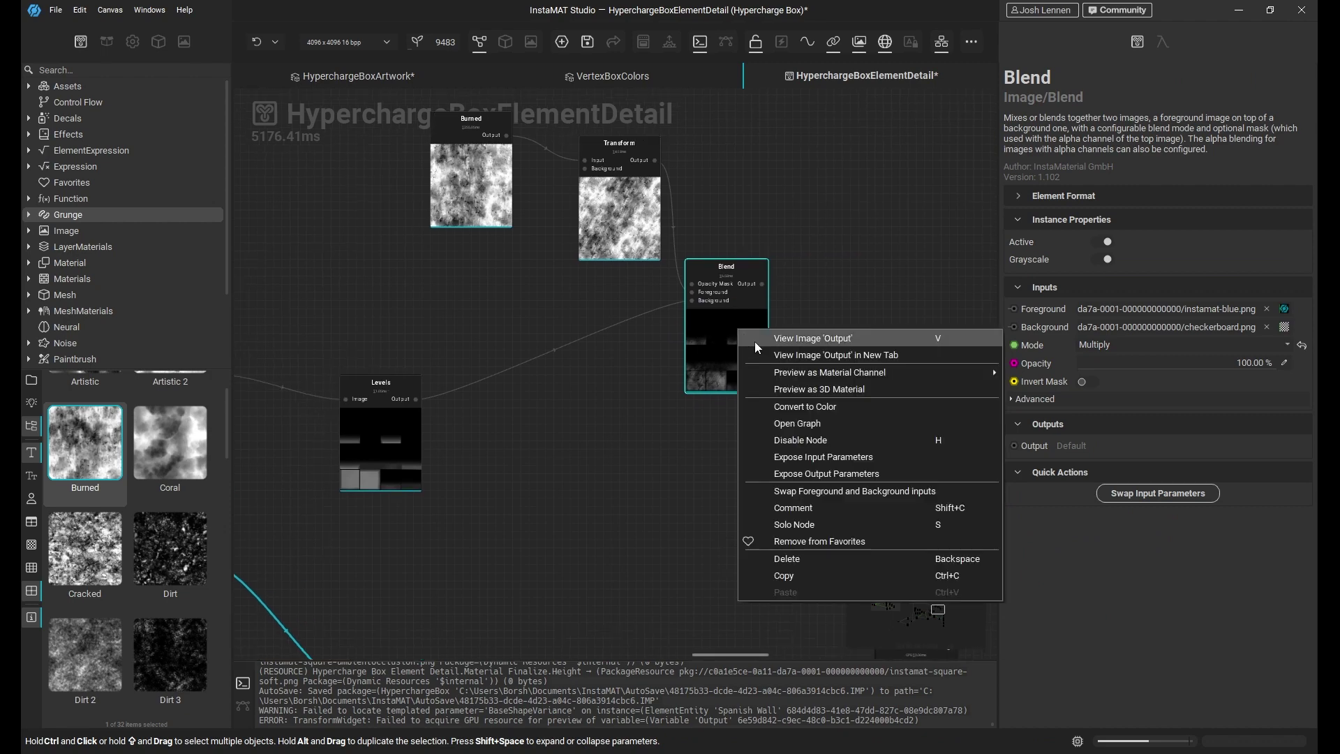
{"action": "left_click", "coordinate": [805, 404]}
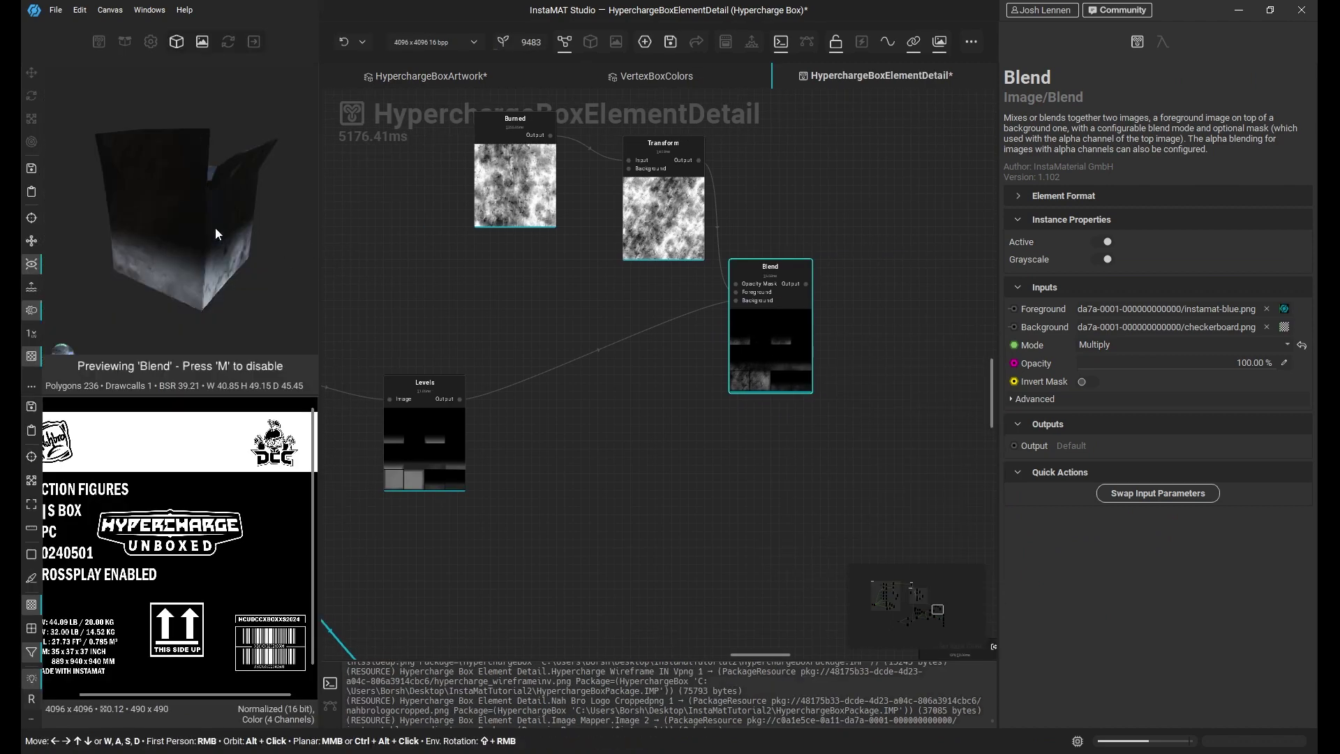
{"action": "left_click_drag", "start_coordinate": [215, 228], "coordinate": [149, 168], "text": "alt"}
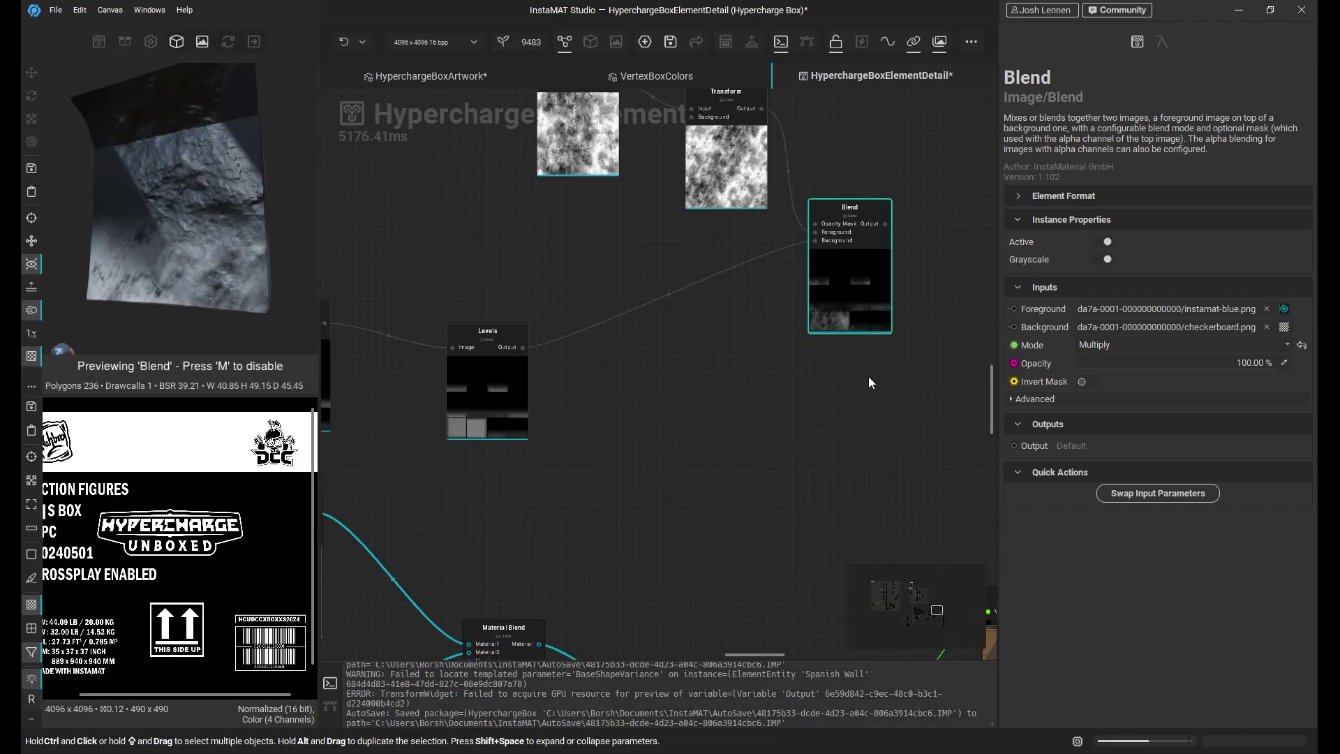
- Add a second Blend node and place it above the Mesh Volume Mask, beside the Burned node
{"action": "key", "text": "b"}
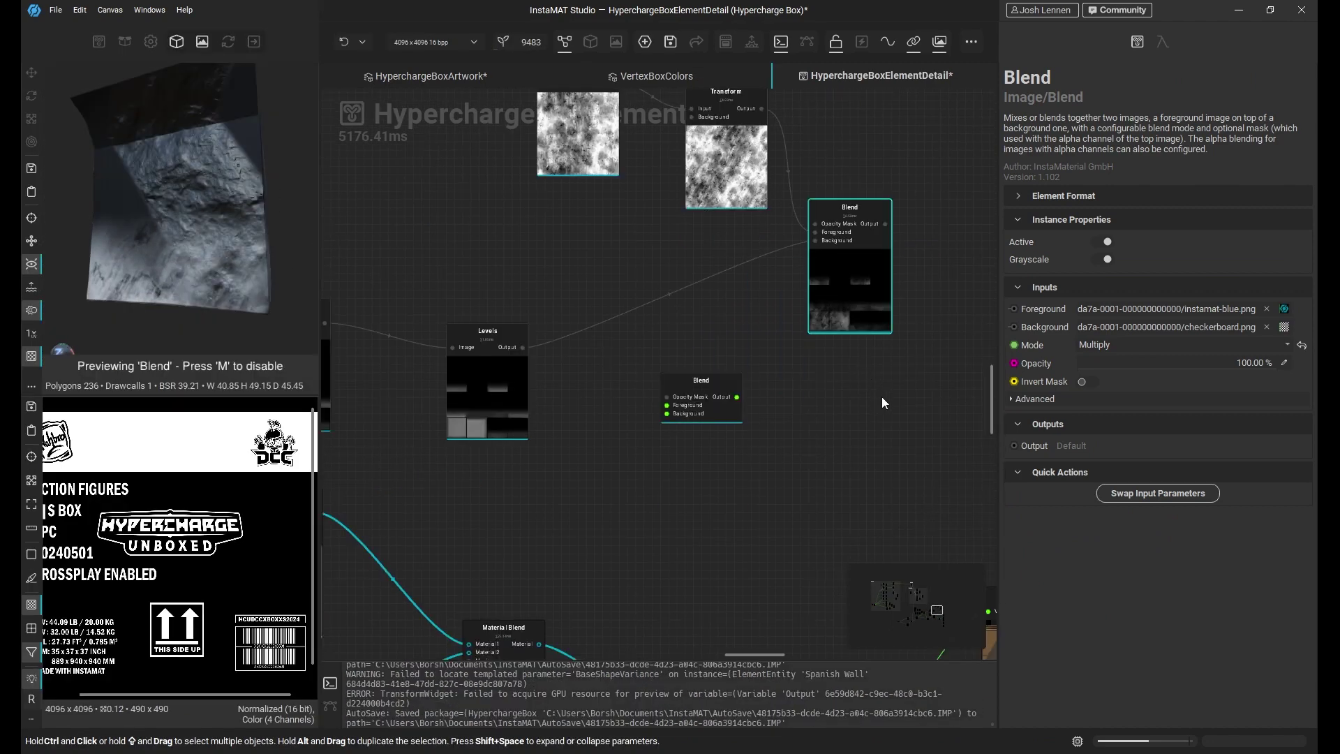
{"action": "left_click_drag", "start_coordinate": [720, 433], "coordinate": [763, 408]}
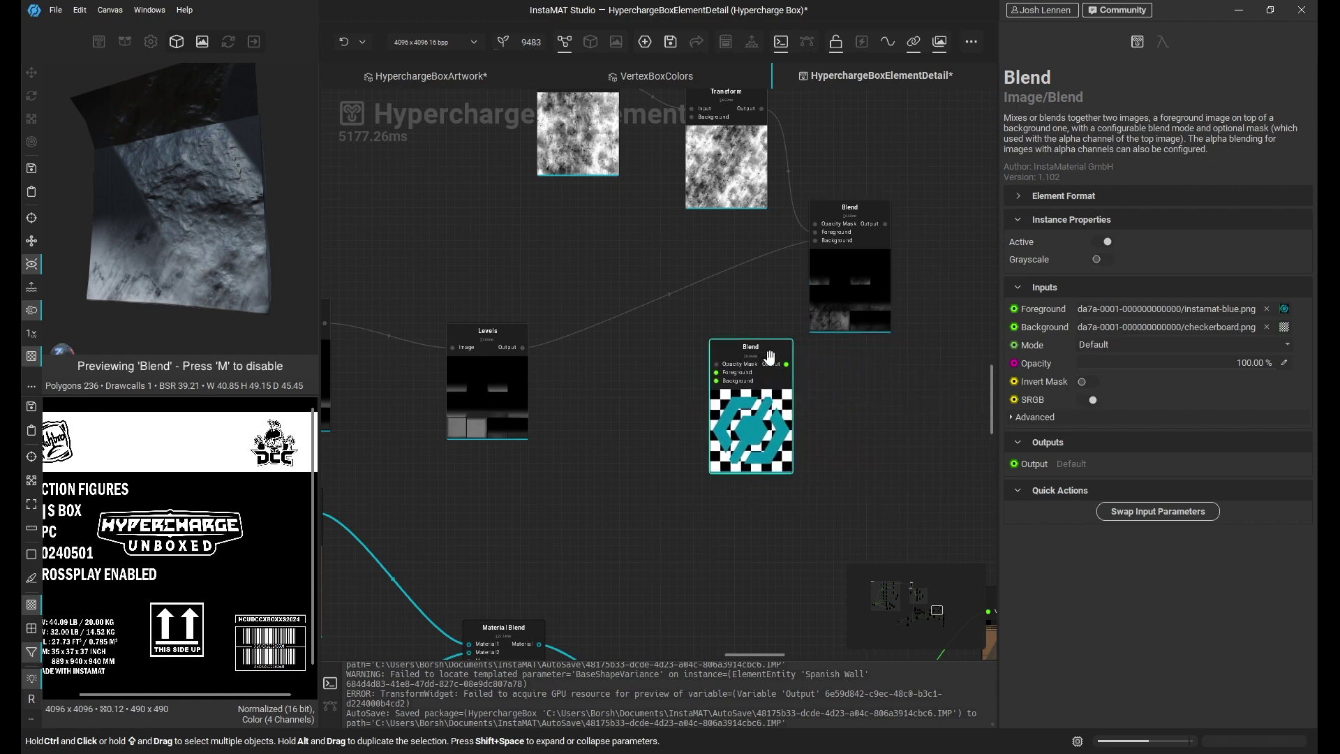
{"action": "middle_click_drag", "start_coordinate": [770, 357], "coordinate": [924, 384]}
{"action": "left_click_drag", "start_coordinate": [894, 385], "coordinate": [597, 219]}
{"action": "middle_click_drag", "start_coordinate": [581, 257], "coordinate": [667, 356]}
{"action": "left_click_drag", "start_coordinate": [684, 355], "coordinate": [641, 315]}
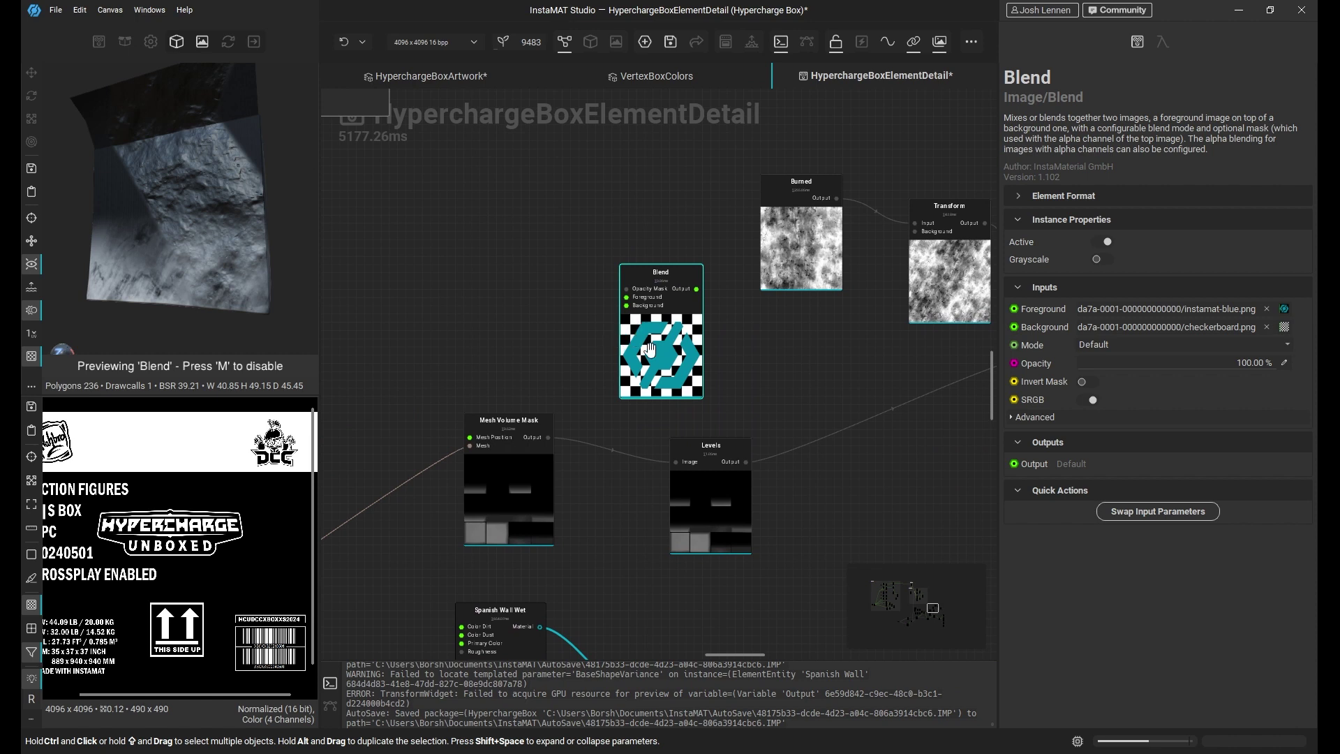
{"action": "left_click_drag", "start_coordinate": [650, 349], "coordinate": [641, 287]}
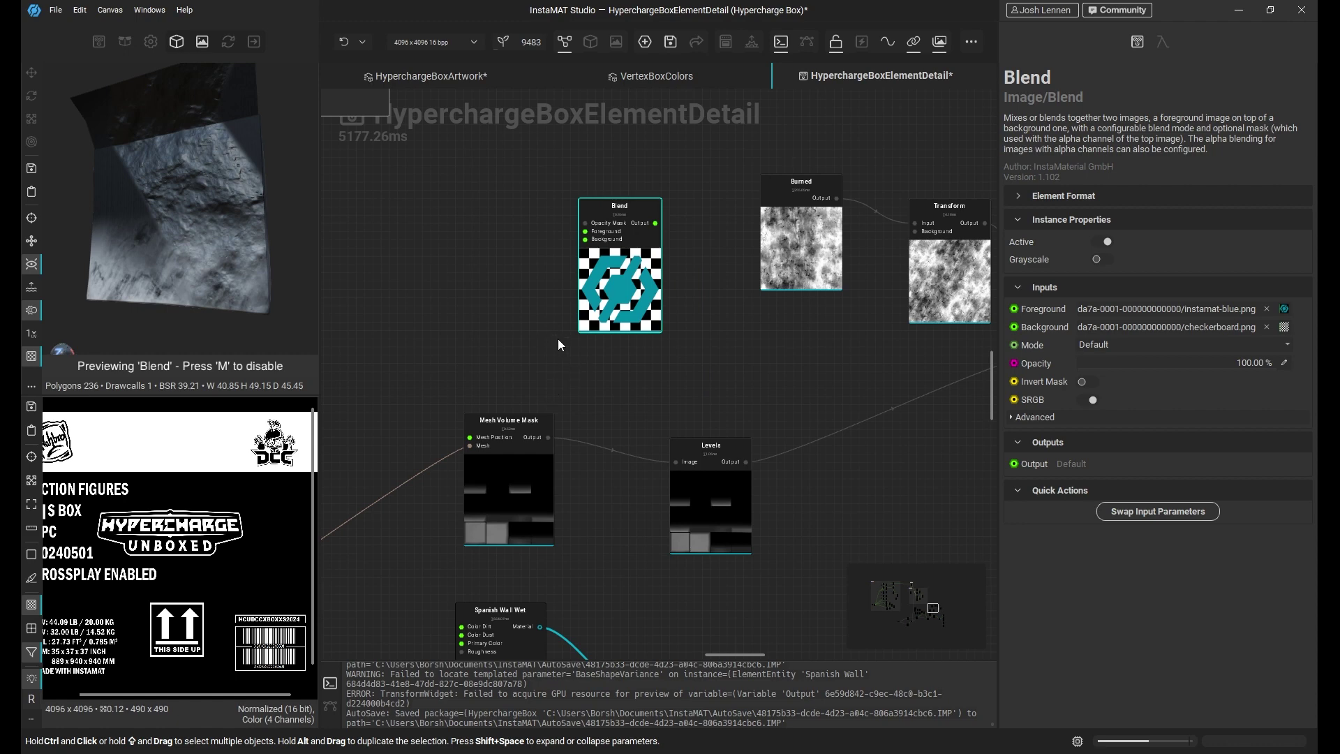
{"action": "left_click", "coordinate": [479, 289]}
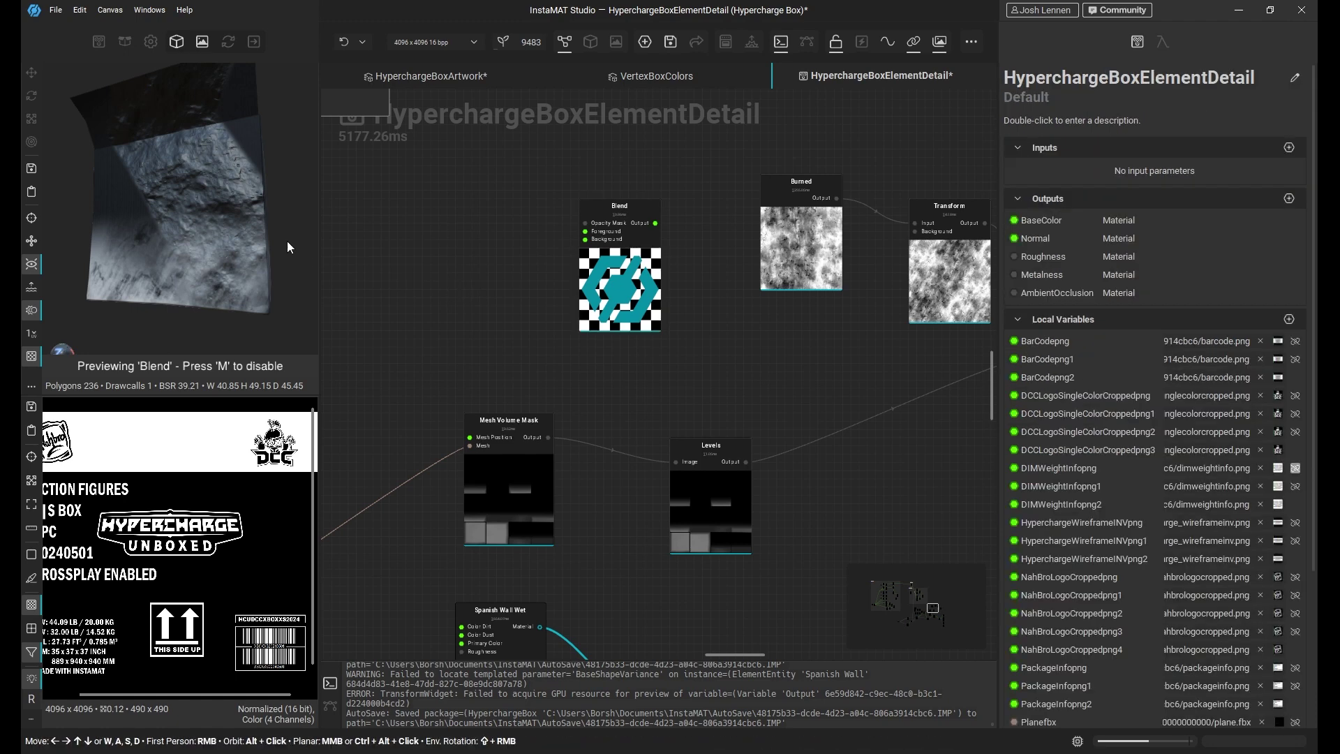
- Bring back the library and add the Scratches Structured grunge beside the second Blend node
{"action": "left_click", "coordinate": [100, 42]}
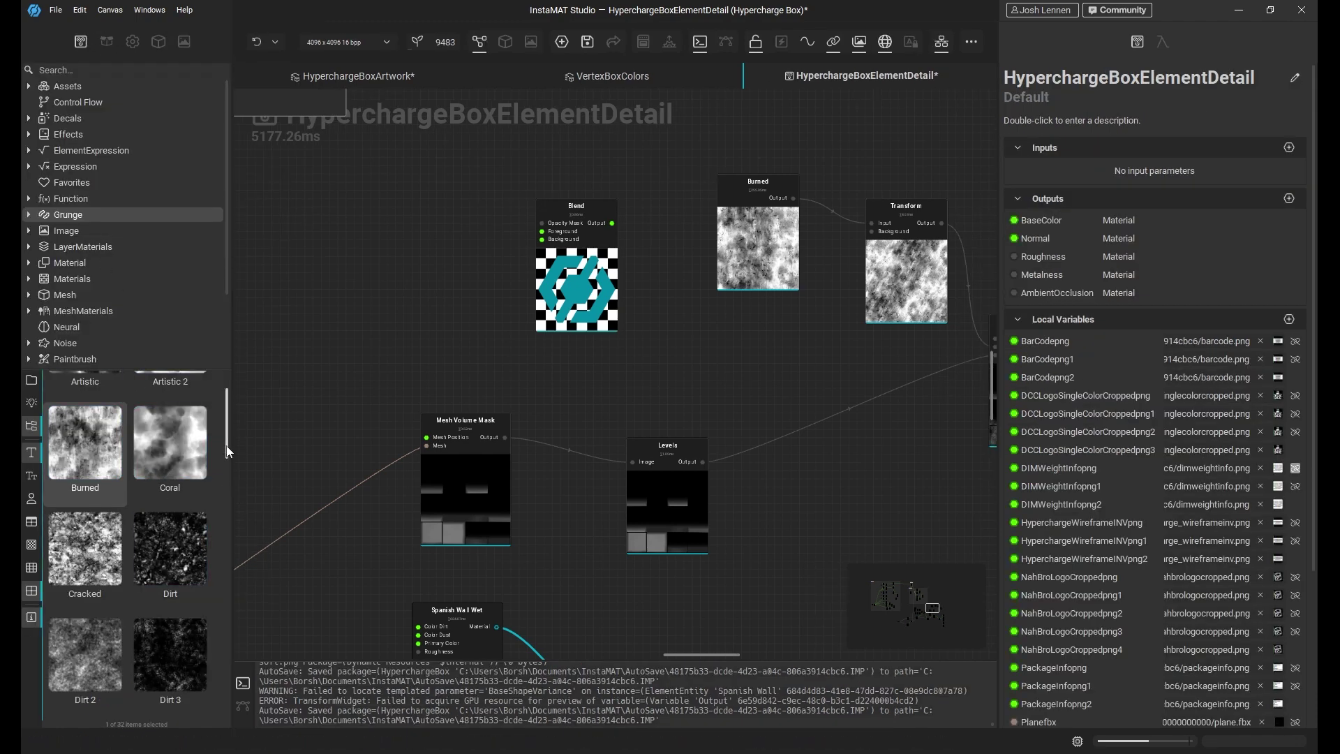
{"action": "mouse_move", "coordinate": [227, 452]}
{"action": "left_mouse_down"}
{"action": "mouse_move", "coordinate": [215, 592]}
{"action": "mouse_move", "coordinate": [395, 321]}
{"action": "mouse_move", "coordinate": [393, 277]}
{"action": "left_mouse_up"}
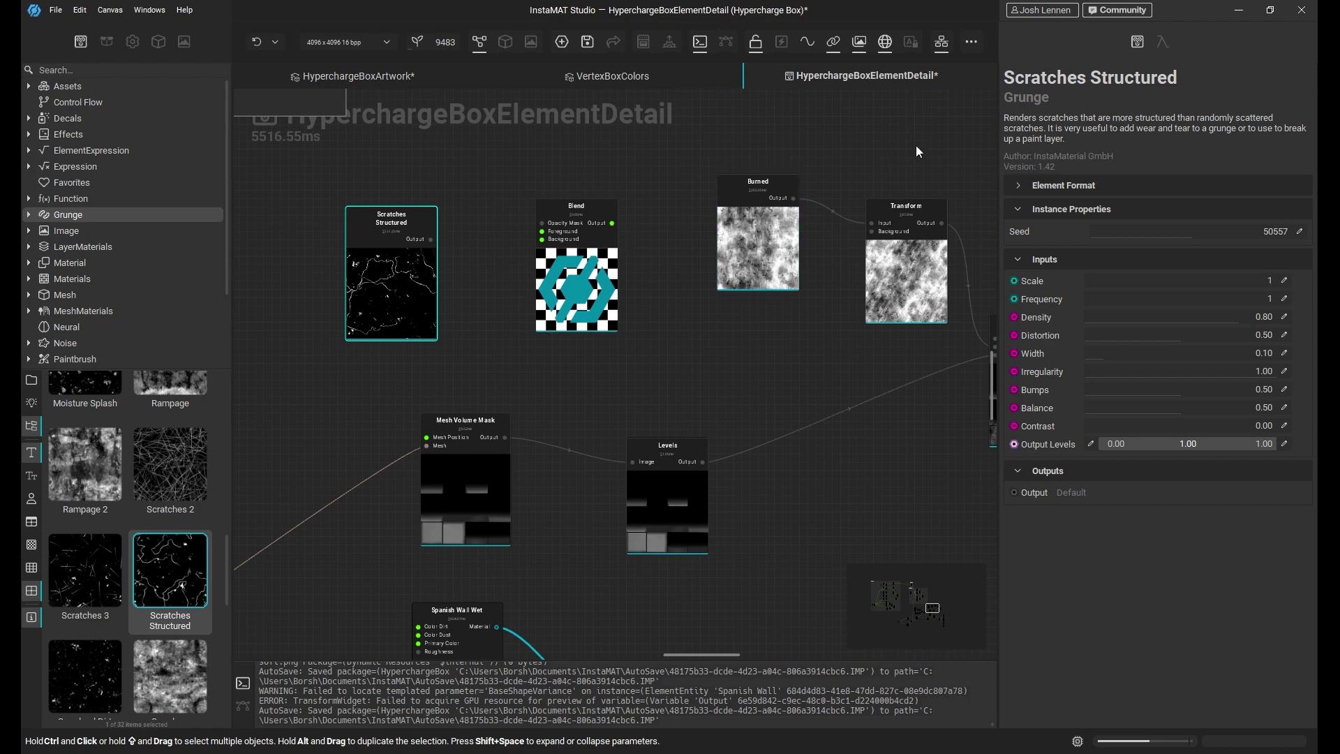
- Add a Transform node fed by the Scratches Structured output, and move the scratches node farther from the second Blend
{"action": "left_click", "coordinate": [483, 316]}
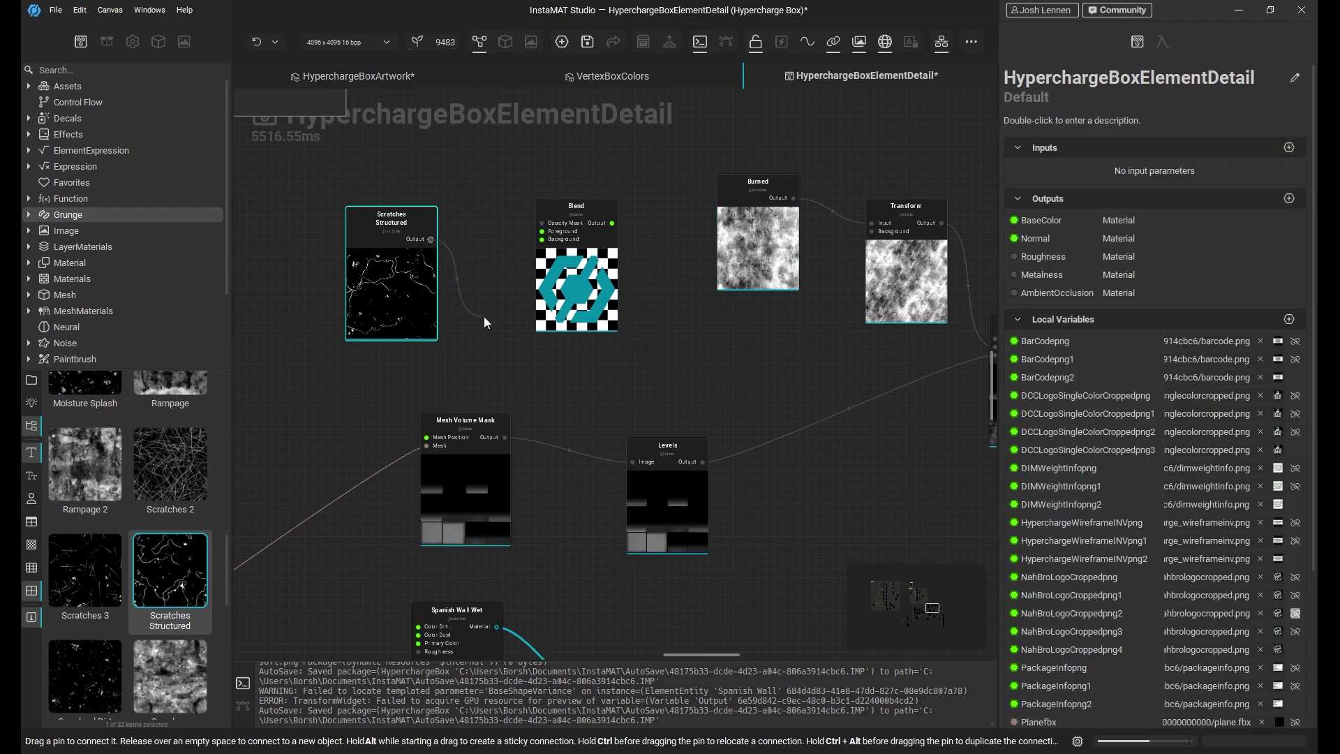
{"action": "right_click", "coordinate": [483, 316]}
{"action": "type", "text": "tr"}
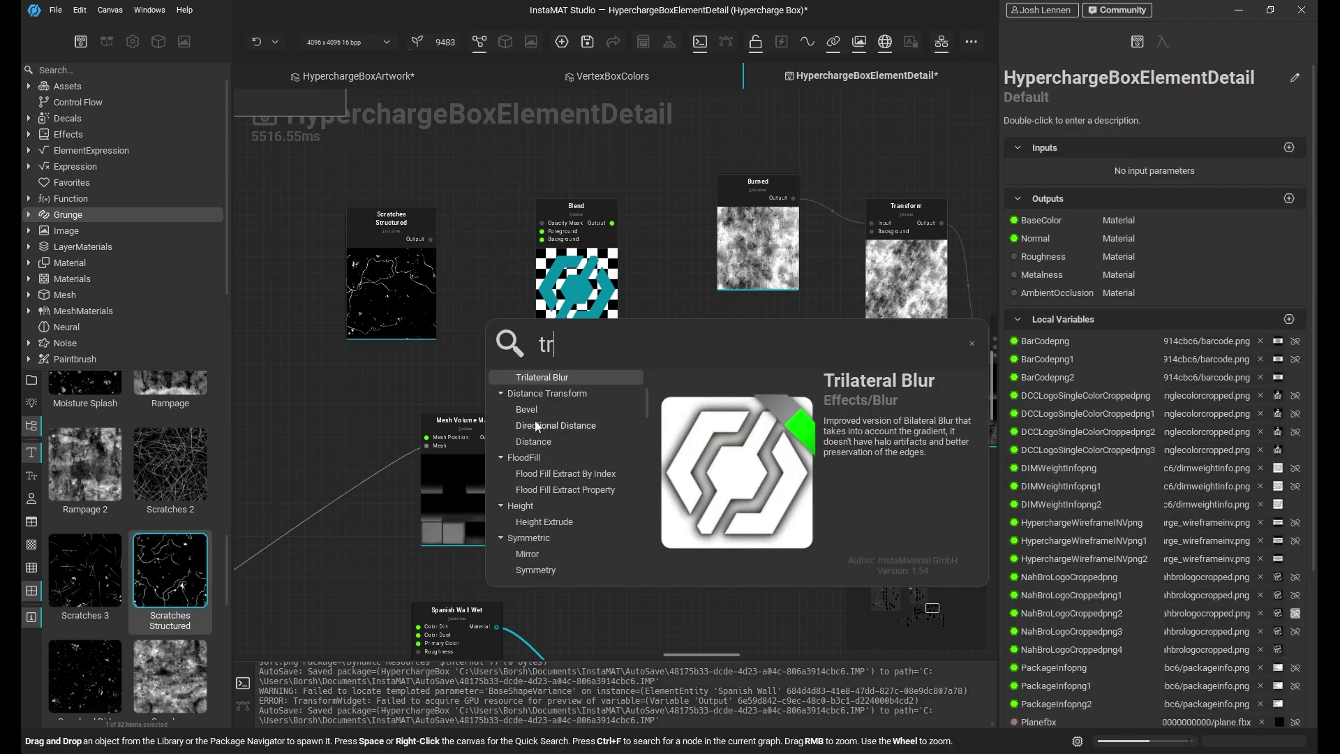
{"action": "type", "text": "a"}
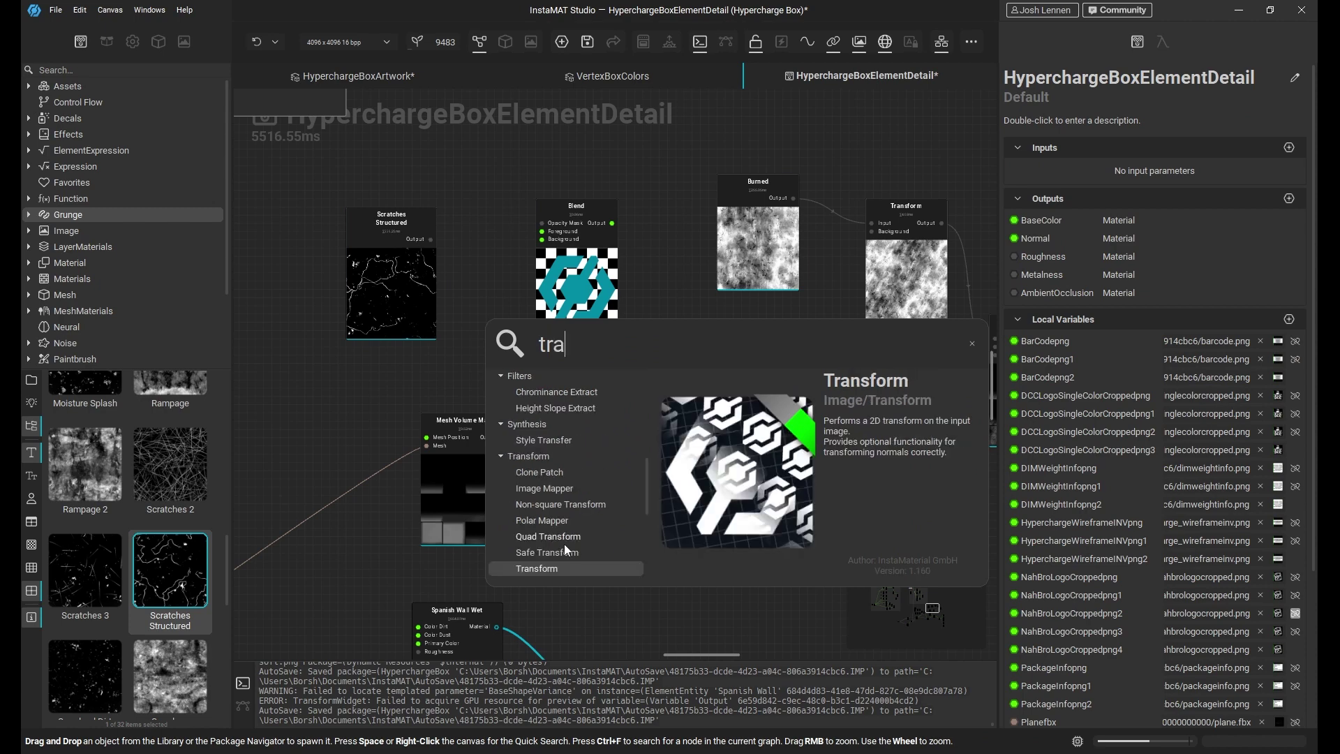
{"action": "left_click", "coordinate": [541, 569]}
{"action": "left_click_drag", "start_coordinate": [386, 300], "coordinate": [345, 301]}
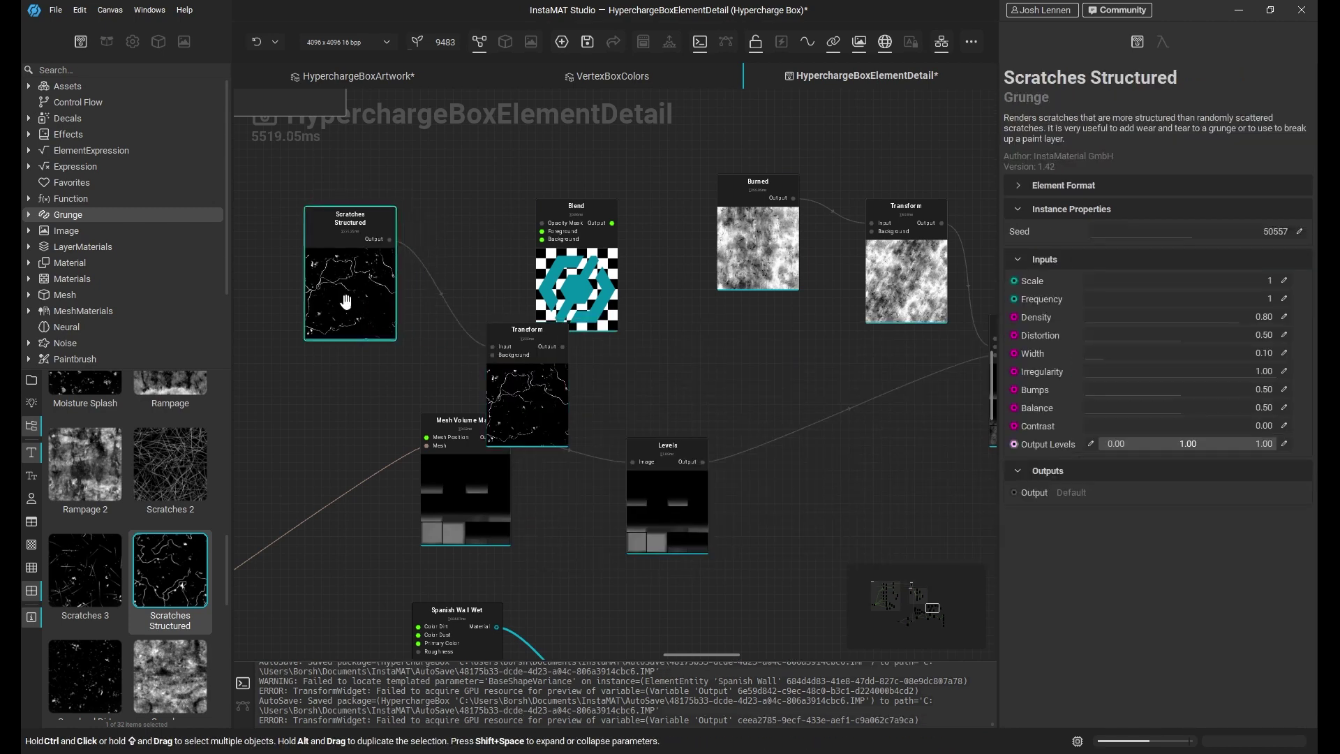
- Place the Transform node beside Scratches Structured and set its scale to X 0.24, Y 0.32 and its rotation to 329
{"action": "left_click_drag", "start_coordinate": [537, 386], "coordinate": [479, 294]}
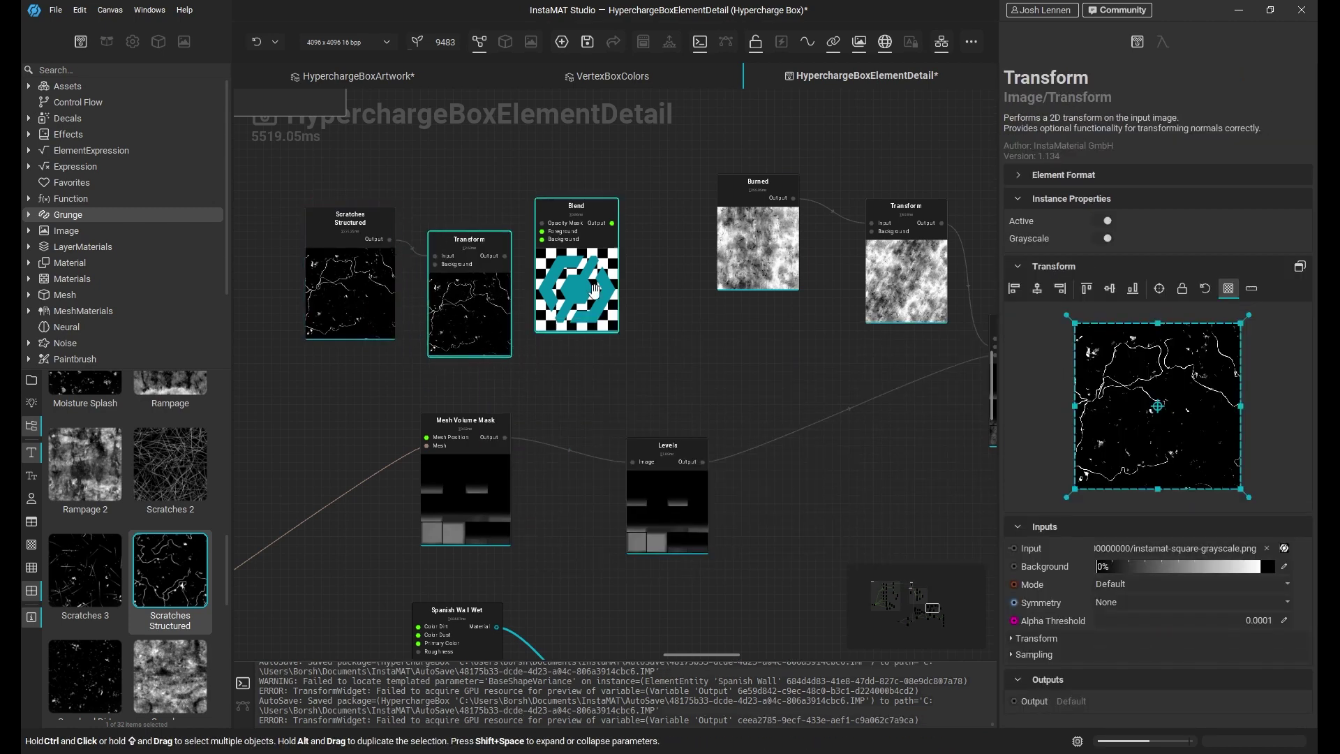
{"action": "left_click", "coordinate": [1036, 638]}
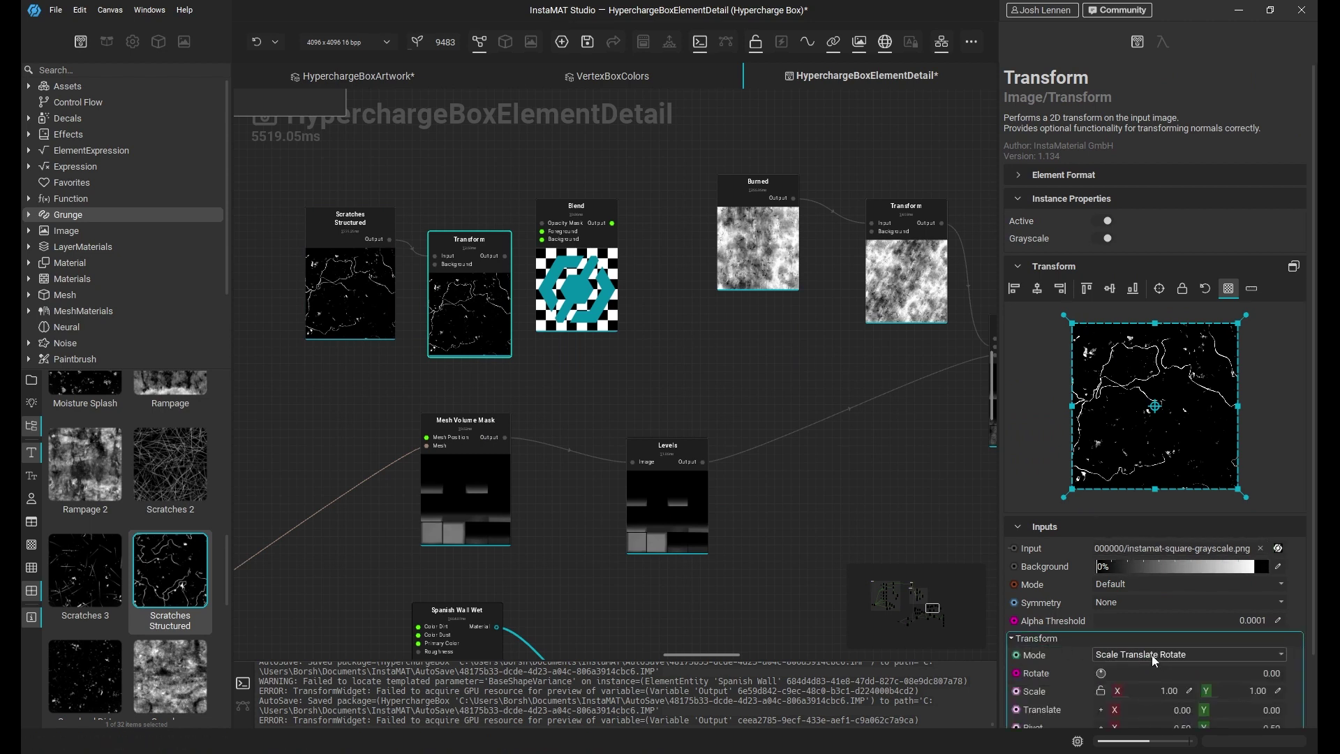
{"action": "left_click", "coordinate": [1173, 726]}
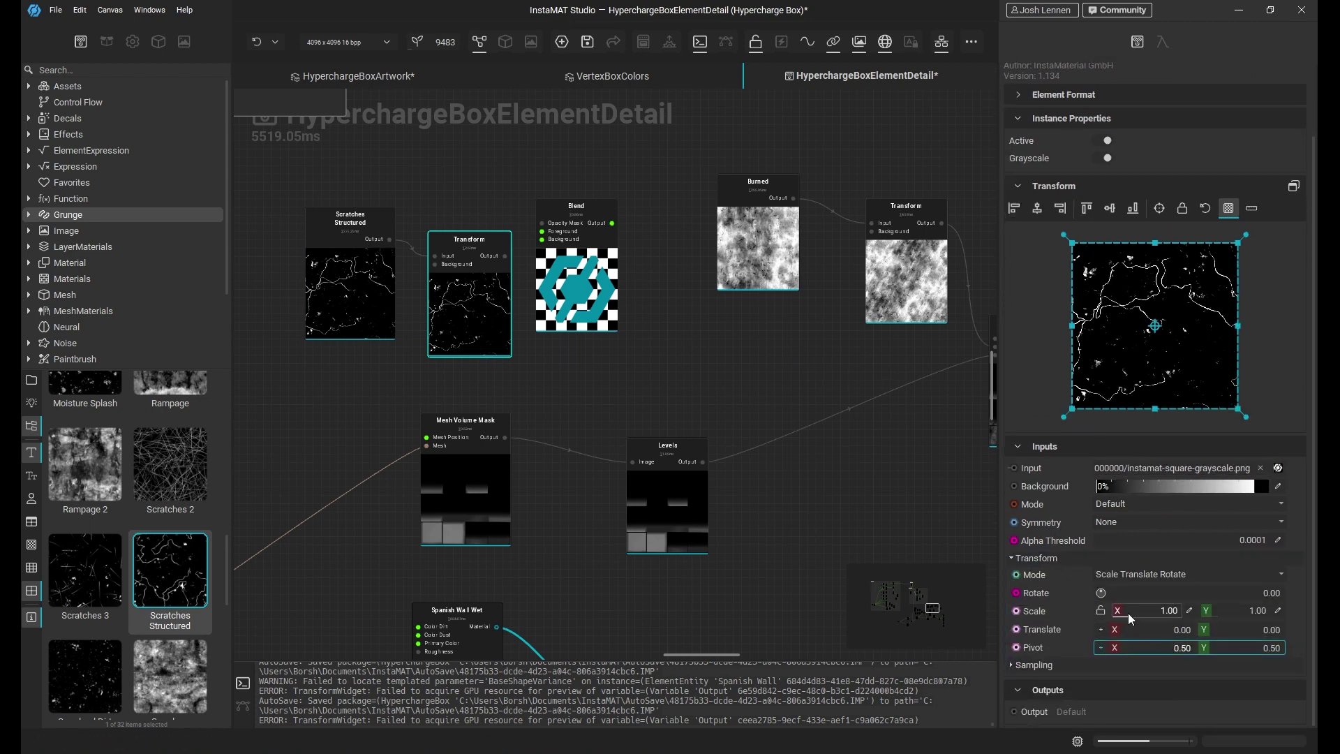
{"action": "left_click_drag", "start_coordinate": [1131, 619], "coordinate": [1119, 621]}
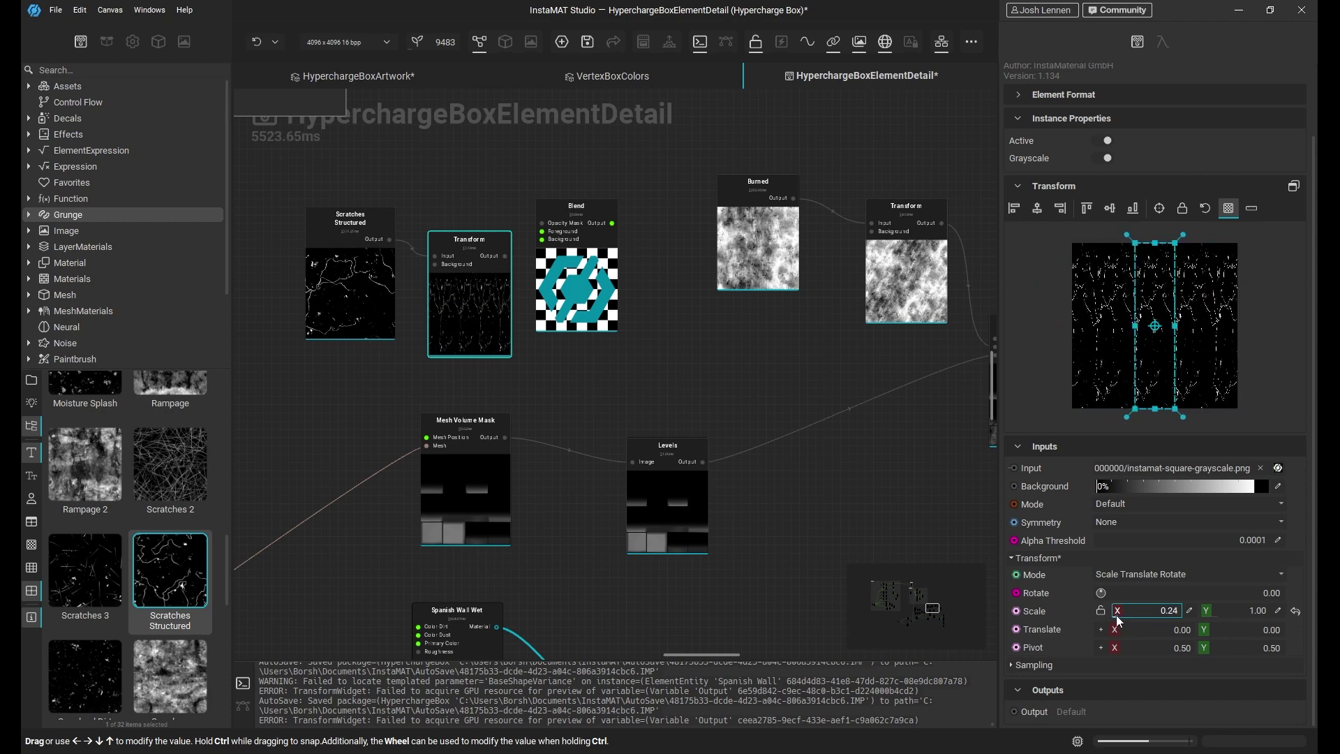
{"action": "left_click_drag", "start_coordinate": [1212, 620], "coordinate": [1210, 621]}
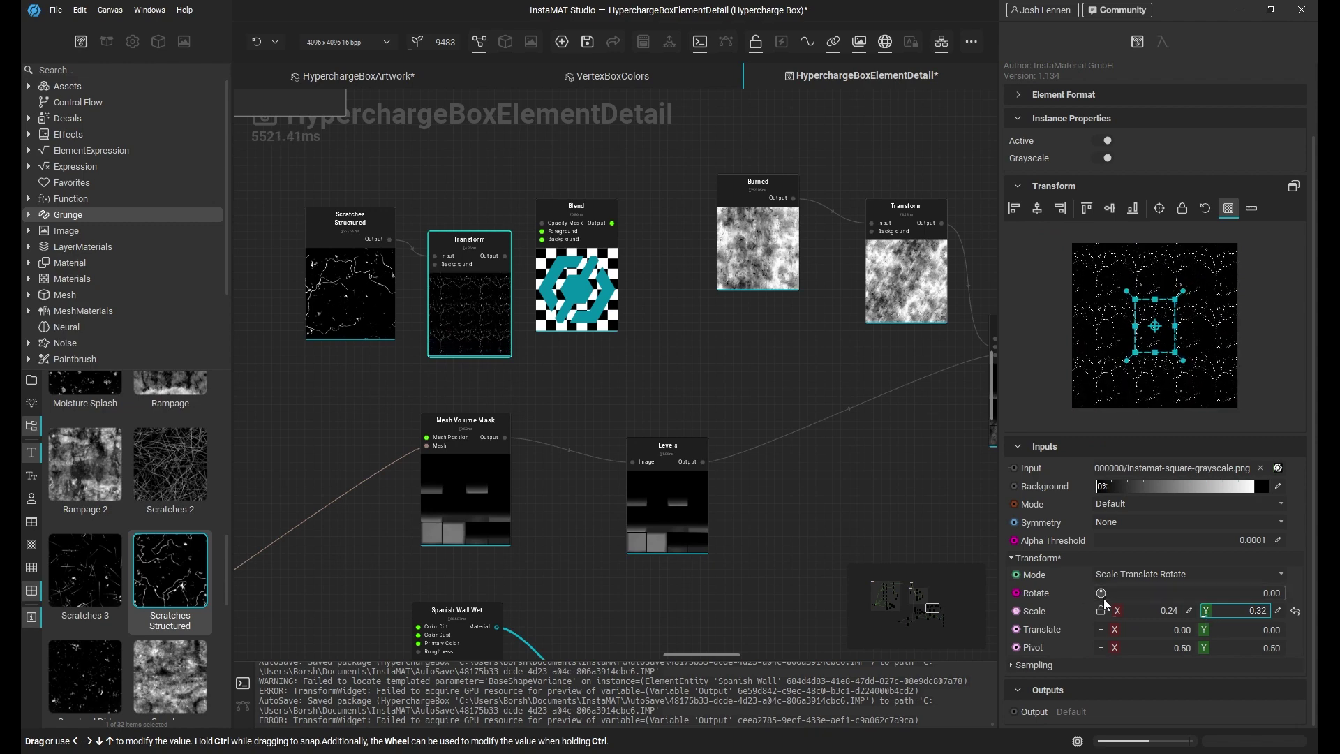
{"action": "left_click_drag", "start_coordinate": [1104, 599], "coordinate": [1103, 595]}
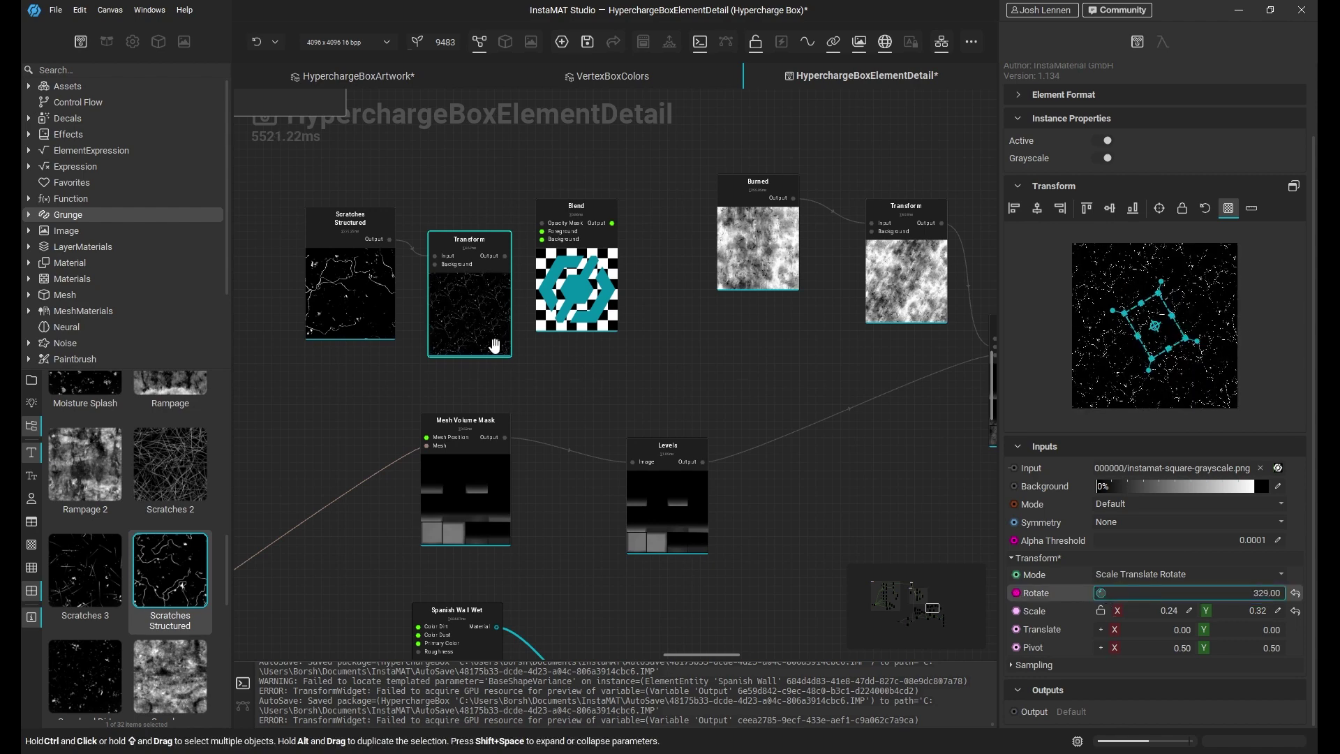
- Relocate the unconnected Blend node beyond Levels, and move Scratches Structured with its Transform higher up to free space above the Mesh Volume Mask
{"action": "left_click", "coordinate": [631, 365]}
{"action": "left_click_drag", "start_coordinate": [596, 291], "coordinate": [888, 499]}
{"action": "left_click_drag", "start_coordinate": [469, 310], "coordinate": [452, 293]}
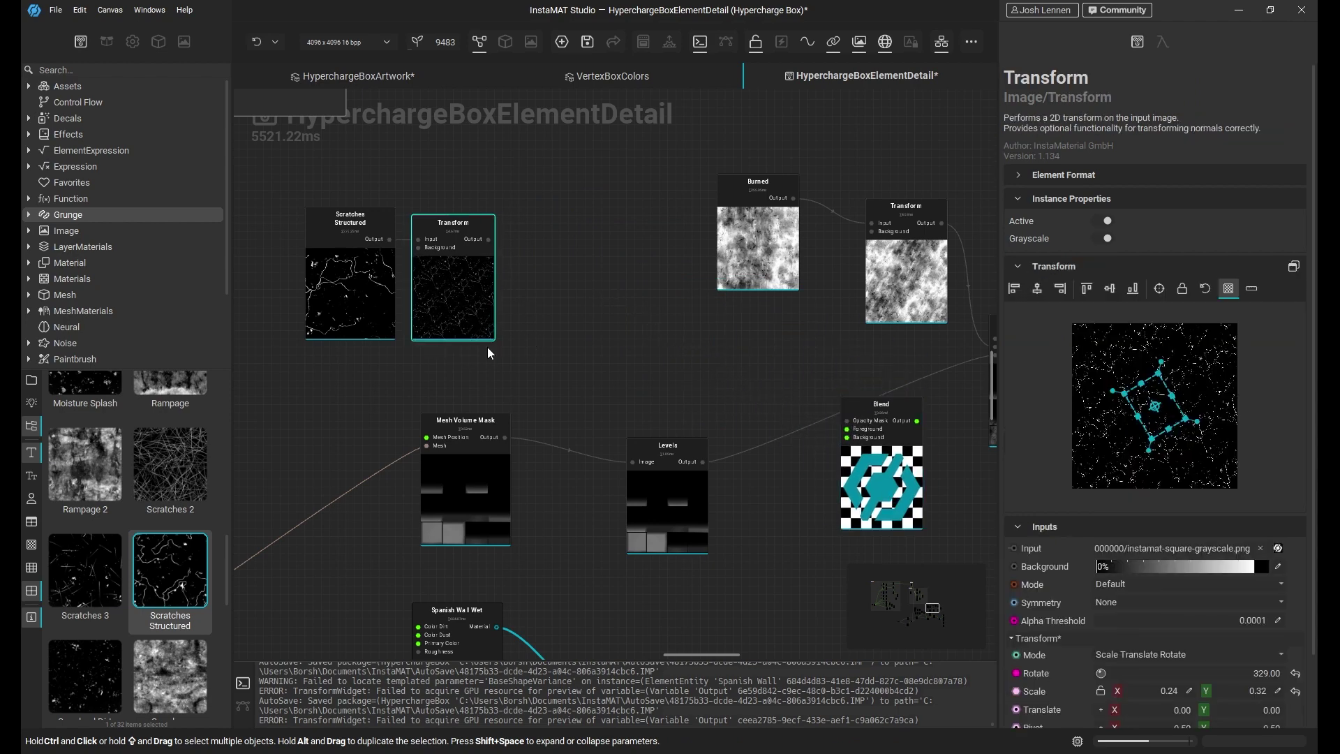
{"action": "left_click", "coordinate": [563, 348]}
{"action": "left_click", "coordinate": [359, 273]}
{"action": "left_click", "coordinate": [437, 290], "text": "ctrl"}
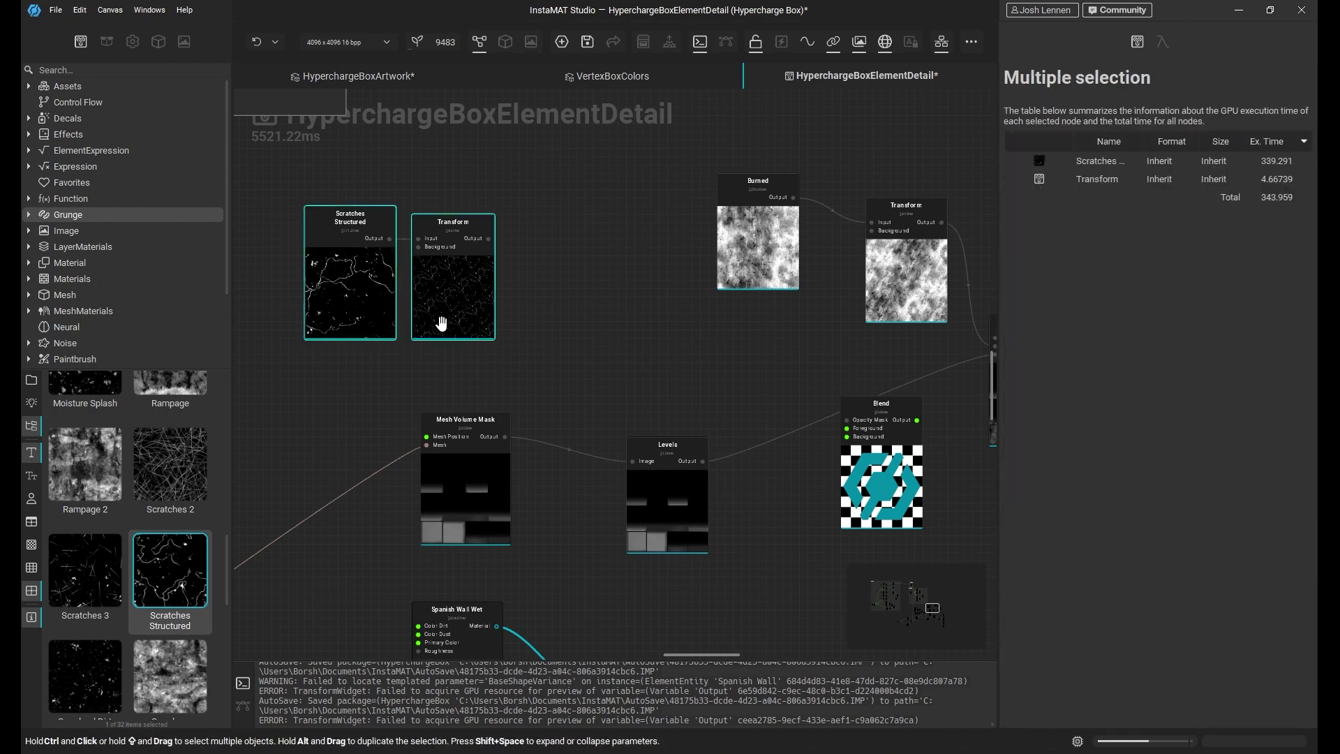
{"action": "left_click_drag", "start_coordinate": [455, 317], "coordinate": [530, 226]}
- Insert a Reroute Mesh node into the Mesh Volume Mask's mesh connection and raise it above the mask node
{"action": "middle_click_drag", "start_coordinate": [412, 451], "coordinate": [518, 414]}
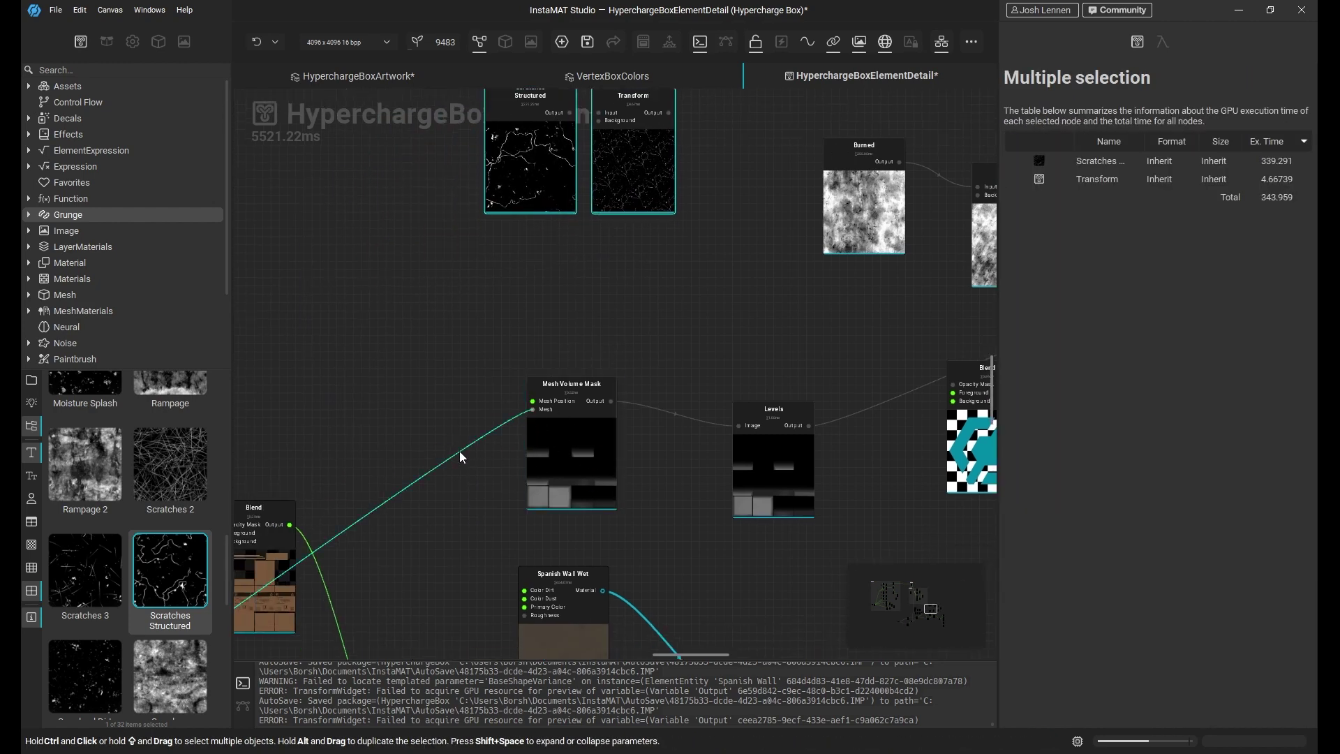
{"action": "key", "text": "space"}
{"action": "type", "text": "rer"}
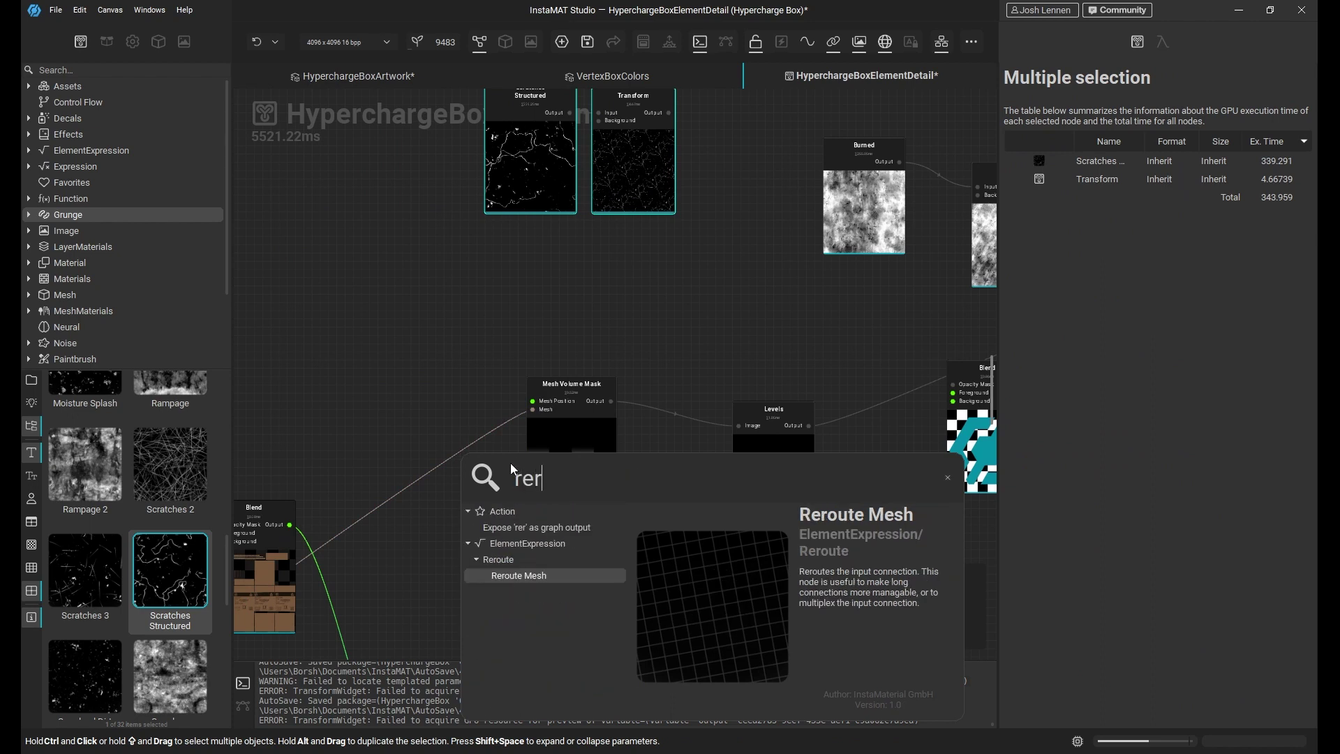
{"action": "left_click", "coordinate": [534, 576]}
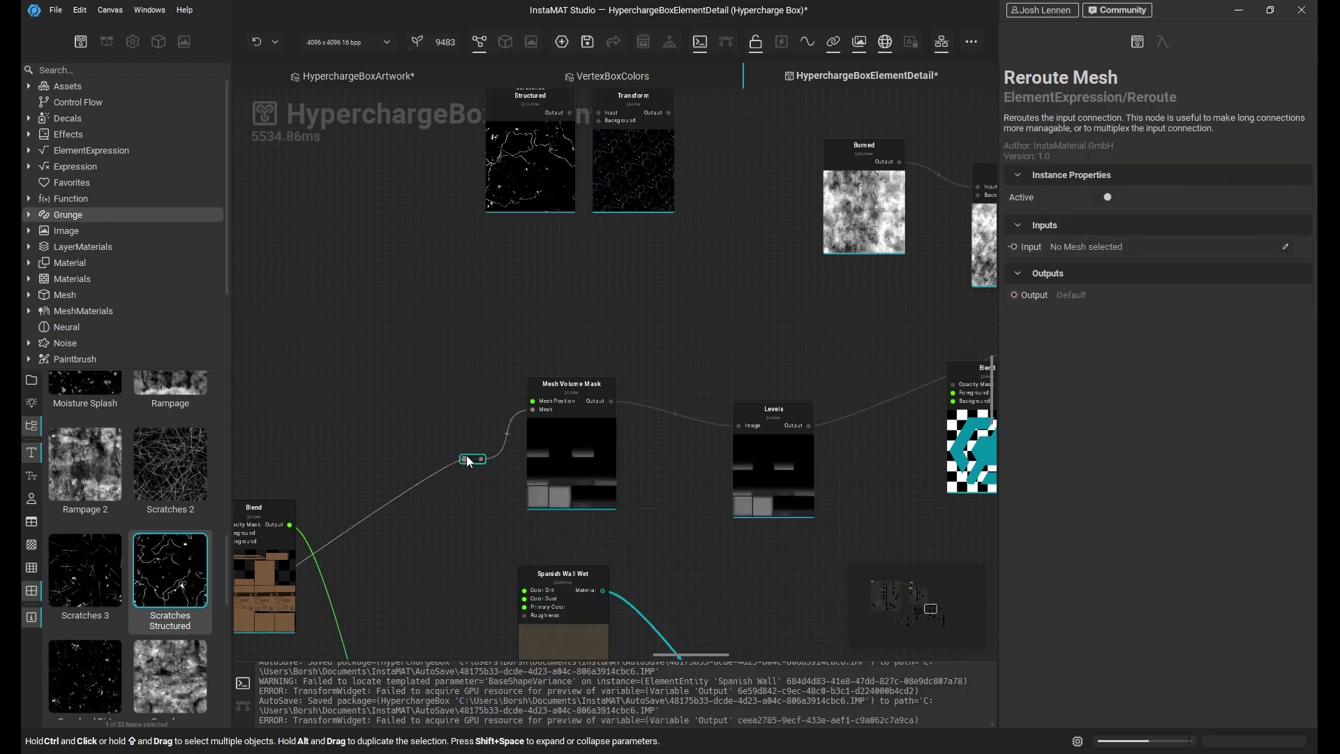
{"action": "left_click_drag", "start_coordinate": [472, 458], "coordinate": [441, 316]}
- Add a second Mesh Volume Mask fed by the mesh reroute and place it directly above the first one
{"action": "left_click", "coordinate": [561, 270]}
{"action": "key", "text": "space"}
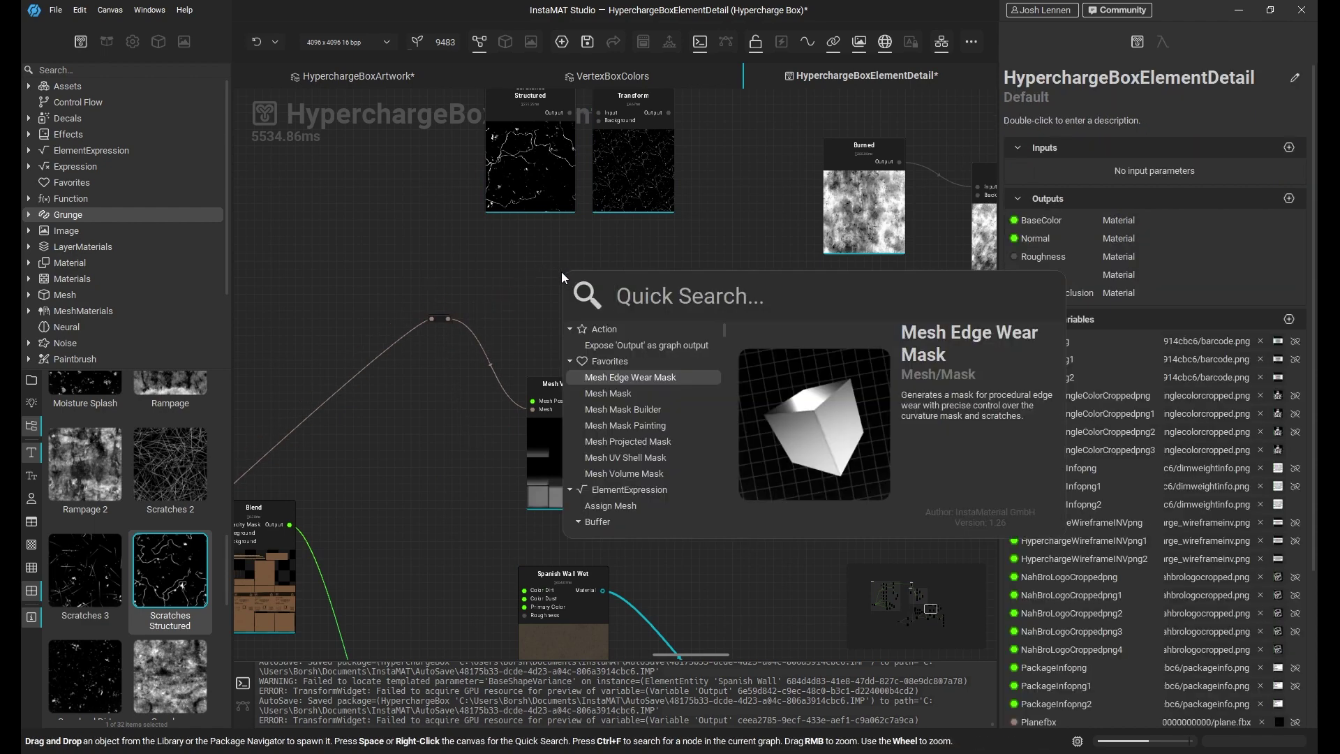
{"action": "type", "text": "mesh vol"}
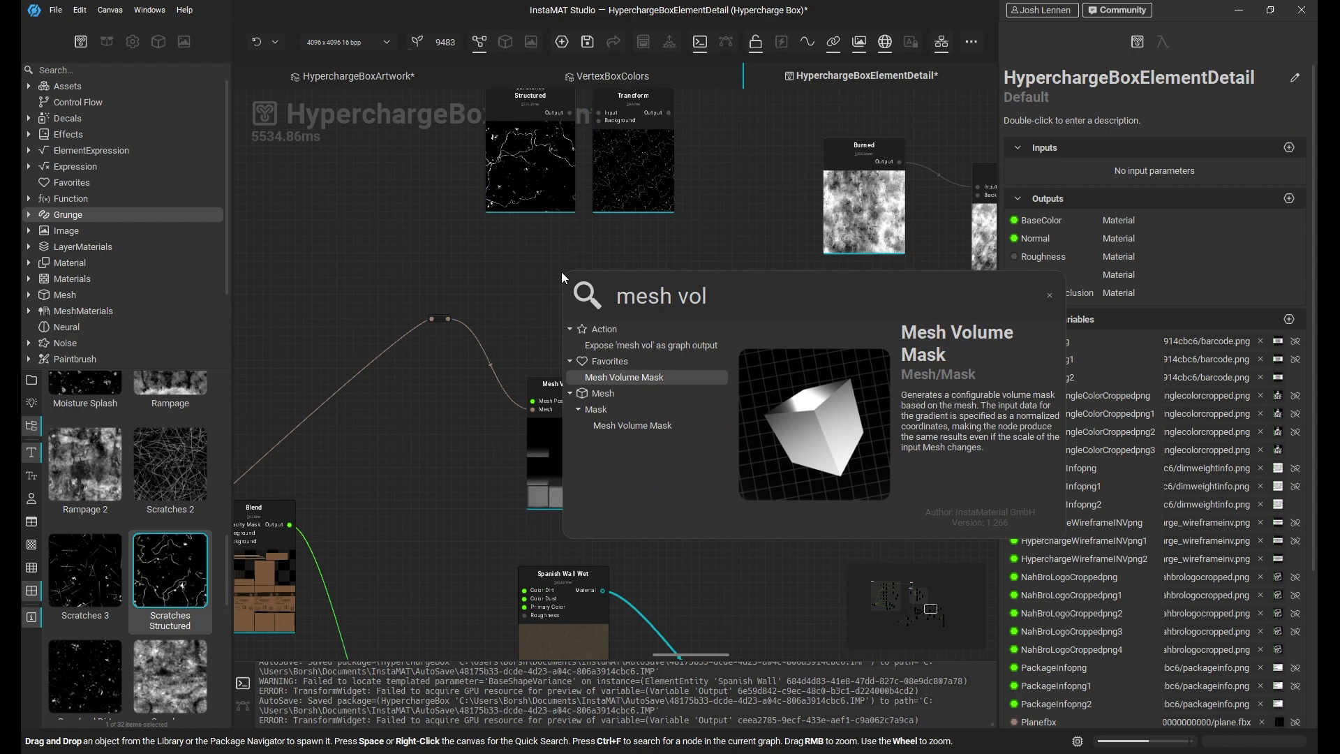
{"action": "key", "text": "Return"}
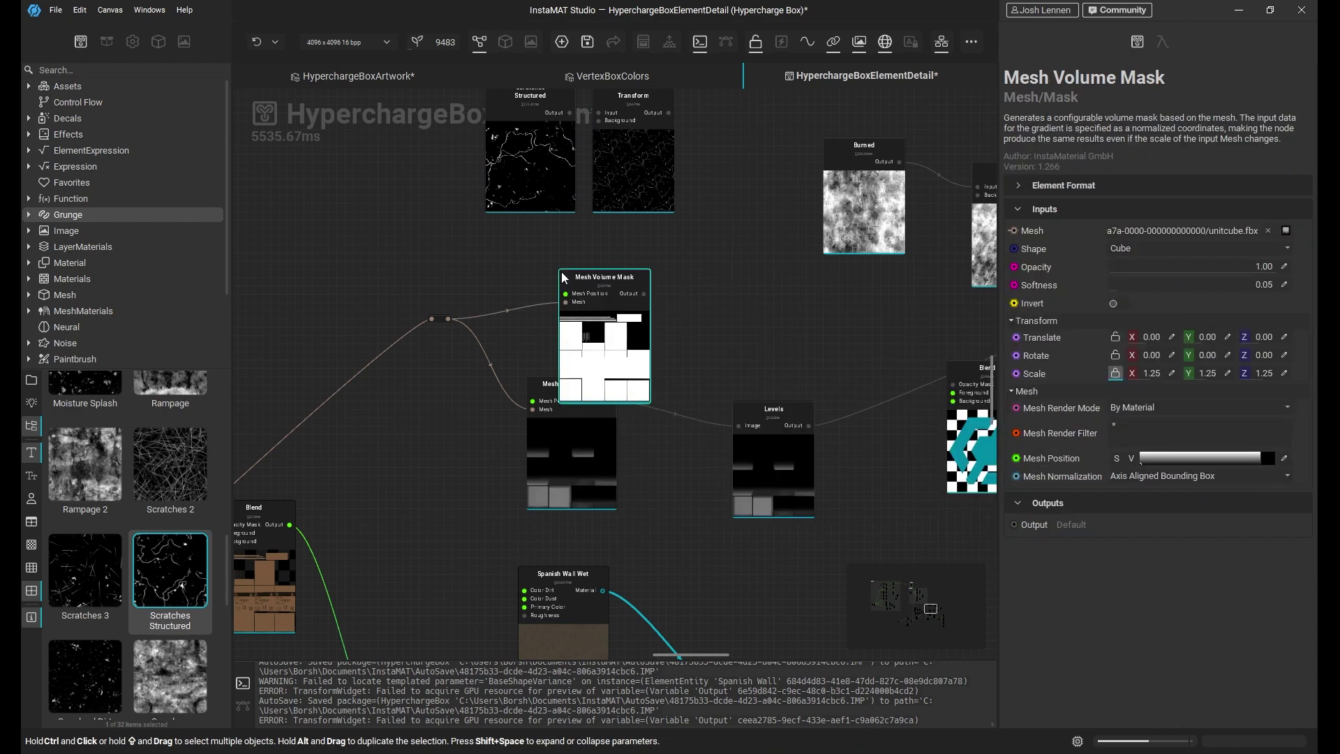
{"action": "left_click_drag", "start_coordinate": [629, 342], "coordinate": [590, 308]}
- Set the new Mesh Volume Mask's shape to Sphere and preview it as a 3D material
{"action": "left_click", "coordinate": [1153, 248]}
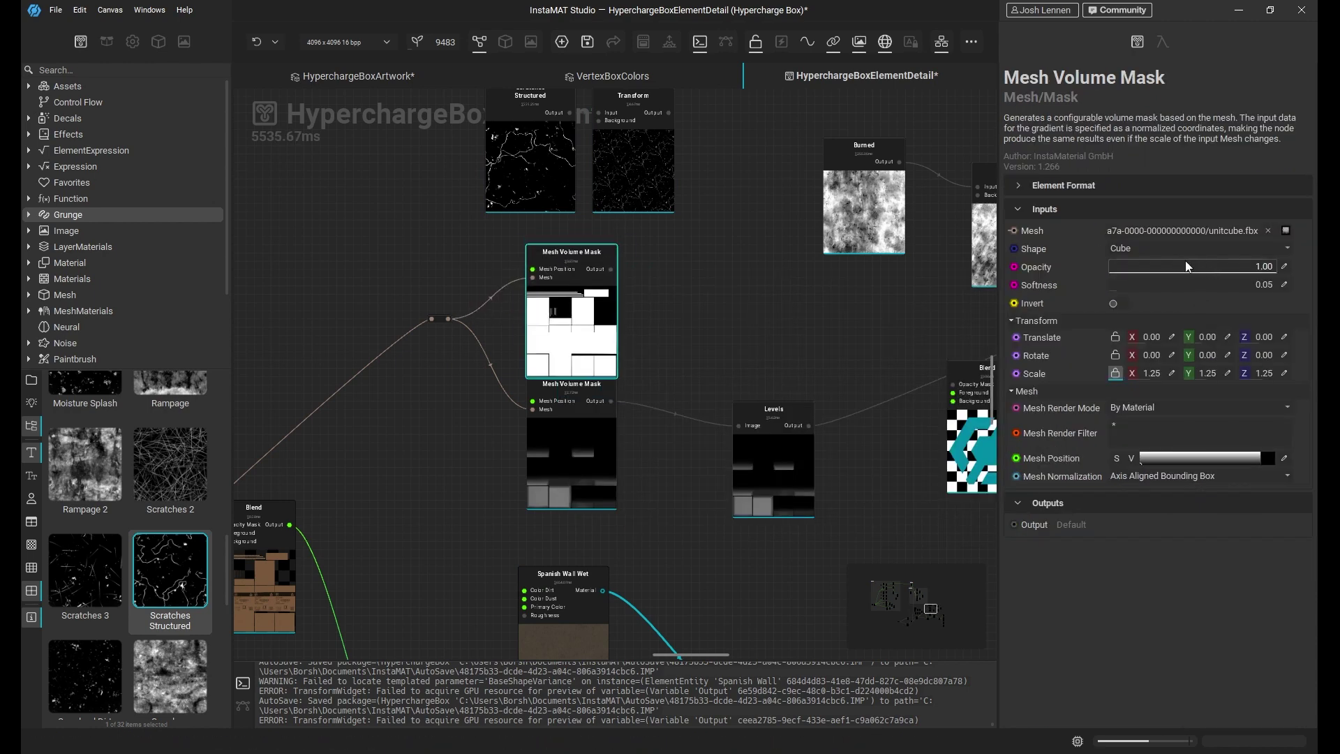
{"action": "left_click", "coordinate": [1145, 267]}
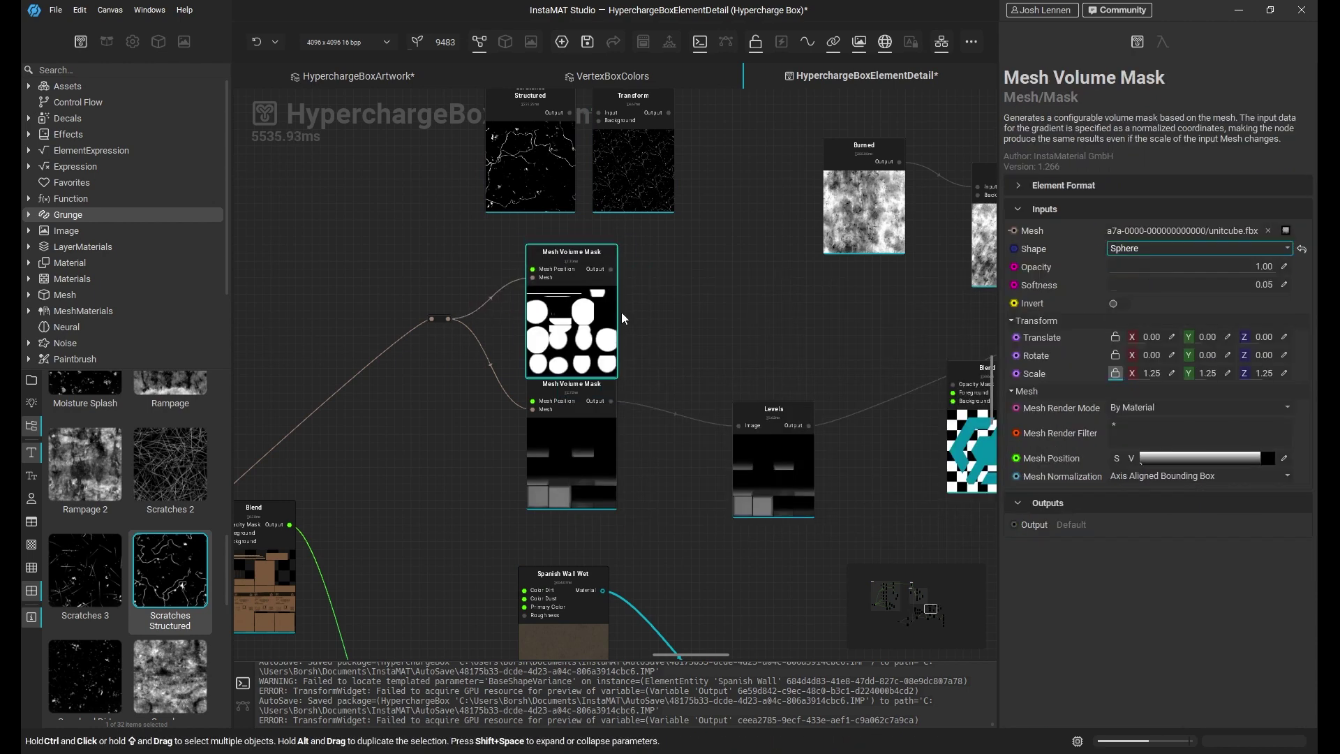
{"action": "right_click", "coordinate": [595, 286]}
{"action": "left_click", "coordinate": [629, 354]}
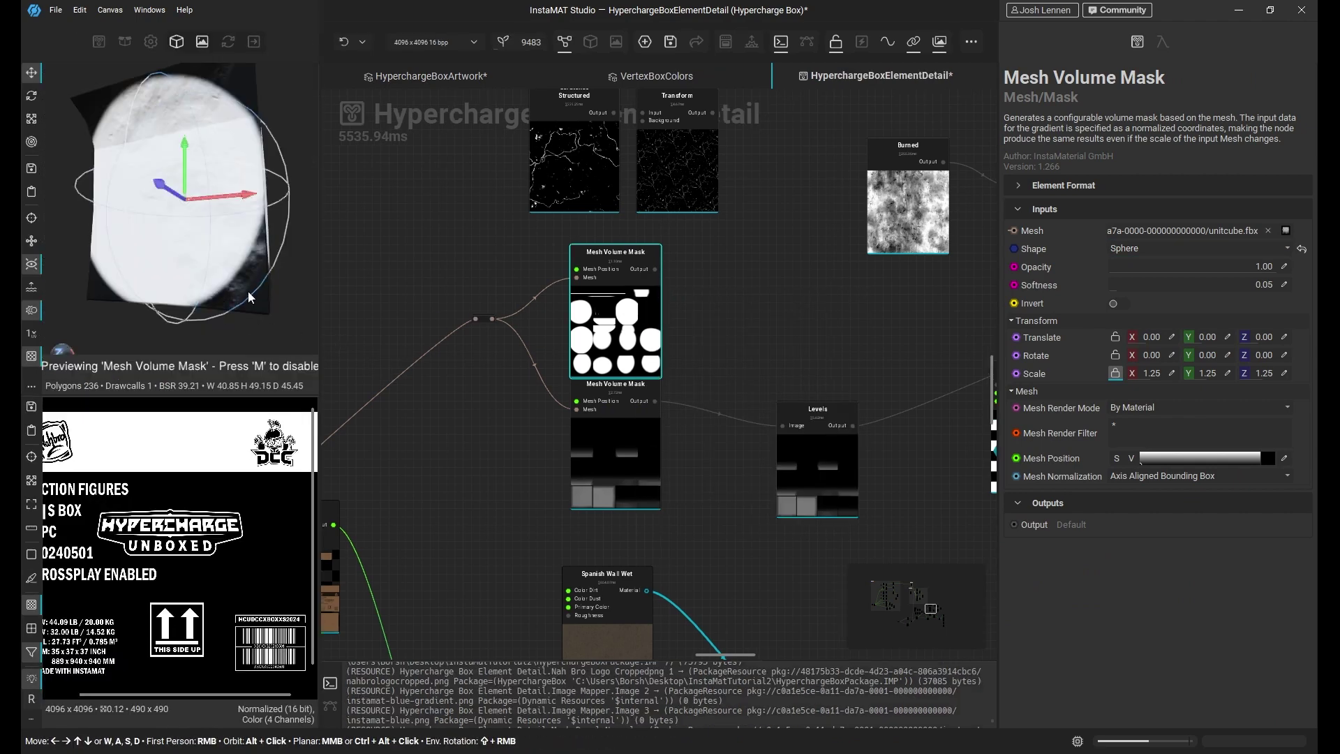
- Translate the sphere volume to about X 0.05, Y -0.95, Z 0.20, scale X to about 1.64 and rotate Z to about -6.34
{"action": "scroll", "coordinate": [248, 296], "scroll_direction": "down", "scroll_amount": 3}
{"action": "left_click_drag", "start_coordinate": [183, 210], "coordinate": [282, 277], "text": "alt"}
{"action": "left_click_drag", "start_coordinate": [186, 157], "coordinate": [189, 209]}
{"action": "left_click_drag", "start_coordinate": [236, 278], "coordinate": [166, 225]}
{"action": "mouse_move", "coordinate": [196, 297]}
{"action": "left_mouse_down"}
{"action": "mouse_move", "coordinate": [220, 318]}
{"action": "mouse_move", "coordinate": [211, 311]}
{"action": "left_mouse_up"}
{"action": "key", "text": "r"}
{"action": "key", "text": "e"}
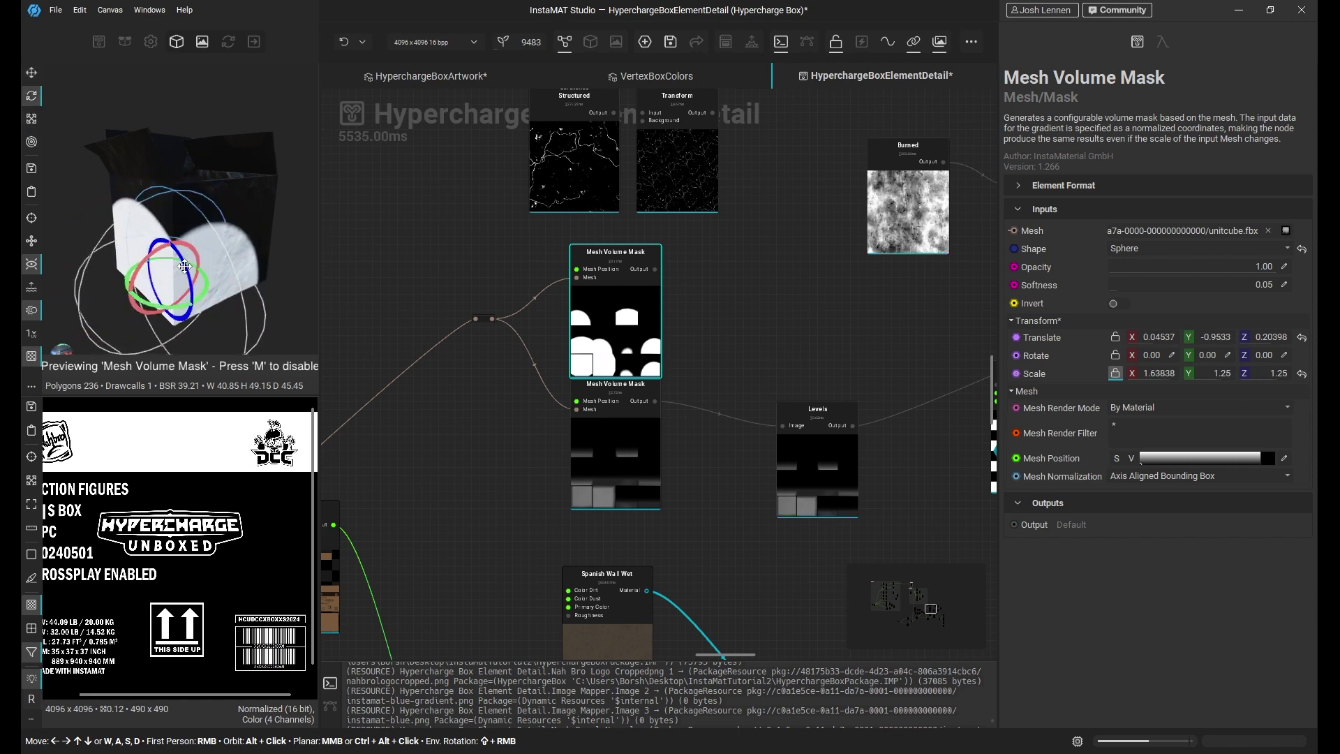
{"action": "left_click_drag", "start_coordinate": [185, 266], "coordinate": [187, 273]}
{"action": "left_click_drag", "start_coordinate": [187, 271], "coordinate": [143, 227], "text": "alt"}
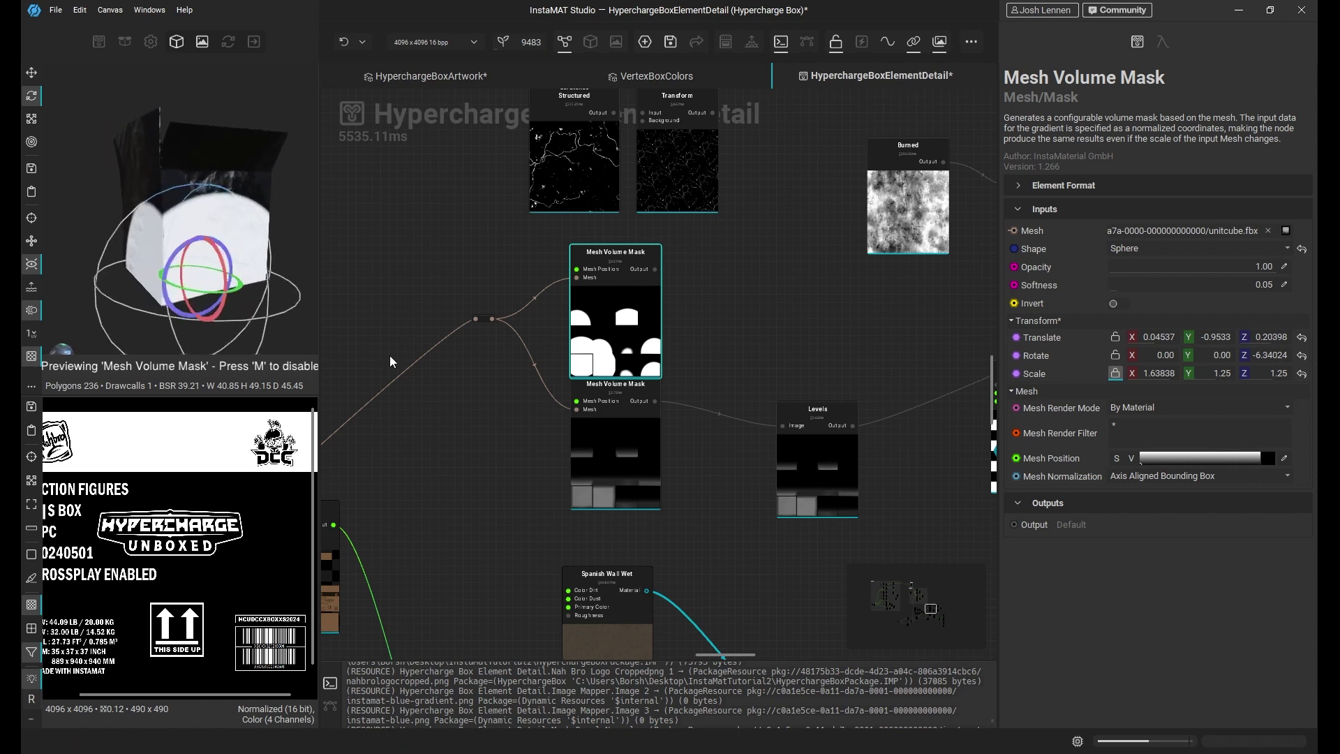
- Set the sphere mask's softness to 0.55 and refine its volume to about -16.3 Y rotation, 1.86 X scale and 1.04 Y scale
{"action": "left_click_drag", "start_coordinate": [1119, 291], "coordinate": [1187, 283]}
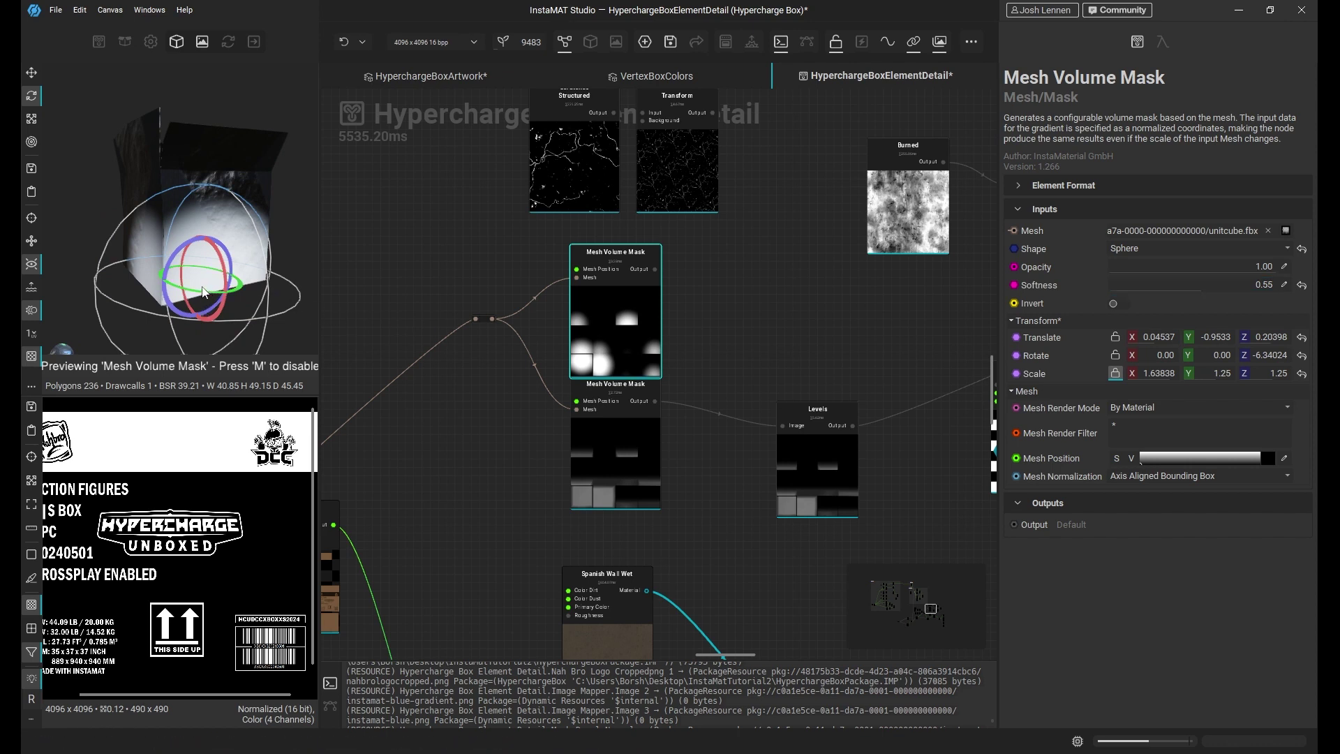
{"action": "left_click_drag", "start_coordinate": [199, 293], "coordinate": [216, 292]}
{"action": "key", "text": "r"}
{"action": "left_click_drag", "start_coordinate": [209, 229], "coordinate": [208, 238]}
{"action": "left_click_drag", "start_coordinate": [250, 280], "coordinate": [257, 279]}
{"action": "key", "text": "w"}
{"action": "left_click_drag", "start_coordinate": [204, 220], "coordinate": [203, 218]}
- Place the unused Blend beside the sphere mask, feeding its Opacity Mask from that mask and its Foreground from the scratches Transform
{"action": "middle_click_drag", "start_coordinate": [733, 287], "coordinate": [594, 387]}
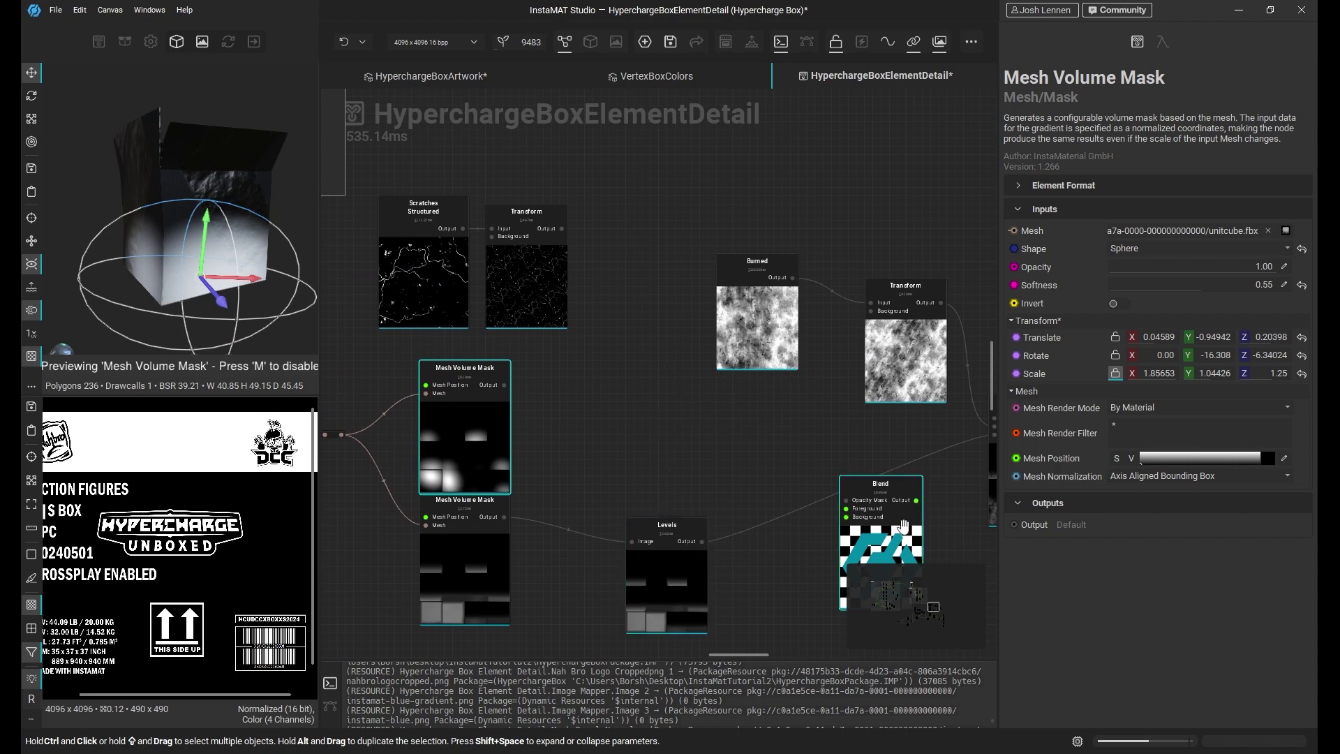
{"action": "left_click_drag", "start_coordinate": [879, 487], "coordinate": [673, 370]}
{"action": "left_click_drag", "start_coordinate": [504, 383], "coordinate": [640, 384]}
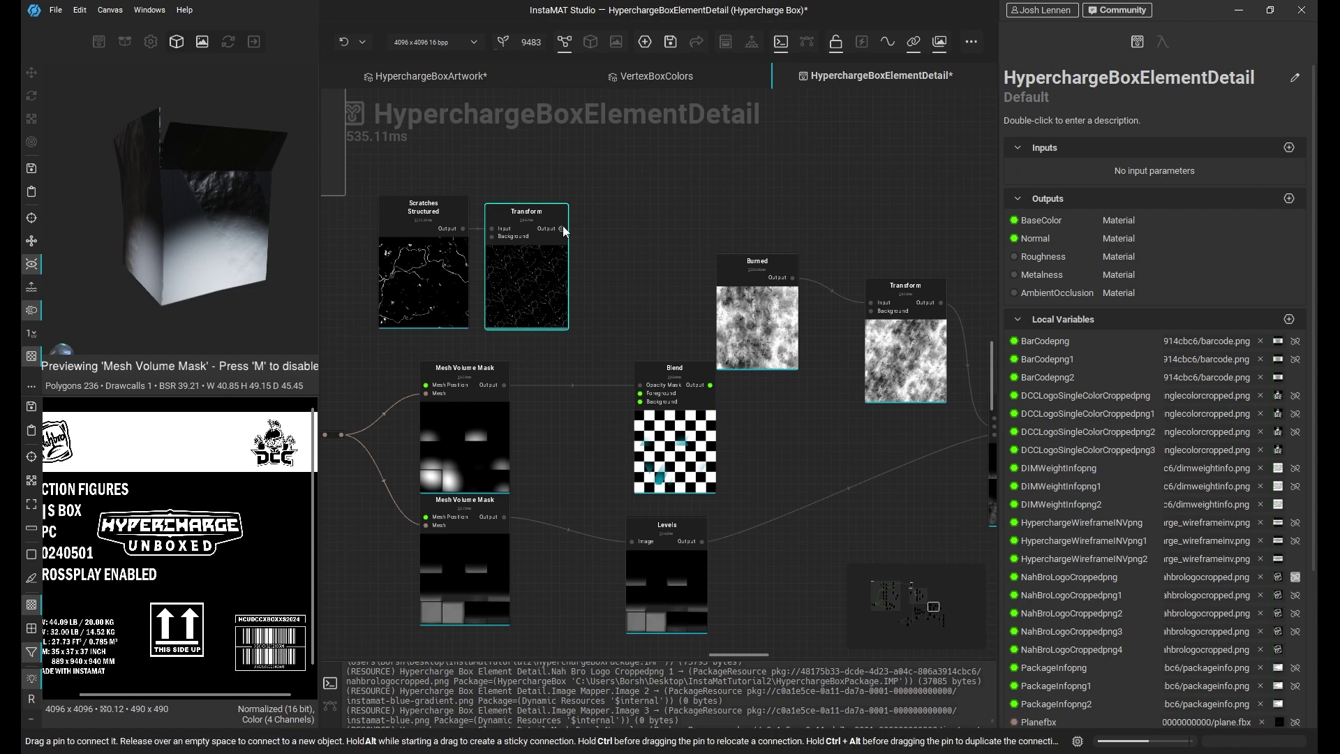
{"action": "left_click_drag", "start_coordinate": [564, 228], "coordinate": [642, 396]}
- Replace the scratches Blend's checkerboard background with plain black and view its output image
{"action": "left_click", "coordinate": [693, 407]}
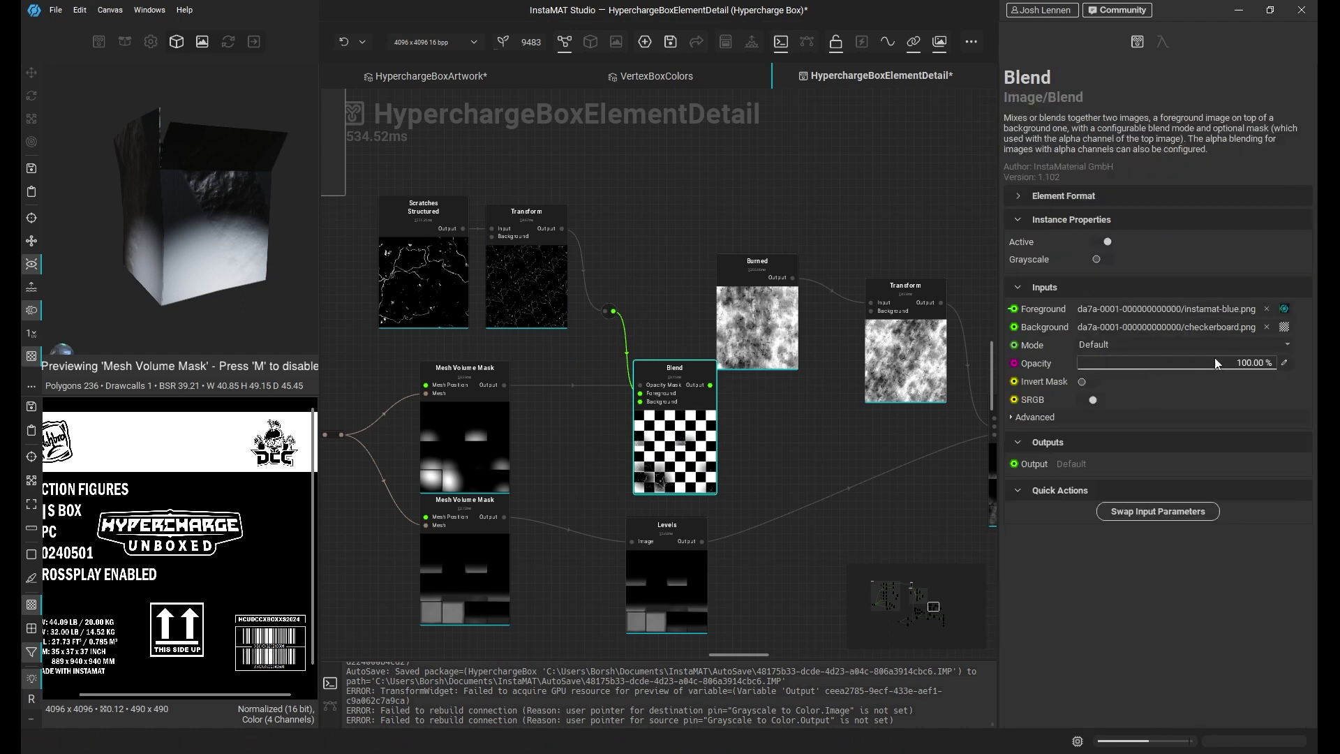
{"action": "left_click", "coordinate": [1284, 327]}
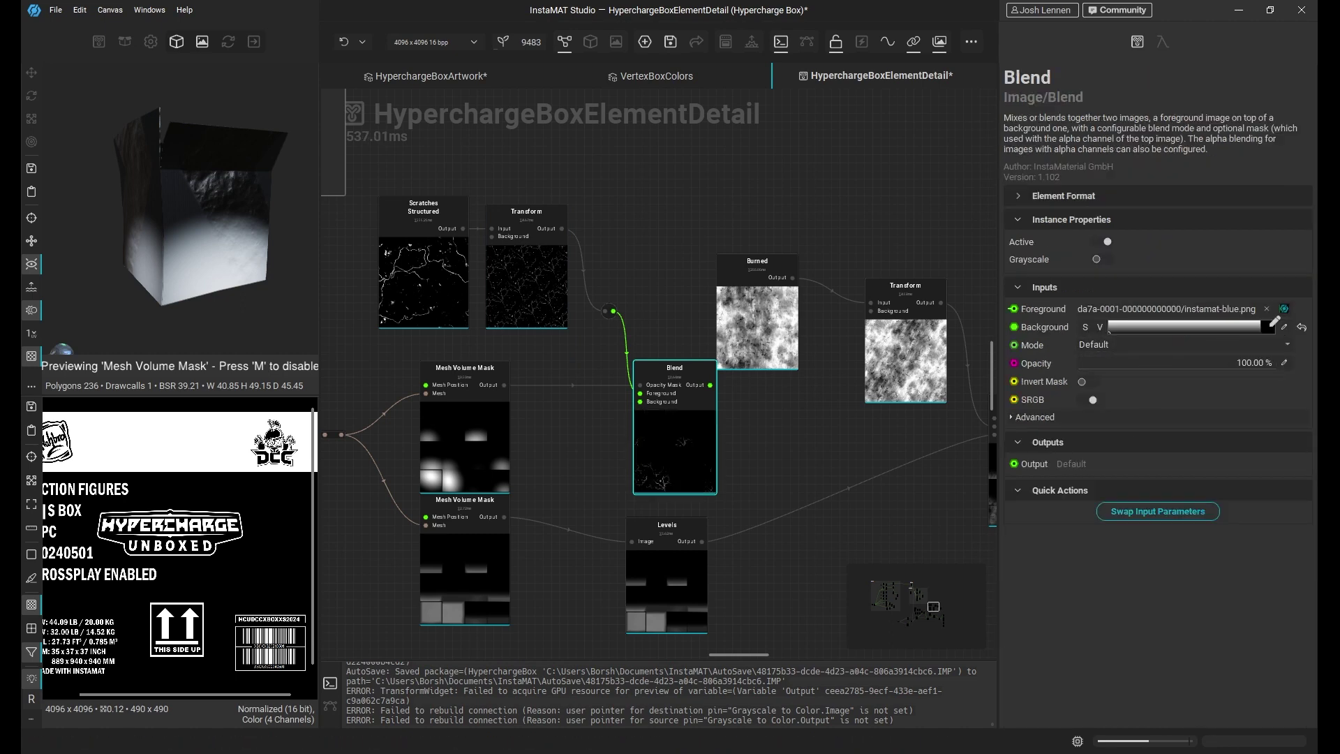
{"action": "left_click_drag", "start_coordinate": [695, 452], "coordinate": [663, 460]}
{"action": "scroll", "coordinate": [692, 479], "scroll_direction": "up", "scroll_amount": 3}
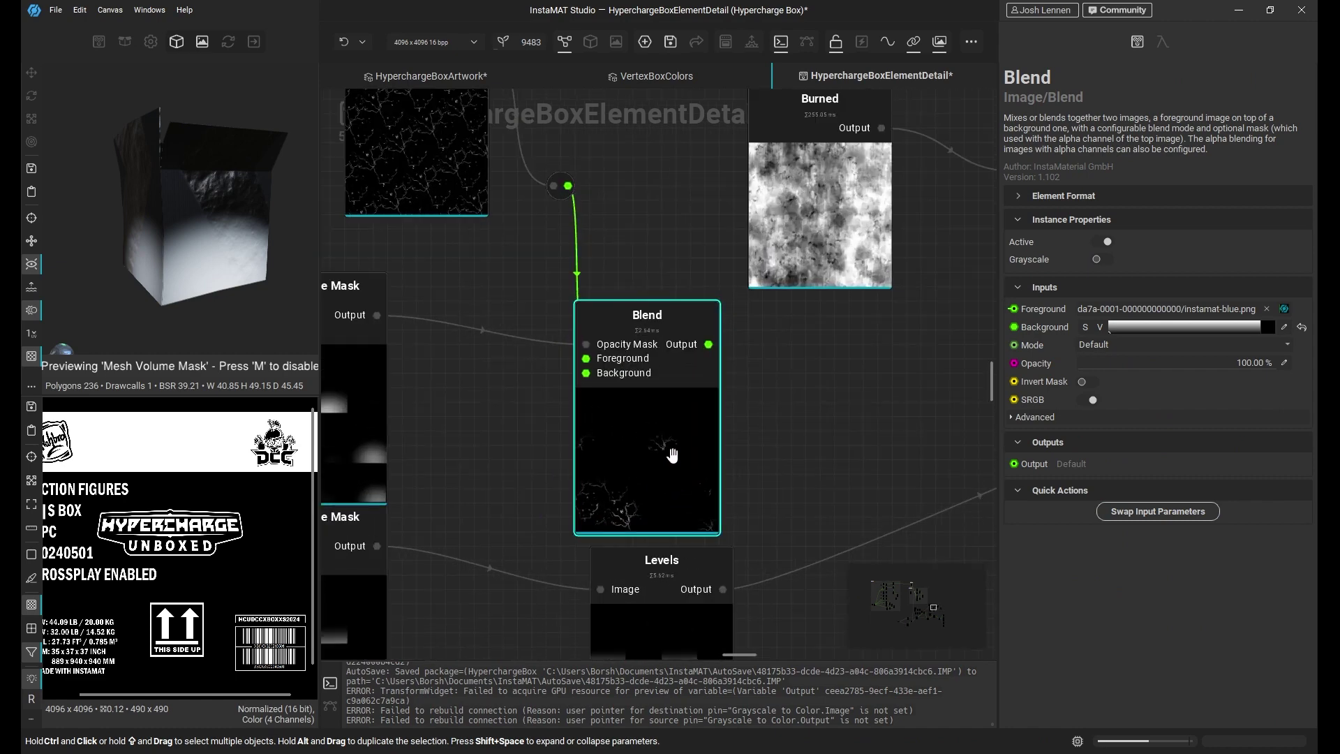
{"action": "double_click", "coordinate": [672, 456]}
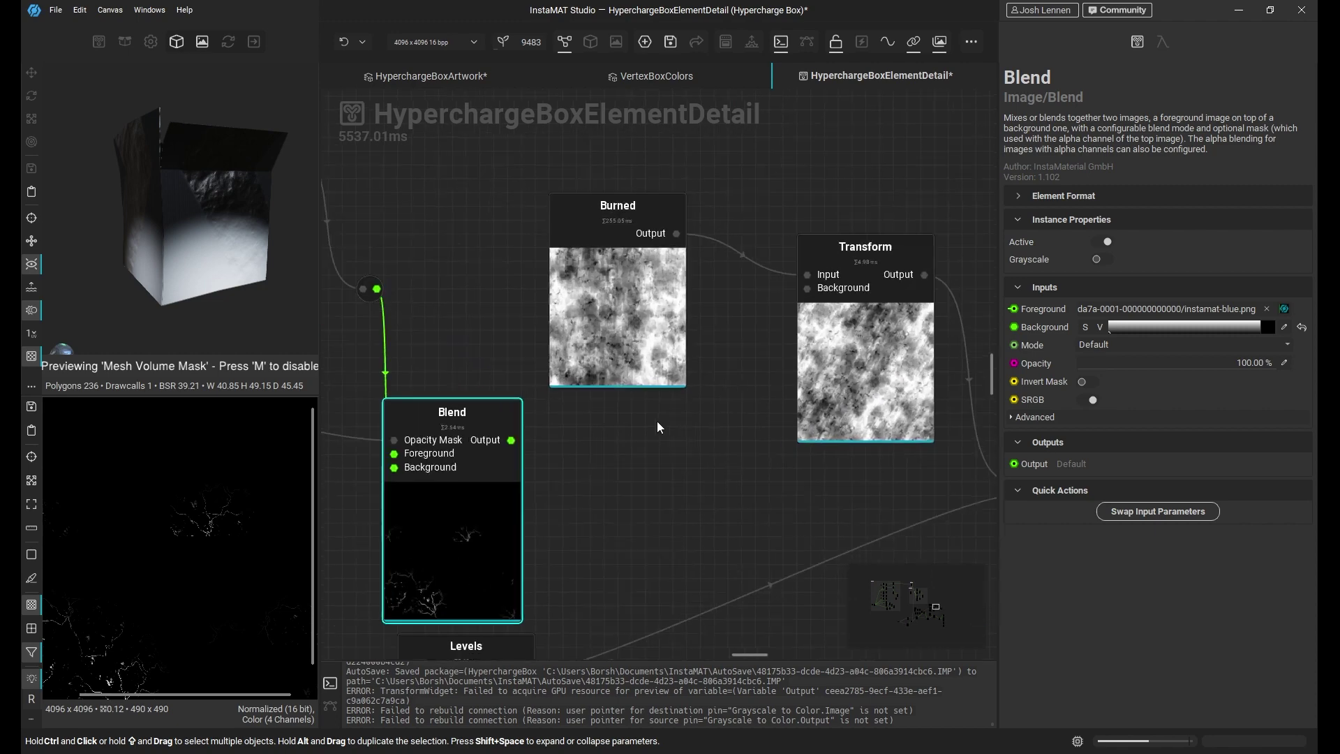
- Move the grunge Transform close to the Burned node and bring the Multiply Blend nearer to it
{"action": "scroll", "coordinate": [656, 421], "scroll_direction": "down", "scroll_amount": 3}
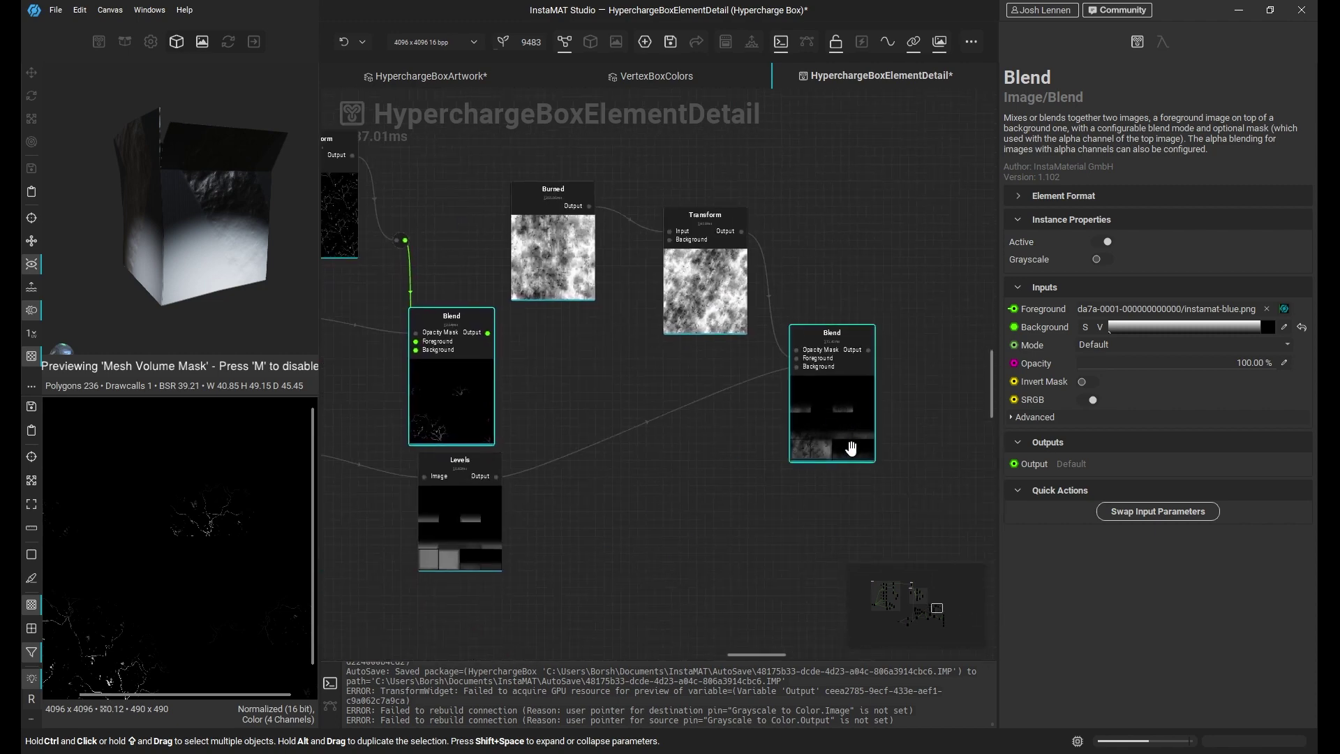
{"action": "left_click_drag", "start_coordinate": [723, 295], "coordinate": [672, 271]}
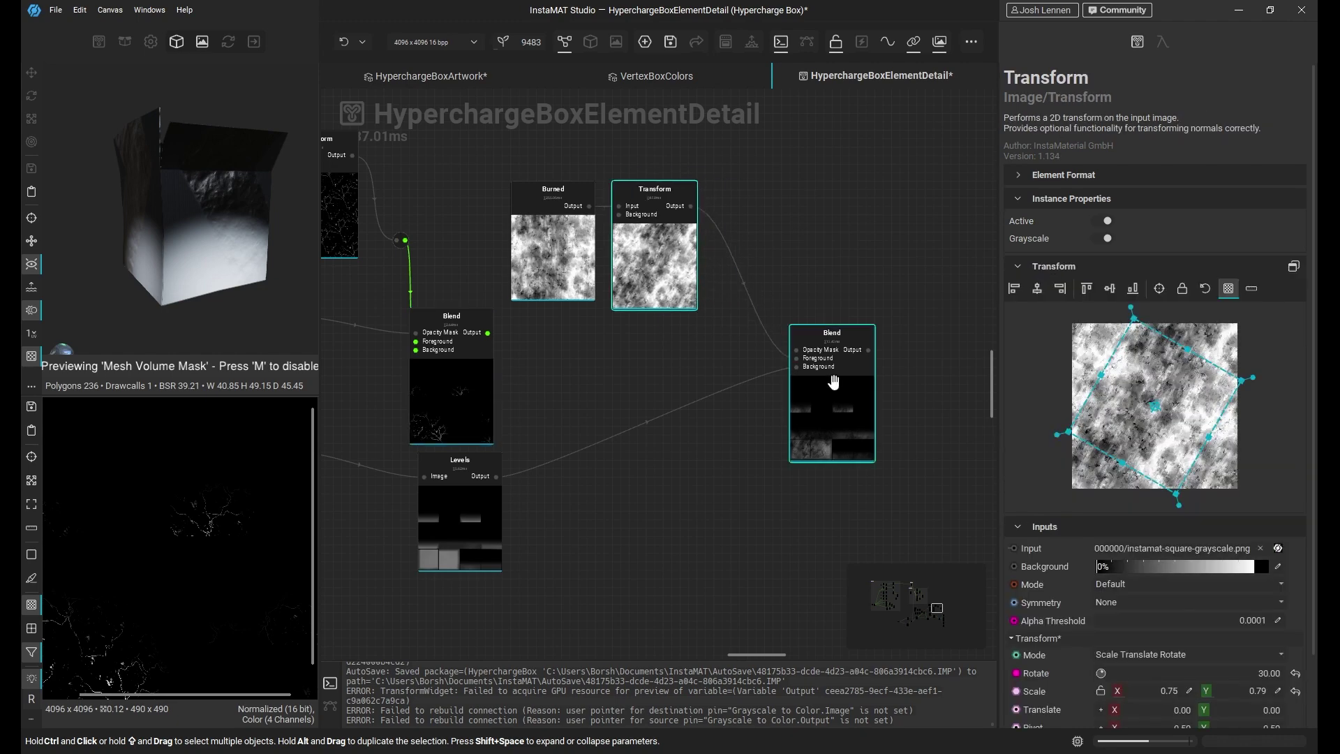
{"action": "left_click_drag", "start_coordinate": [833, 381], "coordinate": [763, 354]}
- Add a Blend below the Multiply Blend, with the grunge Blend as its Foreground and the scratches Blend as its Background
{"action": "middle_click_drag", "start_coordinate": [688, 534], "coordinate": [634, 440]}
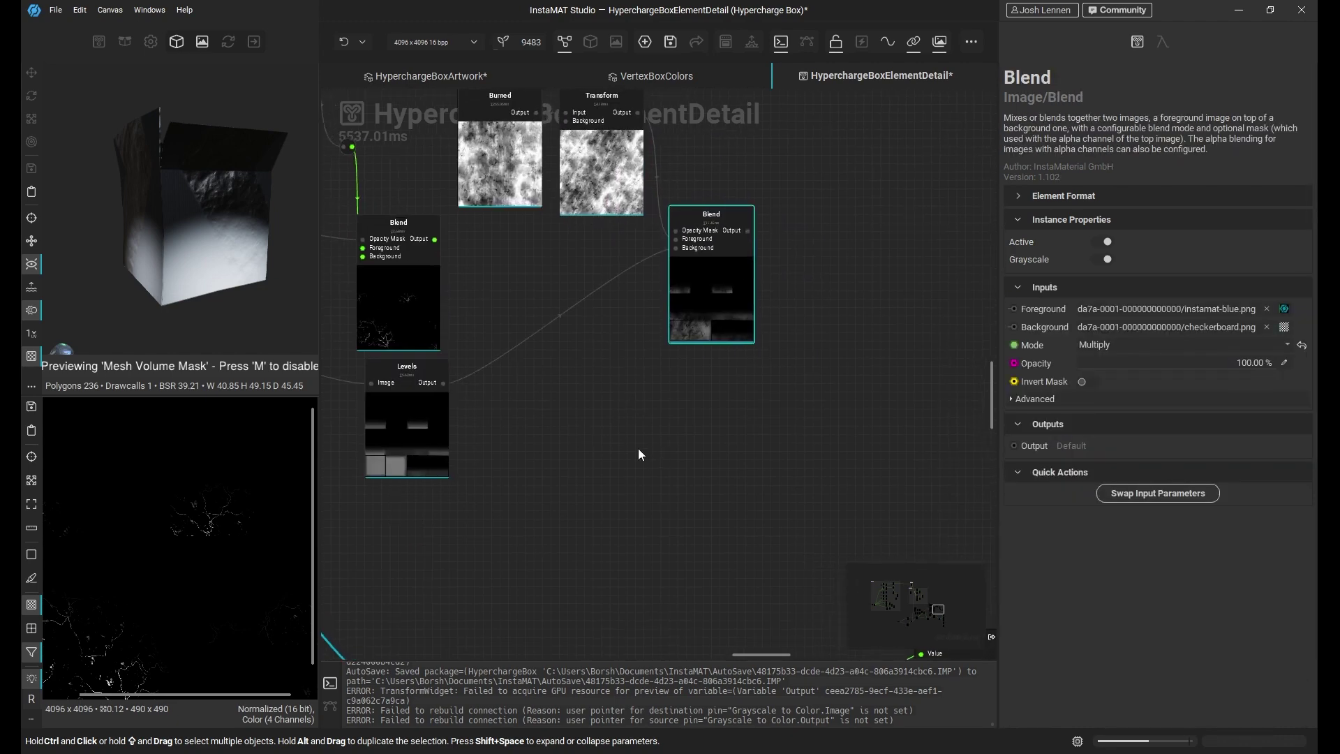
{"action": "key", "text": "b"}
{"action": "left_click_drag", "start_coordinate": [711, 449], "coordinate": [728, 459]}
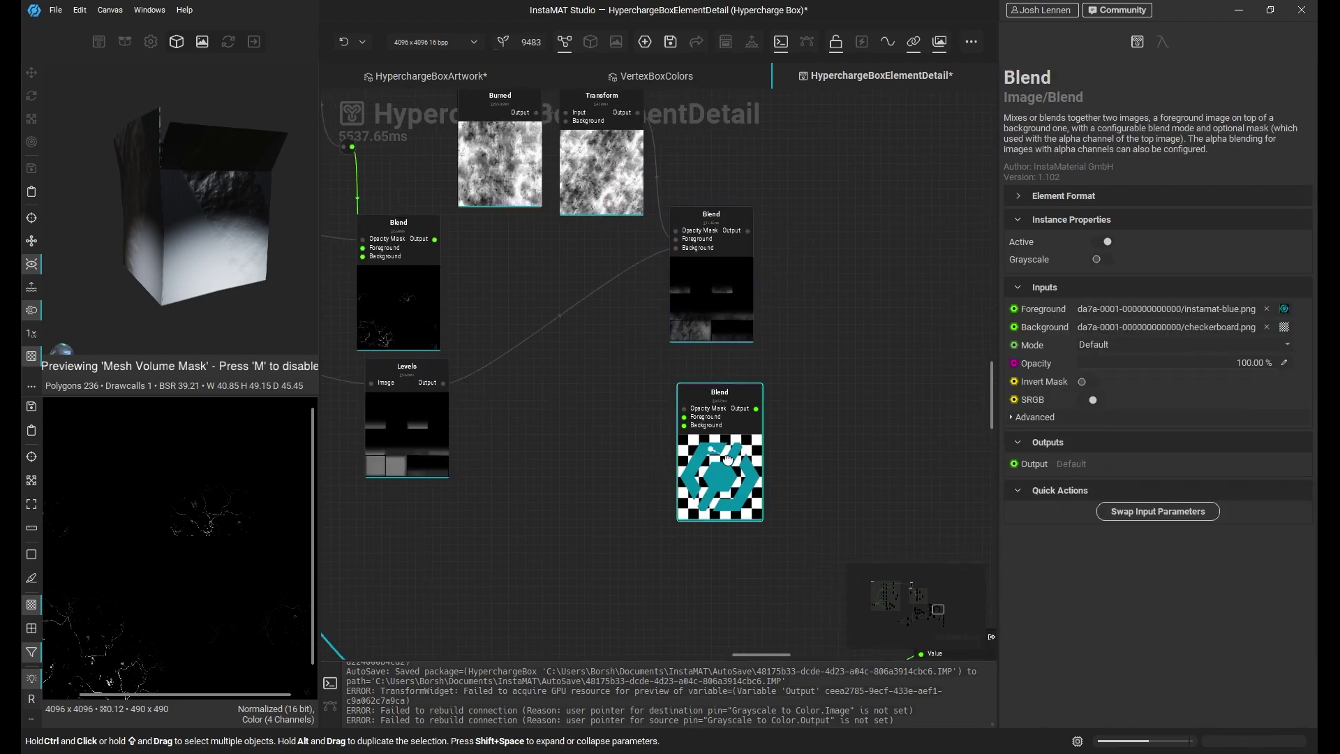
{"action": "left_click_drag", "start_coordinate": [749, 231], "coordinate": [701, 375]}
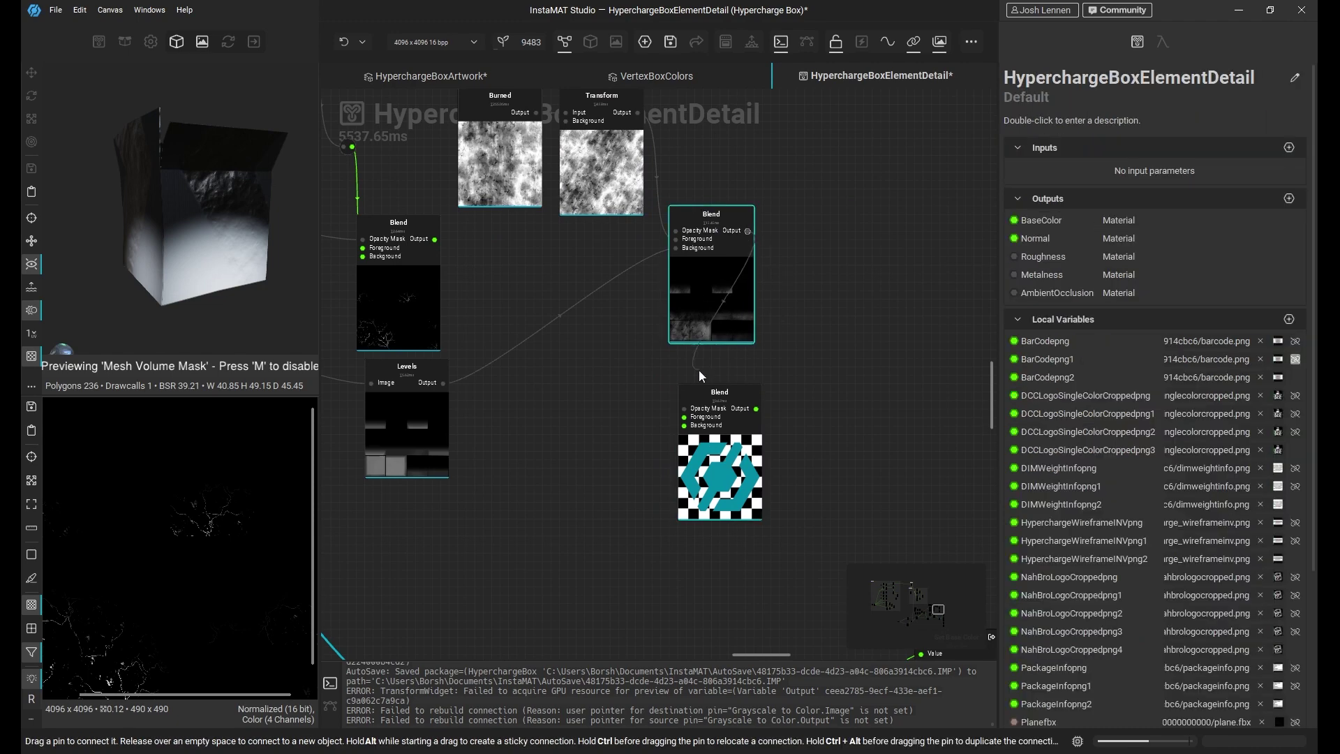
{"action": "mouse_move", "coordinate": [665, 427]}
{"action": "left_mouse_down"}
{"action": "mouse_move", "coordinate": [685, 401]}
{"action": "mouse_move", "coordinate": [682, 419]}
{"action": "left_mouse_up"}
{"action": "left_click_drag", "start_coordinate": [435, 239], "coordinate": [461, 247]}
{"action": "left_click_drag", "start_coordinate": [638, 413], "coordinate": [684, 425]}
- Set the mode of the lower Blend that combines the grunge and scratches masks to Add
{"action": "left_click", "coordinate": [741, 461]}
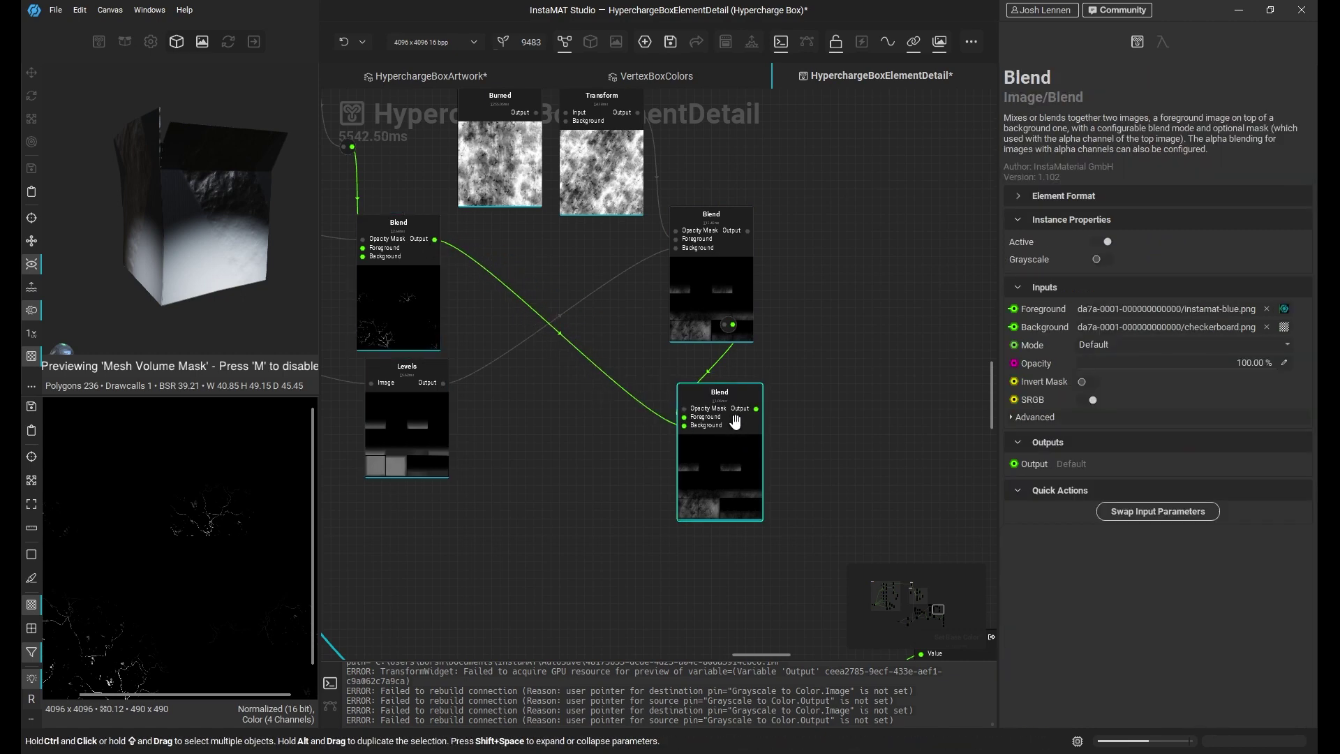
{"action": "left_click", "coordinate": [1121, 345]}
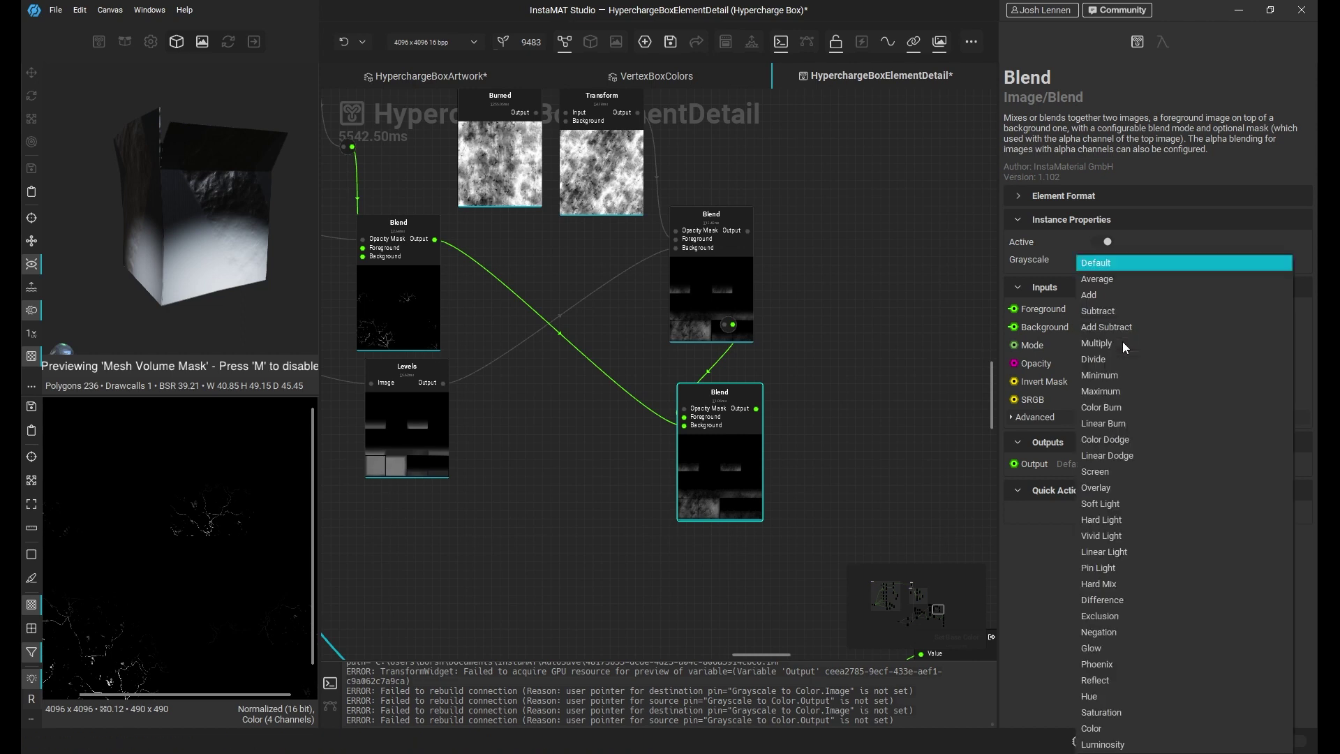
{"action": "left_click", "coordinate": [1115, 296]}
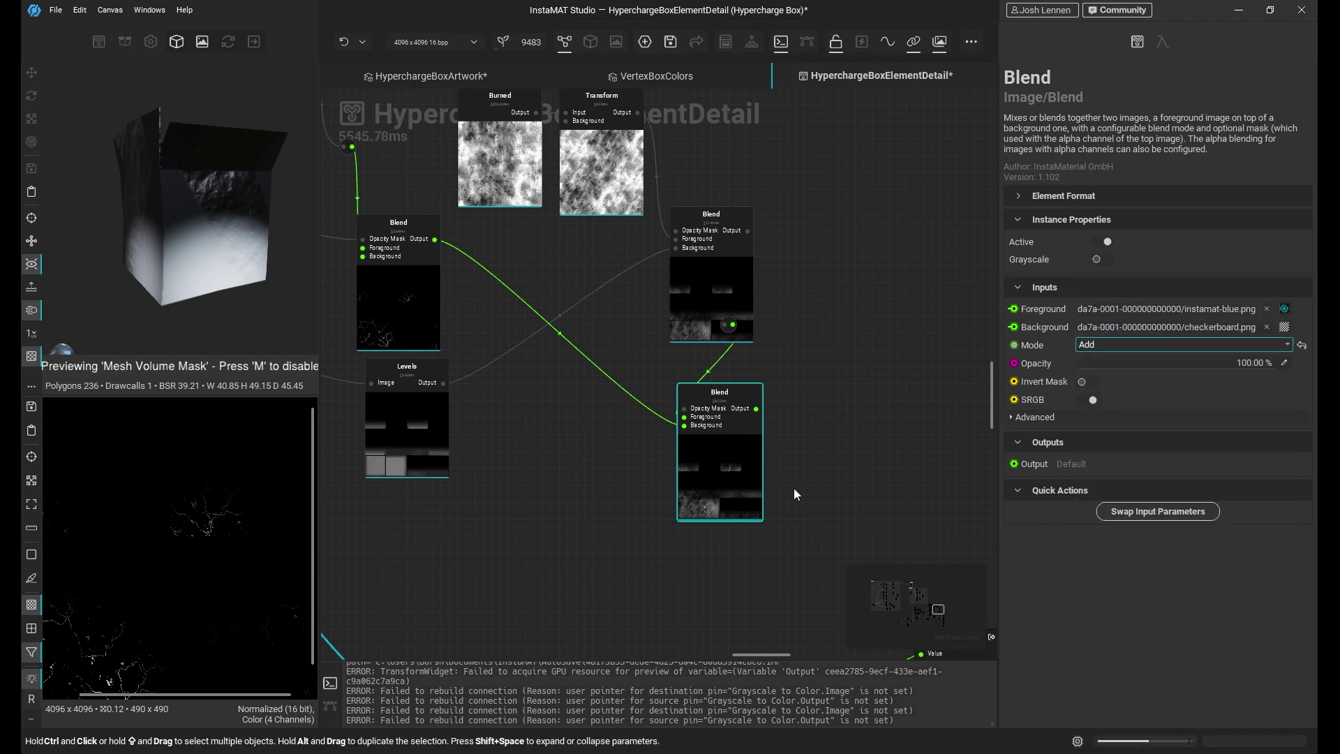
{"action": "right_click", "coordinate": [726, 443]}
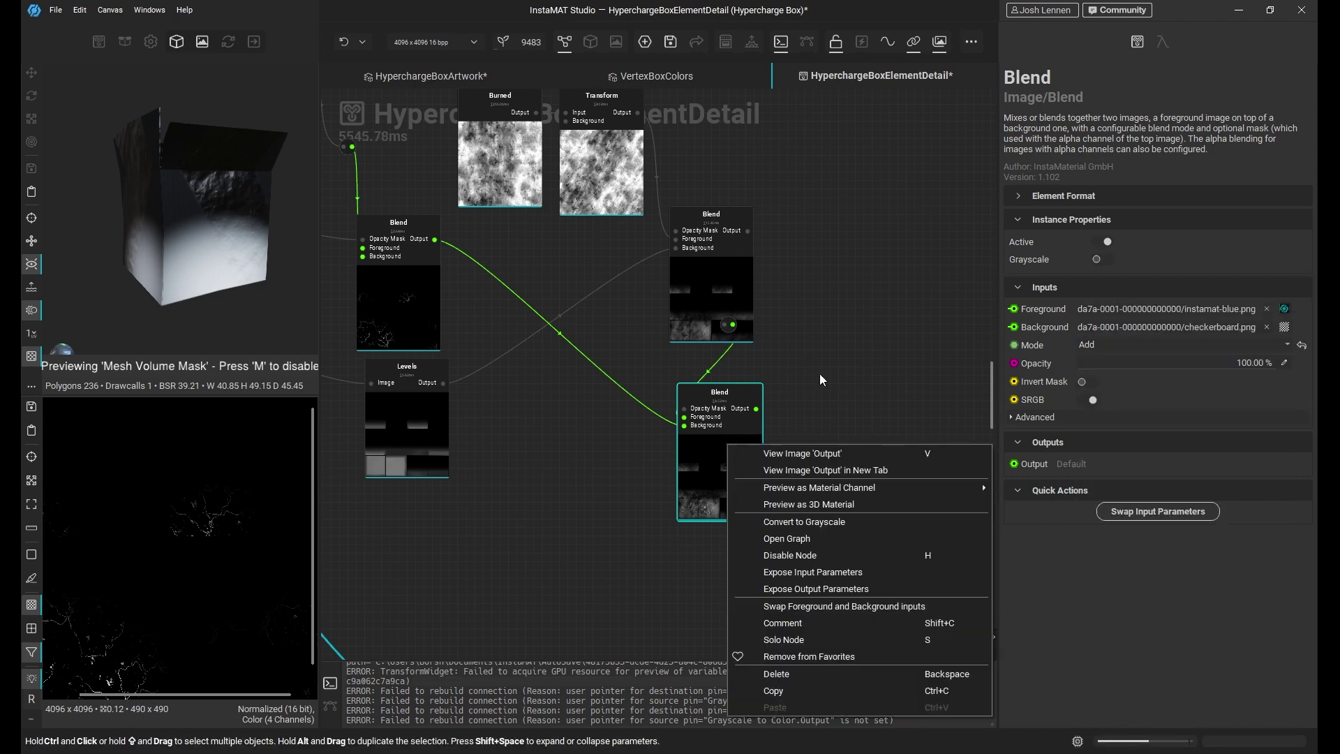
- Connect the Add Blend's output to the Material Blend's Mask input
{"action": "middle_click_drag", "start_coordinate": [820, 374], "coordinate": [824, 246]}
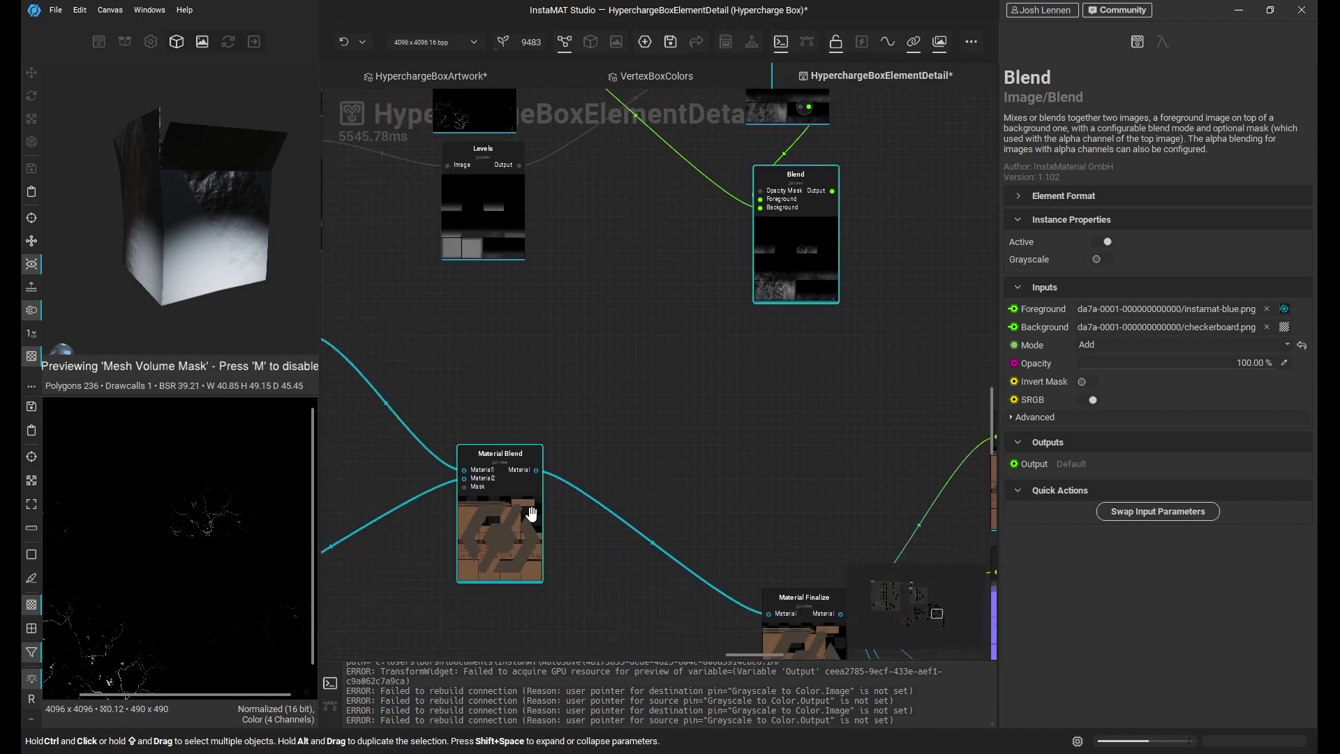
{"action": "left_click_drag", "start_coordinate": [834, 191], "coordinate": [465, 487]}
{"action": "left_click", "coordinate": [536, 571]}
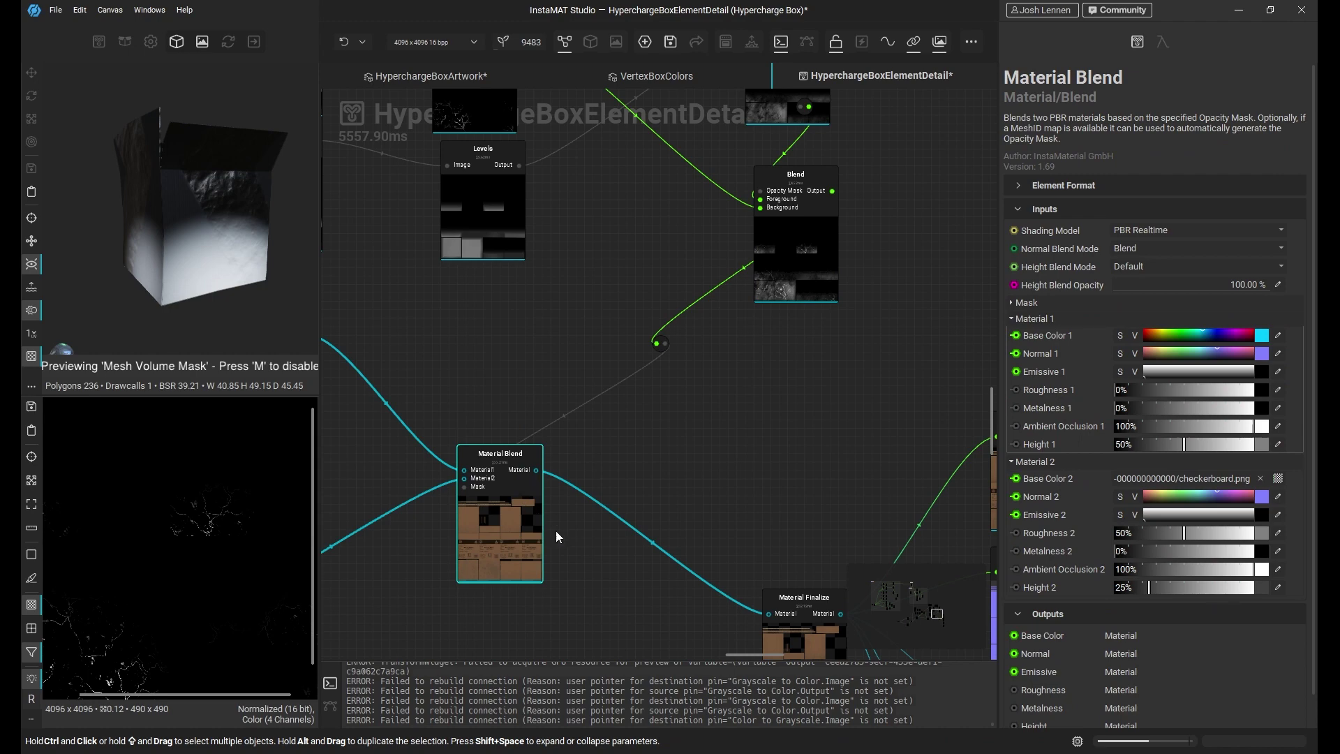
- Preview Material Finalize as a 3D material and inspect the wet areas on the box's printed front from several distances and angles
{"action": "middle_click_drag", "start_coordinate": [557, 537], "coordinate": [553, 352]}
{"action": "right_click", "coordinate": [561, 444]}
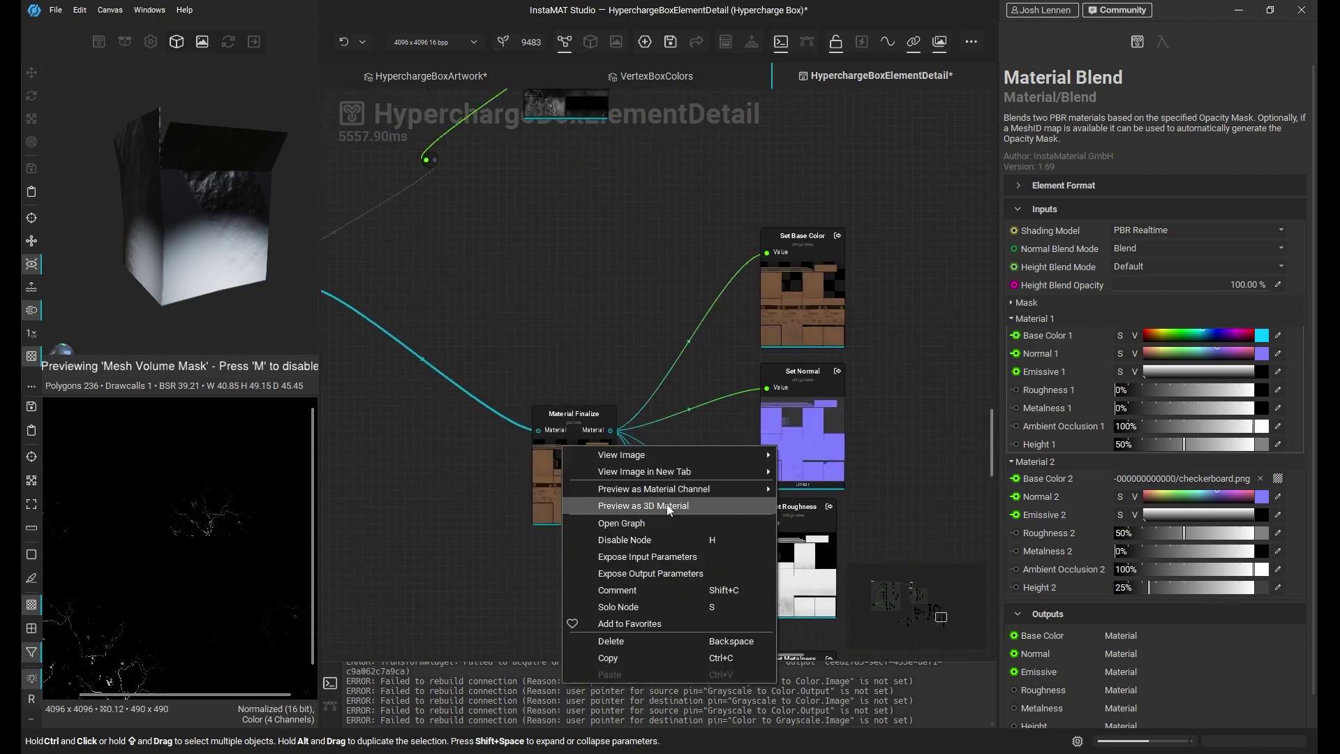
{"action": "left_click", "coordinate": [668, 508]}
{"action": "scroll", "coordinate": [122, 264], "scroll_direction": "up", "scroll_amount": 5}
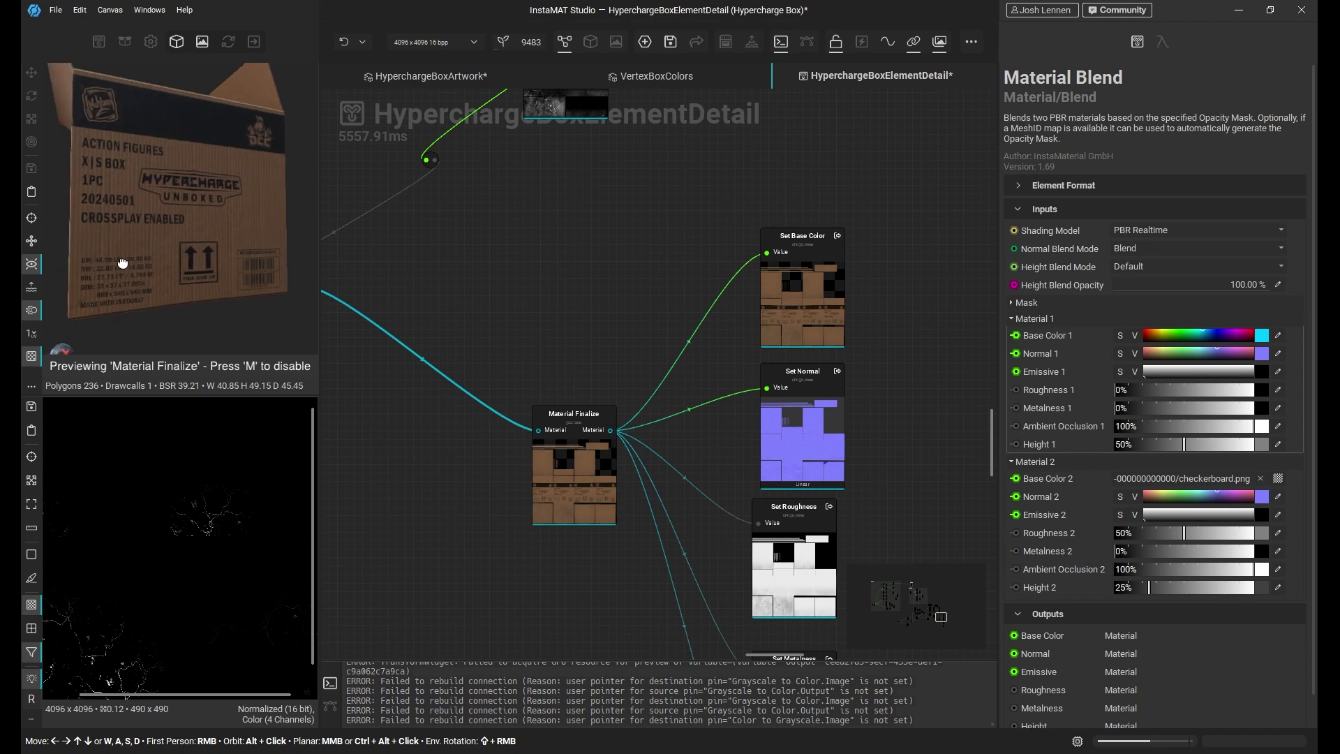
{"action": "scroll", "coordinate": [122, 263], "scroll_direction": "up", "scroll_amount": 5}
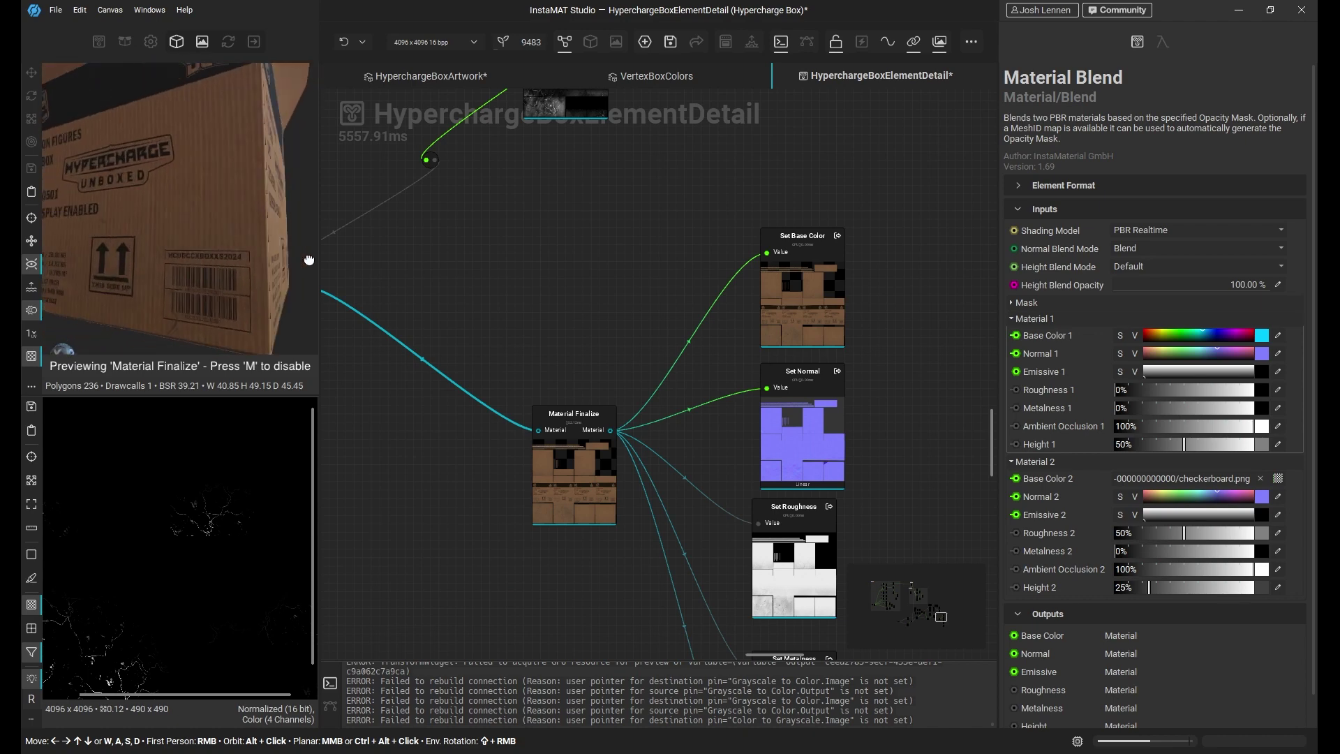
{"action": "scroll", "coordinate": [286, 291], "scroll_direction": "down", "scroll_amount": 5}
{"action": "left_click_drag", "start_coordinate": [286, 291], "coordinate": [127, 280], "text": "alt"}
{"action": "scroll", "coordinate": [179, 239], "scroll_direction": "up", "scroll_amount": 5}
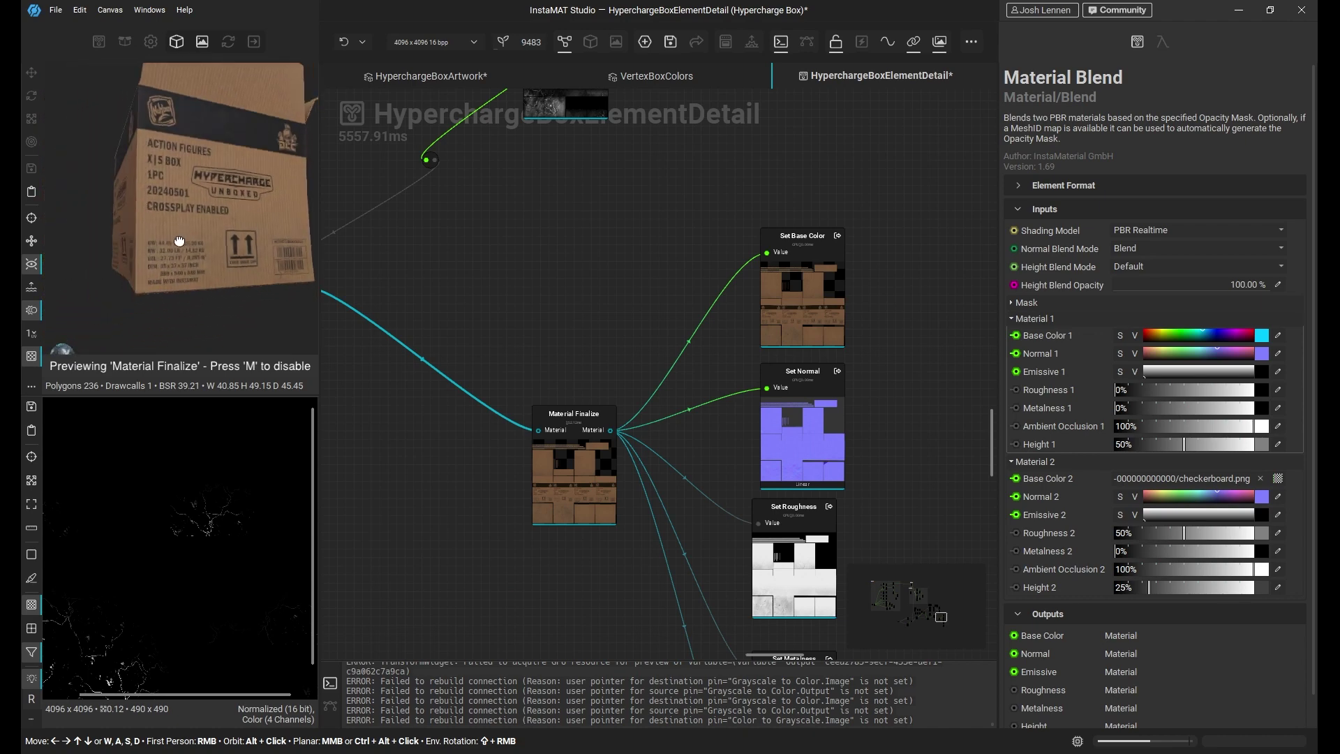
{"action": "scroll", "coordinate": [224, 266], "scroll_direction": "down", "scroll_amount": 5}
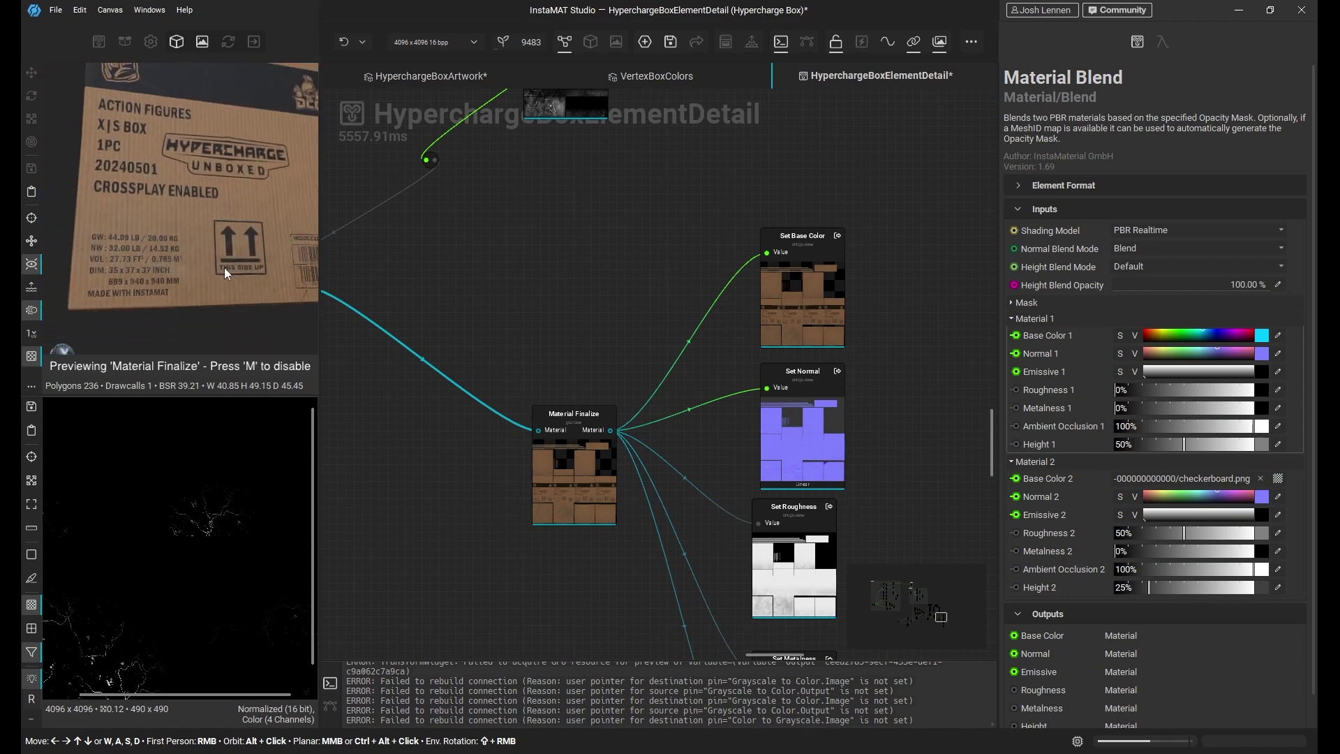
{"action": "left_click_drag", "start_coordinate": [224, 266], "coordinate": [175, 270], "text": "alt"}
- Move the lower Mesh Volume Mask's cube to about -1.81 on Y and 0.09 on Z
{"action": "mouse_move", "coordinate": [458, 282]}
{"action": "middle_mouse_down"}
{"action": "mouse_move", "coordinate": [716, 350]}
{"action": "mouse_move", "coordinate": [770, 430]}
{"action": "mouse_move", "coordinate": [628, 377]}
{"action": "mouse_move", "coordinate": [614, 500]}
{"action": "middle_mouse_up"}
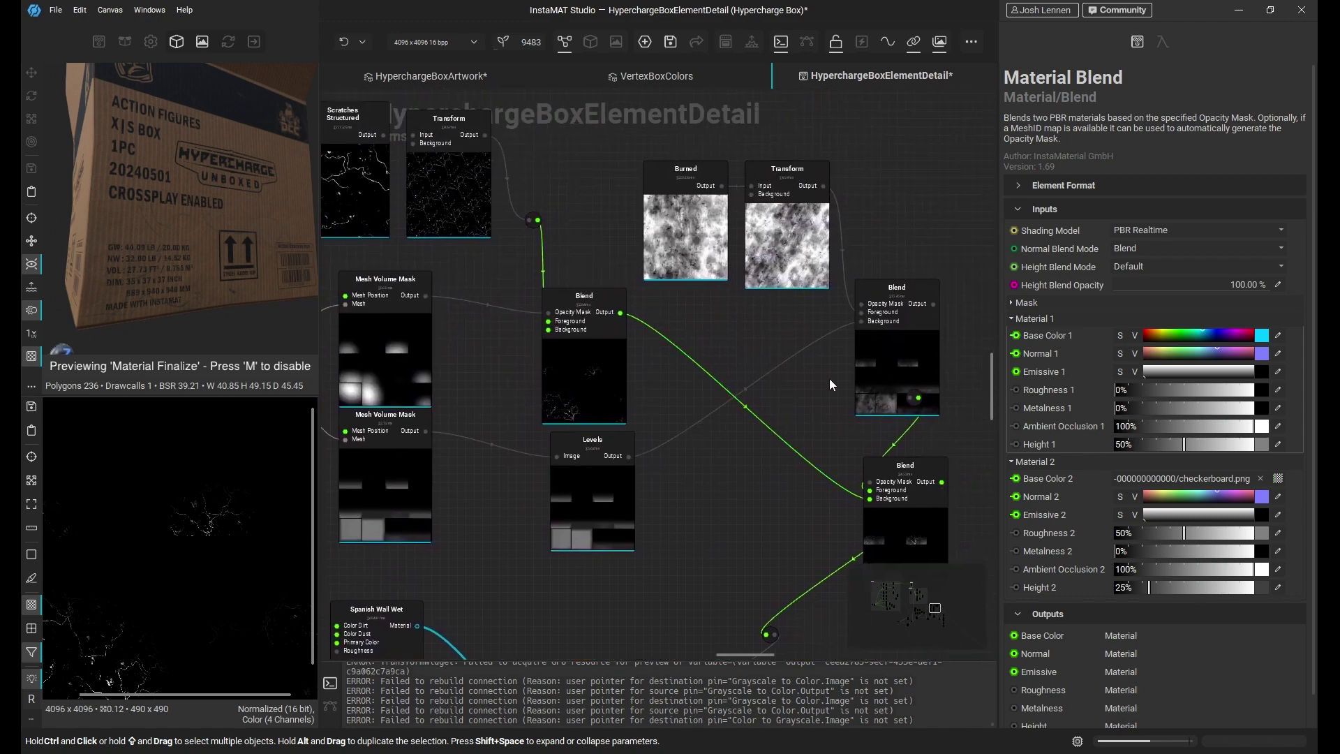
{"action": "left_click", "coordinate": [694, 224]}
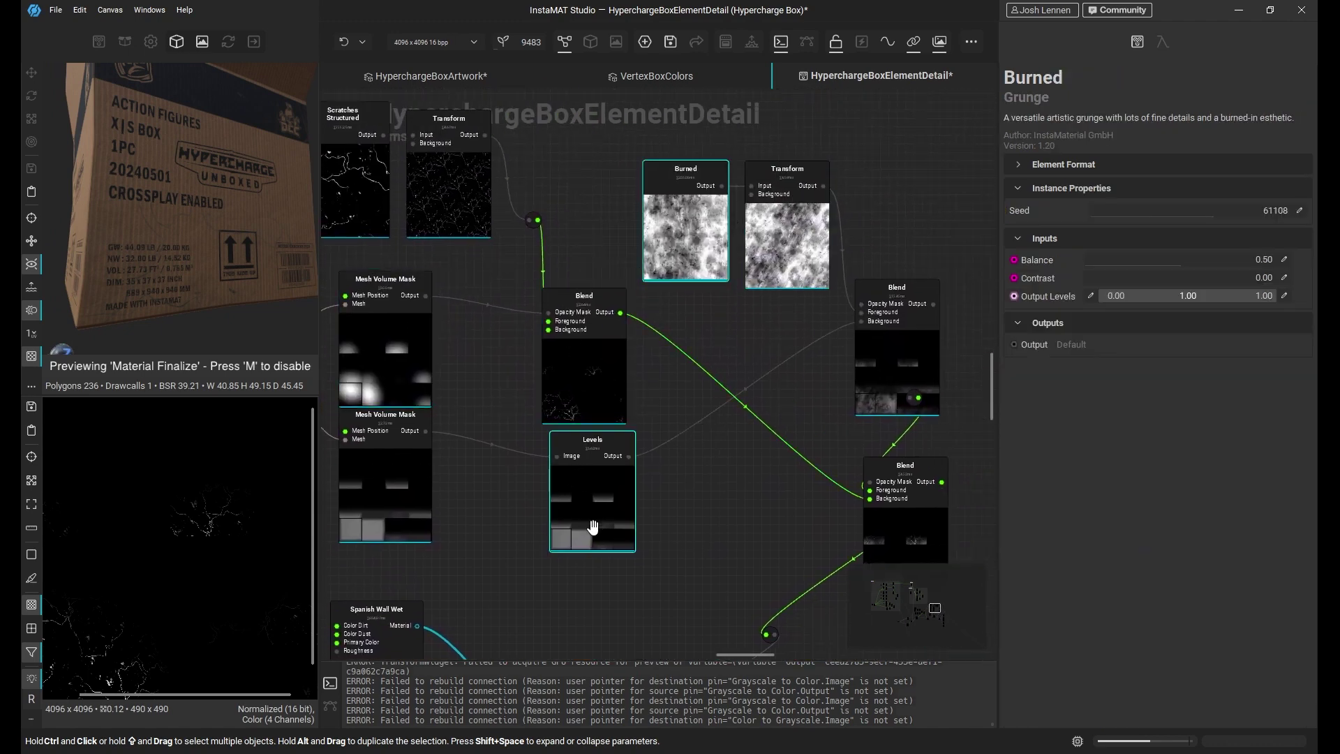
{"action": "left_click", "coordinate": [615, 436]}
{"action": "left_click_drag", "start_coordinate": [409, 488], "coordinate": [409, 497]}
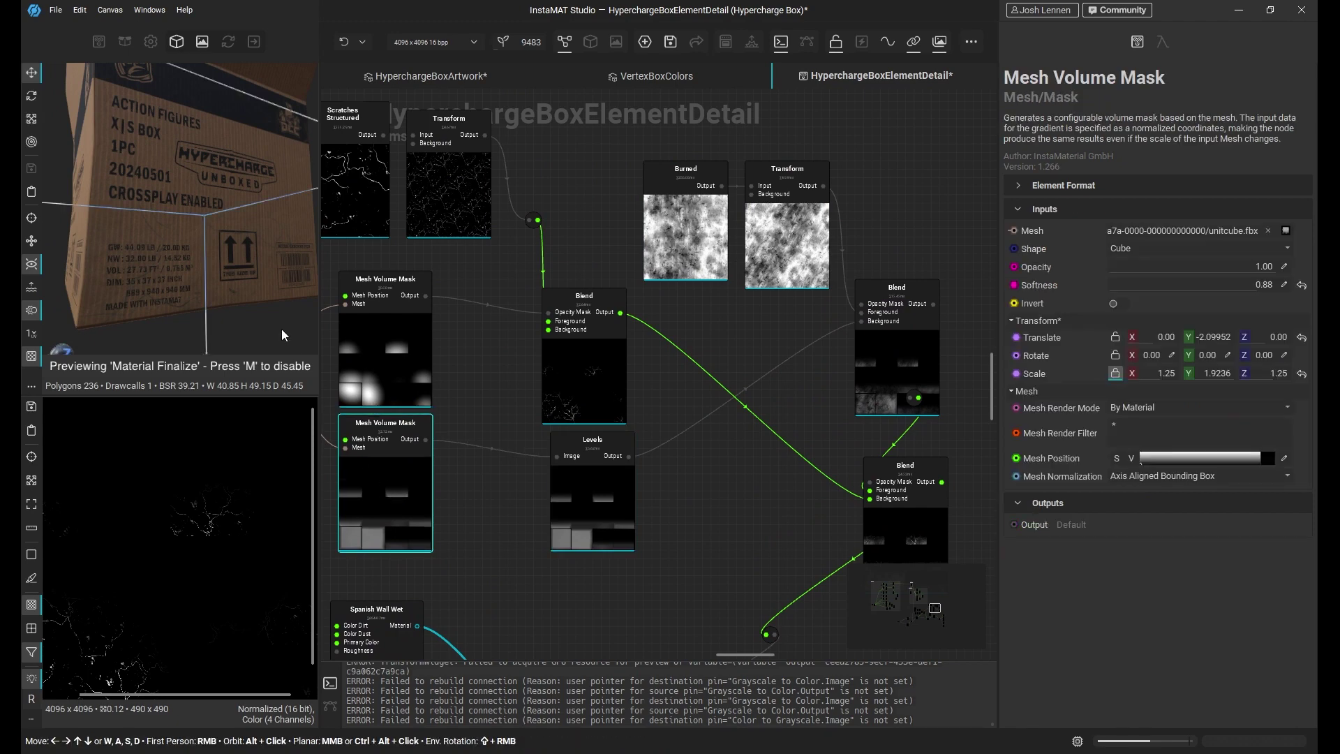
{"action": "left_click_drag", "start_coordinate": [203, 319], "coordinate": [201, 280], "text": "alt"}
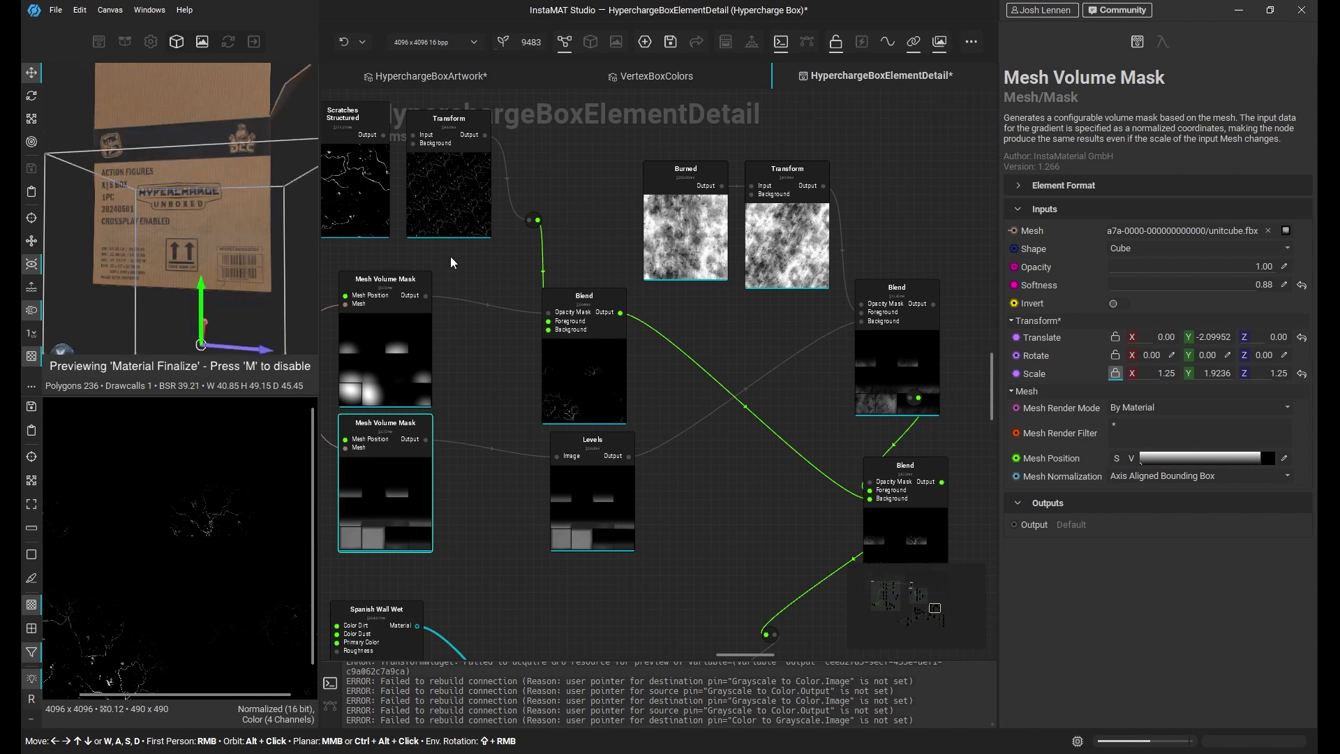
{"action": "left_click_drag", "start_coordinate": [262, 353], "coordinate": [271, 353]}
- Preview the Add Blend as a 3D material and lower the mask cube to about -2.06 on Y
{"action": "middle_click_drag", "start_coordinate": [663, 476], "coordinate": [576, 369]}
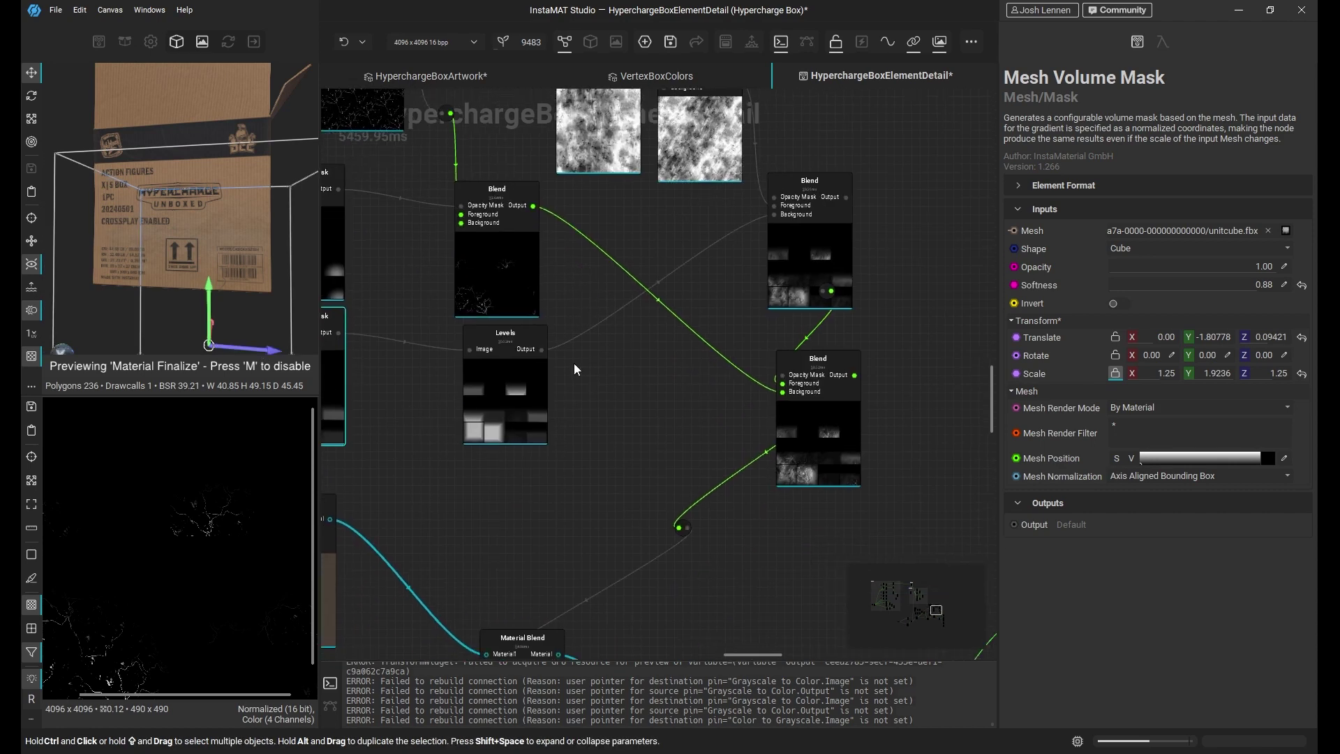
{"action": "right_click", "coordinate": [804, 411]}
{"action": "left_click", "coordinate": [908, 474]}
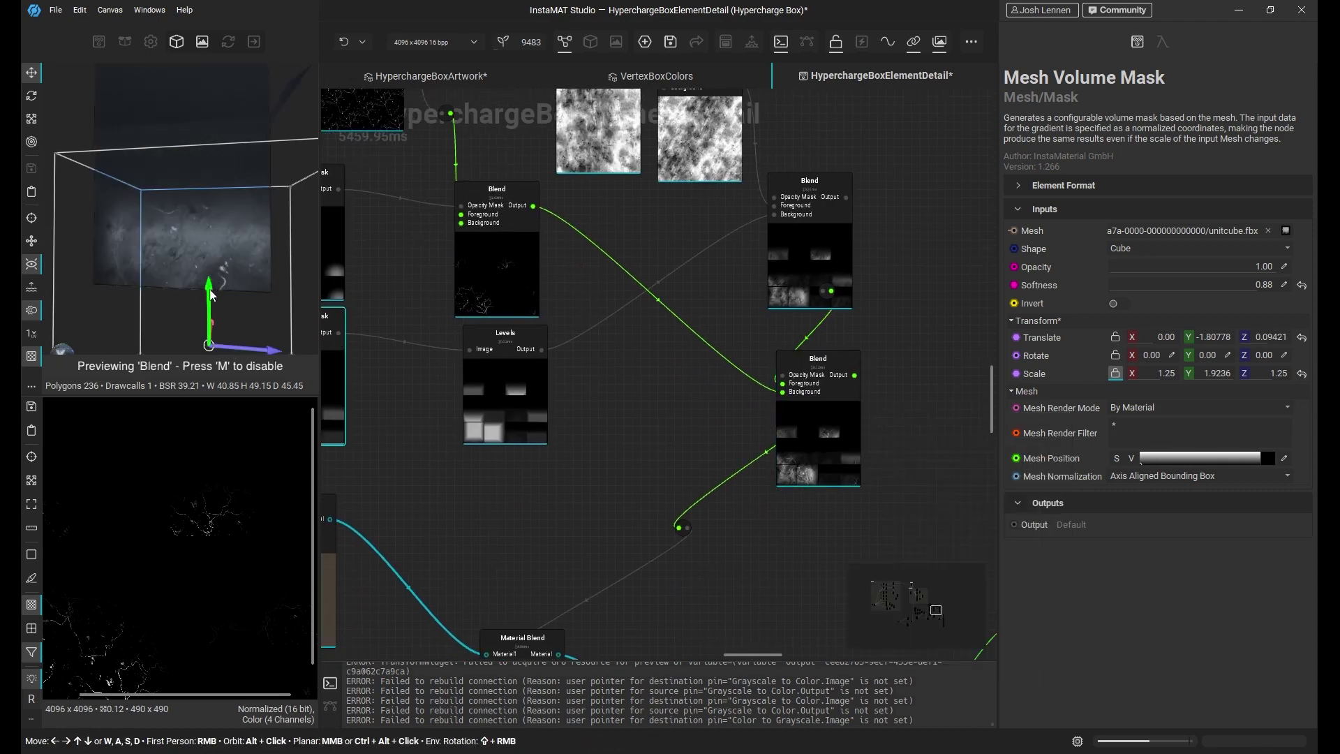
{"action": "mouse_move", "coordinate": [209, 285]}
{"action": "left_mouse_down"}
{"action": "mouse_move", "coordinate": [209, 272]}
{"action": "mouse_move", "coordinate": [208, 307]}
{"action": "left_mouse_up"}
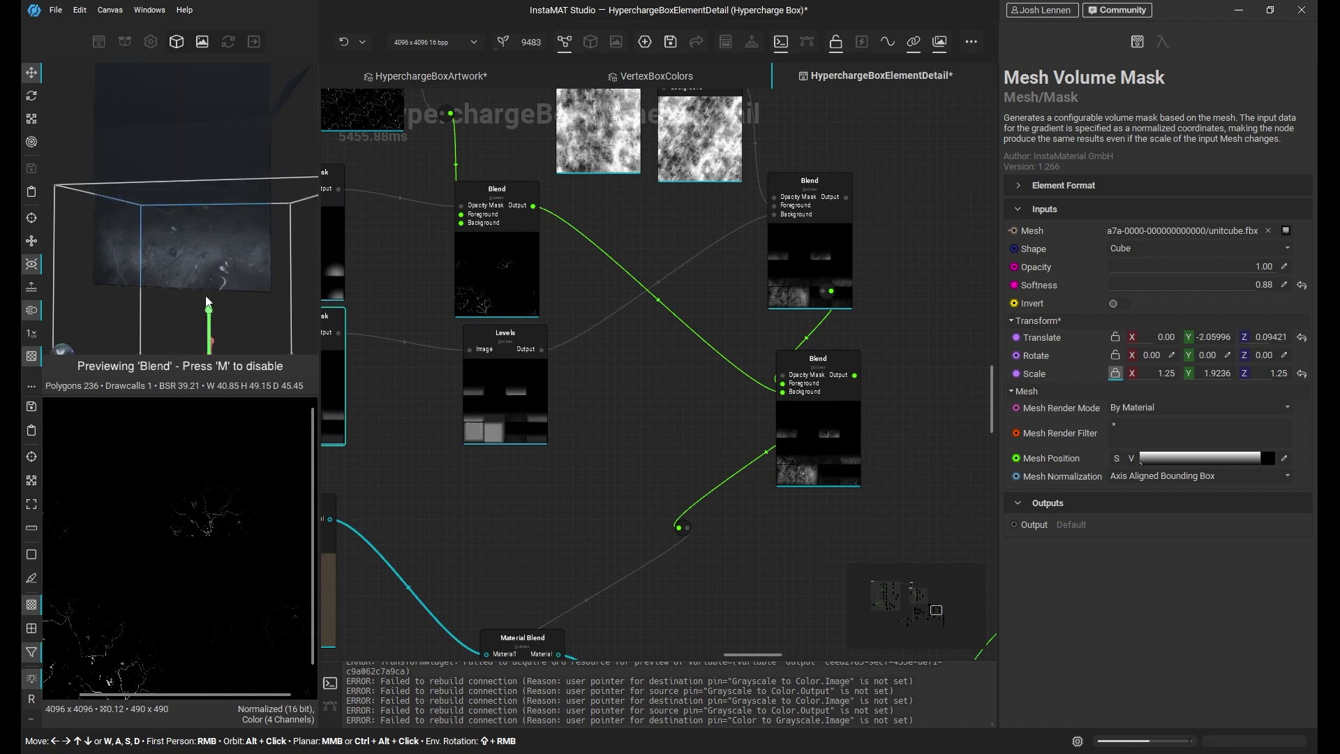
- Bring the Levels node's input white point down to about the middle of the histogram and check the mask on the box
{"action": "left_click", "coordinate": [471, 398]}
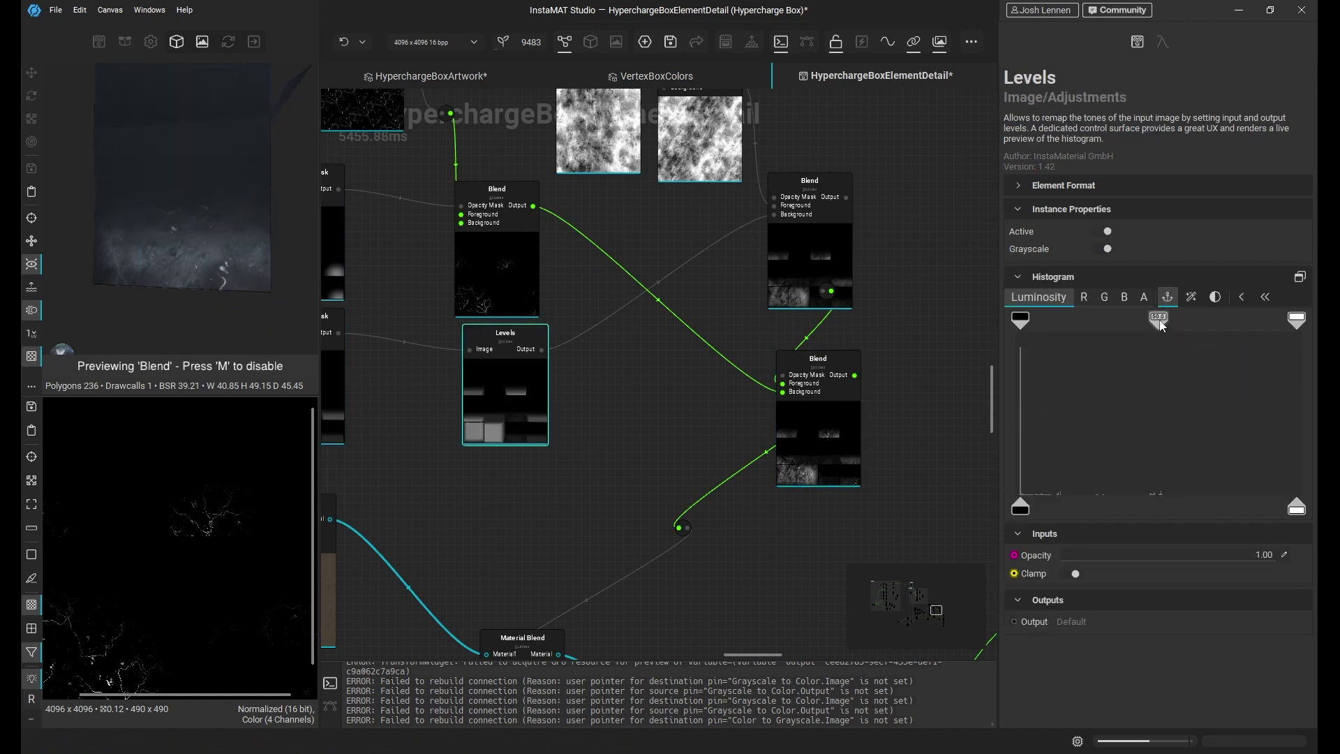
{"action": "left_click_drag", "start_coordinate": [1301, 322], "coordinate": [1160, 329]}
{"action": "scroll", "coordinate": [254, 292], "scroll_direction": "down", "scroll_amount": 3}
{"action": "left_click_drag", "start_coordinate": [180, 240], "coordinate": [227, 287], "text": "alt"}
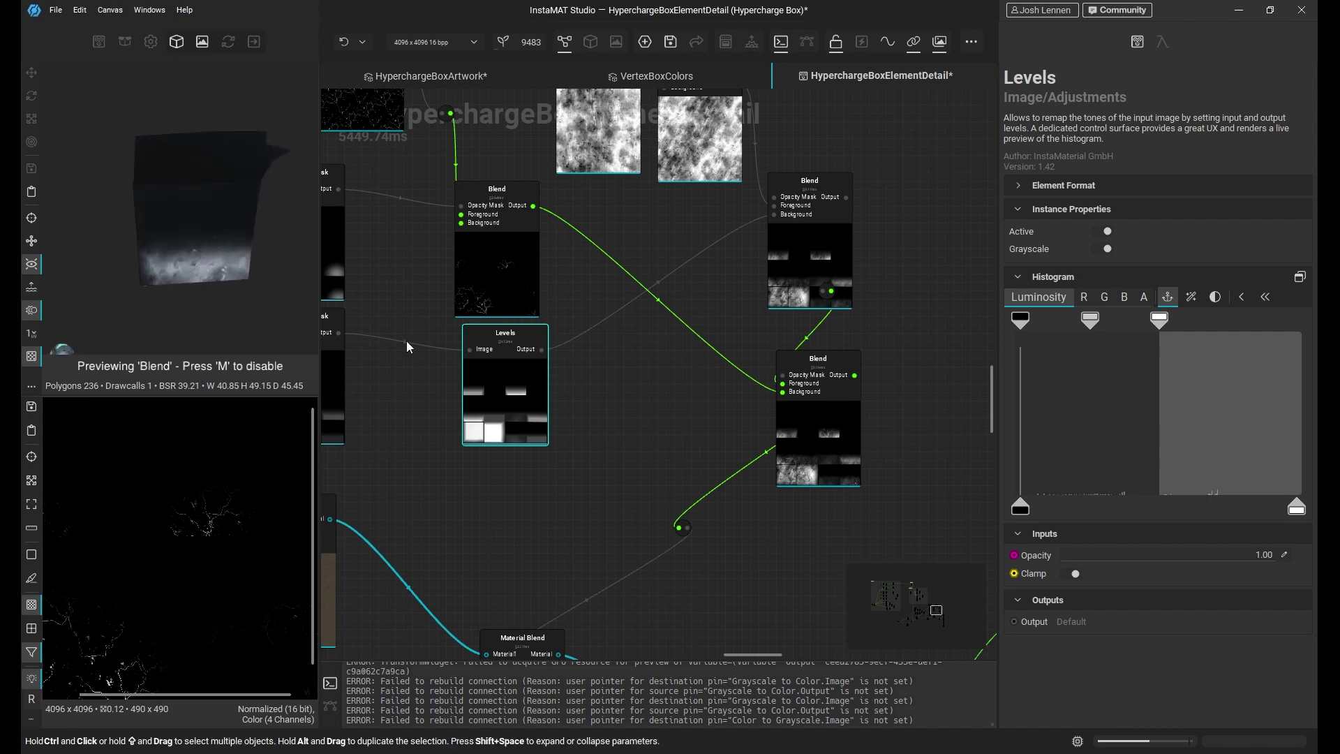
- Shift the lower Mesh Volume Mask's cube to about 0.27 on Z and set its Softness to 0.80
{"action": "middle_click_drag", "start_coordinate": [396, 398], "coordinate": [509, 404]}
{"action": "left_click", "coordinate": [424, 388]}
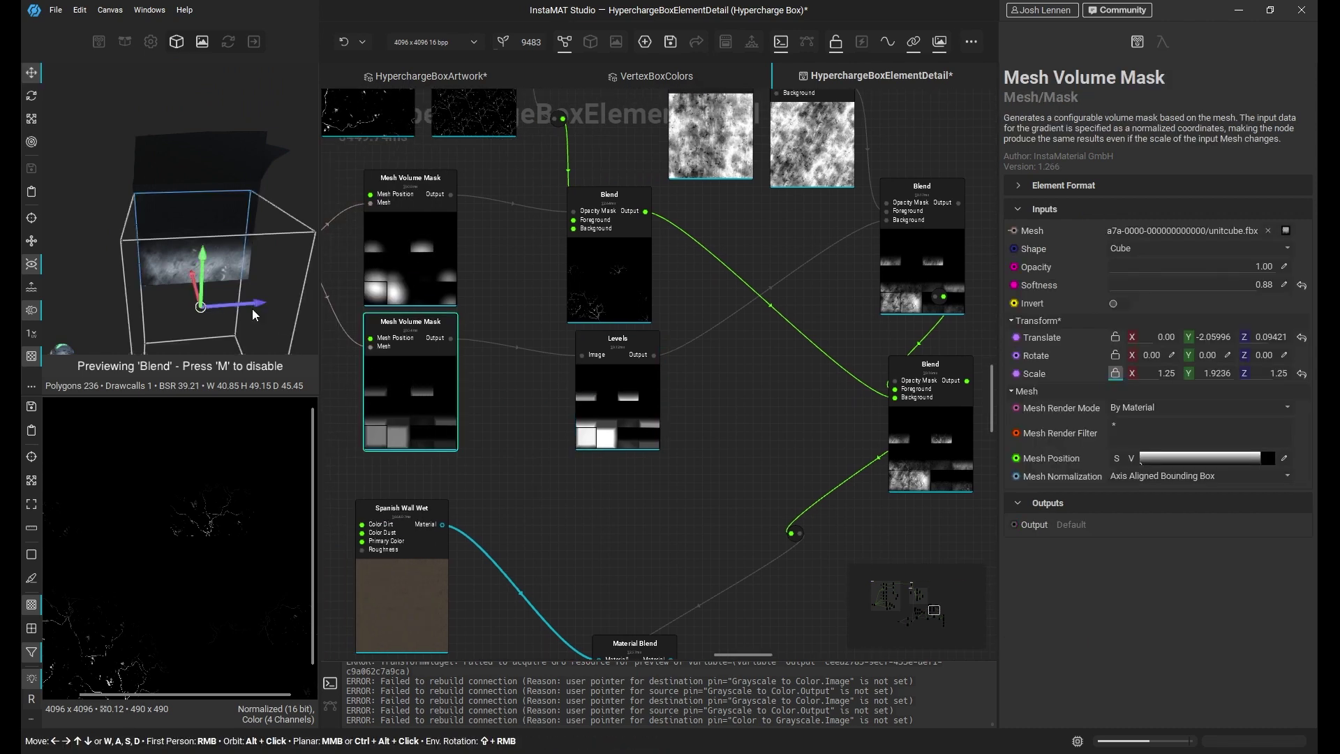
{"action": "left_click_drag", "start_coordinate": [239, 303], "coordinate": [246, 305]}
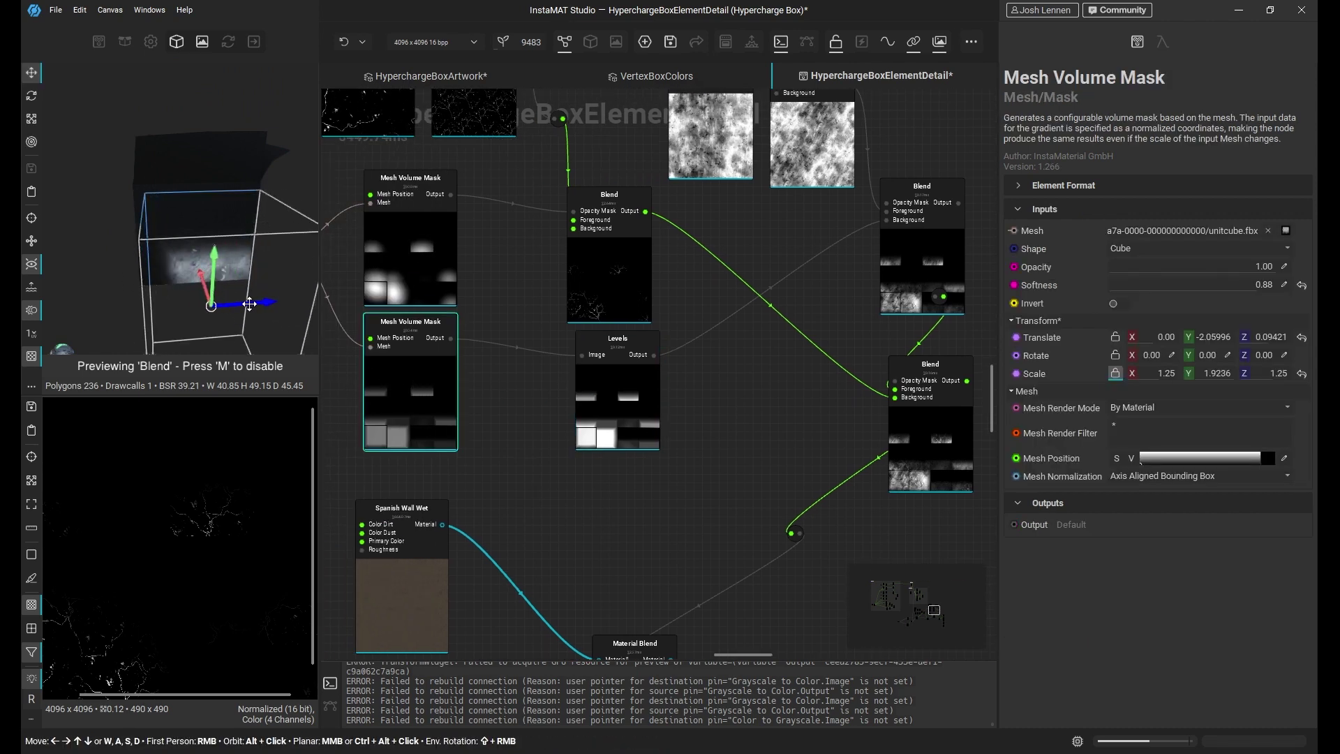
{"action": "left_click", "coordinate": [1254, 293]}
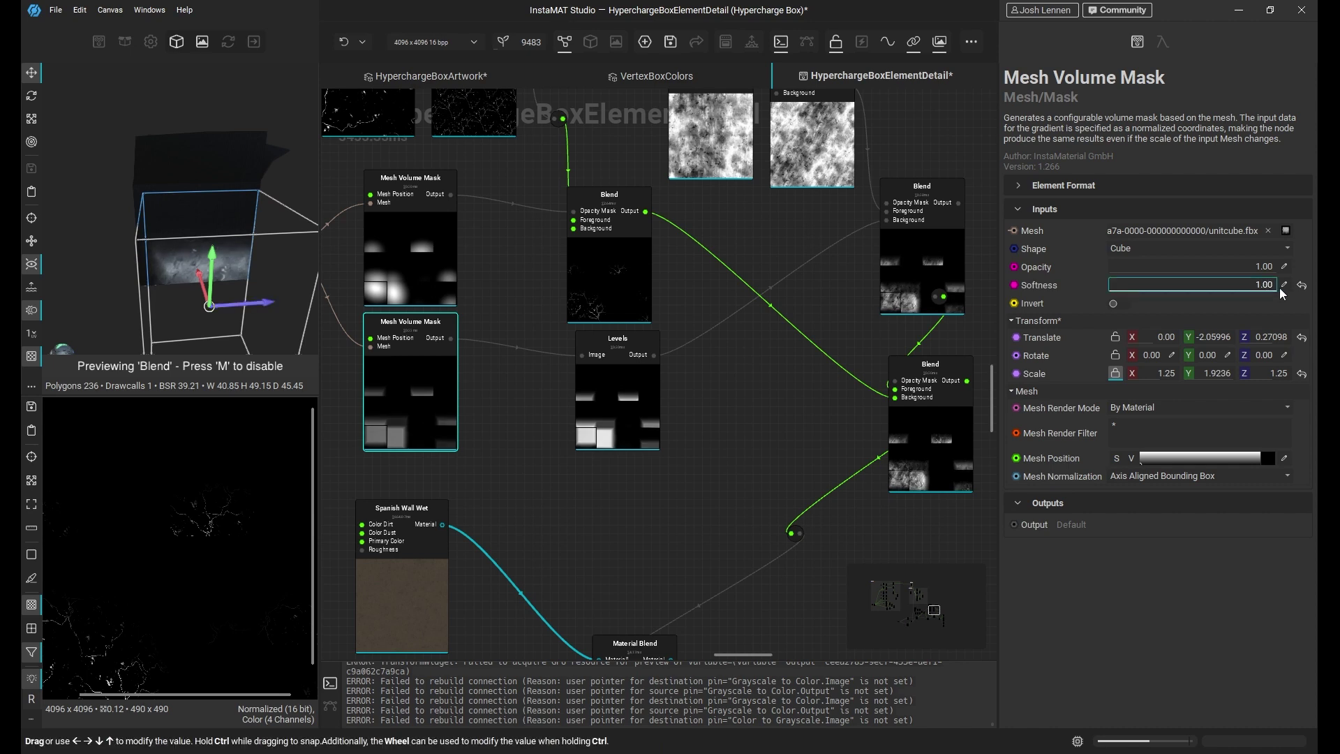
{"action": "left_click_drag", "start_coordinate": [1281, 289], "coordinate": [1251, 287]}
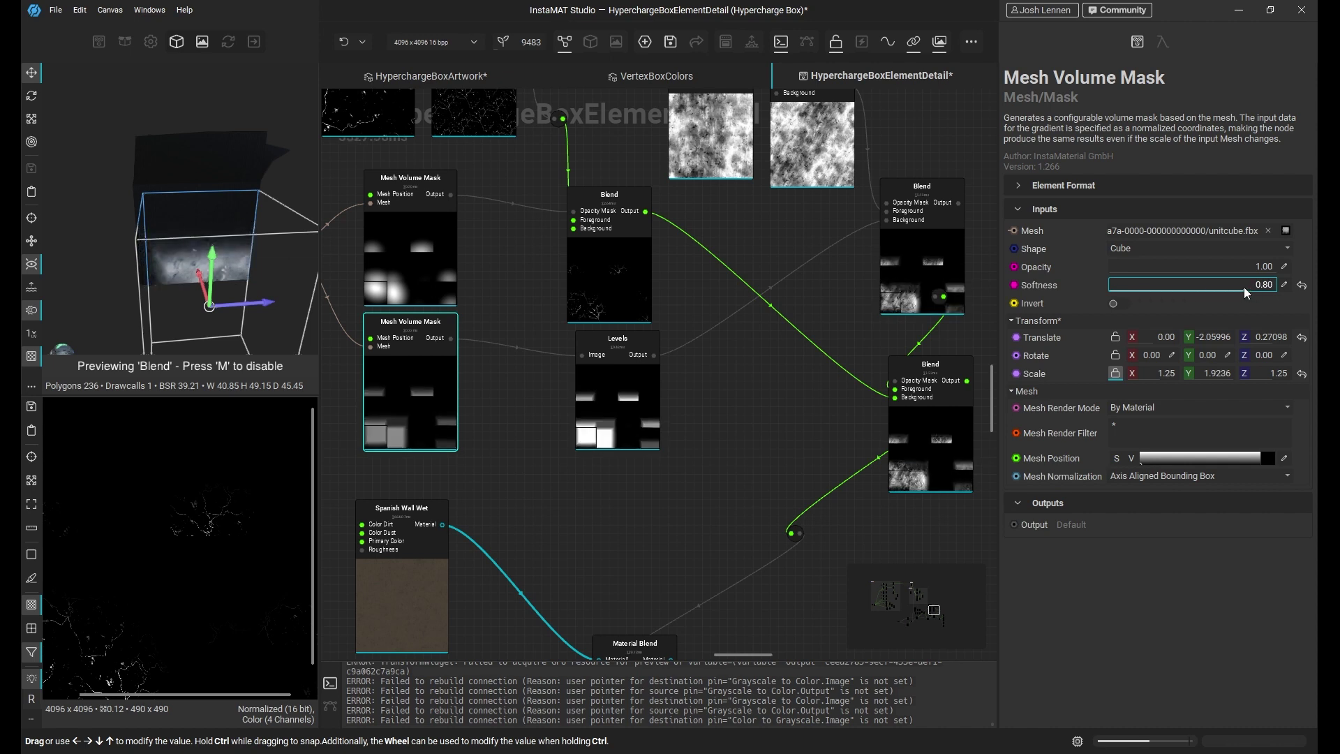
- Change the lower Mesh Volume Mask's shape to Sphere, reset its scale to 1.25 on all axes, and set Softness to 0.65
{"action": "left_click", "coordinate": [1146, 248]}
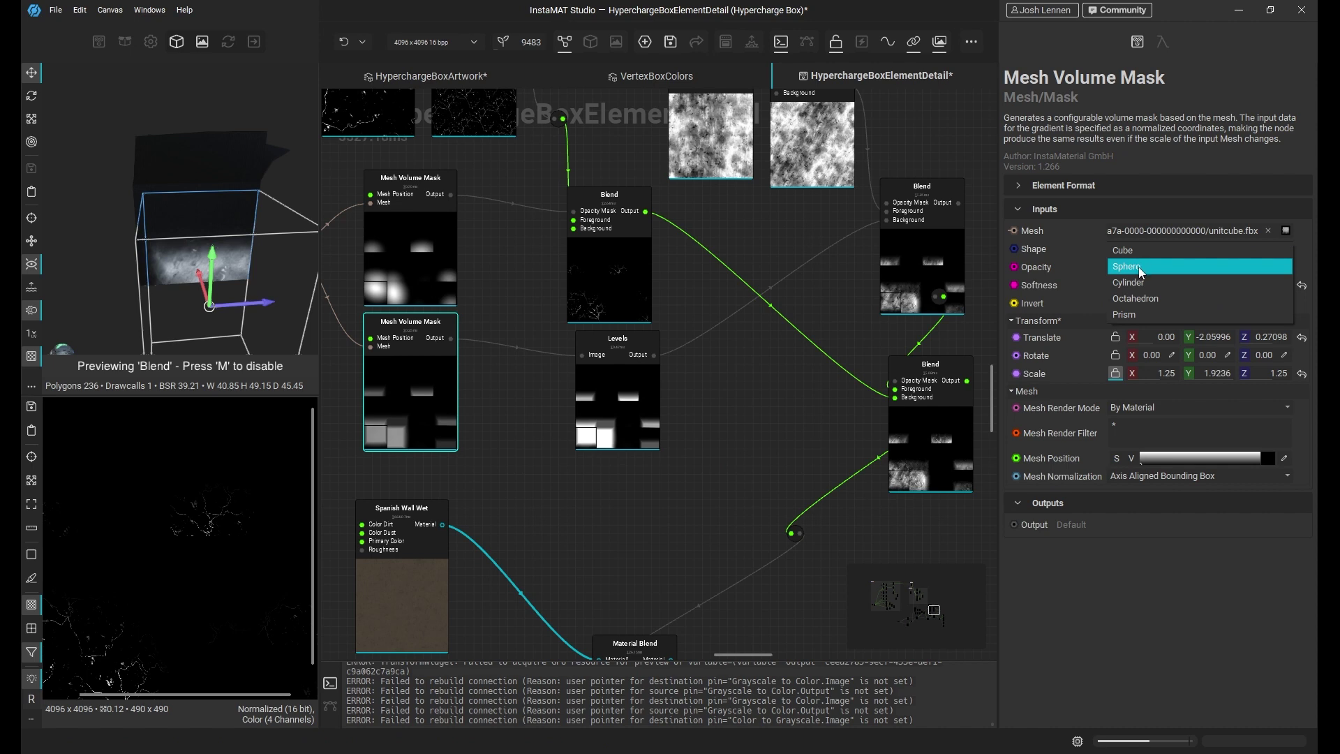
{"action": "left_click", "coordinate": [1141, 268]}
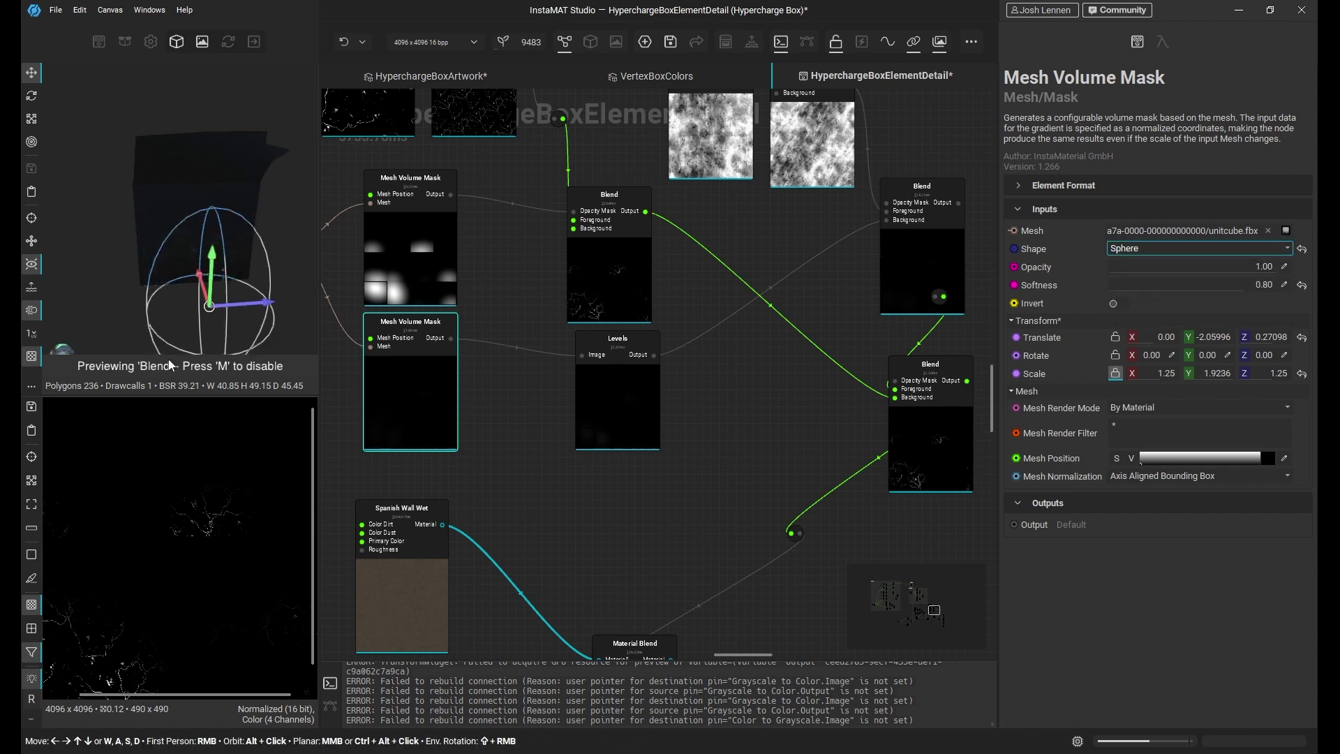
{"action": "left_click", "coordinate": [1302, 375]}
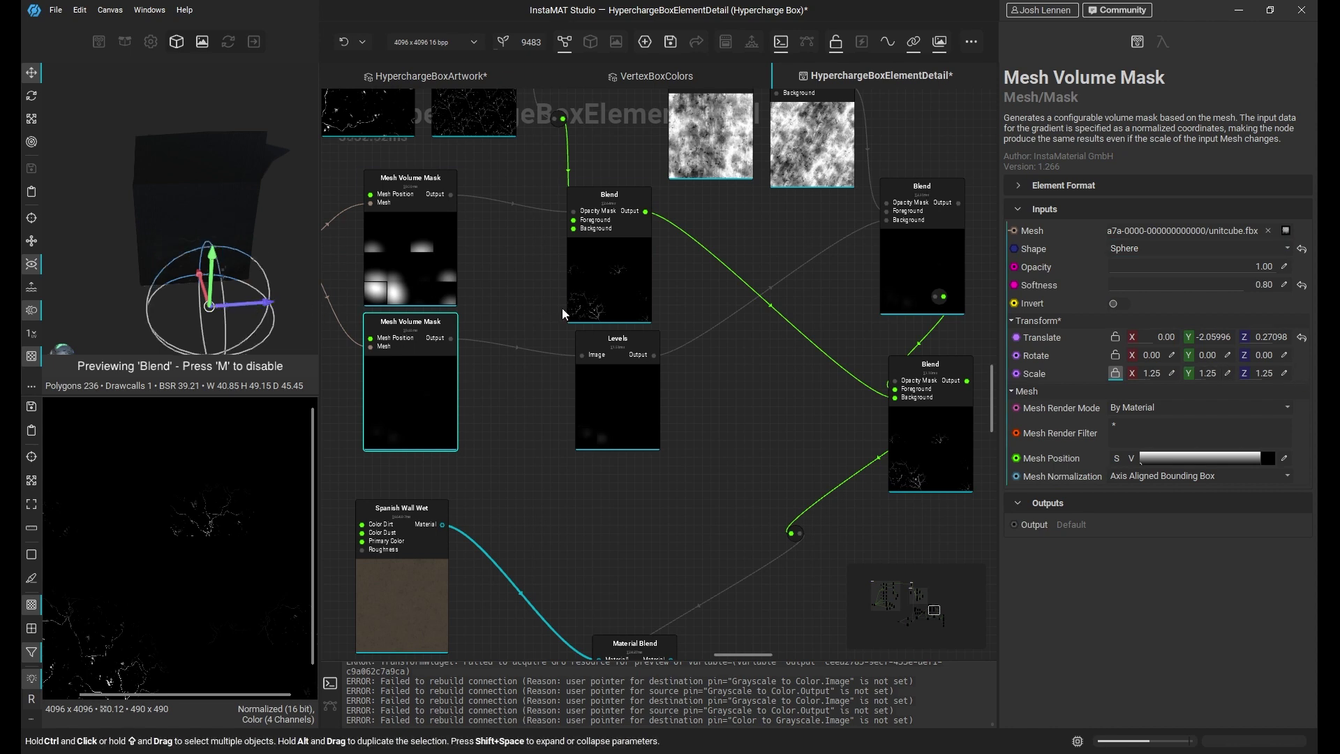
{"action": "left_click_drag", "start_coordinate": [1239, 292], "coordinate": [1220, 292]}
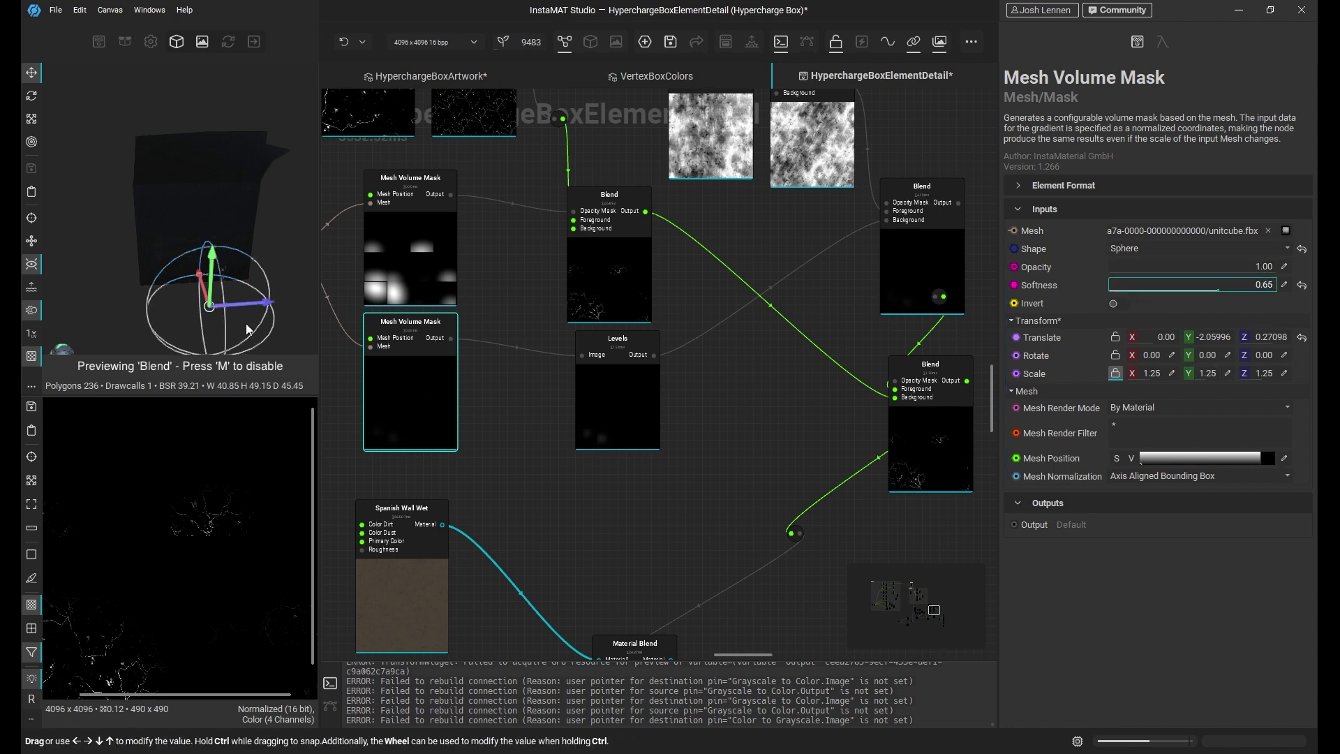
- Scale the mask sphere up uniformly so it covers the lower part of the box
{"action": "key", "text": "r"}
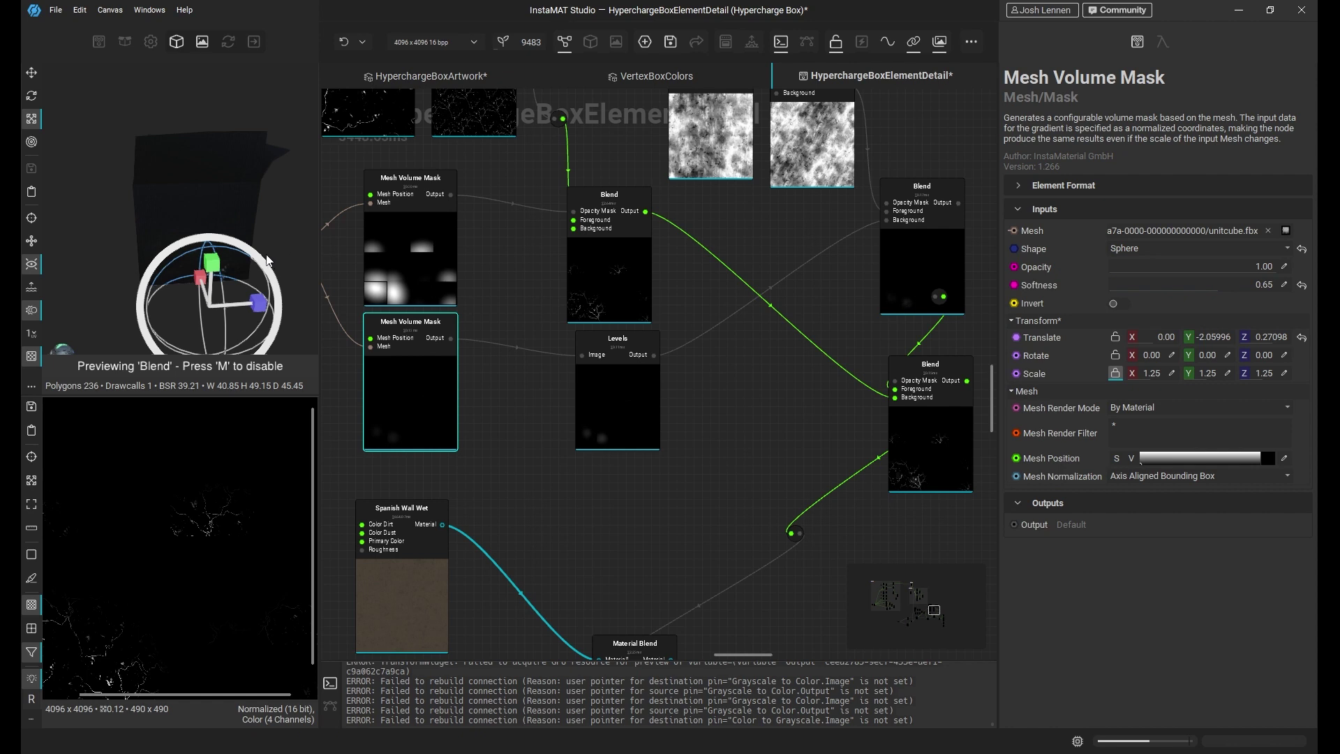
{"action": "mouse_move", "coordinate": [272, 256]}
{"action": "left_mouse_down"}
{"action": "mouse_move", "coordinate": [316, 215]}
{"action": "mouse_move", "coordinate": [307, 200]}
{"action": "mouse_move", "coordinate": [126, 272]}
{"action": "mouse_move", "coordinate": [271, 262]}
{"action": "left_mouse_up"}
{"action": "left_click", "coordinate": [613, 403]}
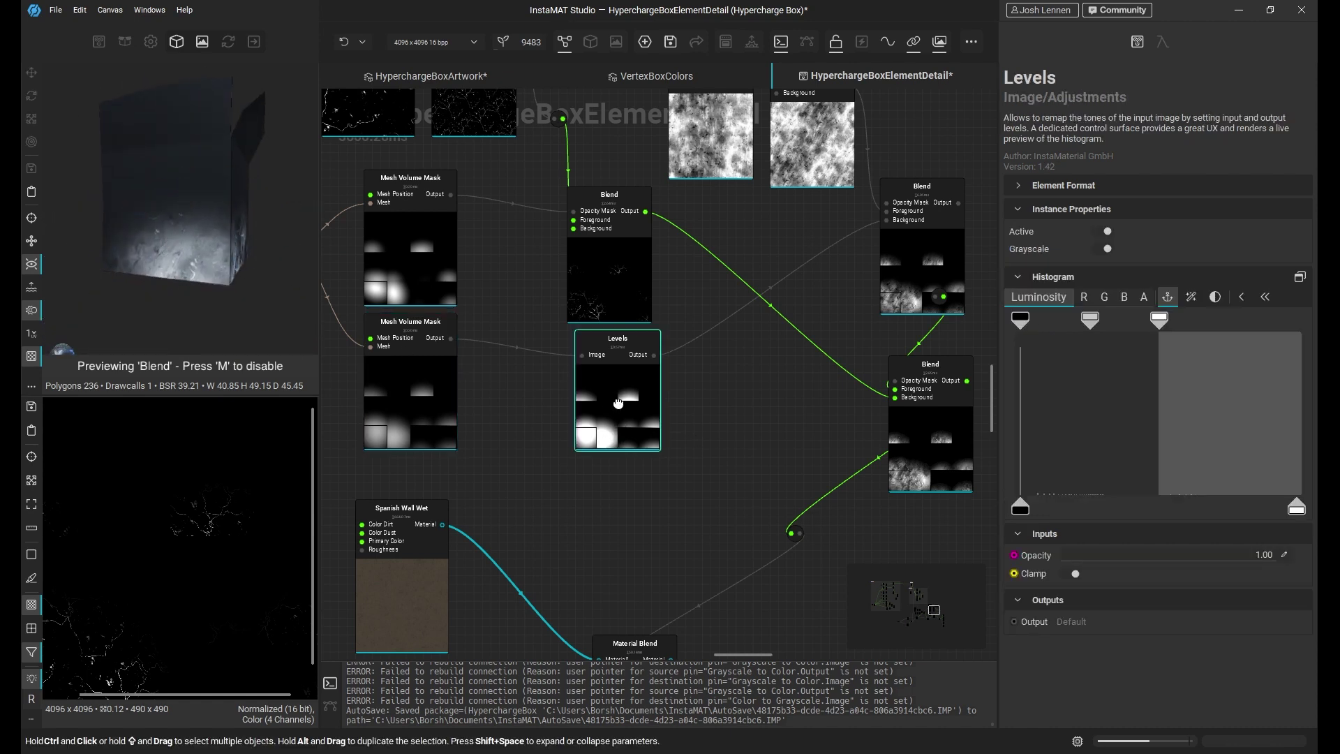
- Spread the two Blends apart, placing the Multiply Blend beside the Levels node and the Add Blend farther along the chain
{"action": "middle_click_drag", "start_coordinate": [827, 436], "coordinate": [670, 430]}
{"action": "left_click_drag", "start_coordinate": [764, 418], "coordinate": [873, 426]}
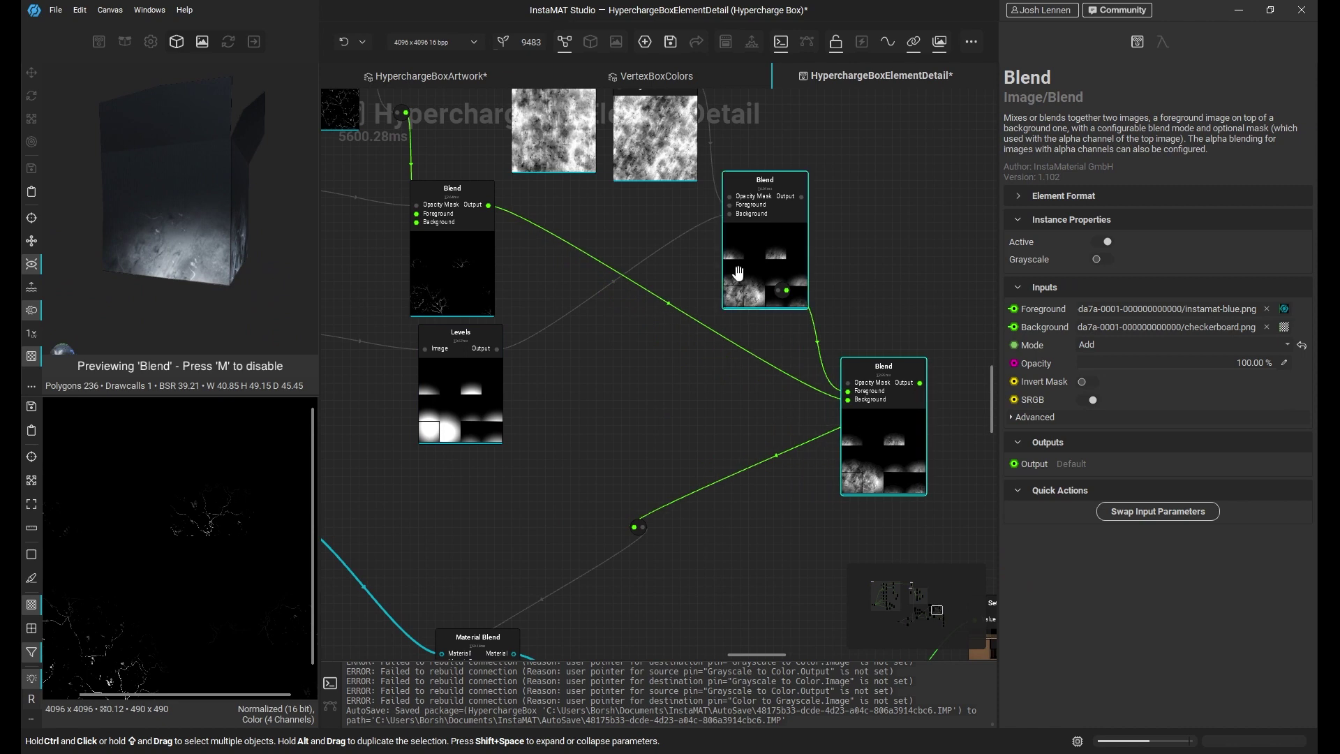
{"action": "left_click_drag", "start_coordinate": [735, 247], "coordinate": [606, 332]}
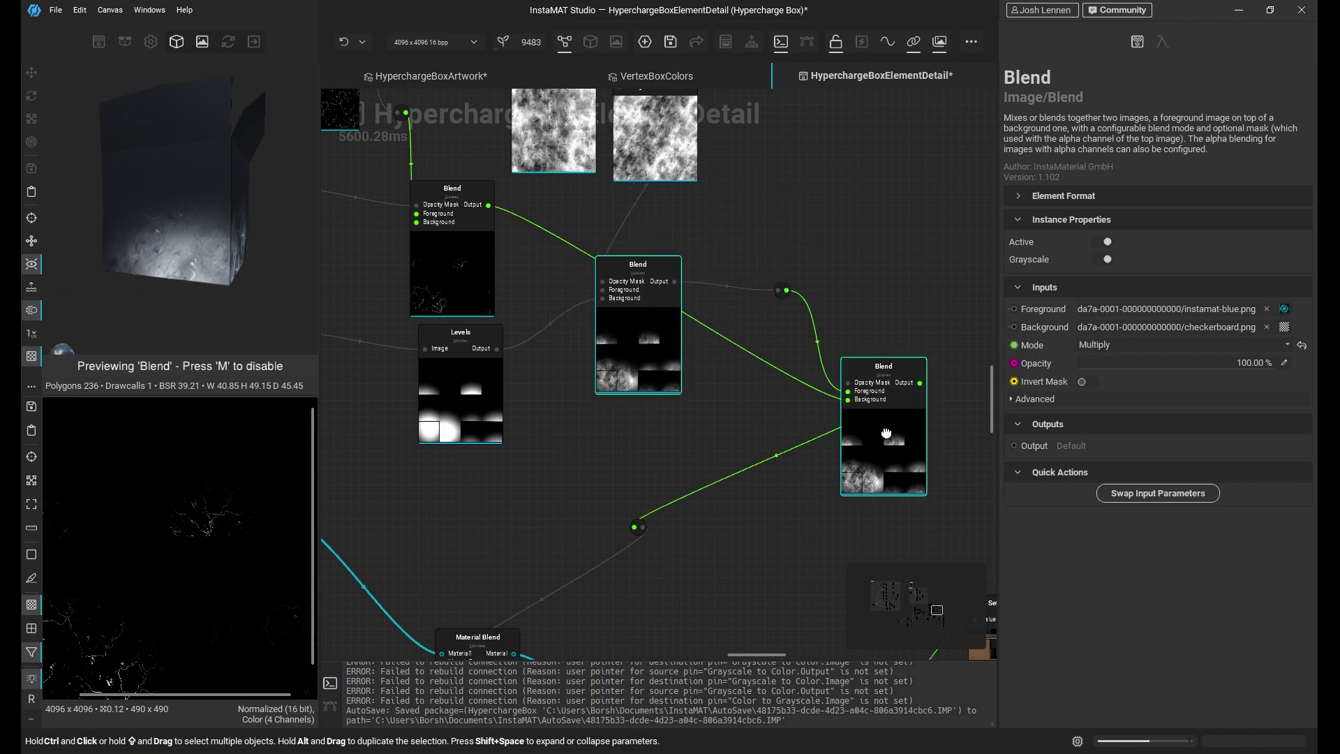
- Add a Levels node below the Add Blend, fed by its output, and route it into the Material Blend's Mask
{"action": "left_click_drag", "start_coordinate": [886, 433], "coordinate": [785, 533]}
{"action": "type", "text": "lev"}
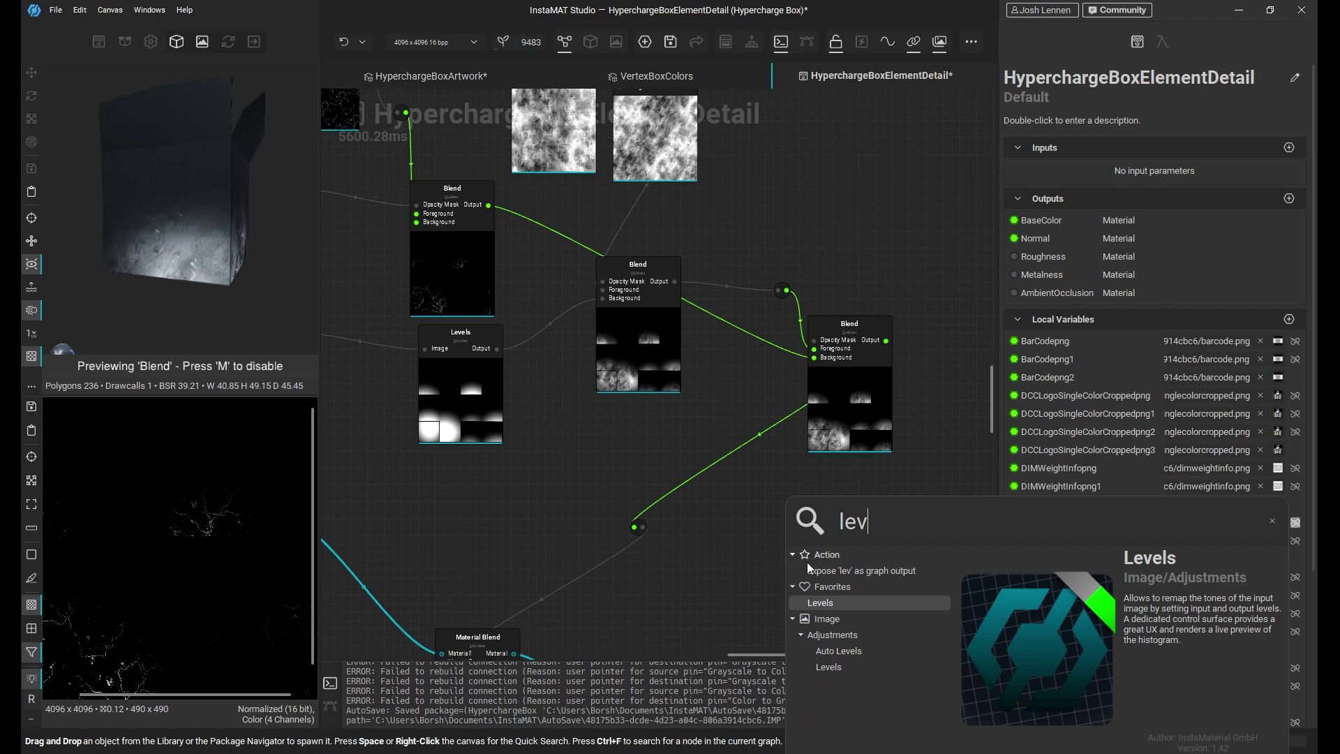
{"action": "left_click", "coordinate": [850, 602]}
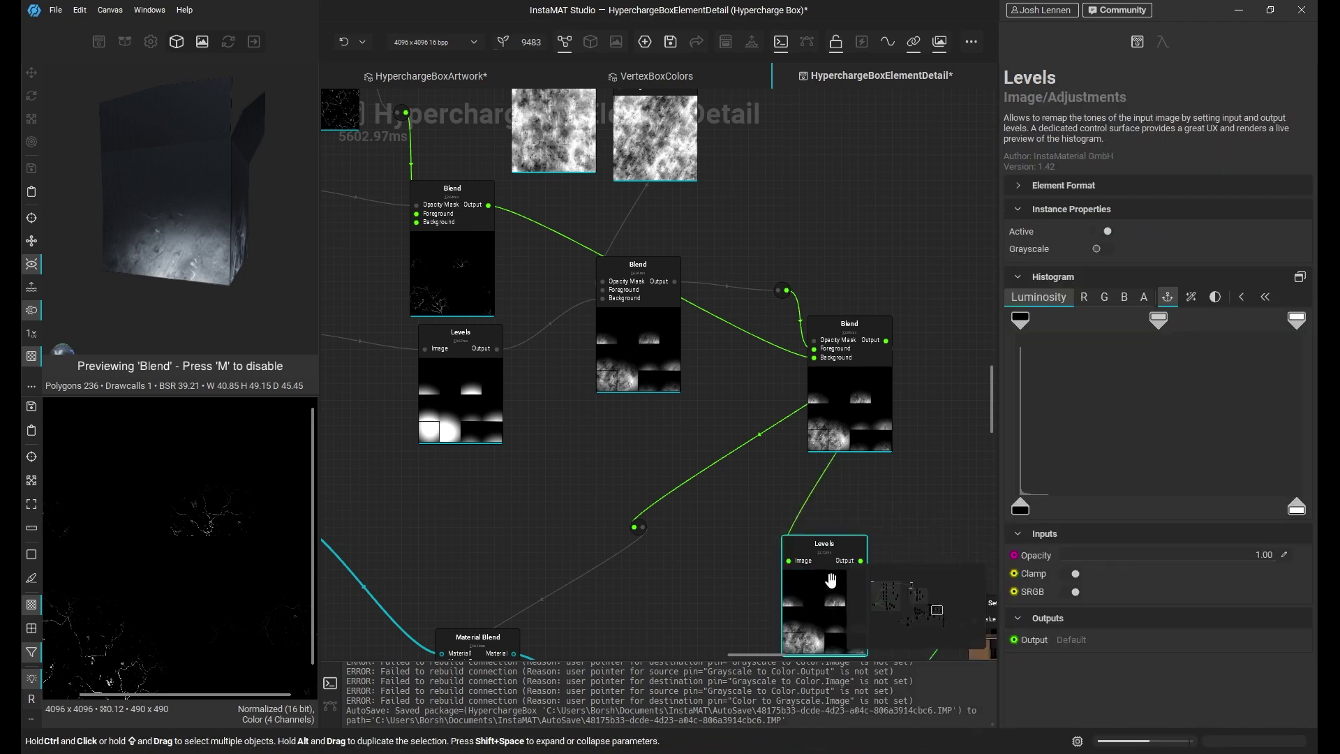
{"action": "left_click_drag", "start_coordinate": [861, 423], "coordinate": [444, 538]}
{"action": "middle_click_drag", "start_coordinate": [698, 391], "coordinate": [596, 418]}
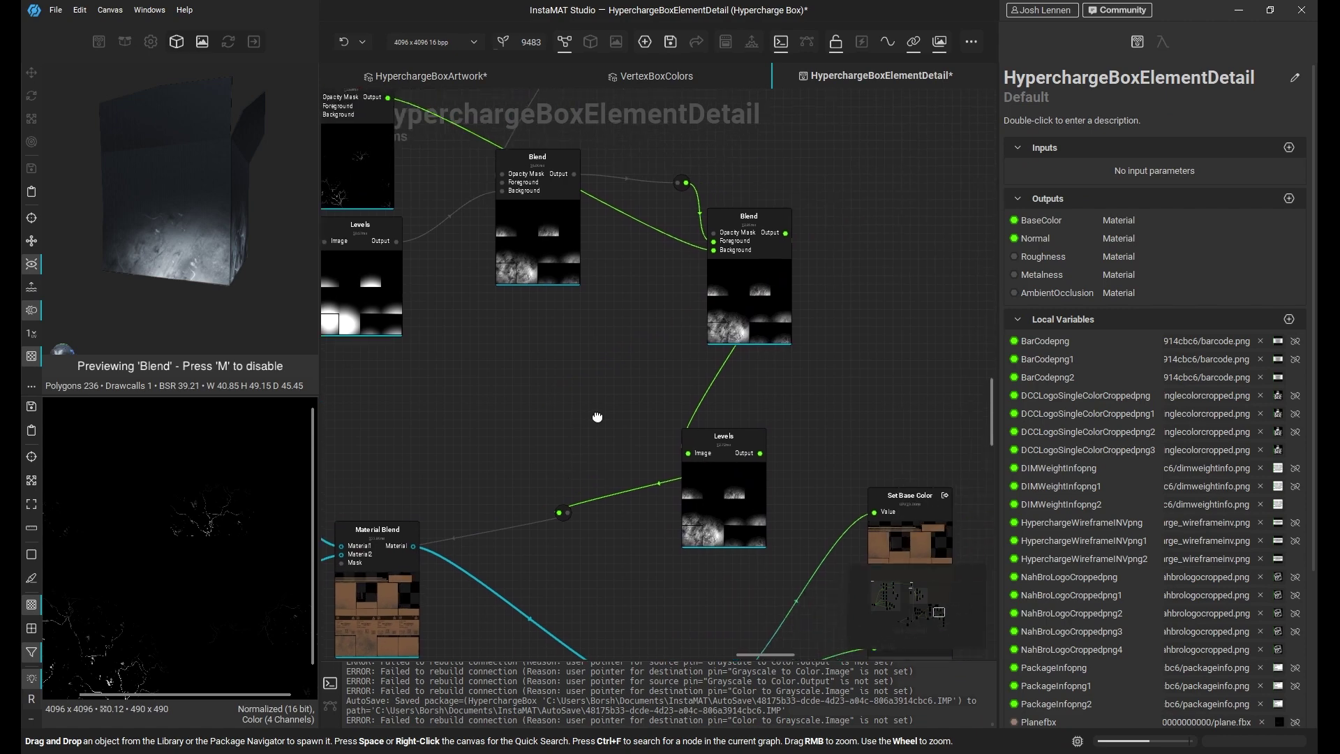
- Tidy the graph by shifting the Add Blend and its Levels closer to the chain and placing the Material Blend beside Material Finalize
{"action": "left_click_drag", "start_coordinate": [742, 317], "coordinate": [627, 328]}
{"action": "left_click_drag", "start_coordinate": [725, 462], "coordinate": [657, 437]}
{"action": "middle_click_drag", "start_coordinate": [568, 485], "coordinate": [574, 336]}
{"action": "left_click_drag", "start_coordinate": [375, 467], "coordinate": [547, 538]}
{"action": "middle_click_drag", "start_coordinate": [722, 222], "coordinate": [786, 377]}
{"action": "middle_click_drag", "start_coordinate": [740, 475], "coordinate": [676, 339]}
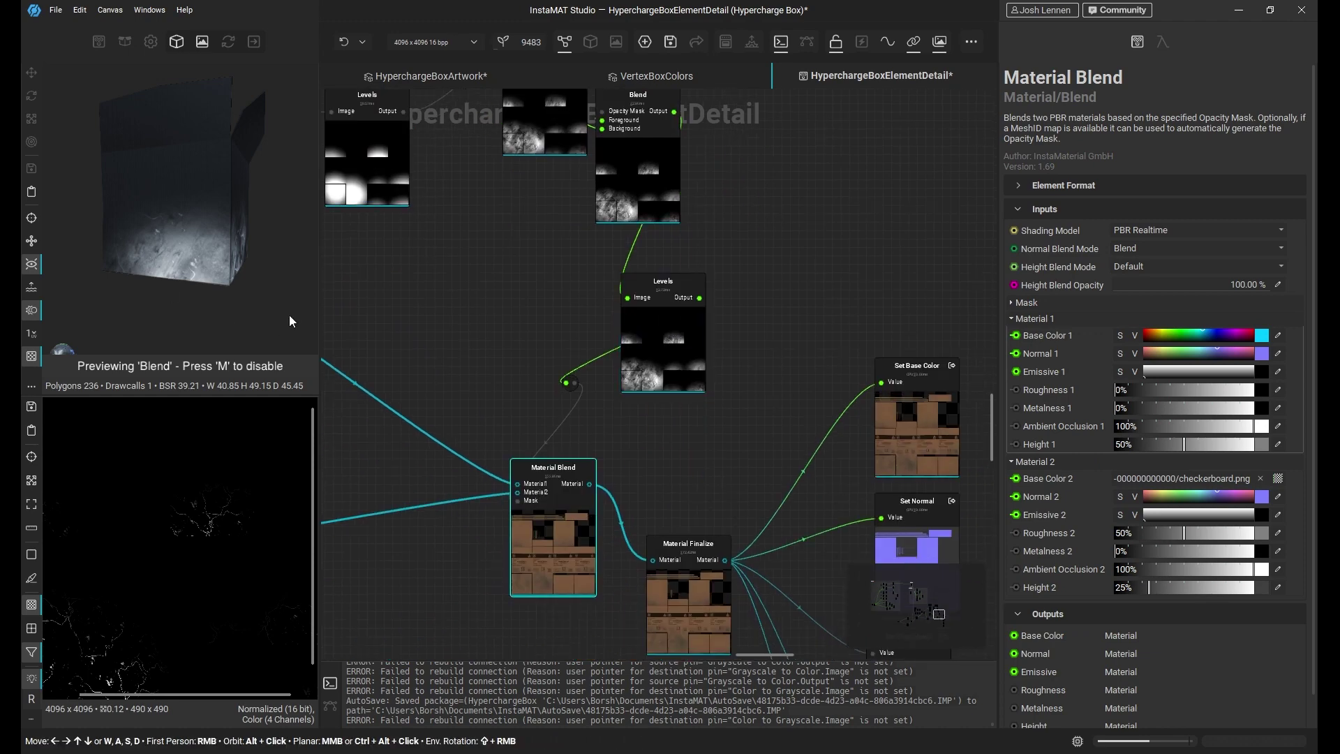
- Preview the Material Finalize node as a 3D material on the box
{"action": "right_click", "coordinate": [698, 586]}
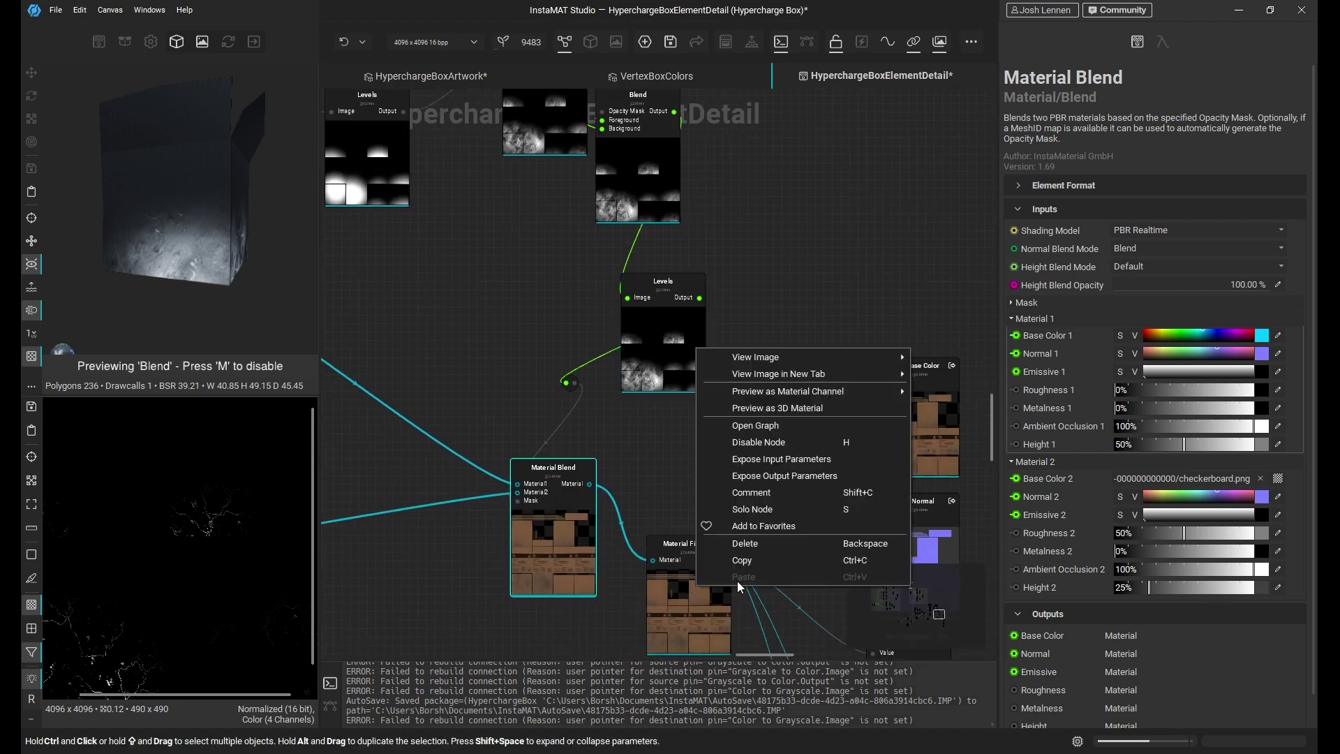
{"action": "left_click", "coordinate": [770, 409]}
{"action": "scroll", "coordinate": [253, 288], "scroll_direction": "up", "scroll_amount": 3}
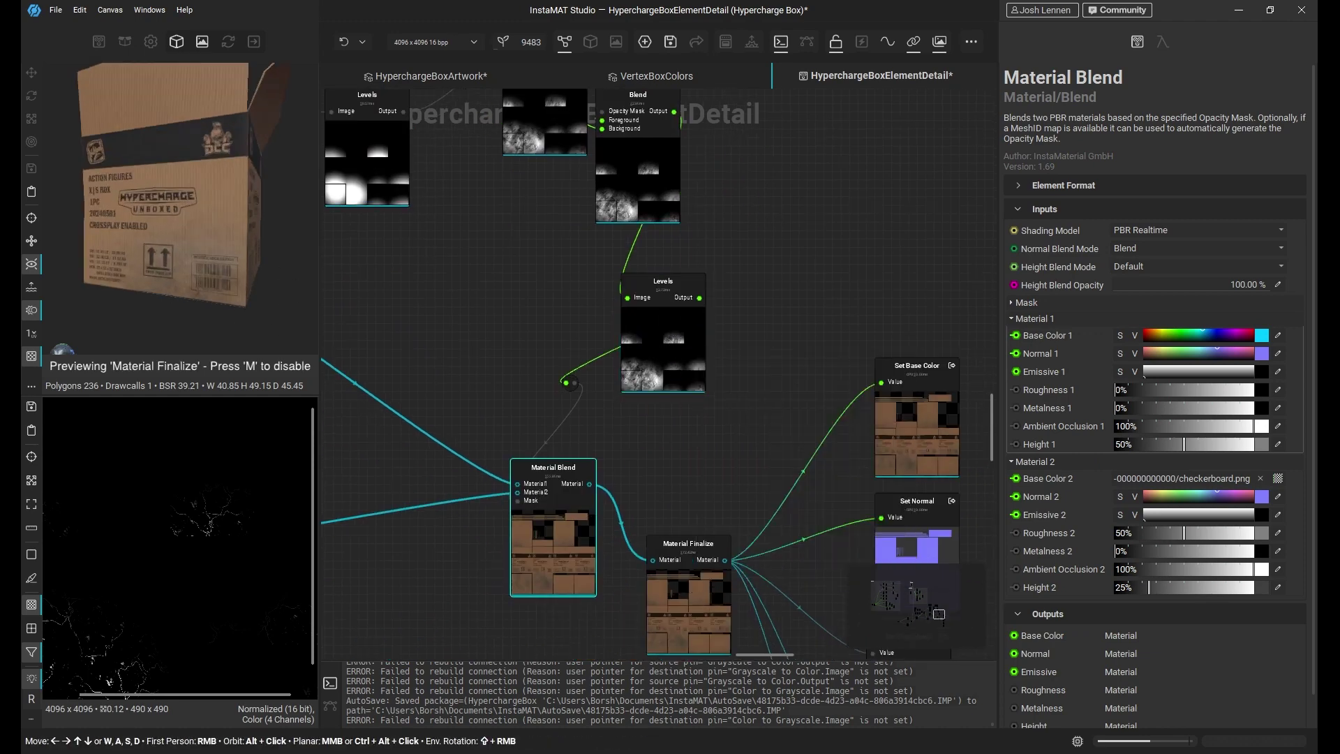
{"action": "scroll", "coordinate": [254, 292], "scroll_direction": "up", "scroll_amount": 5}
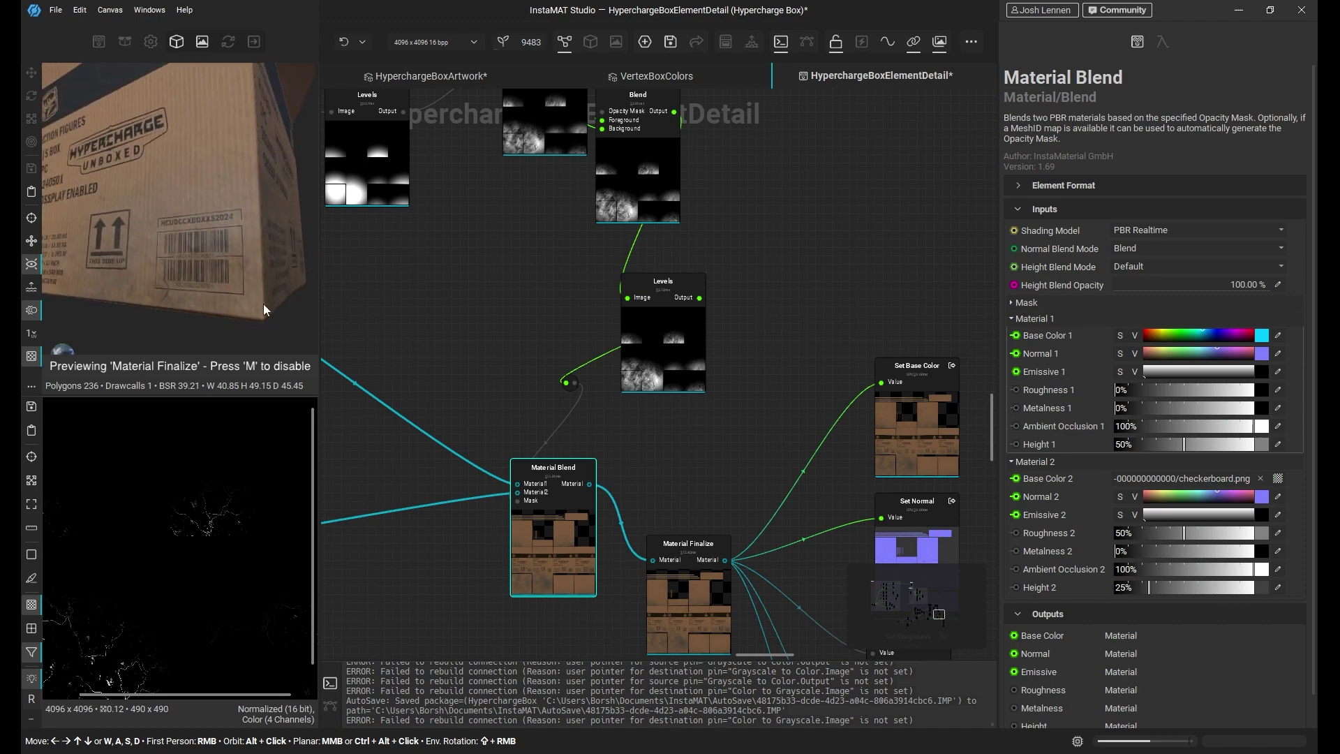
- Lower the input white point of the Levels node that feeds the Material Blend's mask to strengthen the mask
{"action": "middle_click_drag", "start_coordinate": [714, 365], "coordinate": [759, 392]}
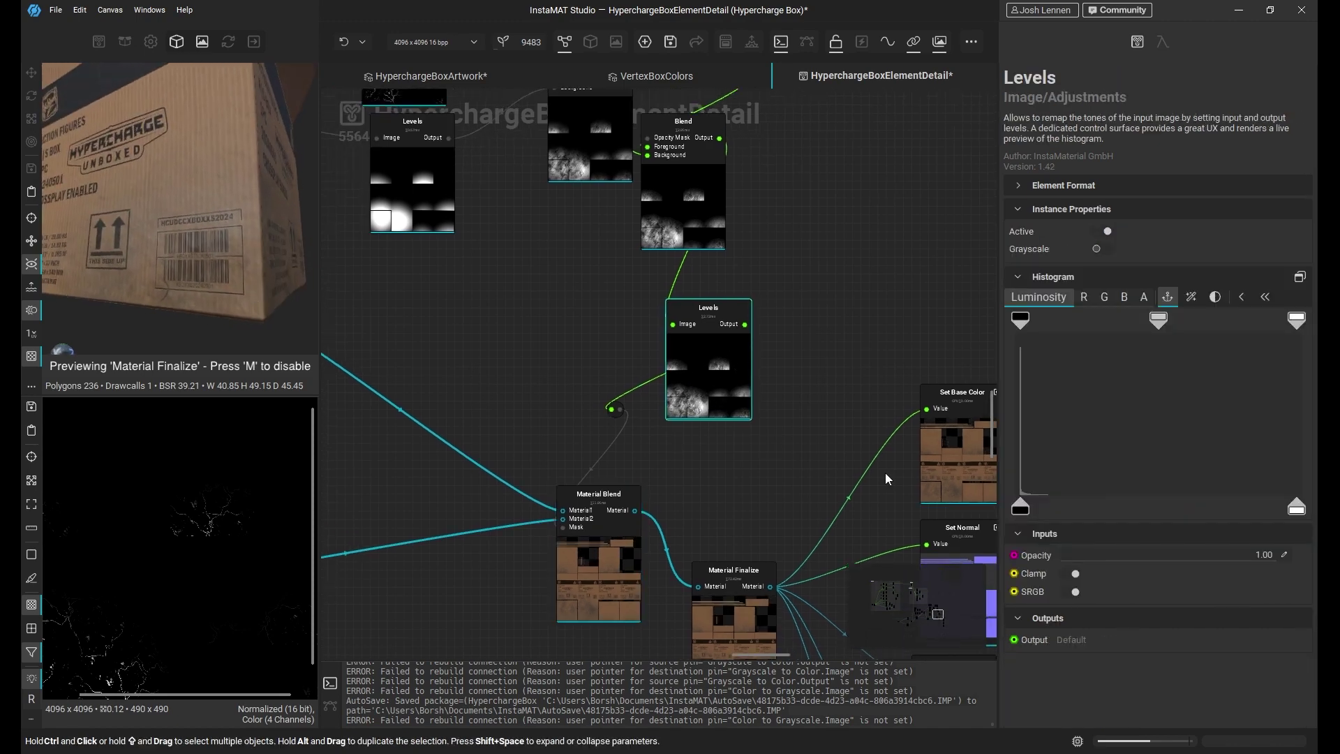
{"action": "left_click", "coordinate": [712, 383]}
{"action": "left_click_drag", "start_coordinate": [1294, 321], "coordinate": [1195, 325]}
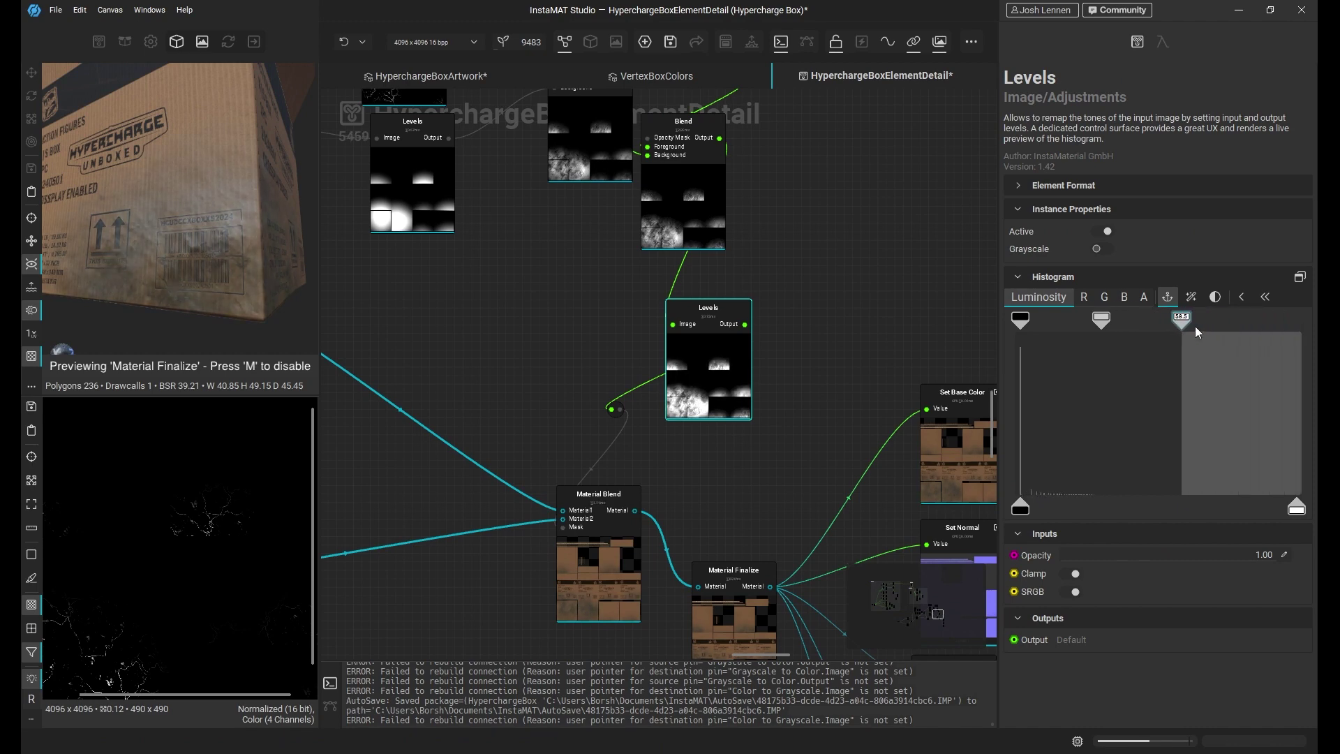
- Examine the wet material on the lower part of the box from several angles and under different lighting
{"action": "scroll", "coordinate": [164, 251], "scroll_direction": "up", "scroll_amount": 3}
{"action": "mouse_move", "coordinate": [164, 251]}
{"action": "left_mouse_down", "text": "alt"}
{"action": "mouse_move", "coordinate": [219, 275]}
{"action": "mouse_move", "coordinate": [152, 234]}
{"action": "left_mouse_up", "text": "alt"}
{"action": "scroll", "coordinate": [153, 233], "scroll_direction": "down", "scroll_amount": 3}
{"action": "middle_click_drag", "start_coordinate": [152, 234], "coordinate": [212, 258]}
{"action": "right_click_drag", "start_coordinate": [213, 258], "coordinate": [264, 272], "text": "shift"}
{"action": "left_click_drag", "start_coordinate": [246, 267], "coordinate": [197, 289], "text": "alt"}
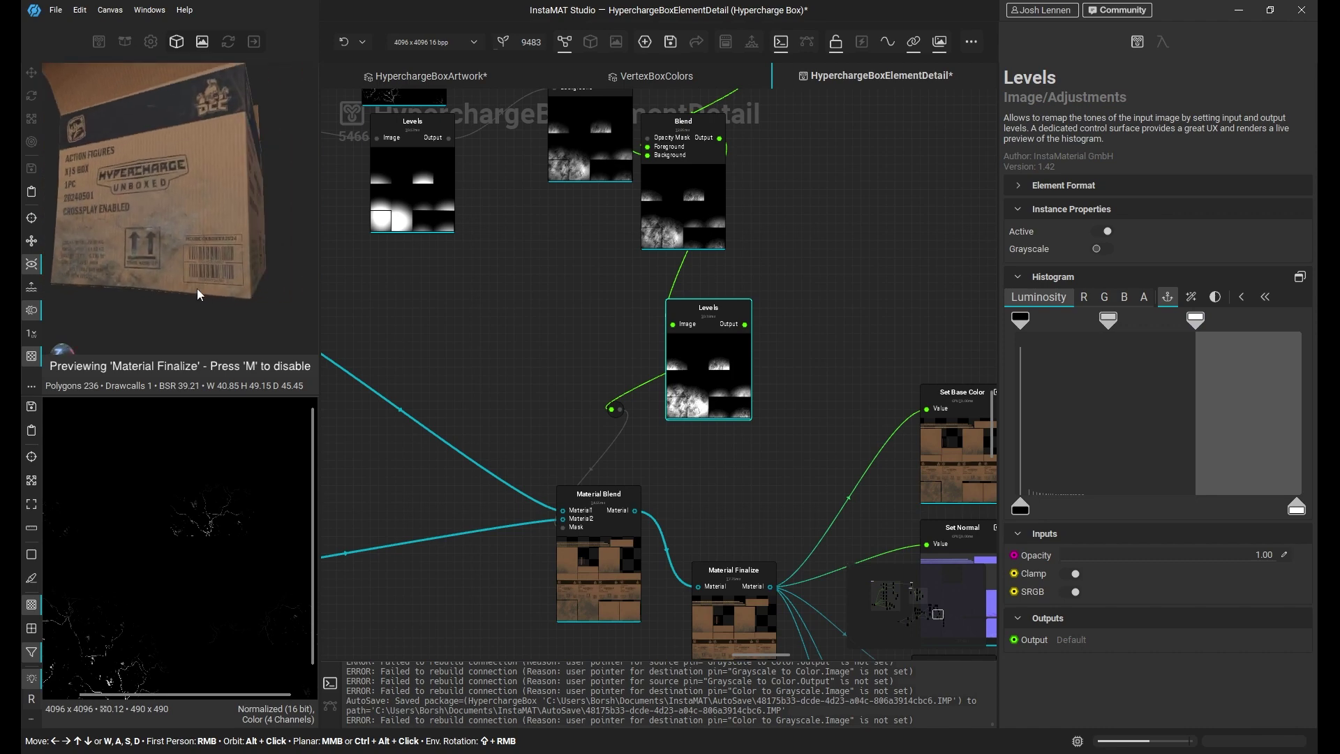
{"action": "scroll", "coordinate": [250, 326], "scroll_direction": "up", "scroll_amount": 6}
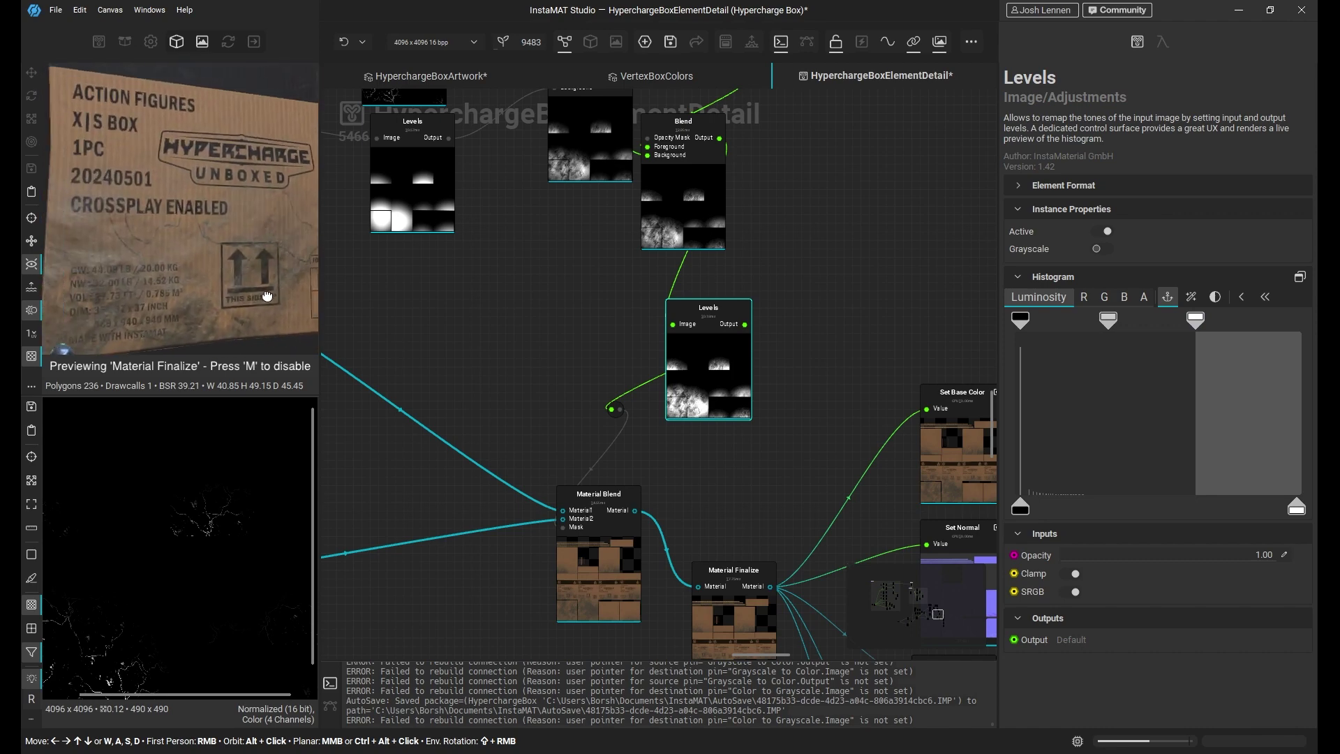
{"action": "left_click_drag", "start_coordinate": [213, 293], "coordinate": [178, 284], "text": "alt"}
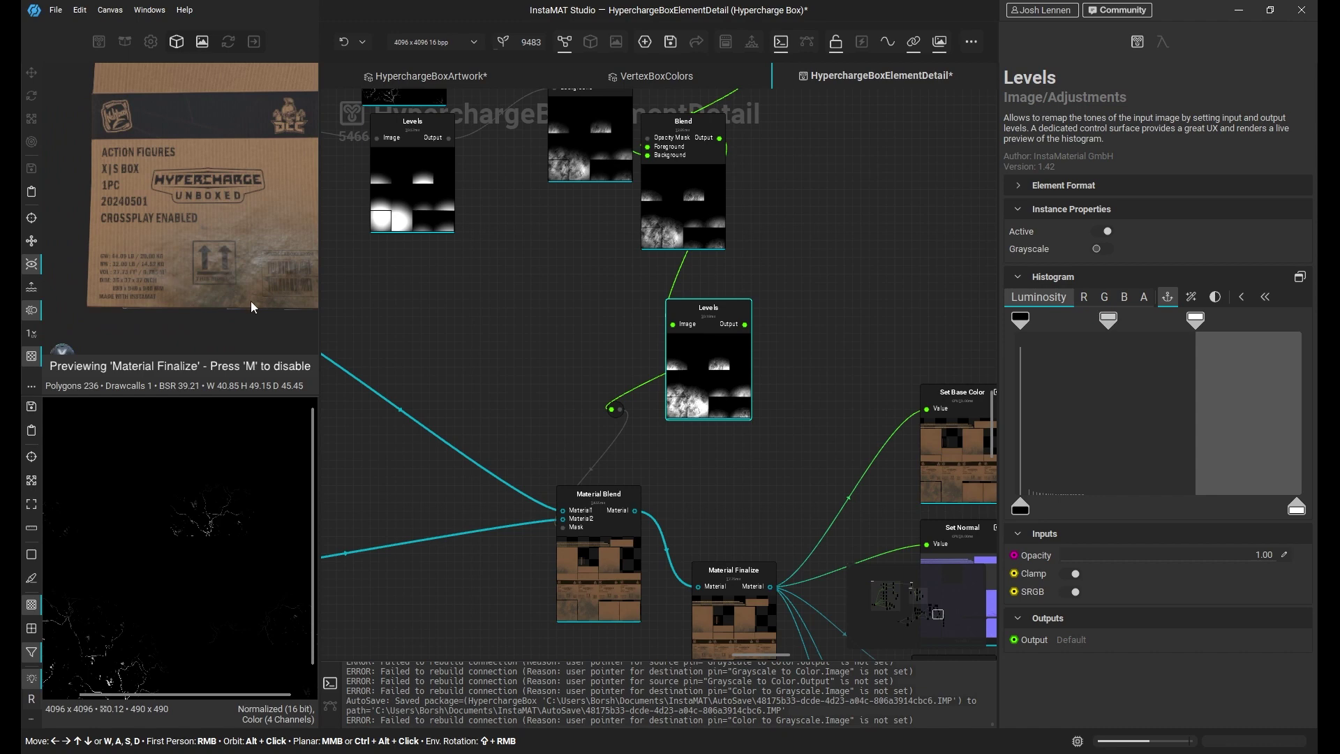
- Add an HSL node fed by the box's color Blend and connect its output to Spanish Wall Wet's Color Dirt
{"action": "middle_click_drag", "start_coordinate": [353, 336], "coordinate": [870, 361]}
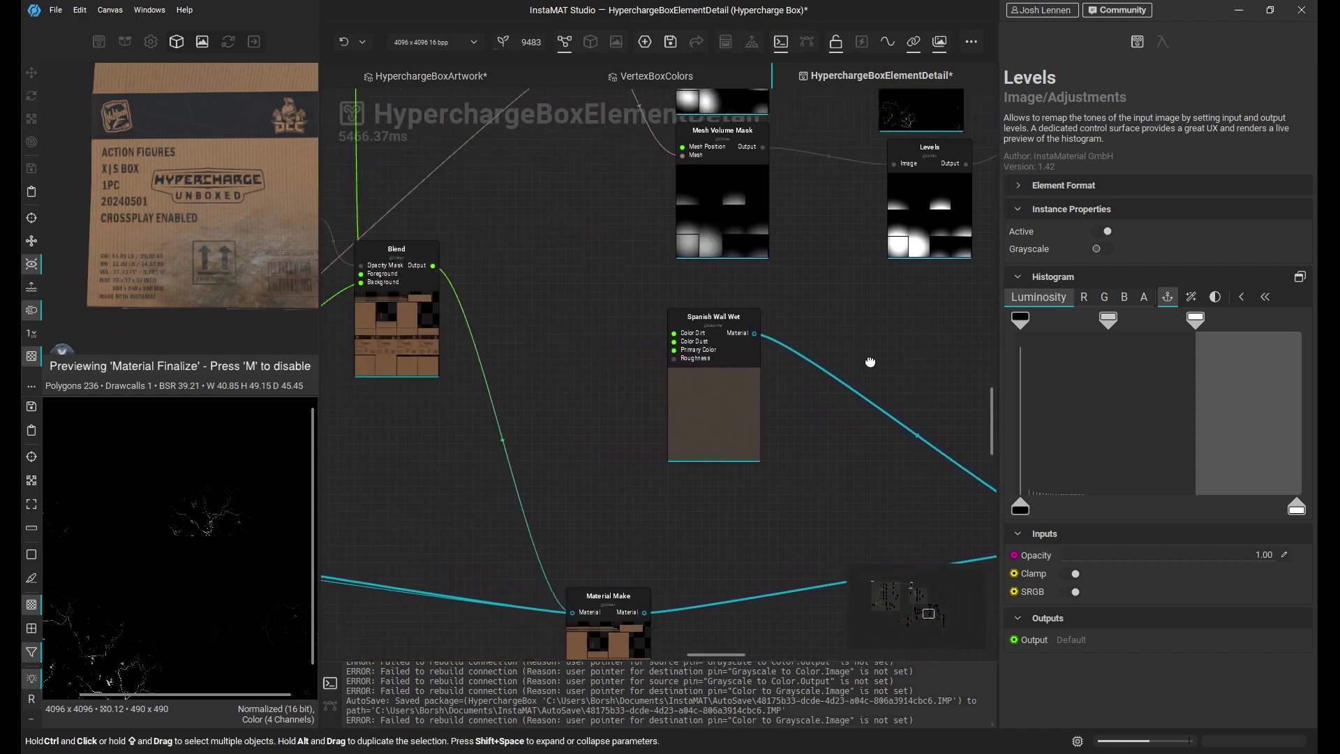
{"action": "left_click_drag", "start_coordinate": [742, 377], "coordinate": [745, 391]}
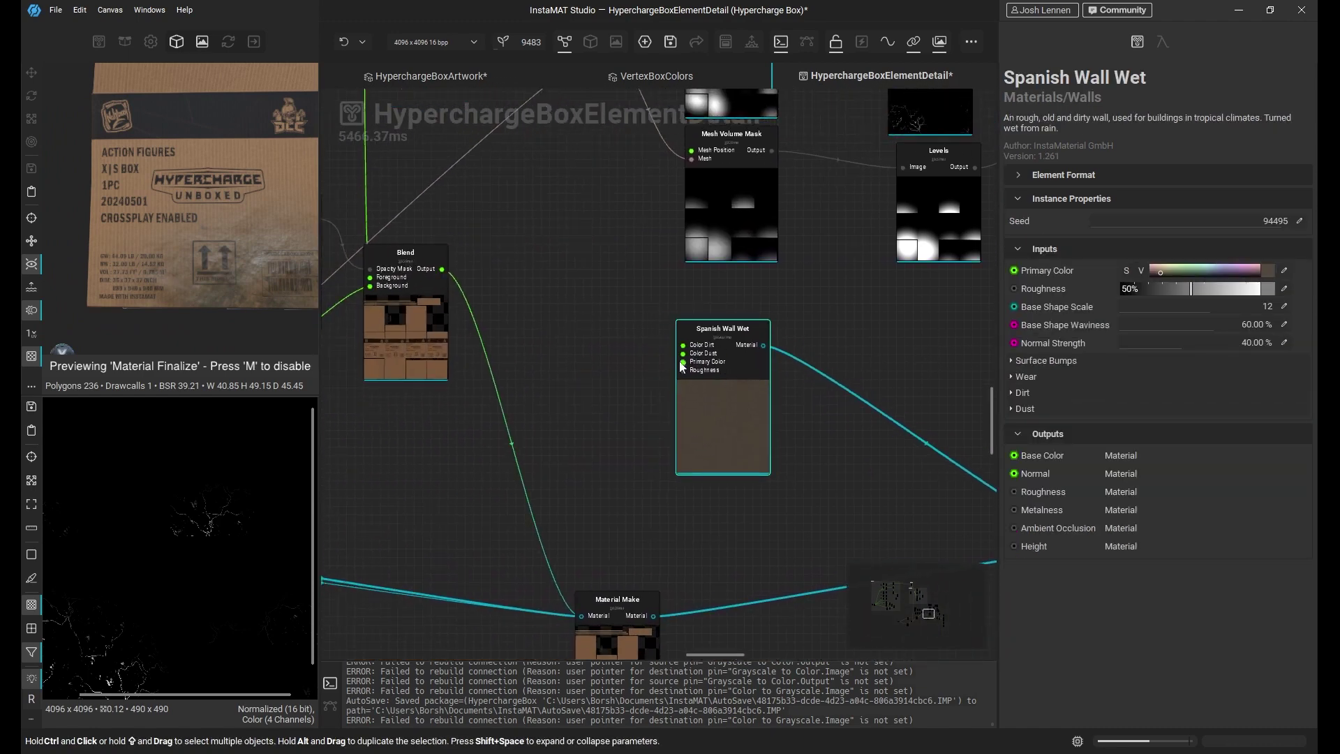
{"action": "scroll", "coordinate": [709, 349], "scroll_direction": "up", "scroll_amount": 1}
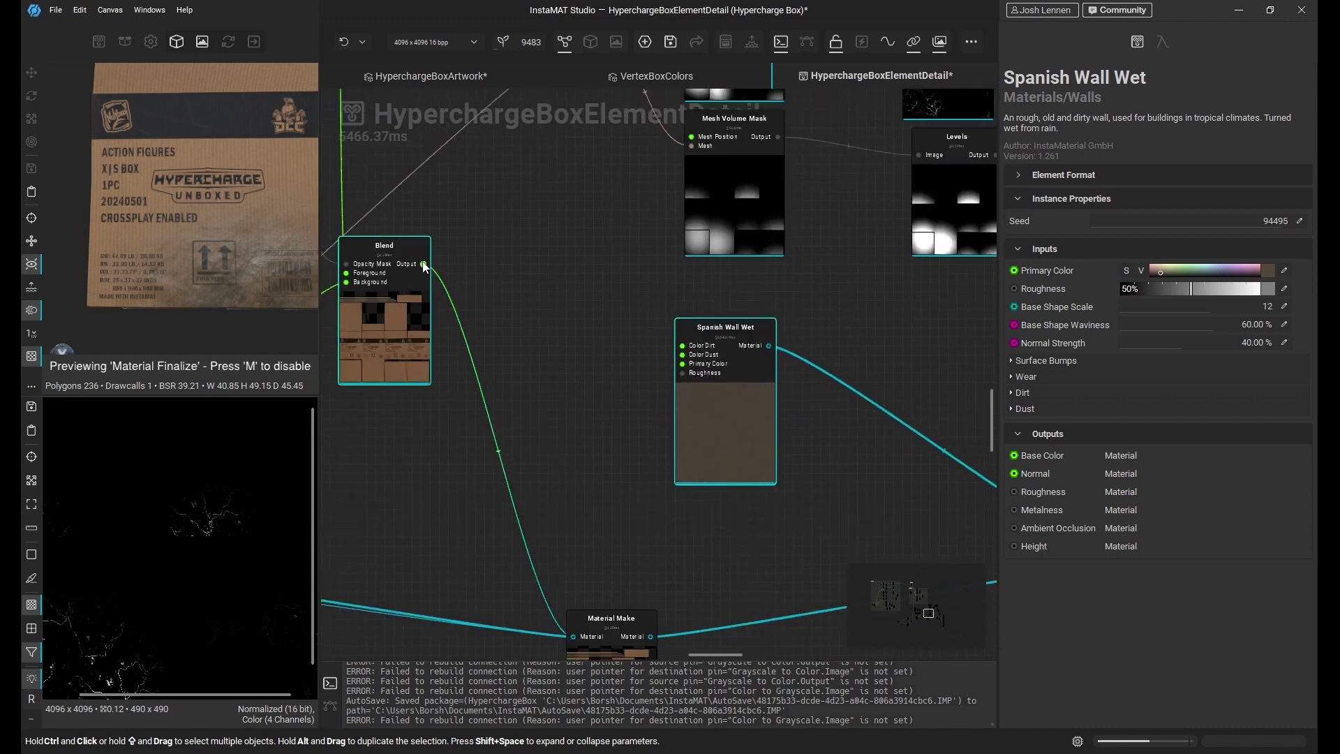
{"action": "left_click_drag", "start_coordinate": [424, 266], "coordinate": [445, 255]}
{"action": "left_click_drag", "start_coordinate": [543, 248], "coordinate": [508, 300]}
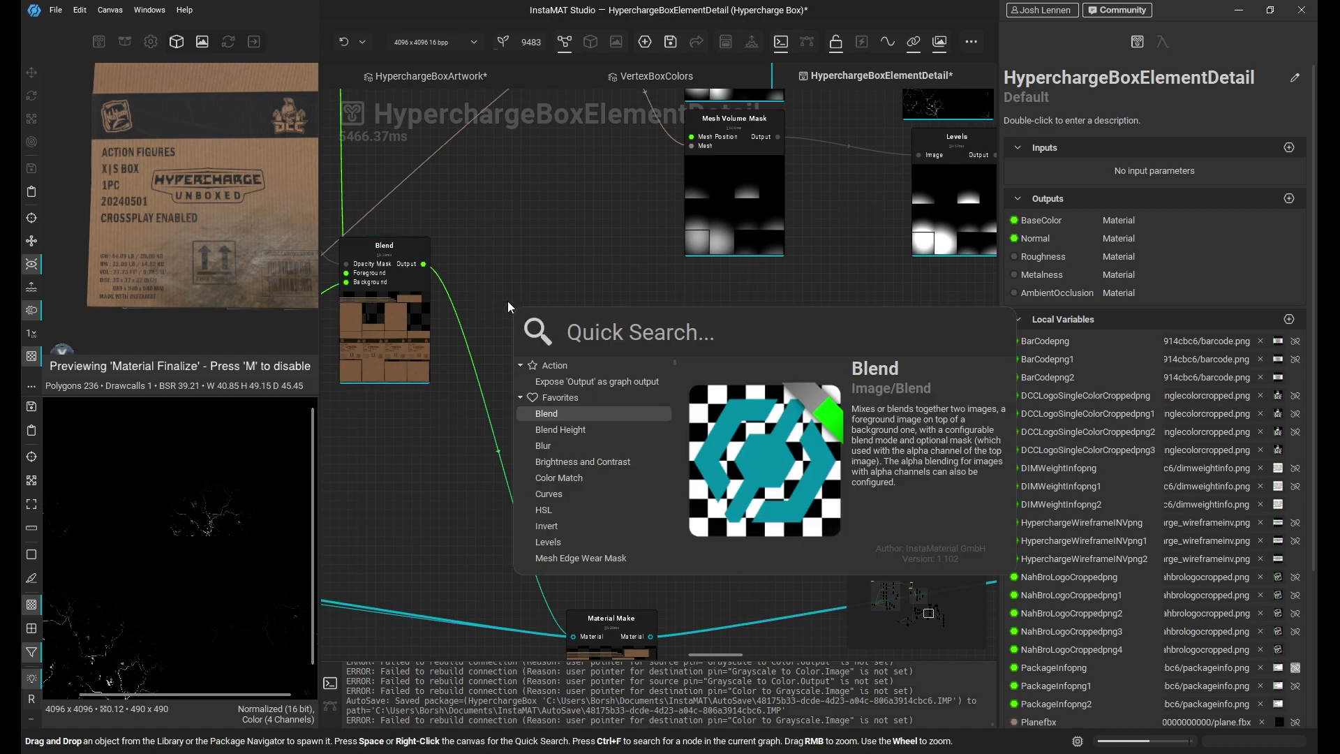
{"action": "type", "text": "hs"}
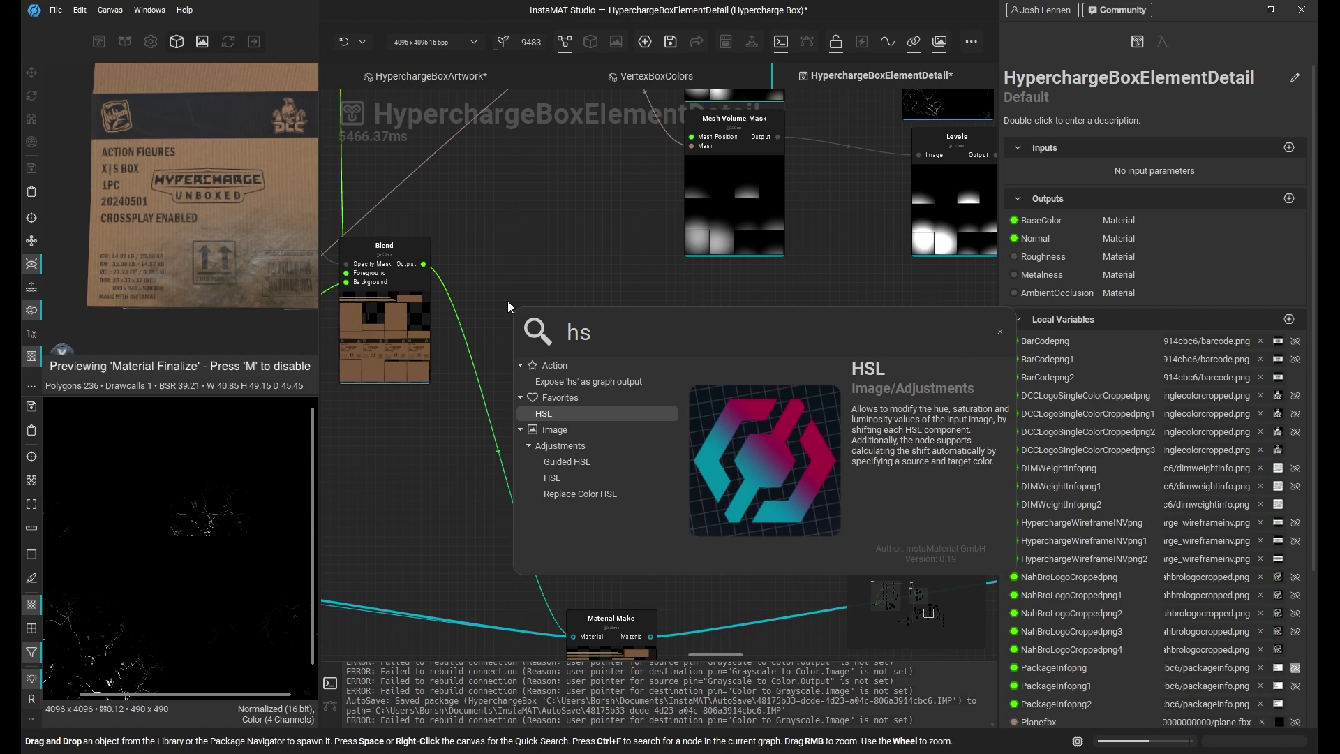
{"action": "key", "text": "Return"}
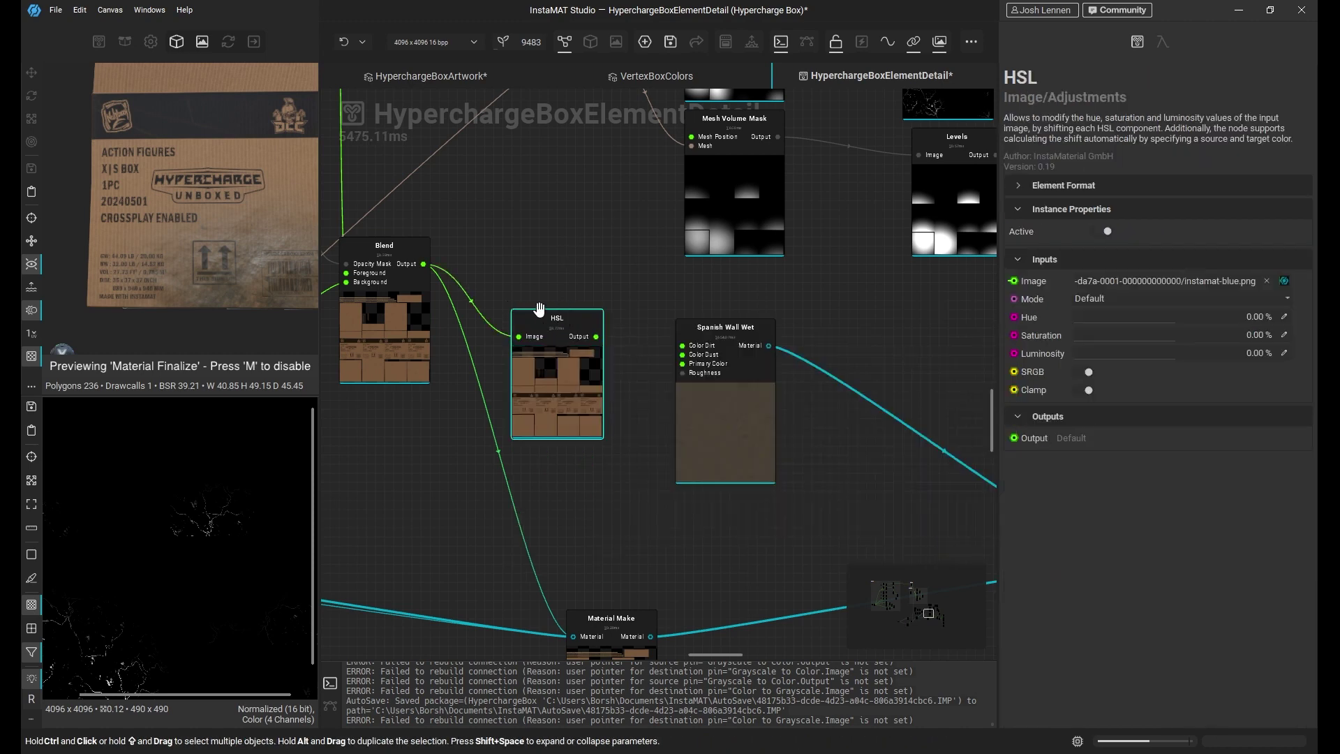
{"action": "left_click_drag", "start_coordinate": [597, 338], "coordinate": [683, 346]}
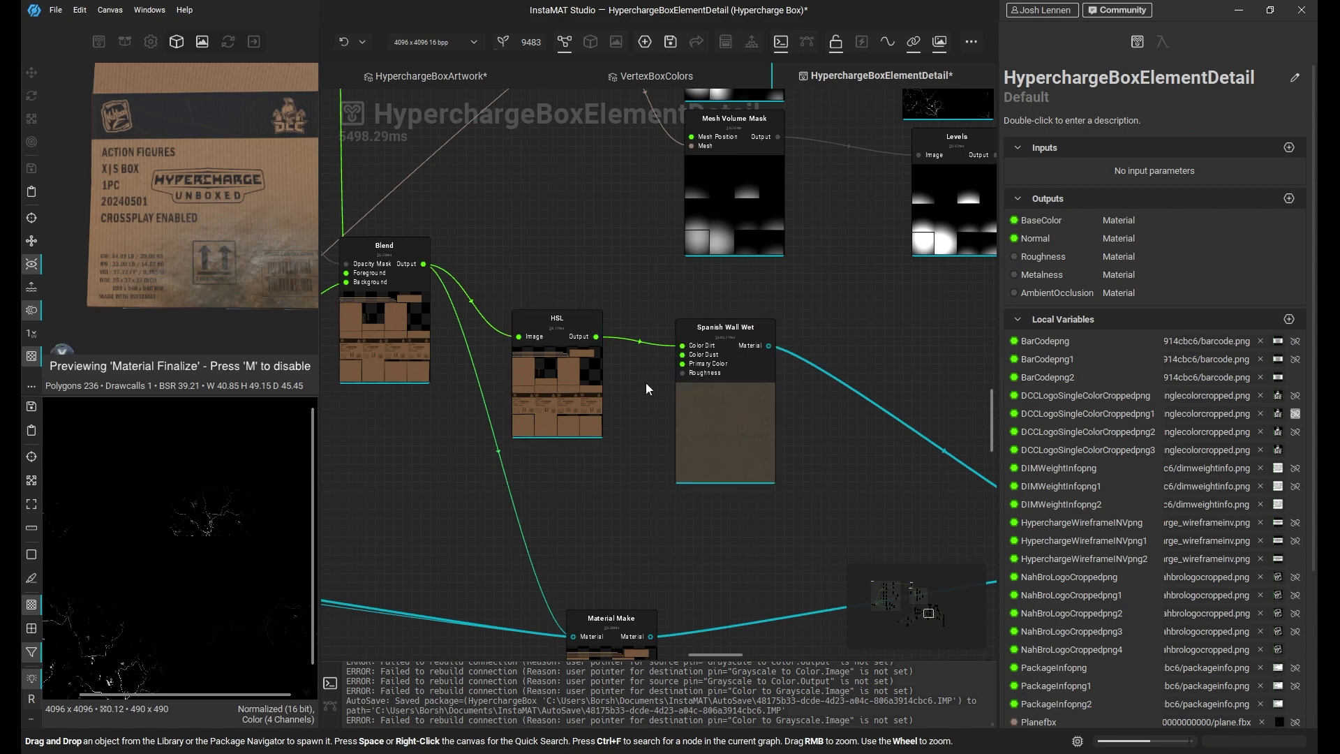
{"action": "left_click", "coordinate": [515, 345]}
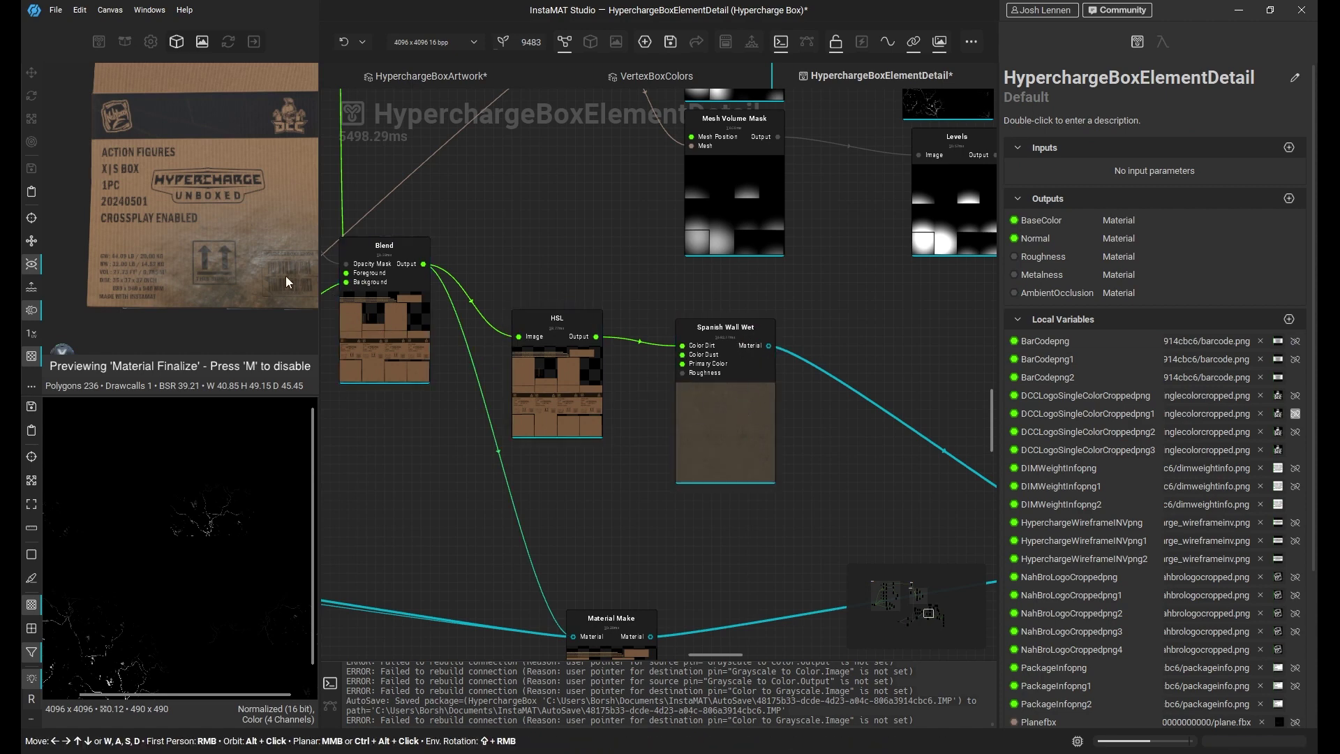
- Move the HSL connection on Spanish Wall Wet from Color Dirt to Primary Color and expand the node's Dirt settings
{"action": "left_click_drag", "start_coordinate": [269, 240], "coordinate": [225, 238], "text": "alt"}
{"action": "middle_click_drag", "start_coordinate": [824, 345], "coordinate": [532, 200]}
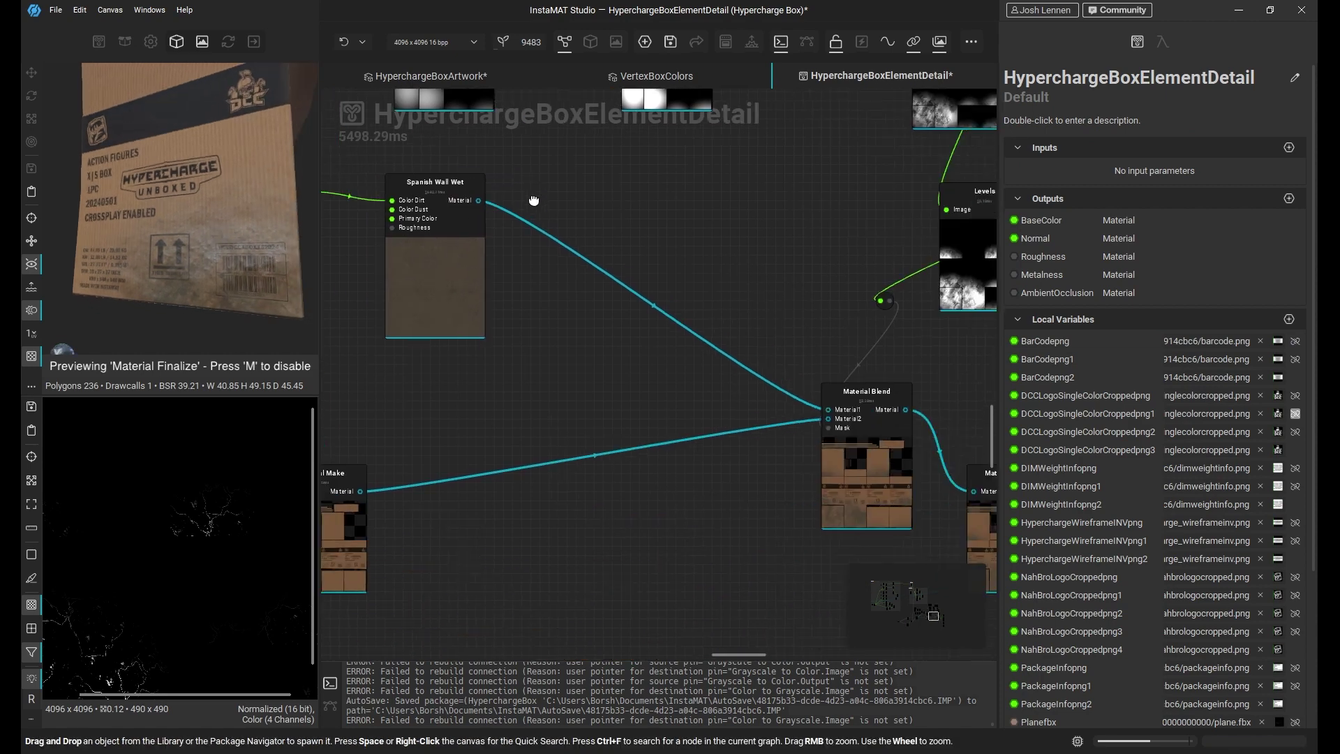
{"action": "middle_click_drag", "start_coordinate": [730, 340], "coordinate": [769, 372]}
{"action": "left_click_drag", "start_coordinate": [463, 308], "coordinate": [517, 312]}
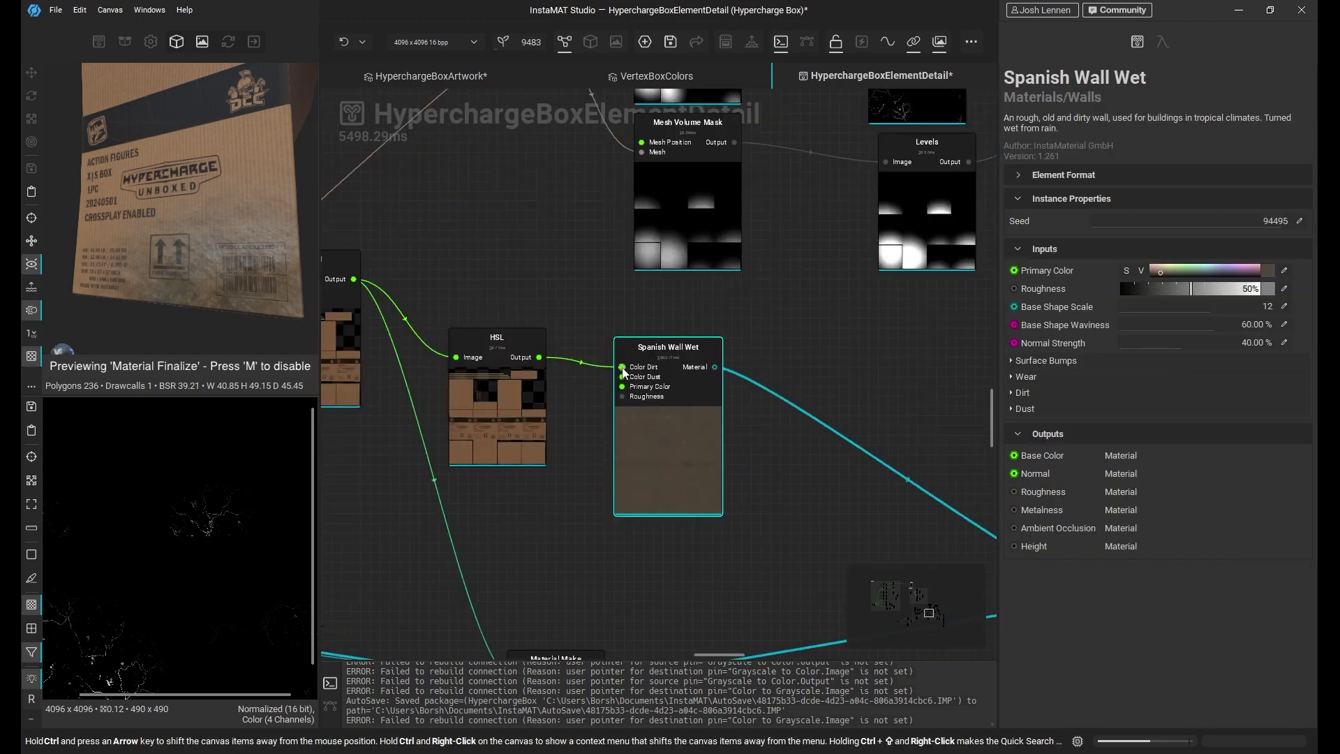
{"action": "left_click_drag", "start_coordinate": [622, 368], "coordinate": [622, 387]}
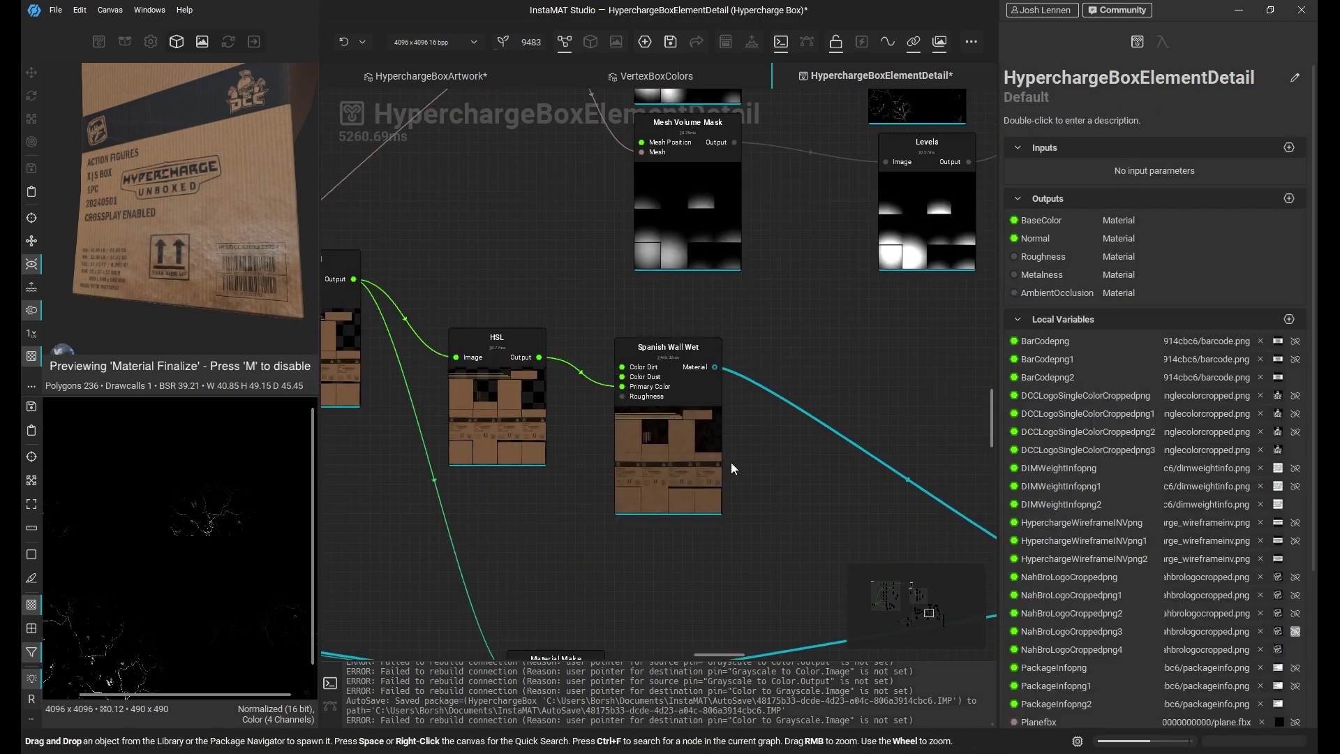
{"action": "left_click", "coordinate": [669, 442]}
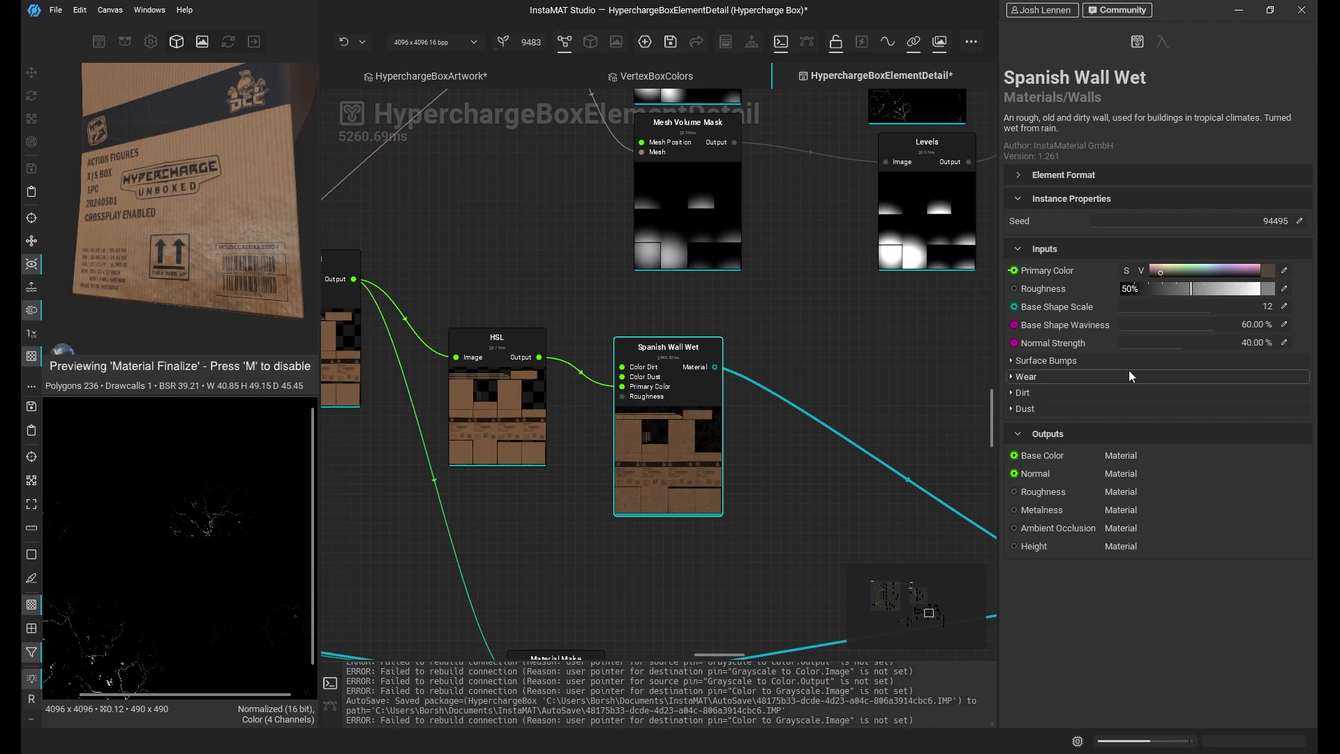
{"action": "left_click", "coordinate": [1023, 393]}
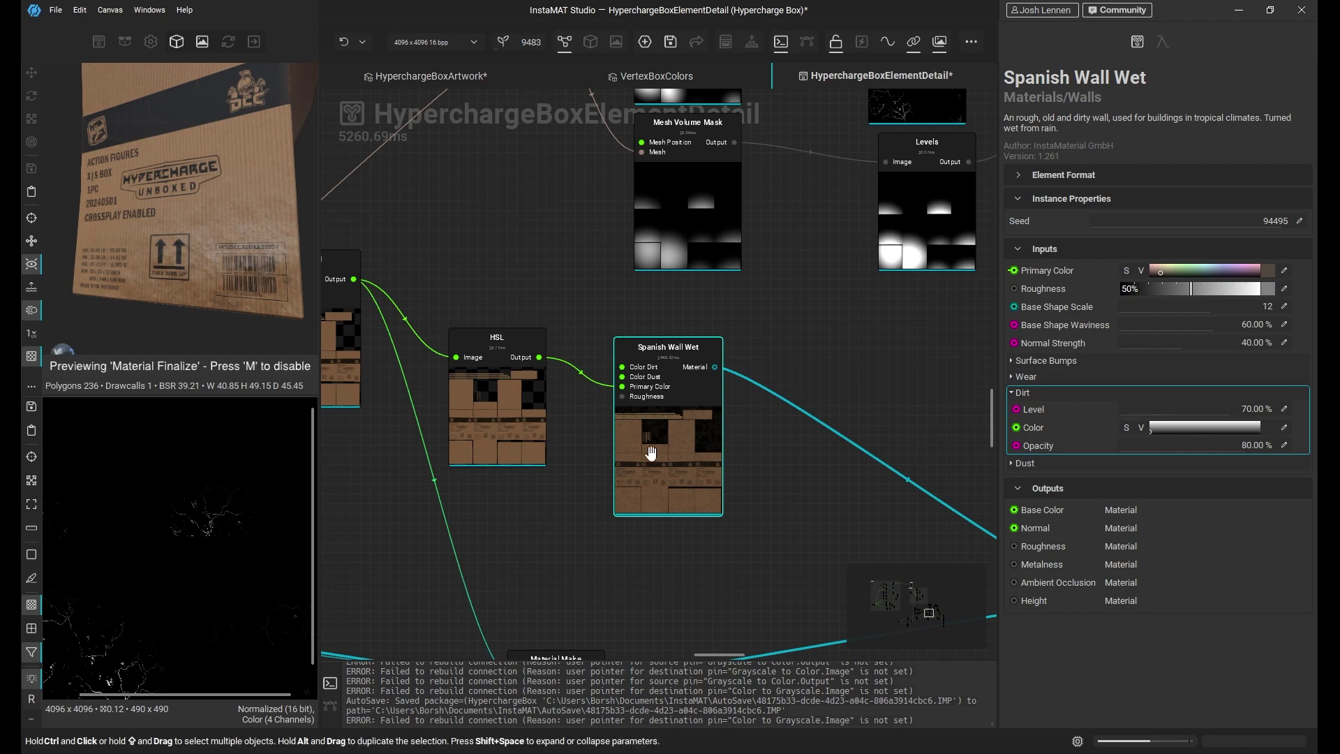
- Set the HSL node's Saturation to -10.58 % and Luminosity to -11.26 %, keeping the Default mode
{"action": "left_click", "coordinate": [530, 401]}
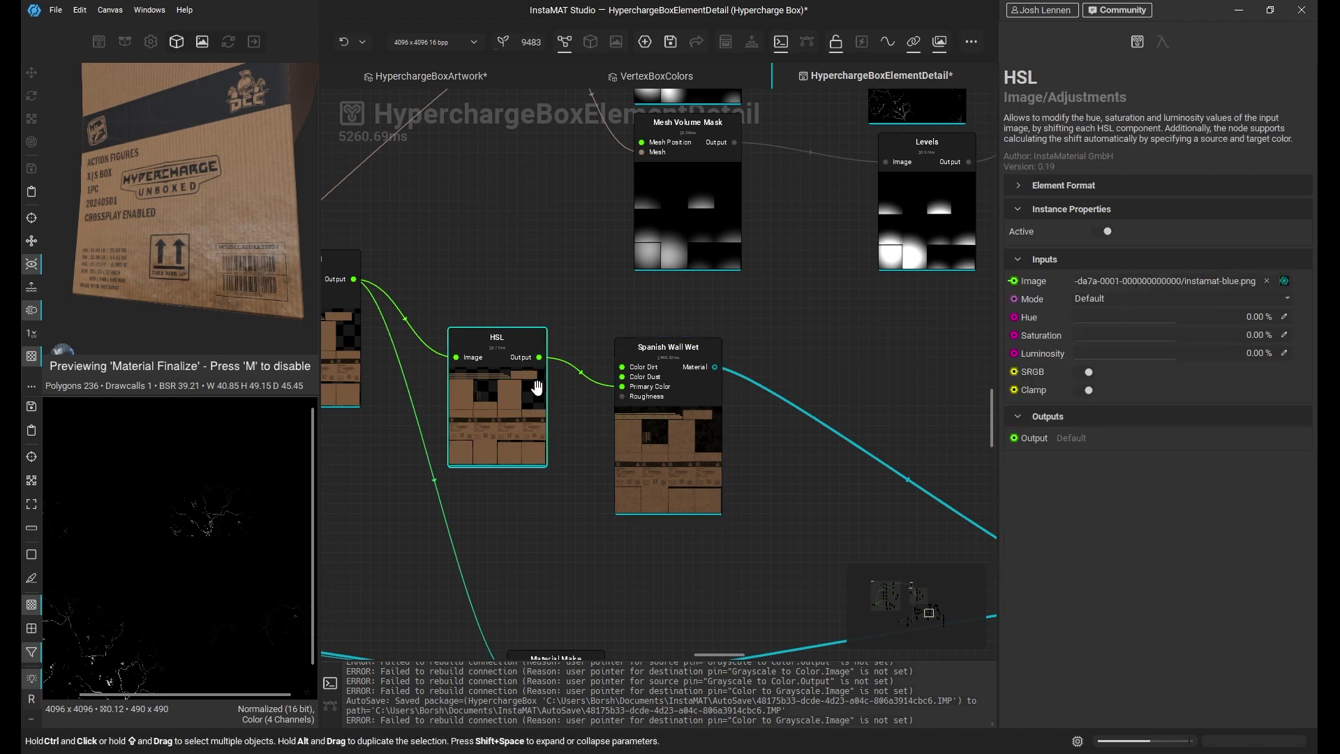
{"action": "left_click", "coordinate": [1113, 301]}
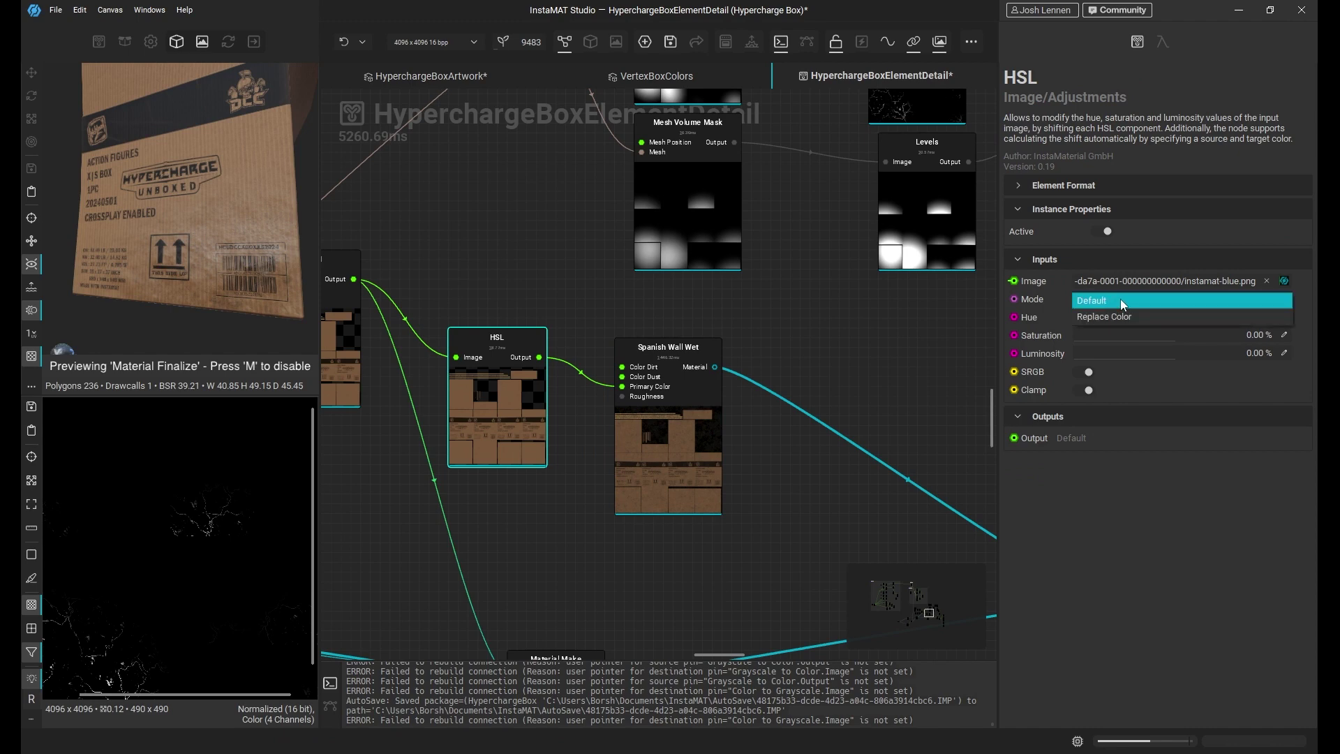
{"action": "left_click", "coordinate": [1124, 486]}
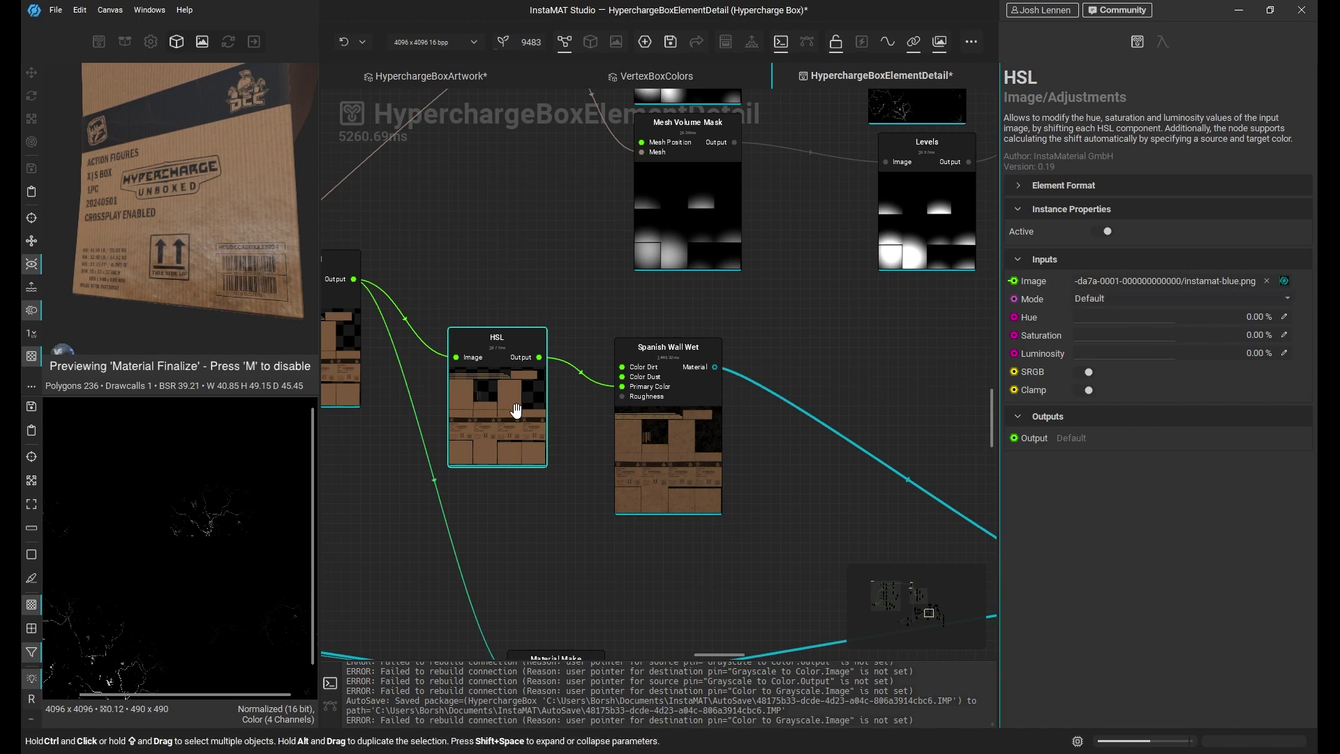
{"action": "left_click_drag", "start_coordinate": [1170, 357], "coordinate": [1165, 358]}
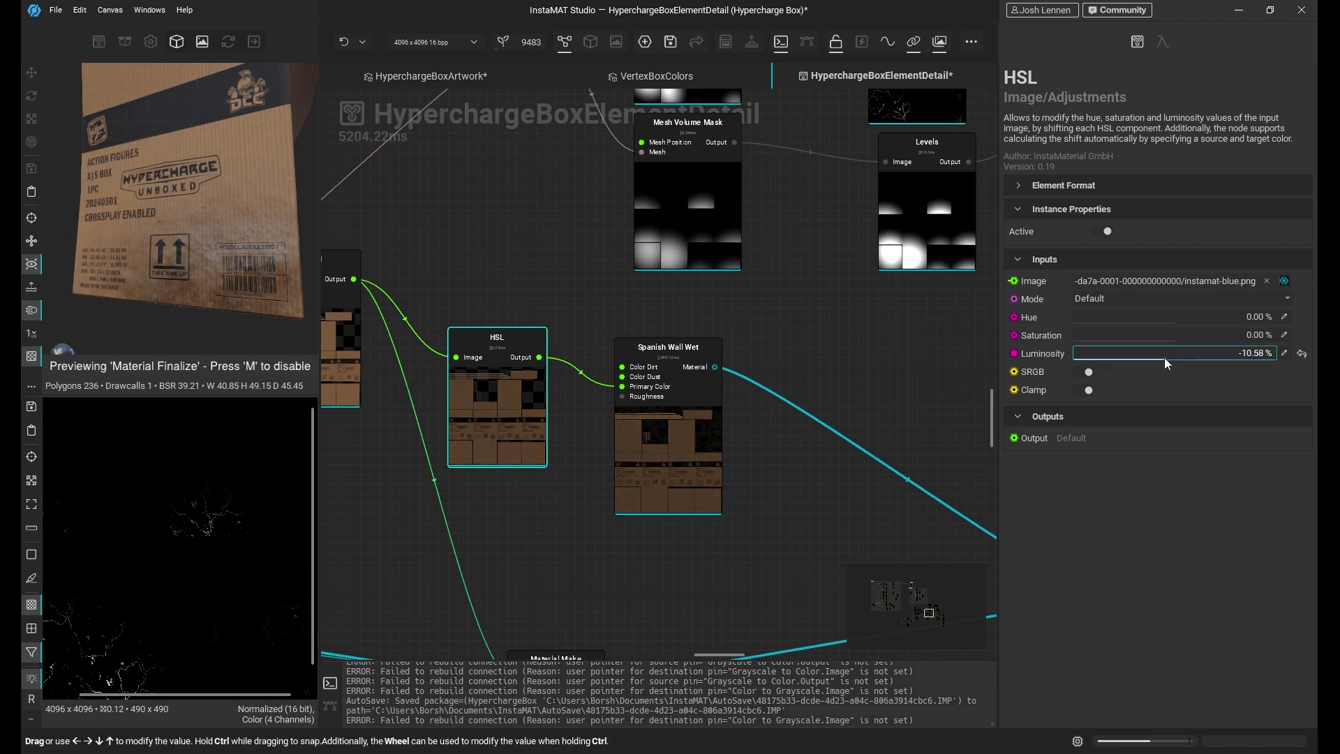
{"action": "mouse_move", "coordinate": [1174, 341]}
{"action": "left_mouse_down"}
{"action": "mouse_move", "coordinate": [1131, 342]}
{"action": "mouse_move", "coordinate": [1168, 338]}
{"action": "mouse_move", "coordinate": [1163, 354]}
{"action": "left_mouse_up"}
{"action": "left_click_drag", "start_coordinate": [236, 305], "coordinate": [220, 279]}
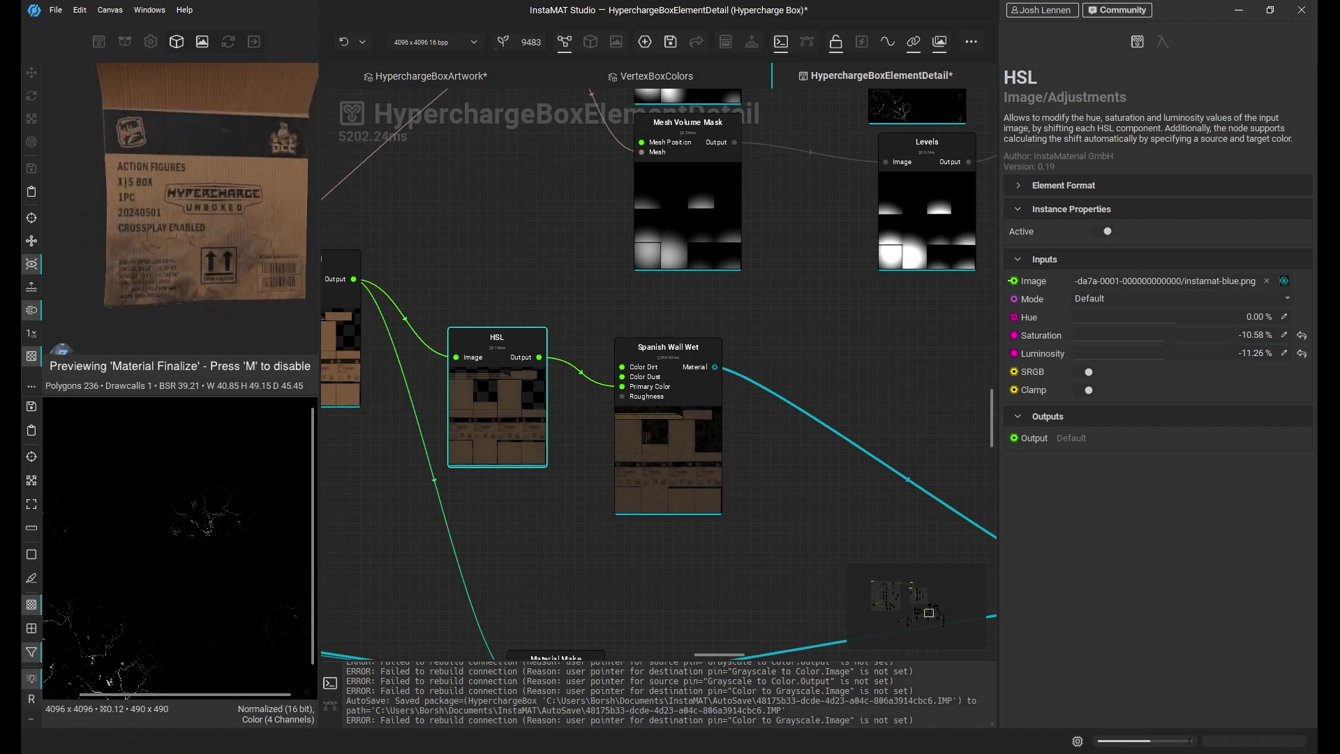
{"action": "scroll", "coordinate": [220, 283], "scroll_direction": "up", "scroll_amount": 2}
{"action": "middle_click_drag", "start_coordinate": [219, 285], "coordinate": [195, 251]}
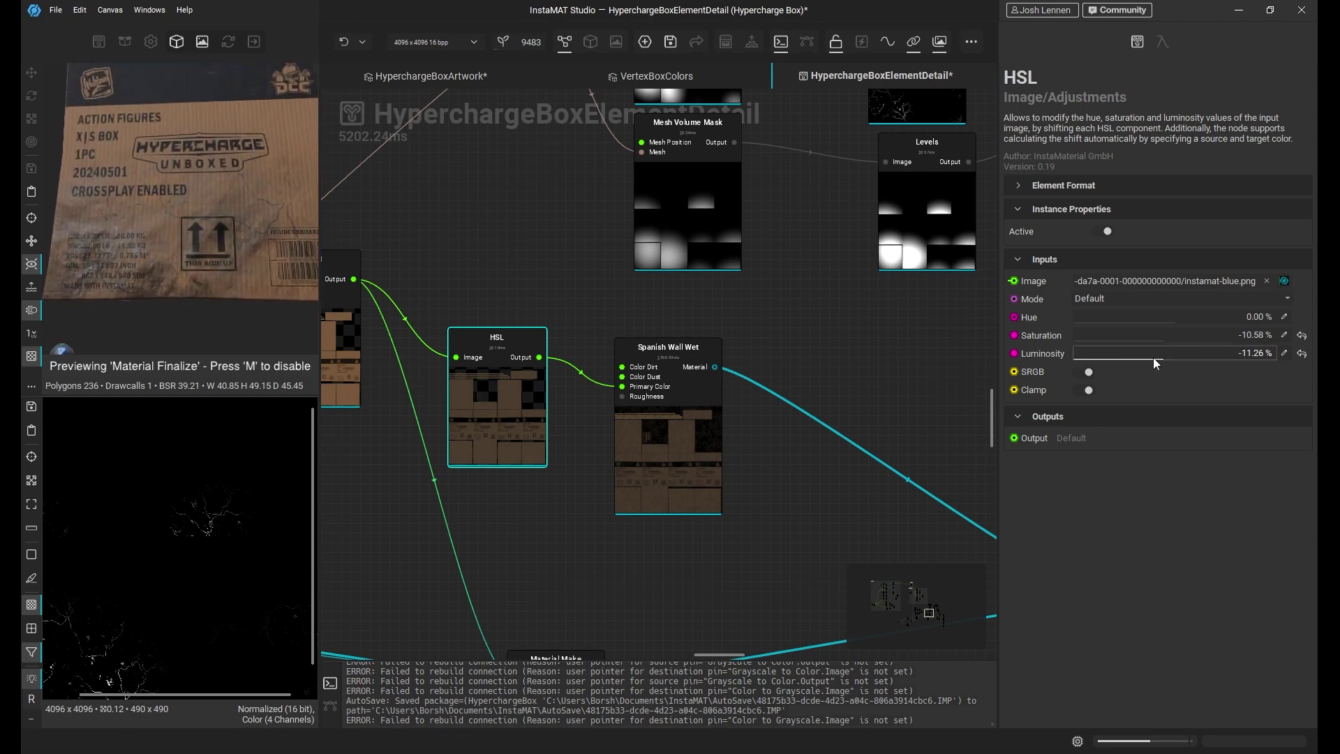
- Raise the HSL node's Luminosity to -2.39 %
{"action": "left_click_drag", "start_coordinate": [1162, 356], "coordinate": [1173, 356]}
{"action": "scroll", "coordinate": [174, 210], "scroll_direction": "down", "scroll_amount": 3}
{"action": "left_click_drag", "start_coordinate": [168, 279], "coordinate": [161, 241]}
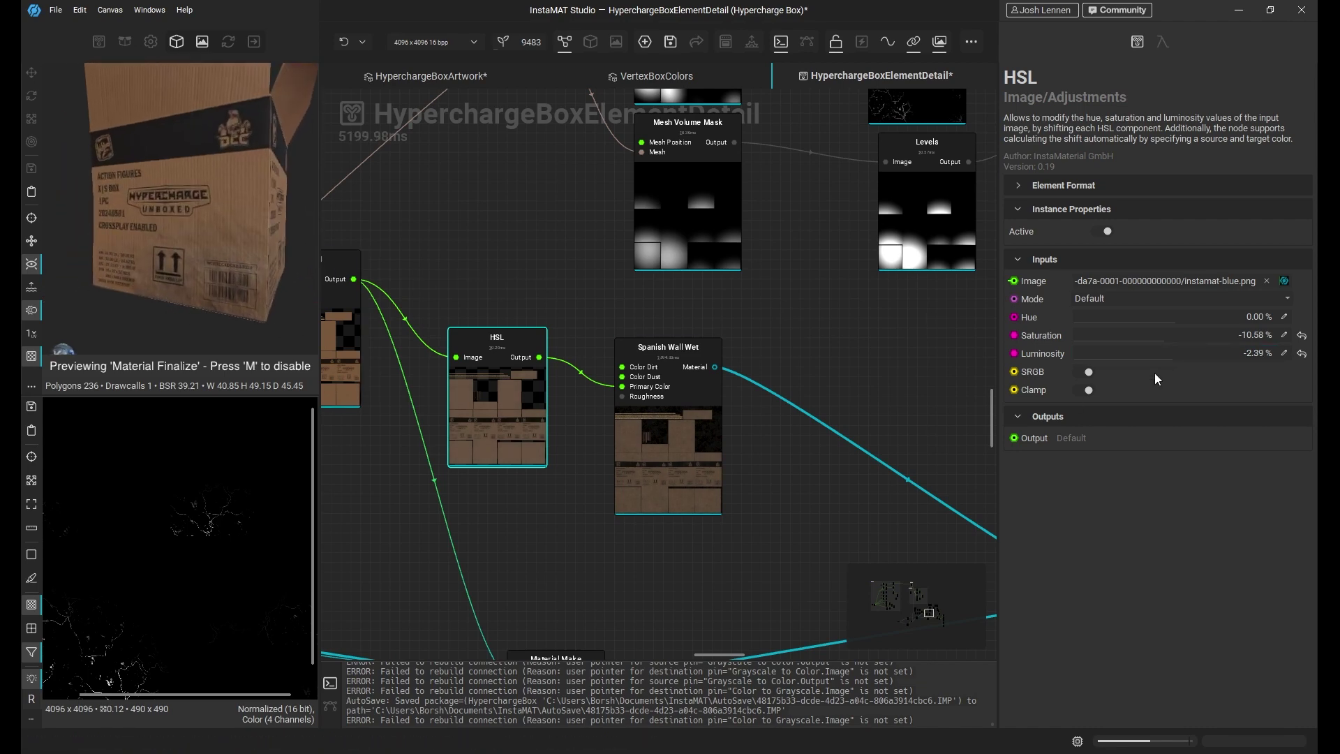
- Set the HSL node's Saturation to -1.02 % and Luminosity to -6.48 %, then inspect the wet area on the box
{"action": "left_click_drag", "start_coordinate": [1163, 339], "coordinate": [1169, 358]}
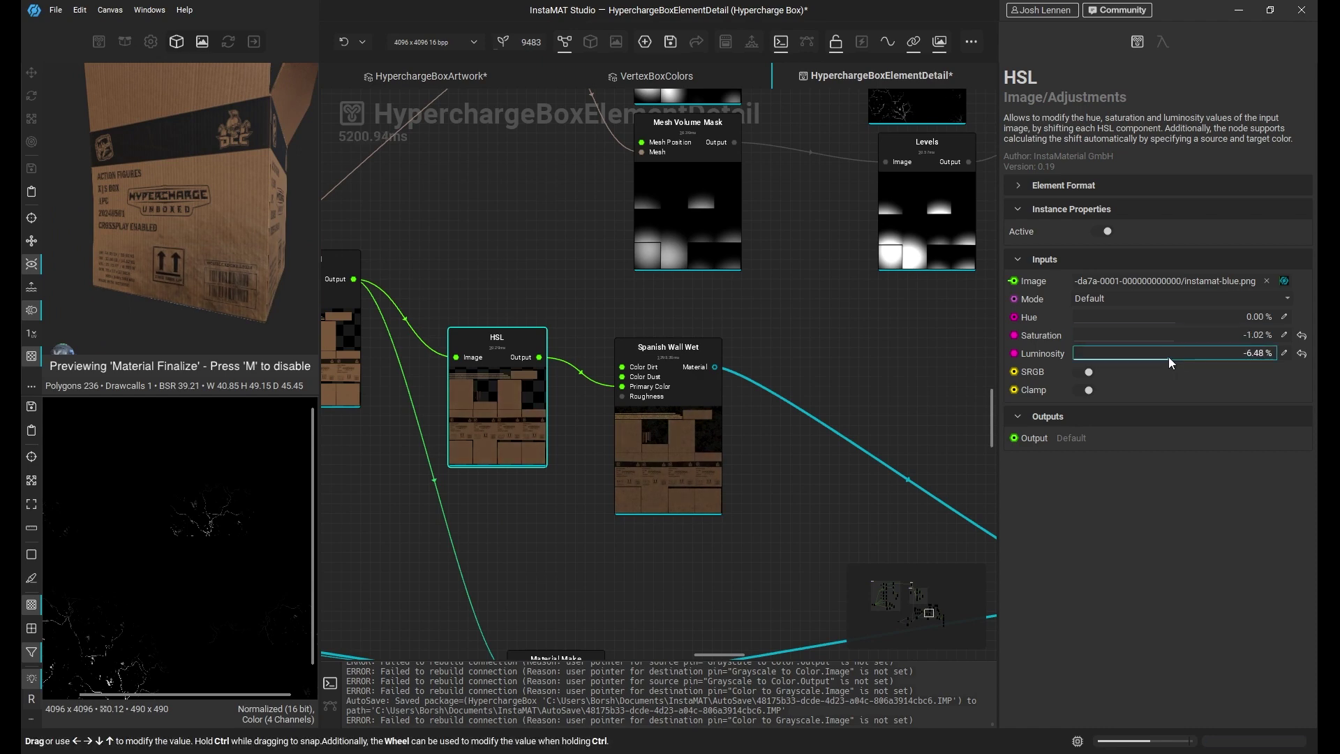
{"action": "left_click_drag", "start_coordinate": [217, 272], "coordinate": [294, 247]}
{"action": "right_click_drag", "start_coordinate": [294, 247], "coordinate": [175, 252], "text": "shift"}
{"action": "left_click_drag", "start_coordinate": [175, 251], "coordinate": [90, 269]}
{"action": "scroll", "coordinate": [77, 279], "scroll_direction": "up", "scroll_amount": 3}
{"action": "middle_click_drag", "start_coordinate": [49, 297], "coordinate": [60, 287]}
{"action": "left_click_drag", "start_coordinate": [59, 287], "coordinate": [175, 258]}
{"action": "scroll", "coordinate": [174, 259], "scroll_direction": "up", "scroll_amount": 2}
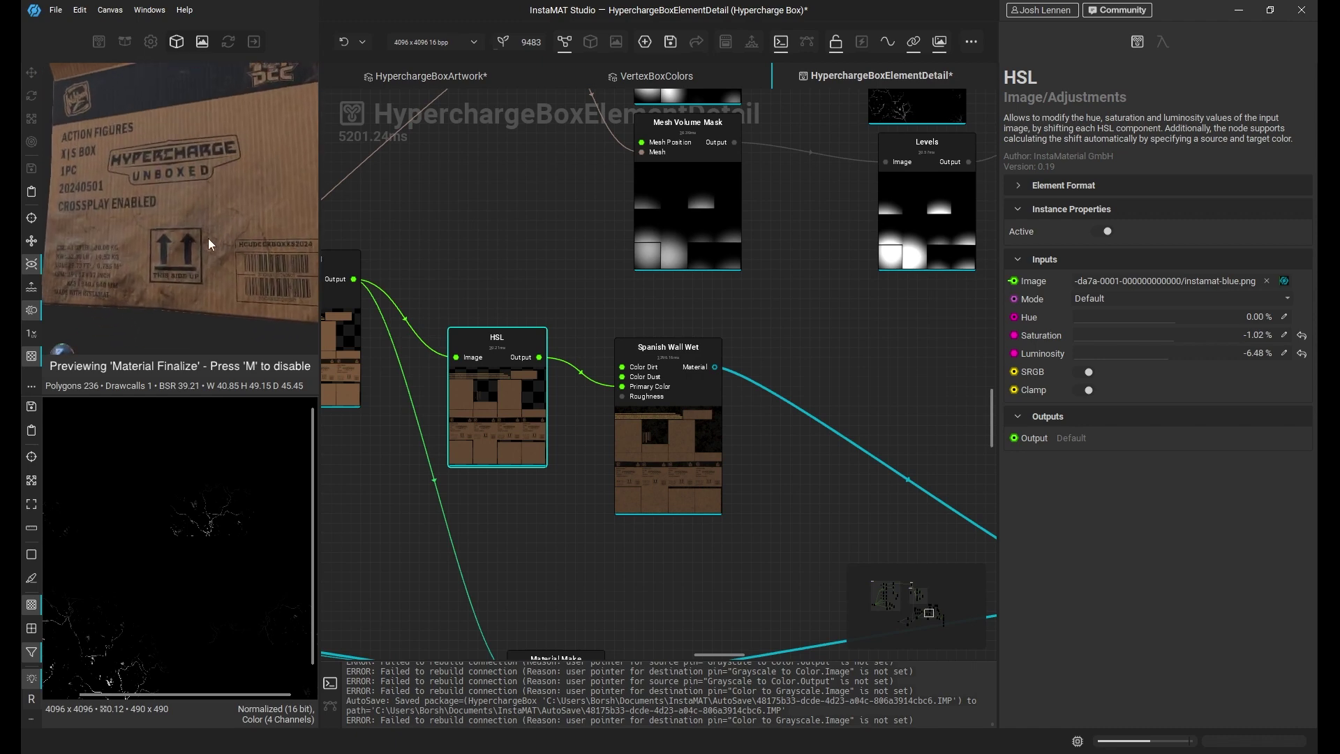
- Set the Width of the Scratches Structured node to 0.58
{"action": "middle_click_drag", "start_coordinate": [543, 220], "coordinate": [585, 396]}
{"action": "middle_click_drag", "start_coordinate": [562, 320], "coordinate": [407, 614]}
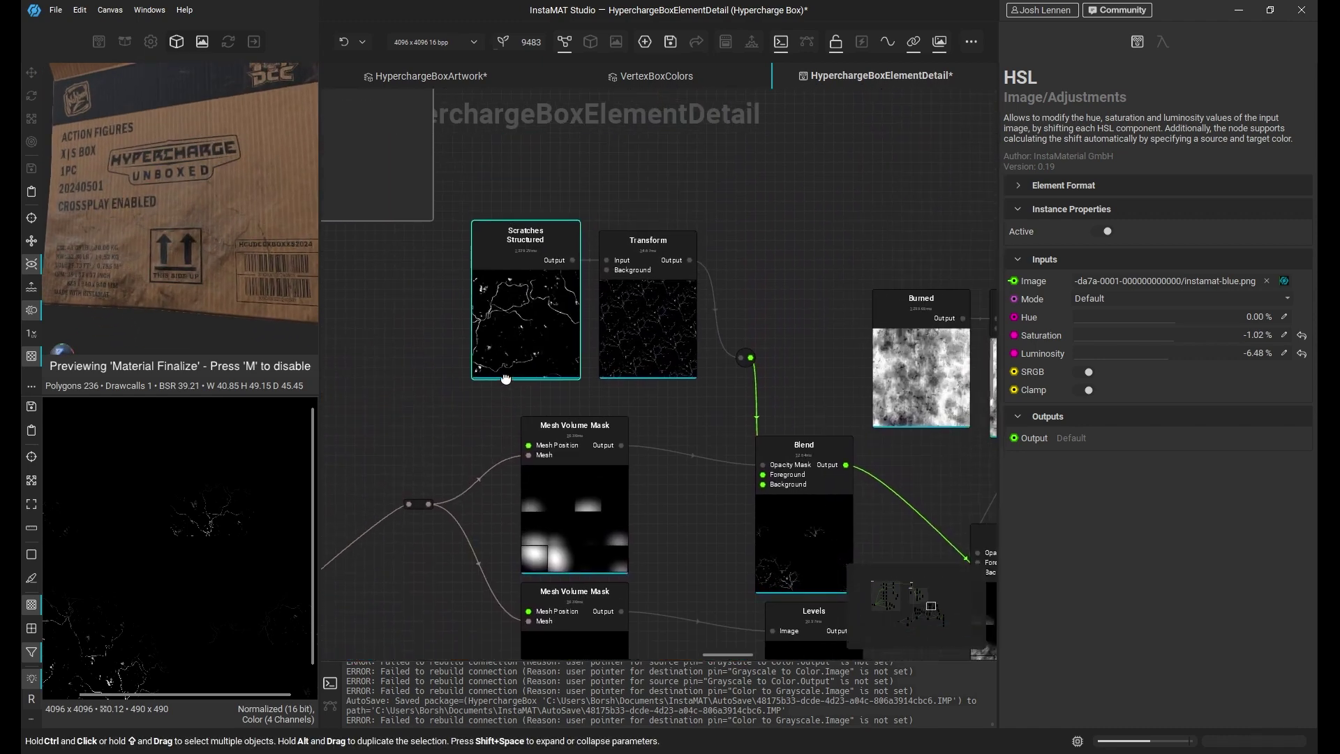
{"action": "left_click", "coordinate": [553, 300]}
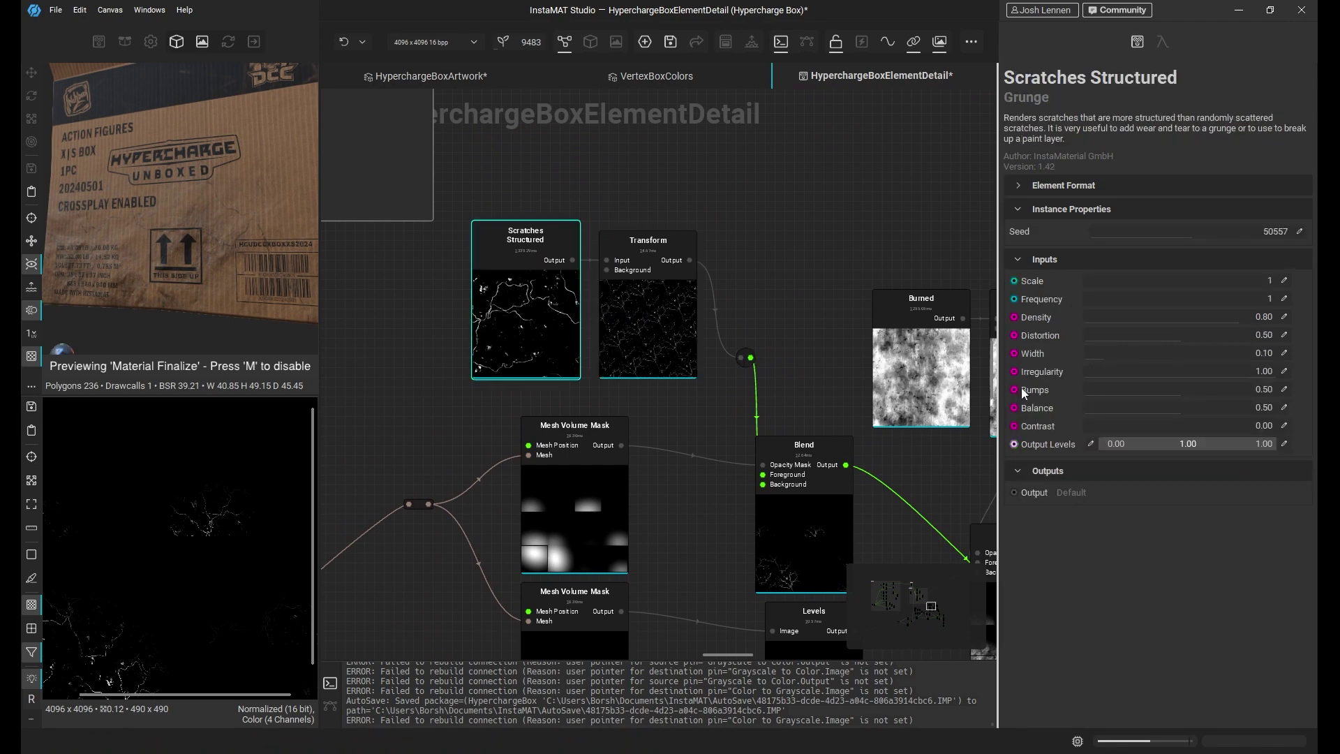
{"action": "left_click_drag", "start_coordinate": [1105, 356], "coordinate": [1116, 358]}
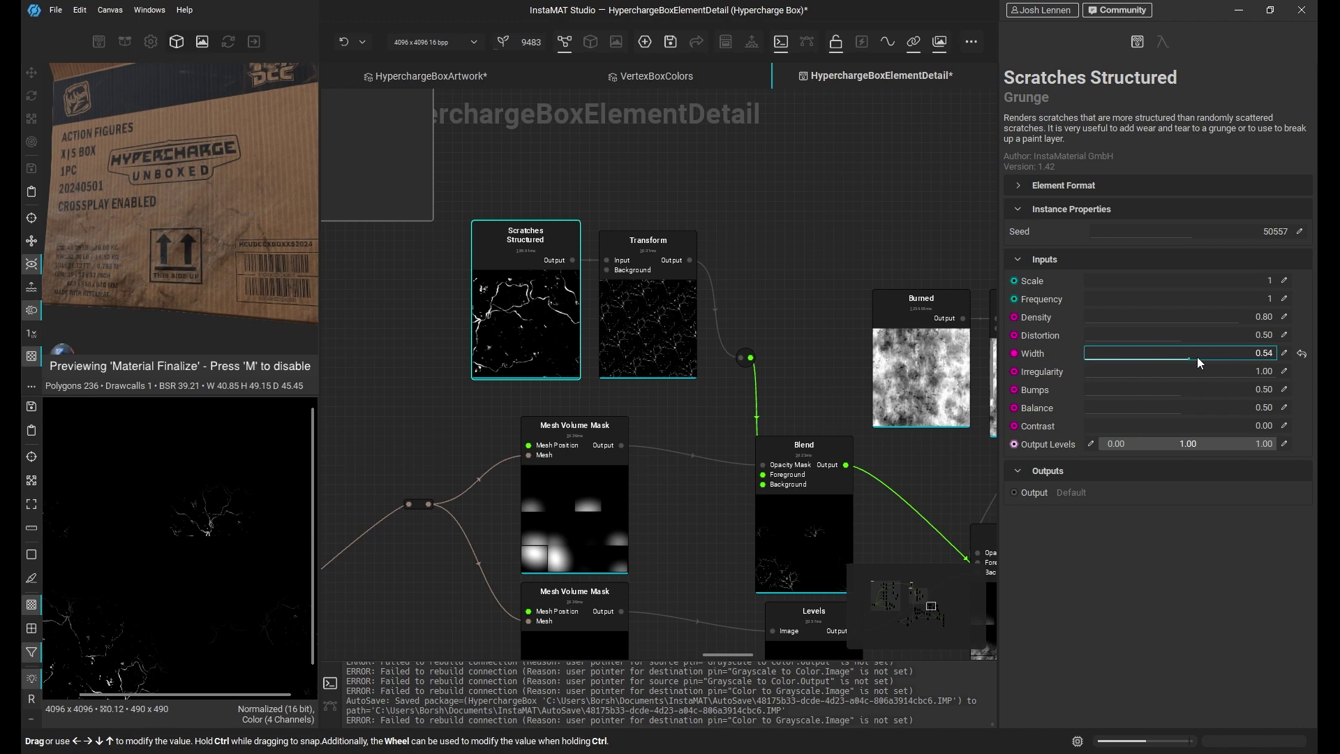
{"action": "scroll", "coordinate": [195, 281], "scroll_direction": "up", "scroll_amount": 2}
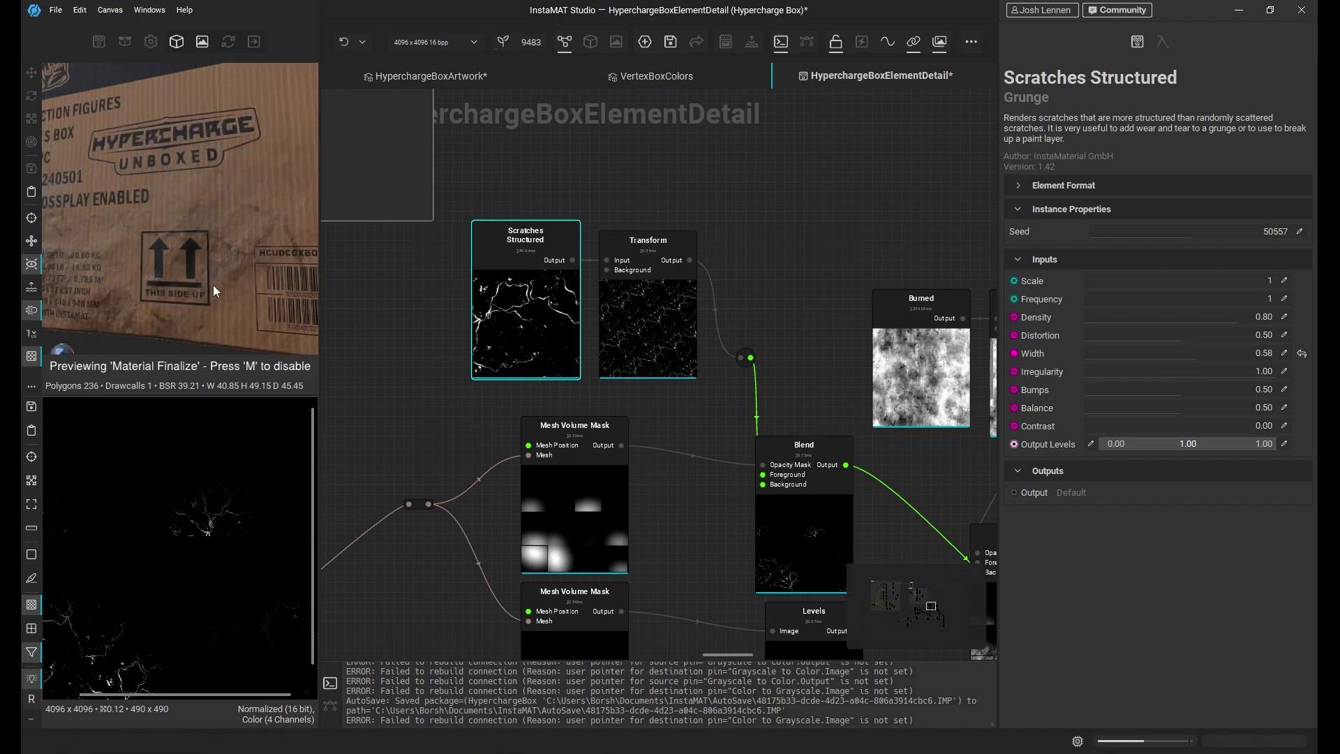
- Set the Scratches Structured node's Scale to 2 and its Seed to 48110
{"action": "left_click_drag", "start_coordinate": [212, 286], "coordinate": [212, 253]}
{"action": "scroll", "coordinate": [210, 257], "scroll_direction": "down", "scroll_amount": 2}
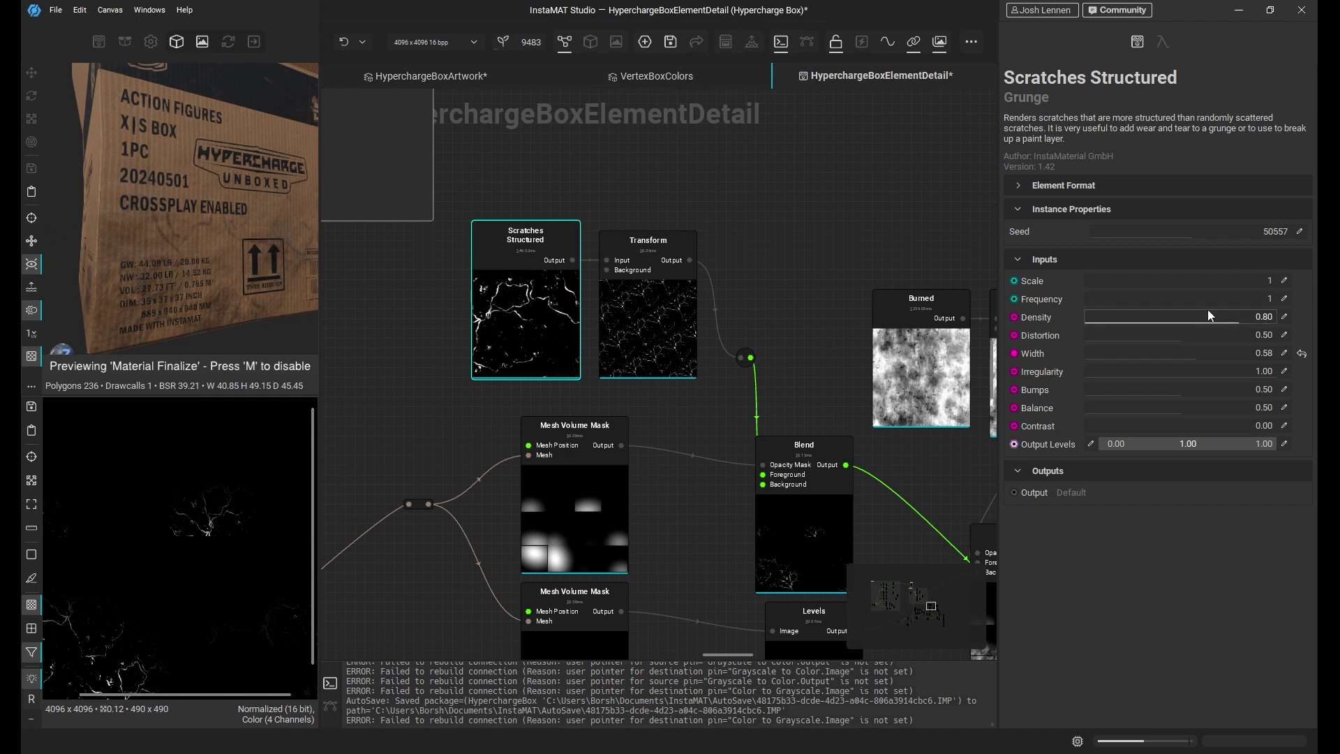
{"action": "left_click", "coordinate": [1117, 283]}
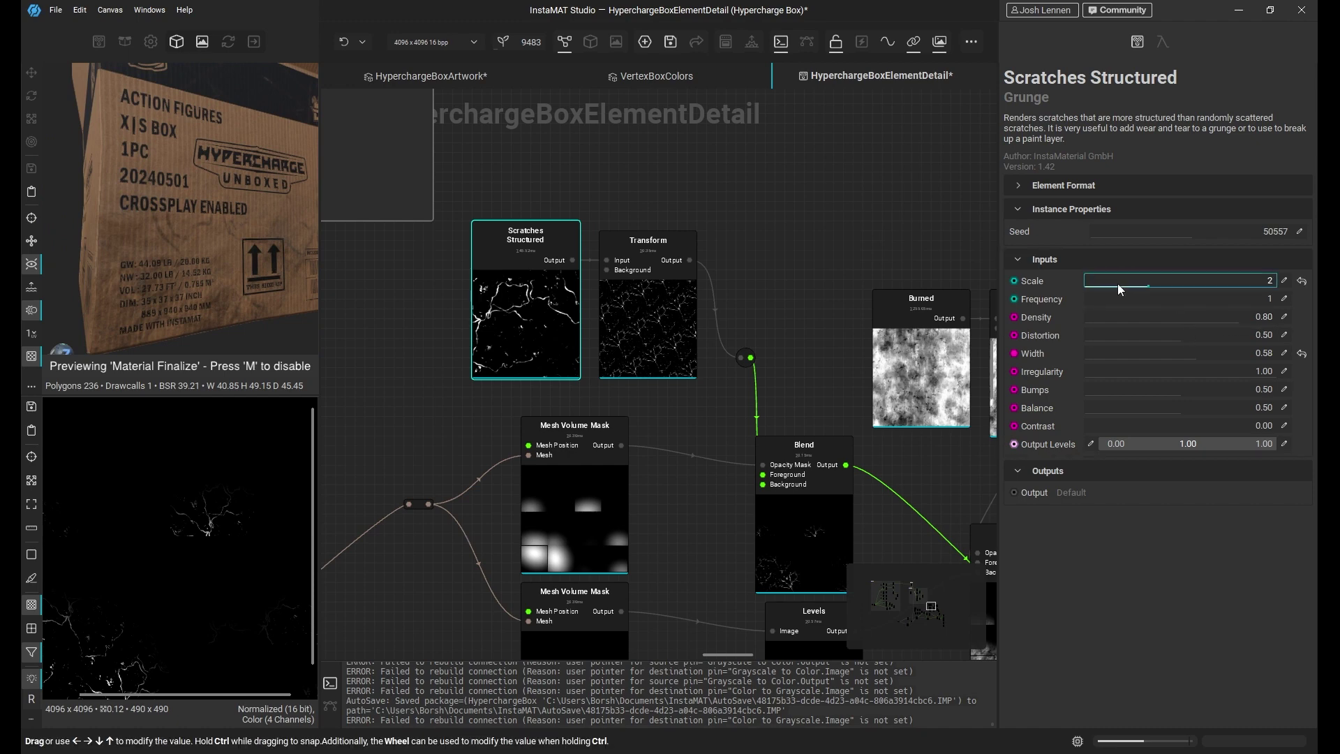
{"action": "left_click", "coordinate": [1183, 238]}
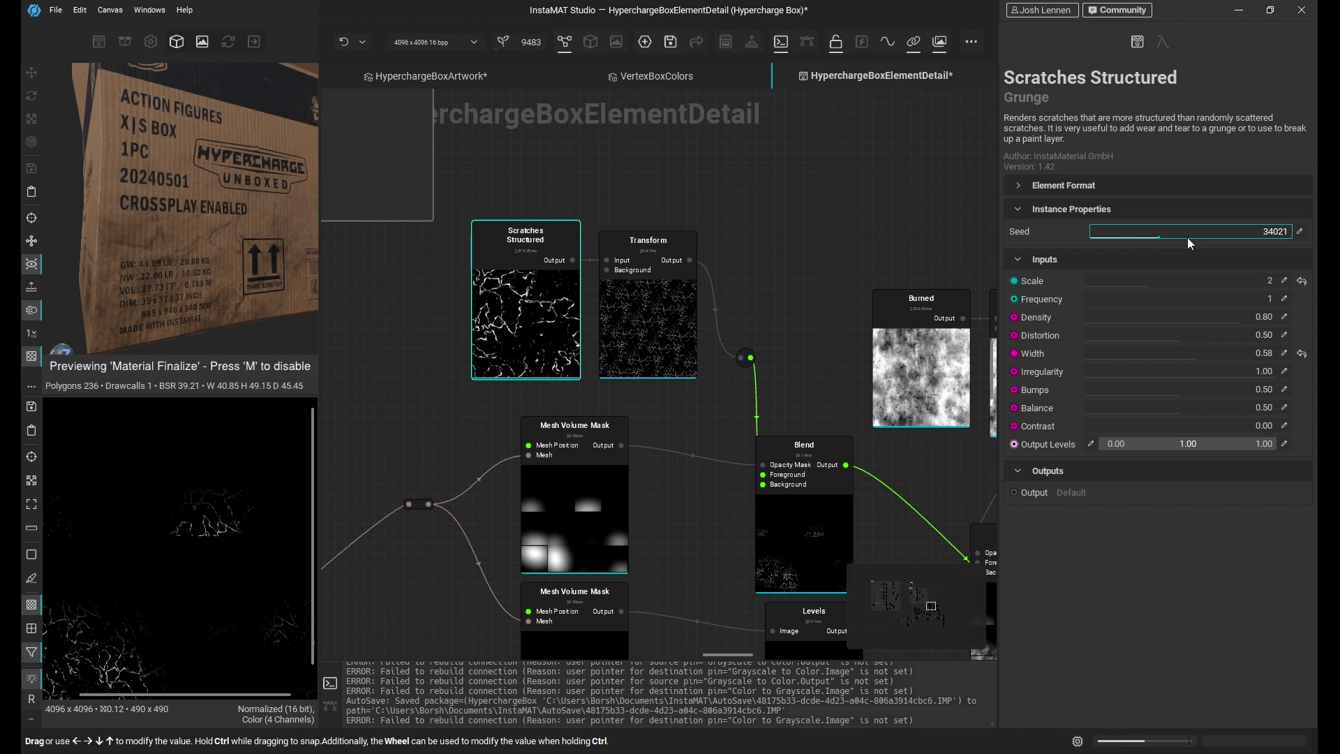
{"action": "left_click", "coordinate": [1187, 237]}
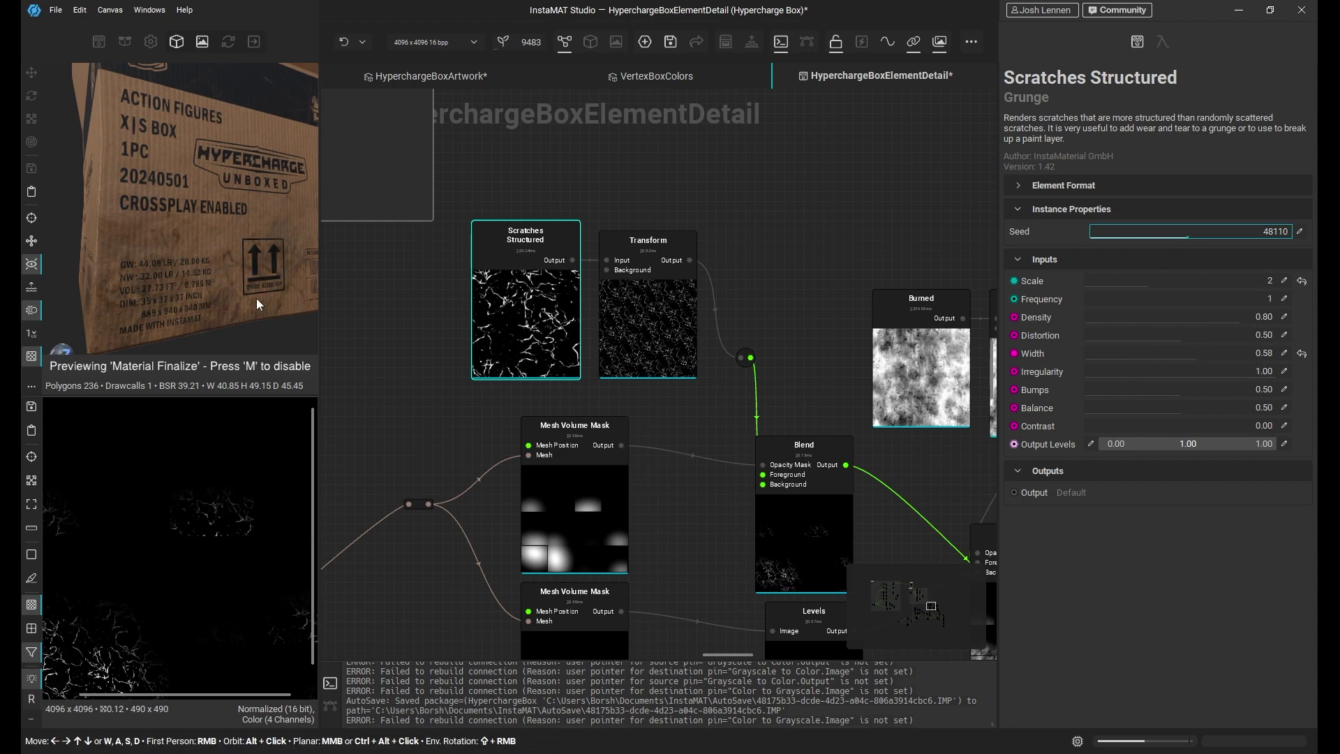
{"action": "left_click_drag", "start_coordinate": [256, 299], "coordinate": [293, 279]}
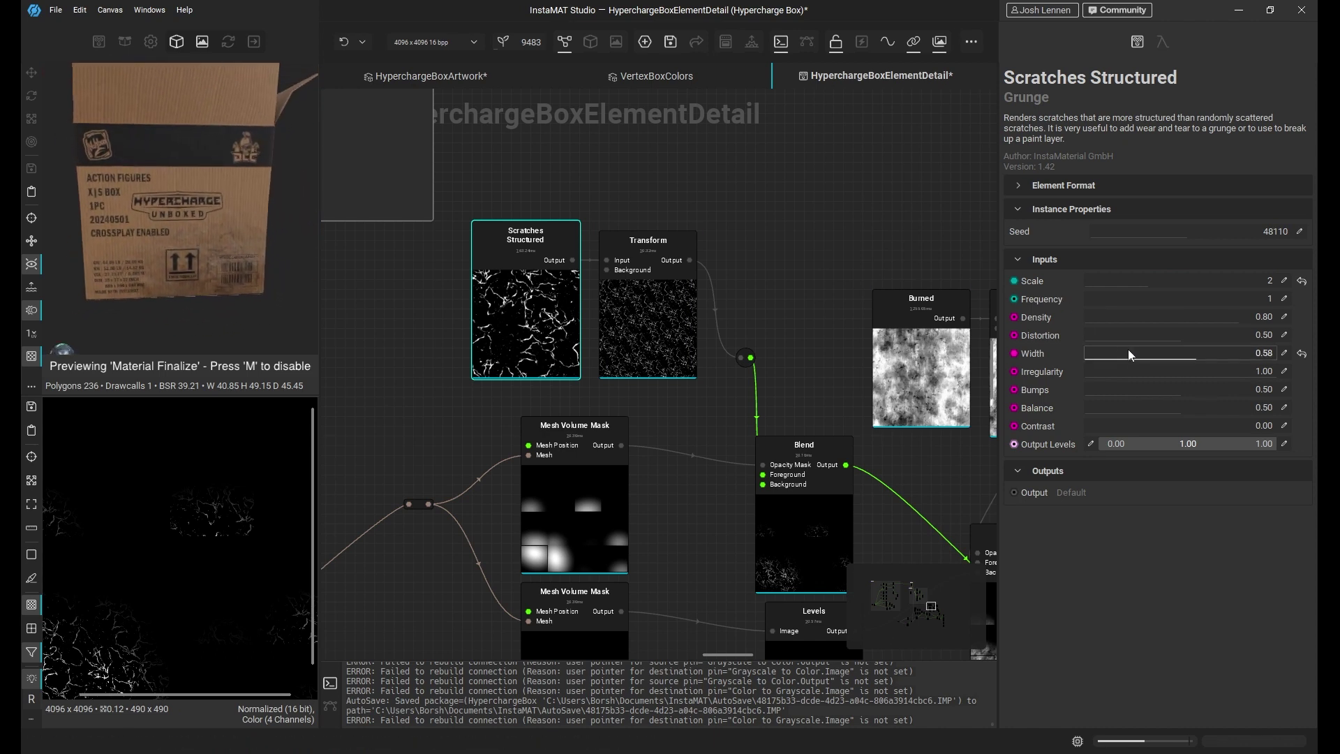
- Set the Scratches Structured node's Irregularity to 0.64 and Balance to 0.43, keeping Contrast at 0.00
{"action": "left_click", "coordinate": [1160, 373]}
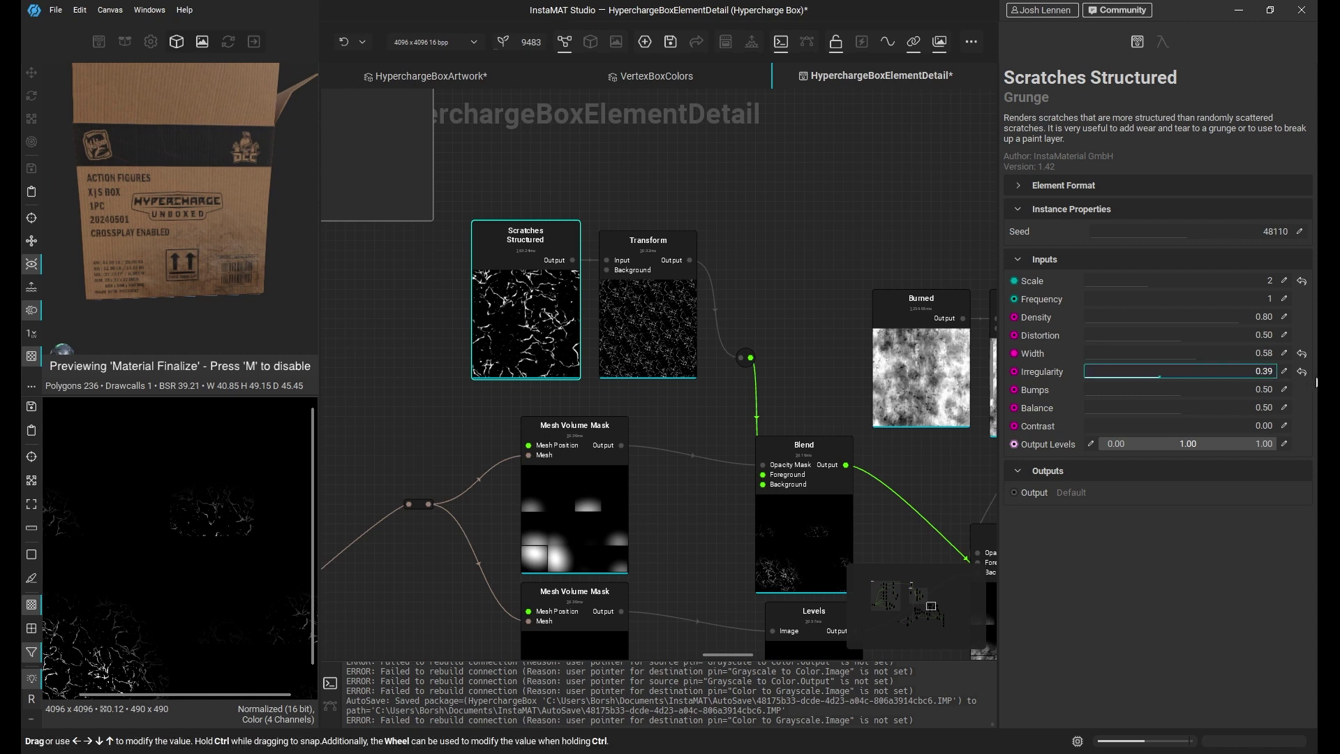
{"action": "left_click", "coordinate": [1302, 372]}
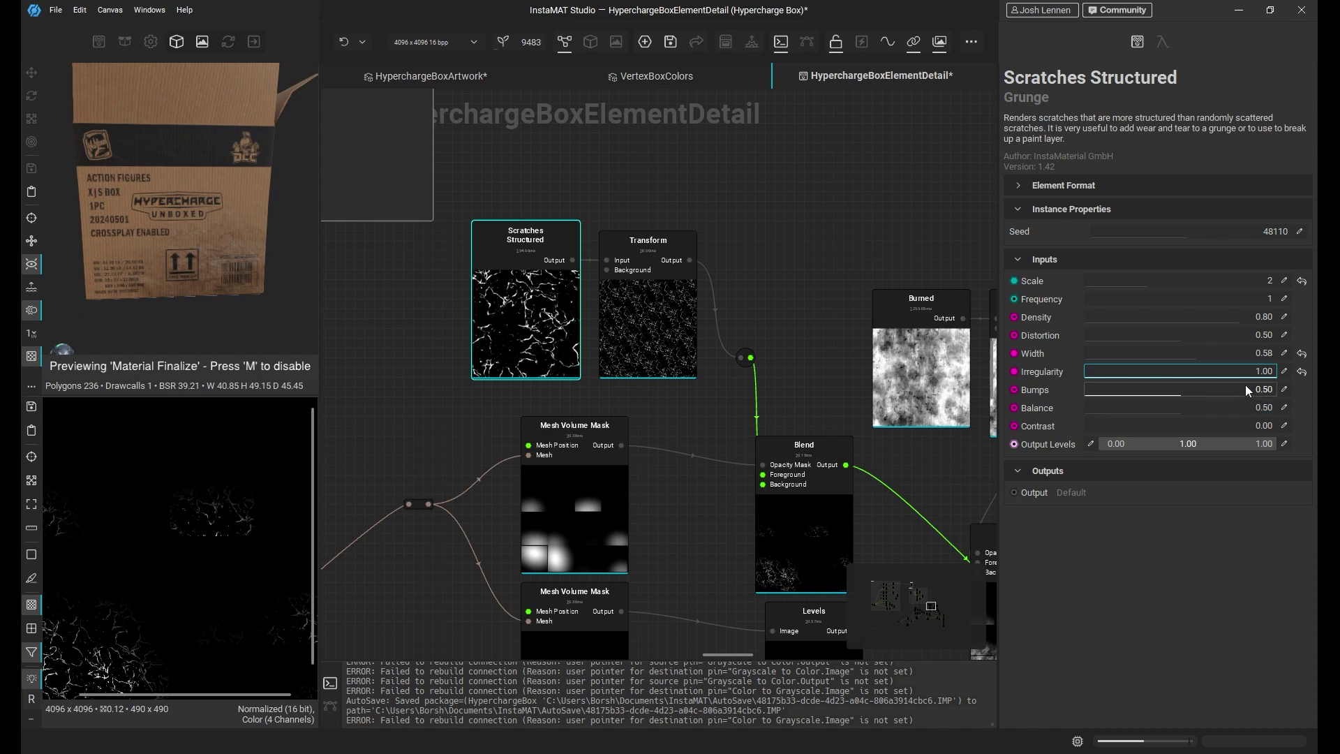
{"action": "left_click_drag", "start_coordinate": [1209, 378], "coordinate": [1208, 378]}
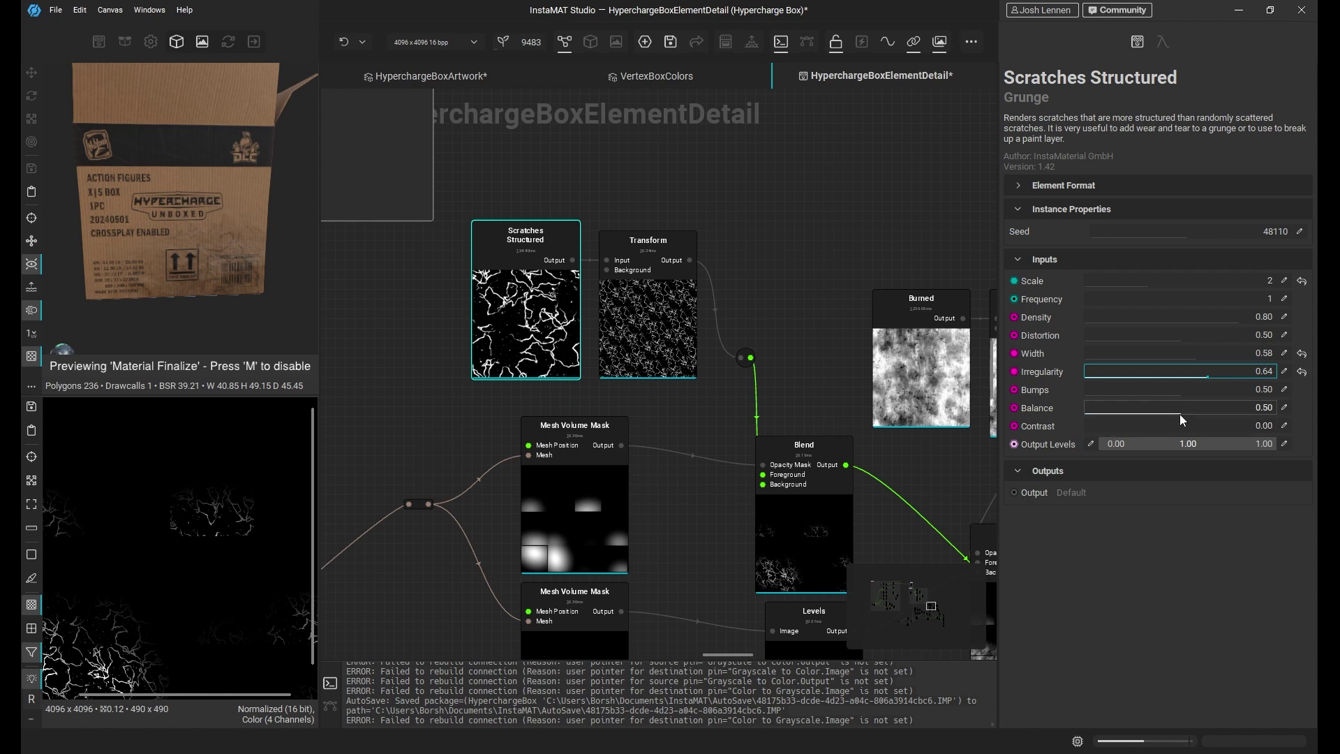
{"action": "left_click_drag", "start_coordinate": [1167, 414], "coordinate": [1146, 432]}
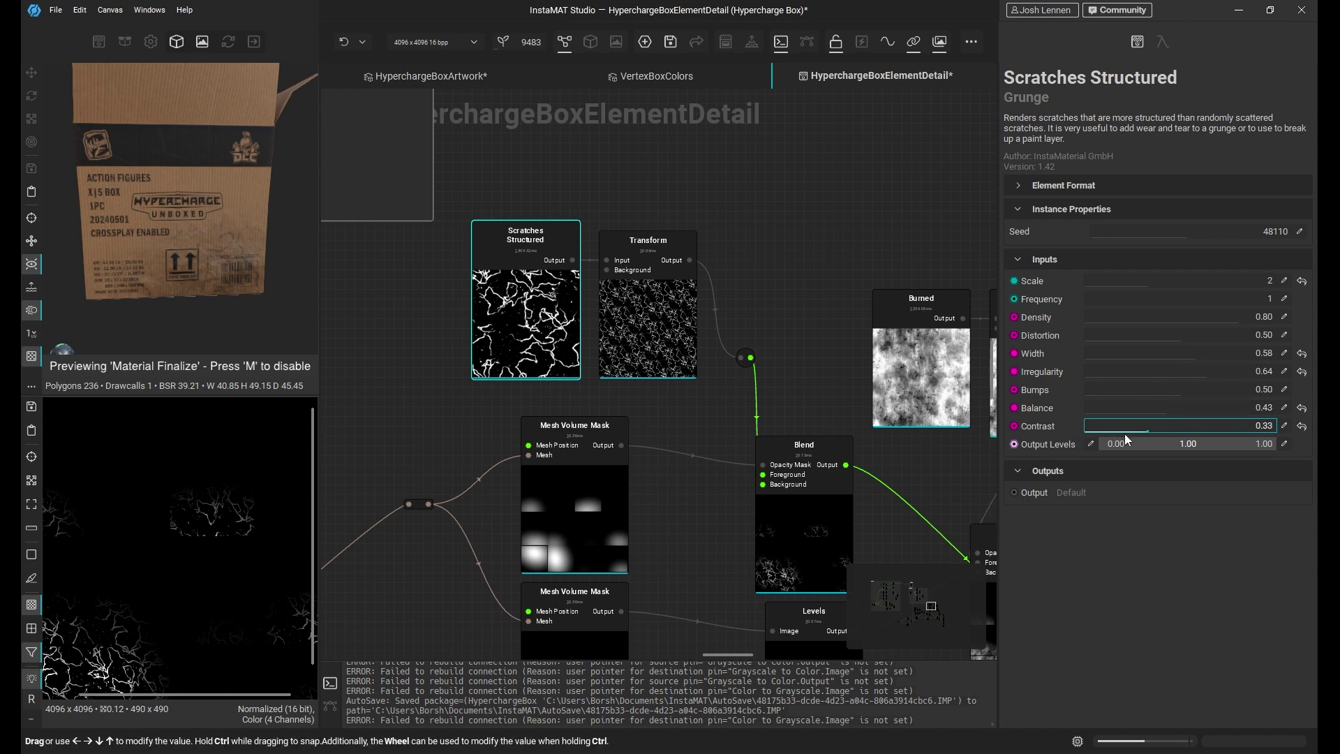
{"action": "left_click", "coordinate": [1086, 435]}
{"action": "left_click_drag", "start_coordinate": [182, 263], "coordinate": [155, 281]}
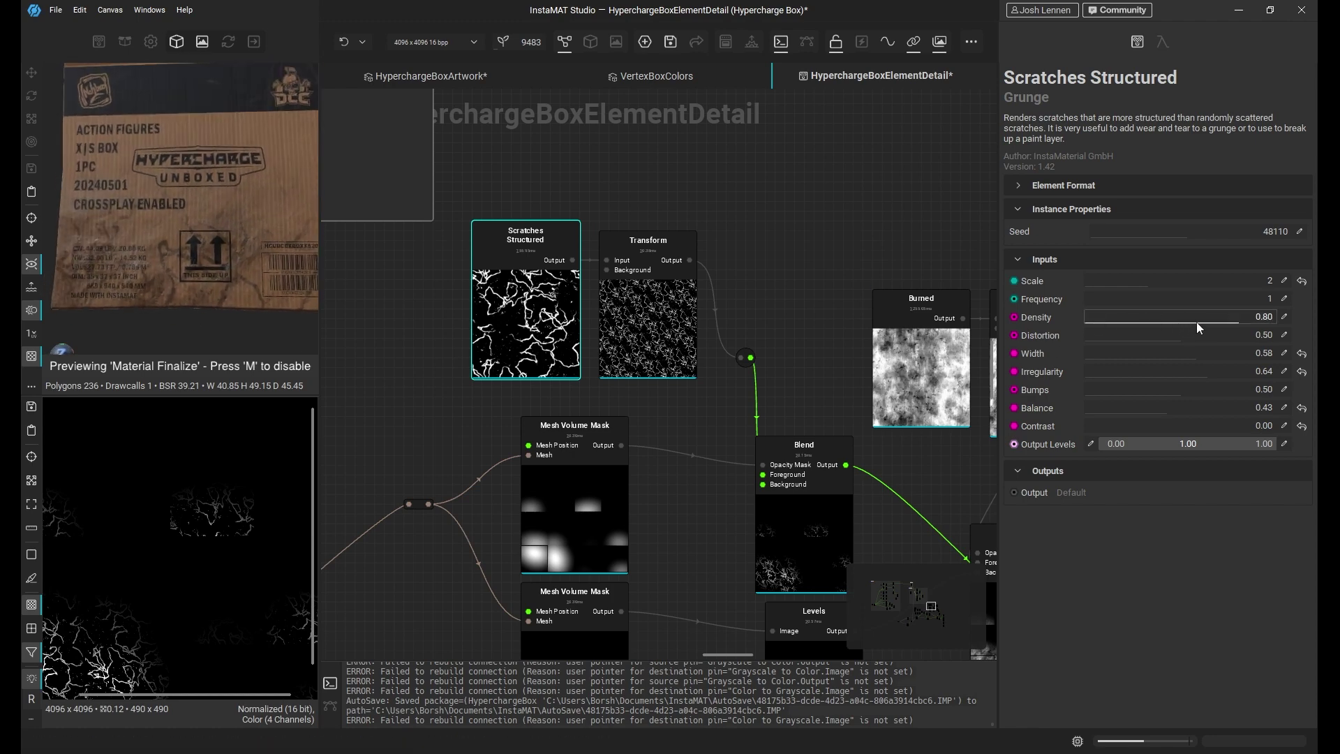
- Space out the scratches Transform node and the Blend node it feeds to make room between them
{"action": "middle_click_drag", "start_coordinate": [816, 340], "coordinate": [650, 303]}
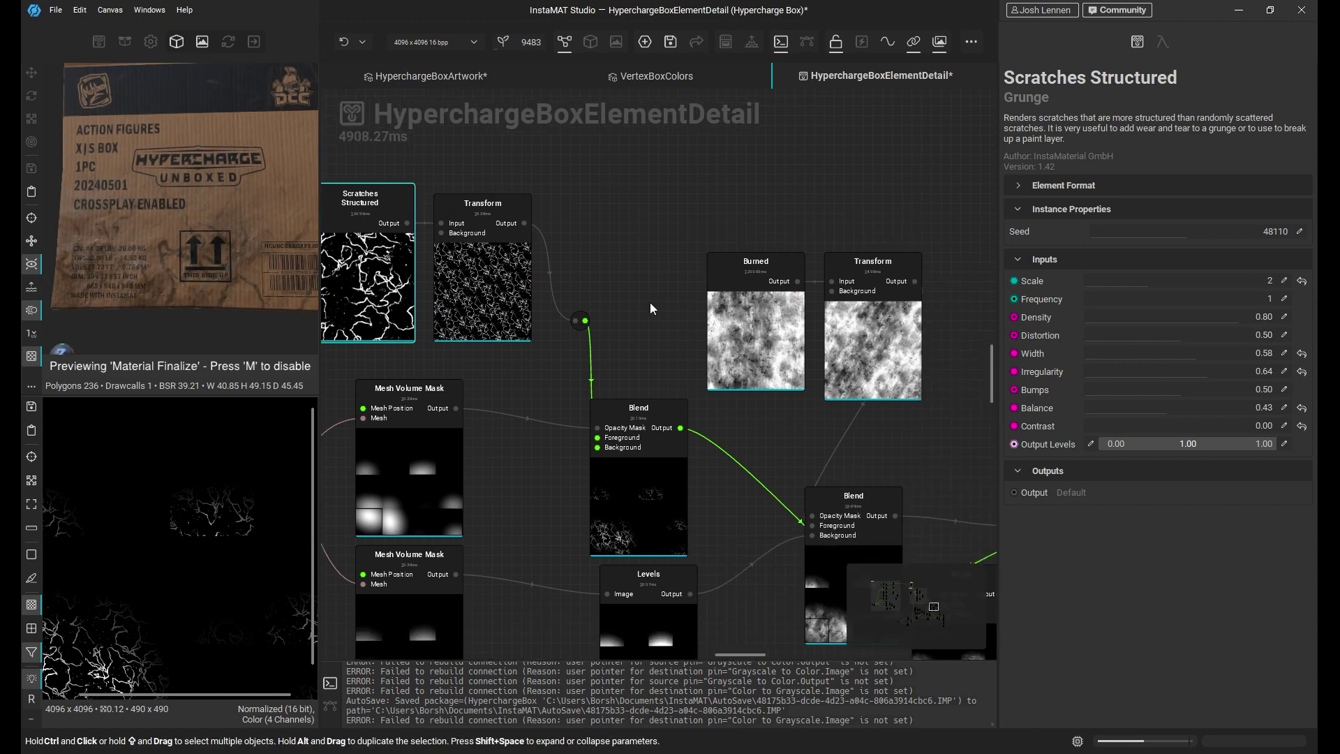
{"action": "left_click", "coordinate": [641, 418]}
{"action": "left_click", "coordinate": [497, 291]}
{"action": "left_click_drag", "start_coordinate": [497, 292], "coordinate": [488, 291]}
{"action": "left_click_drag", "start_coordinate": [641, 408], "coordinate": [651, 398]}
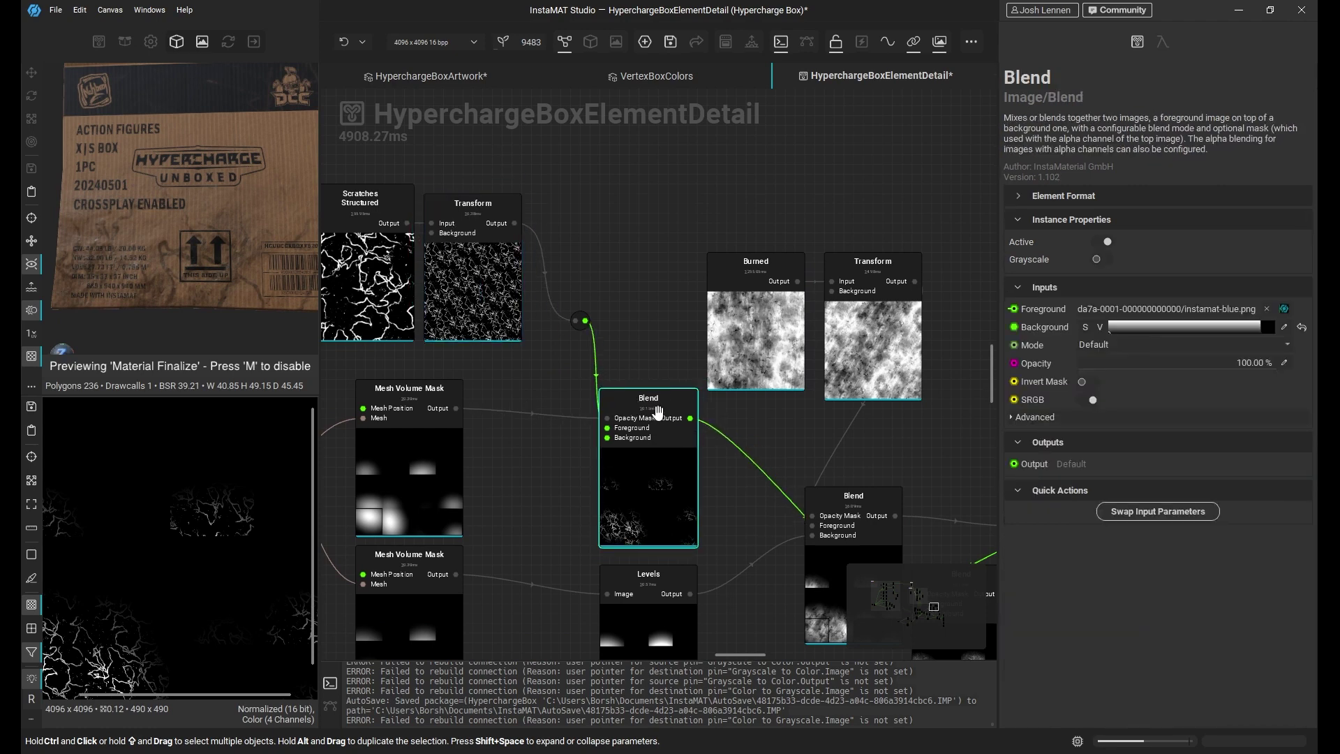
{"action": "left_click", "coordinate": [525, 223]}
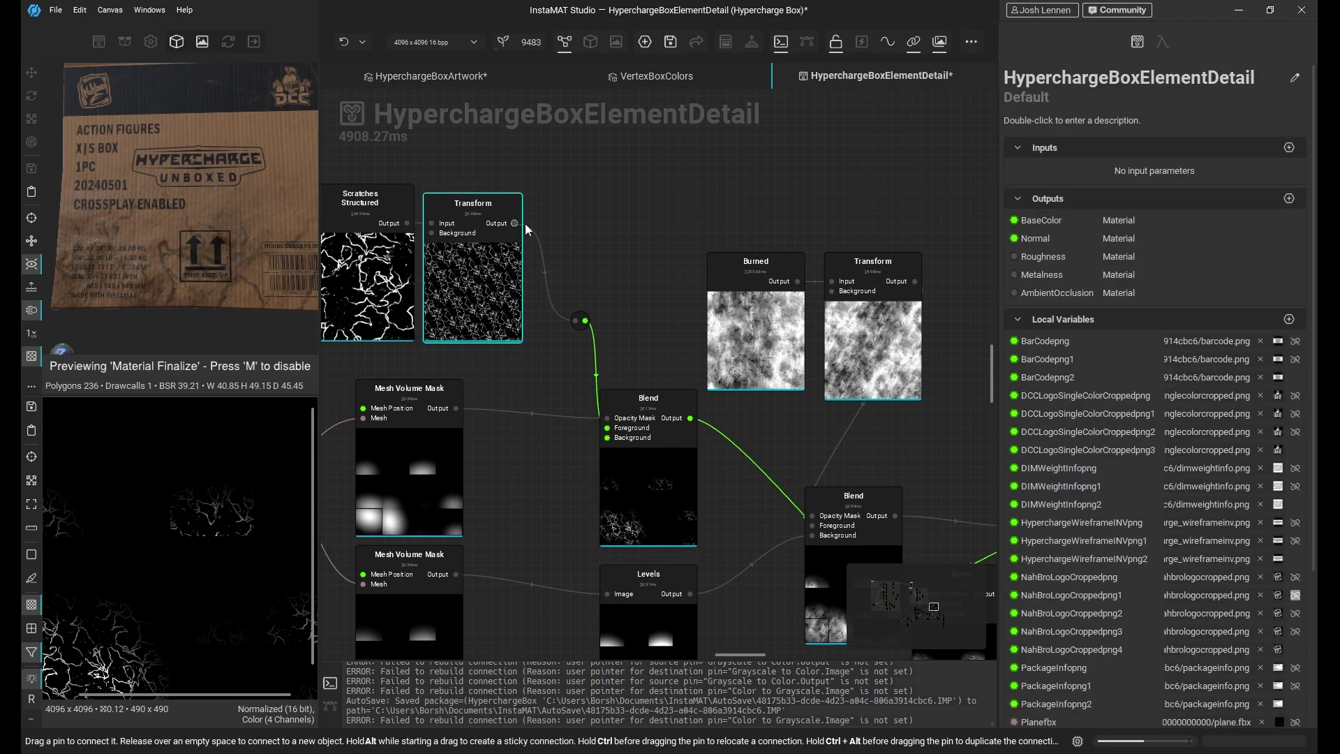
{"action": "right_click", "coordinate": [561, 185]}
{"action": "type", "text": "levl"}
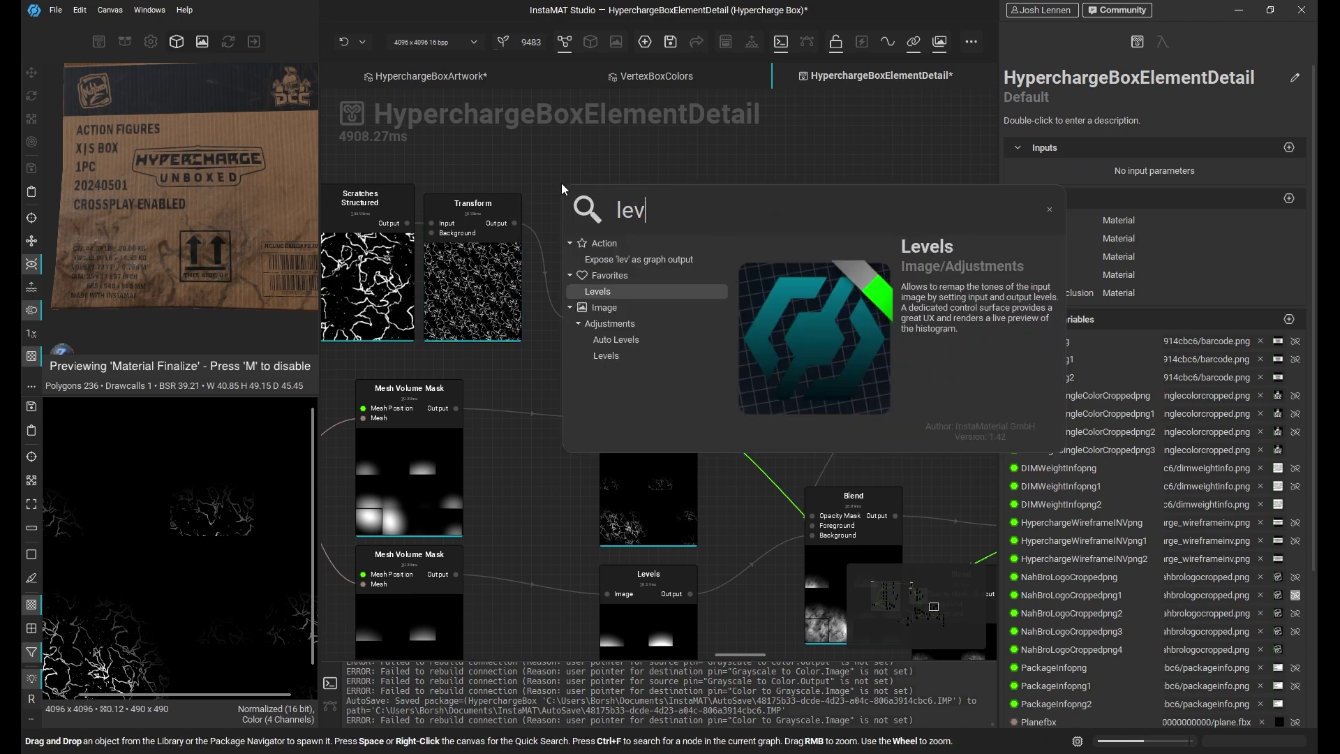
{"action": "key", "text": "Return"}
{"action": "left_click_drag", "start_coordinate": [617, 233], "coordinate": [616, 231]}
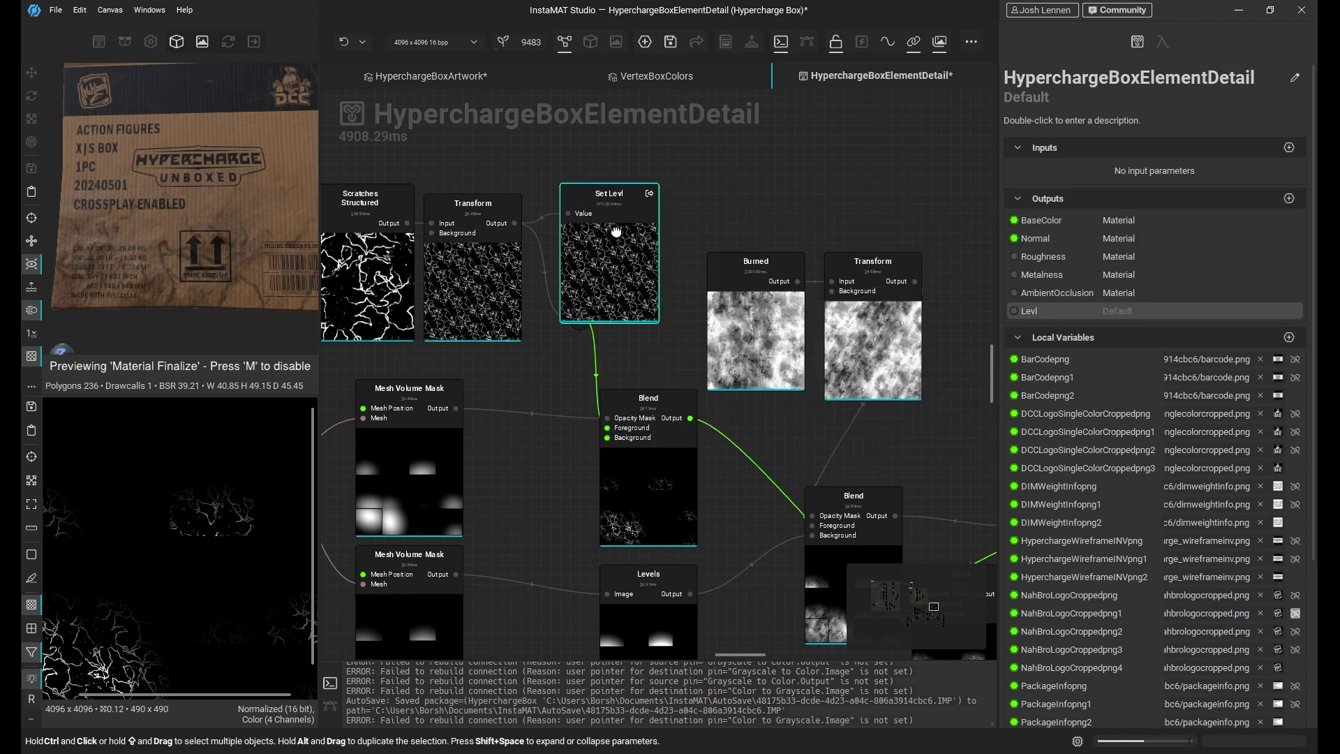
- Insert a Levels node between the scratches Transform and its Blend node, and shift its input midtone toward white
{"action": "left_click", "coordinate": [504, 222]}
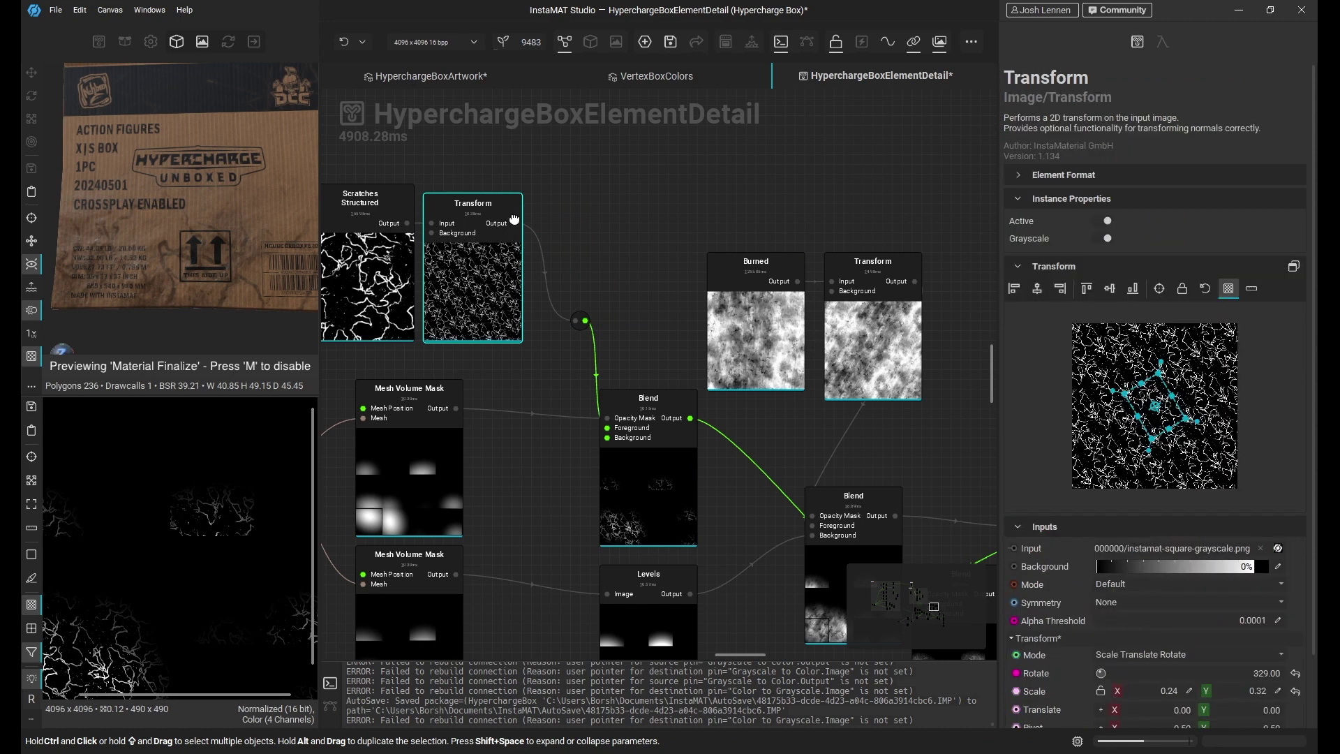
{"action": "right_click", "coordinate": [570, 194]}
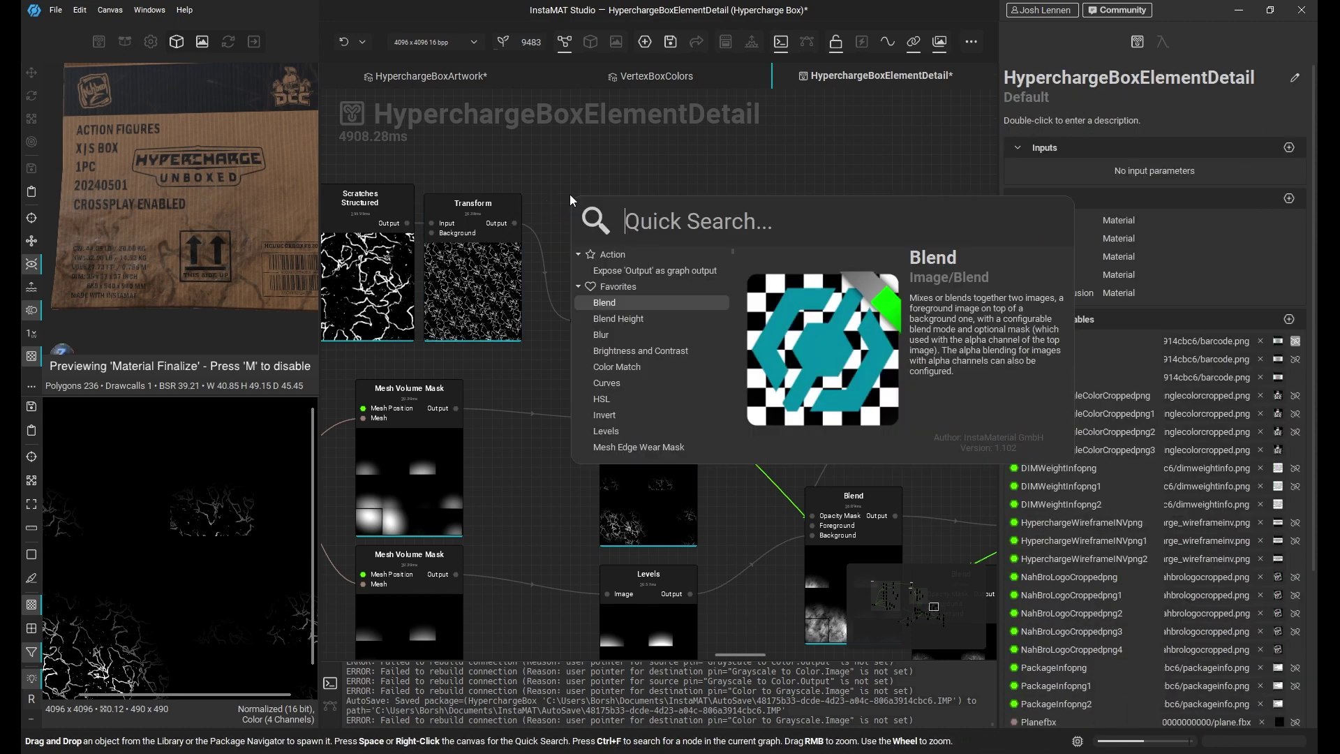
{"action": "type", "text": "levl"}
{"action": "key", "text": "BackSpace"}
{"action": "type", "text": "e"}
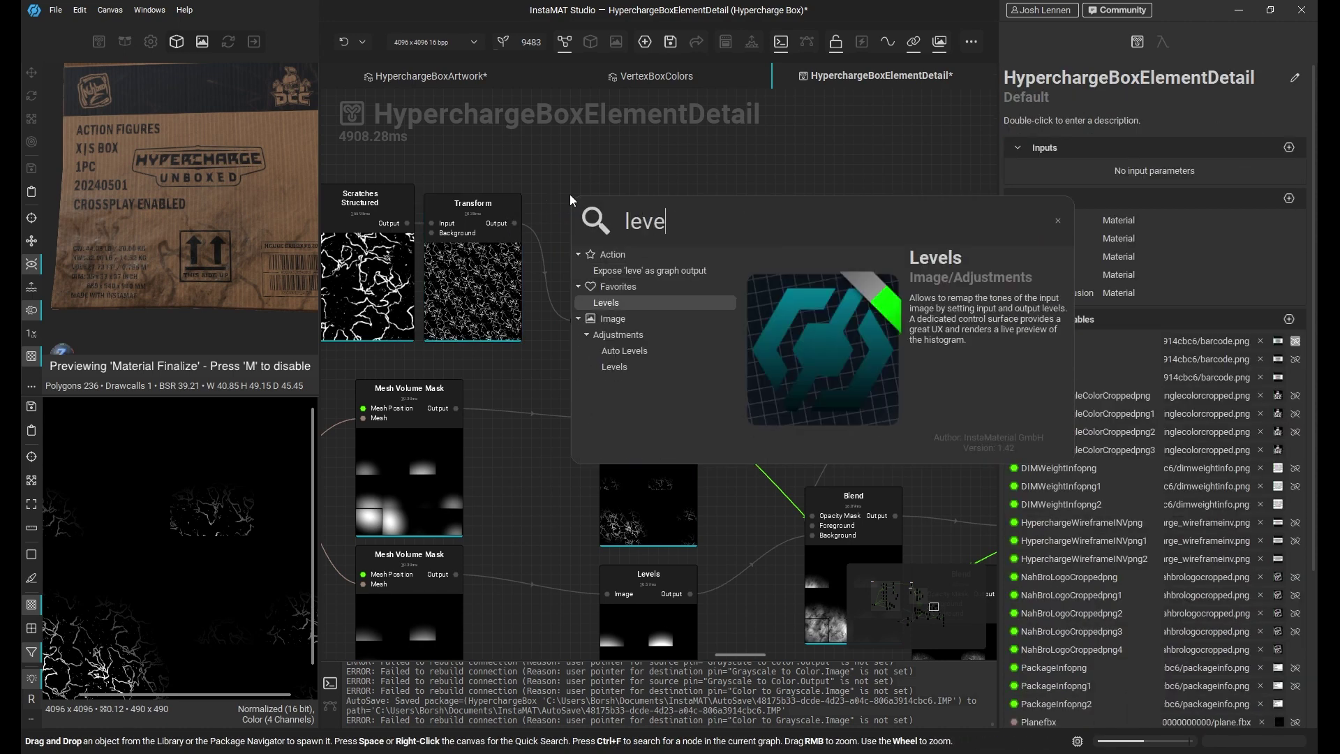
{"action": "key", "text": "Return"}
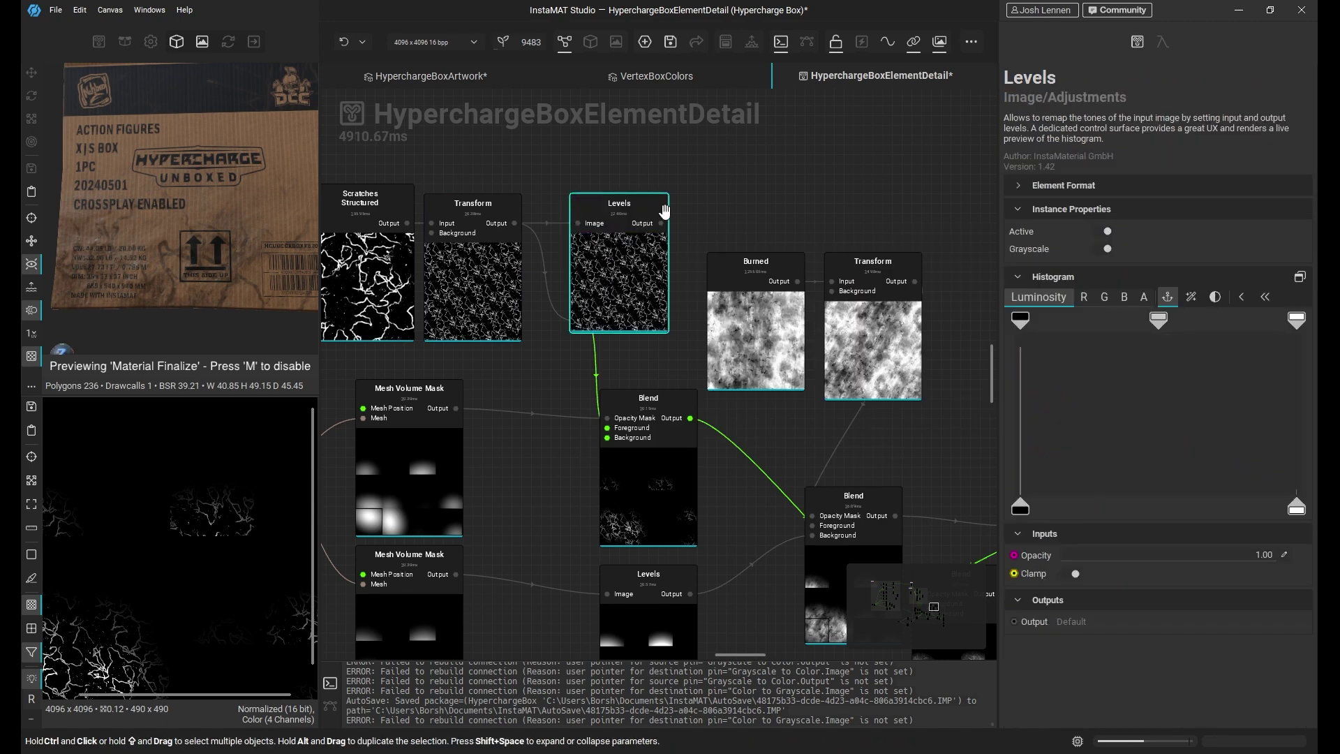
{"action": "left_click_drag", "start_coordinate": [661, 223], "coordinate": [616, 428]}
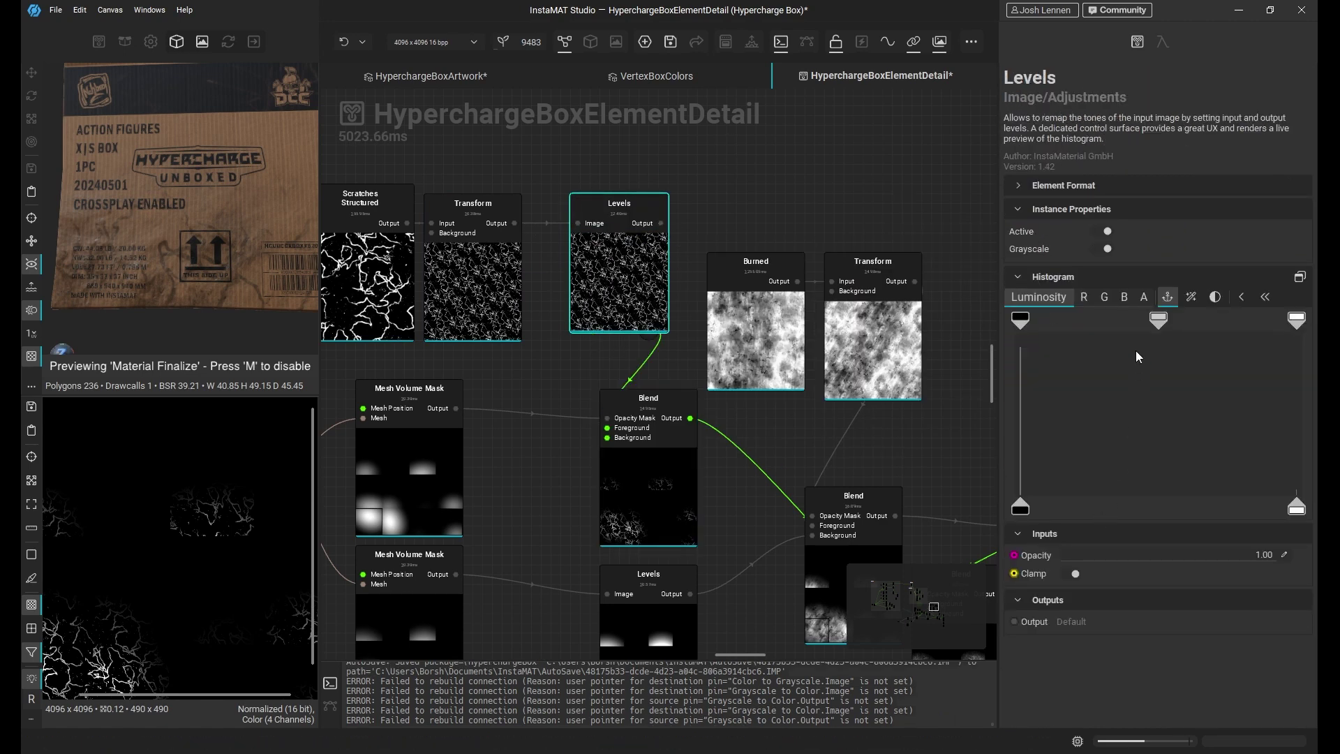
{"action": "left_click_drag", "start_coordinate": [1194, 322], "coordinate": [1235, 318]}
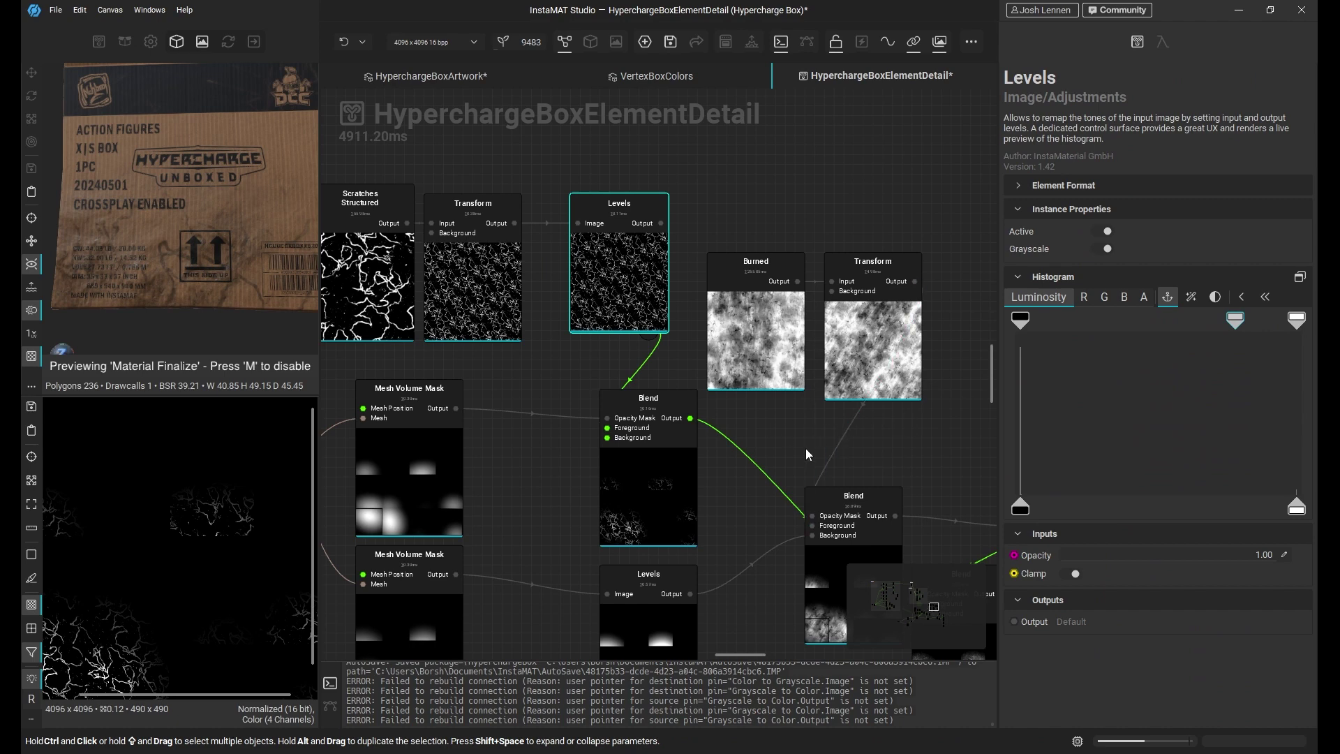
- Preview the final mask's Levels node as a 3D material and lower the scratches Levels node's output white to about 0.27
{"action": "middle_click_drag", "start_coordinate": [805, 448], "coordinate": [658, 261]}
{"action": "right_click", "coordinate": [718, 384]}
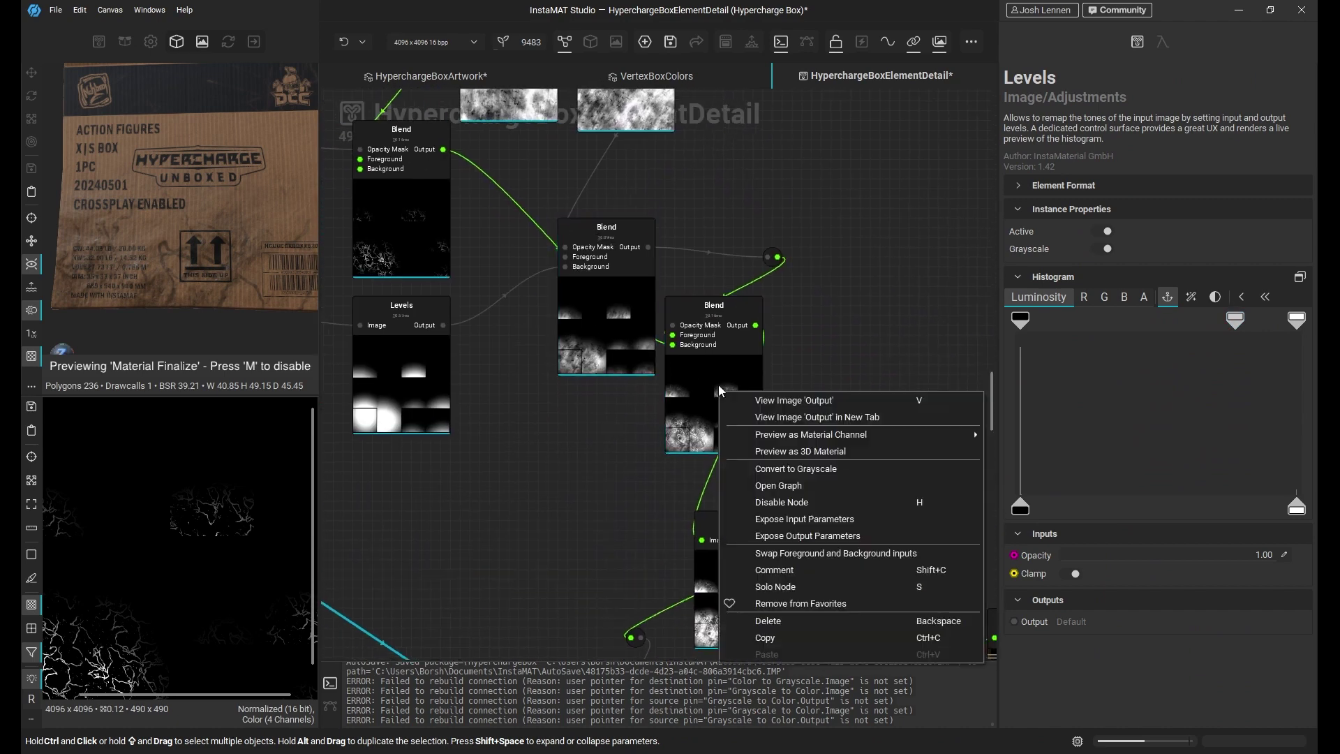
{"action": "middle_click_drag", "start_coordinate": [606, 490], "coordinate": [605, 240]}
{"action": "middle_click_drag", "start_coordinate": [608, 404], "coordinate": [582, 253]}
{"action": "middle_click_drag", "start_coordinate": [612, 356], "coordinate": [746, 570]}
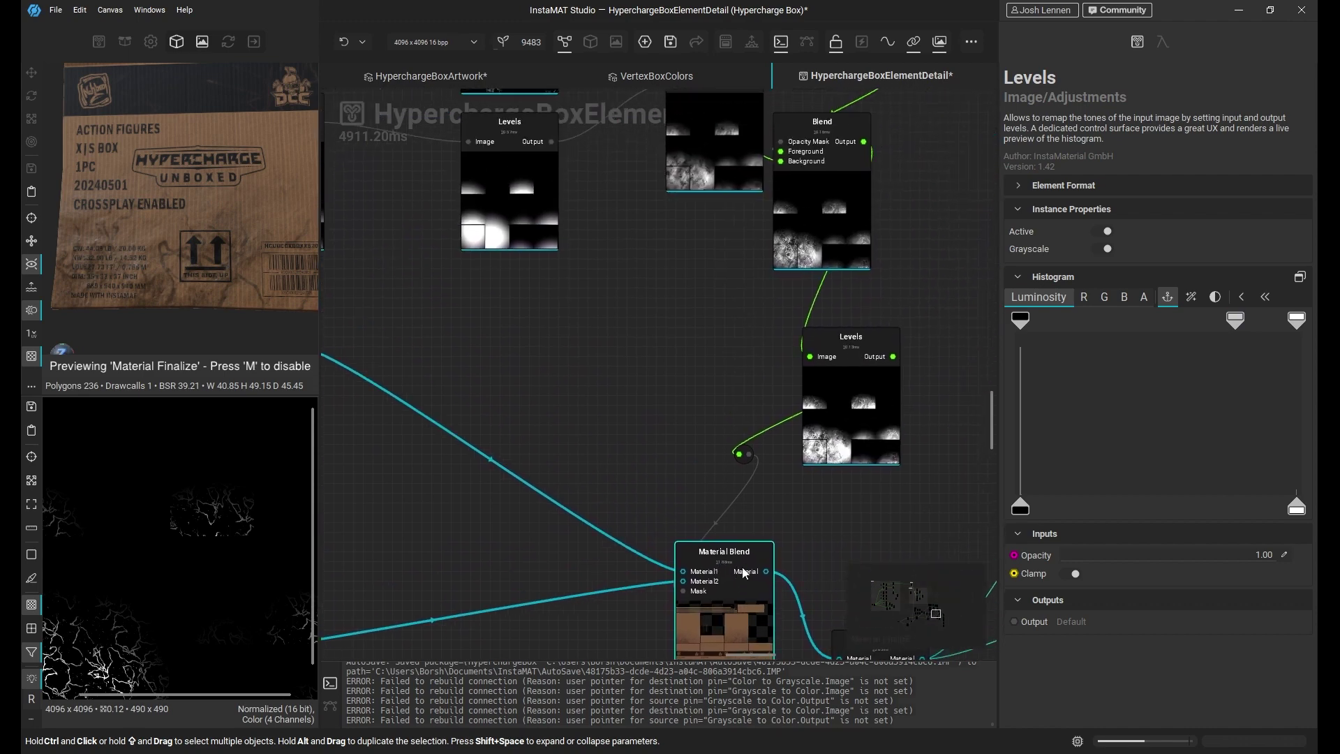
{"action": "right_click", "coordinate": [872, 402]}
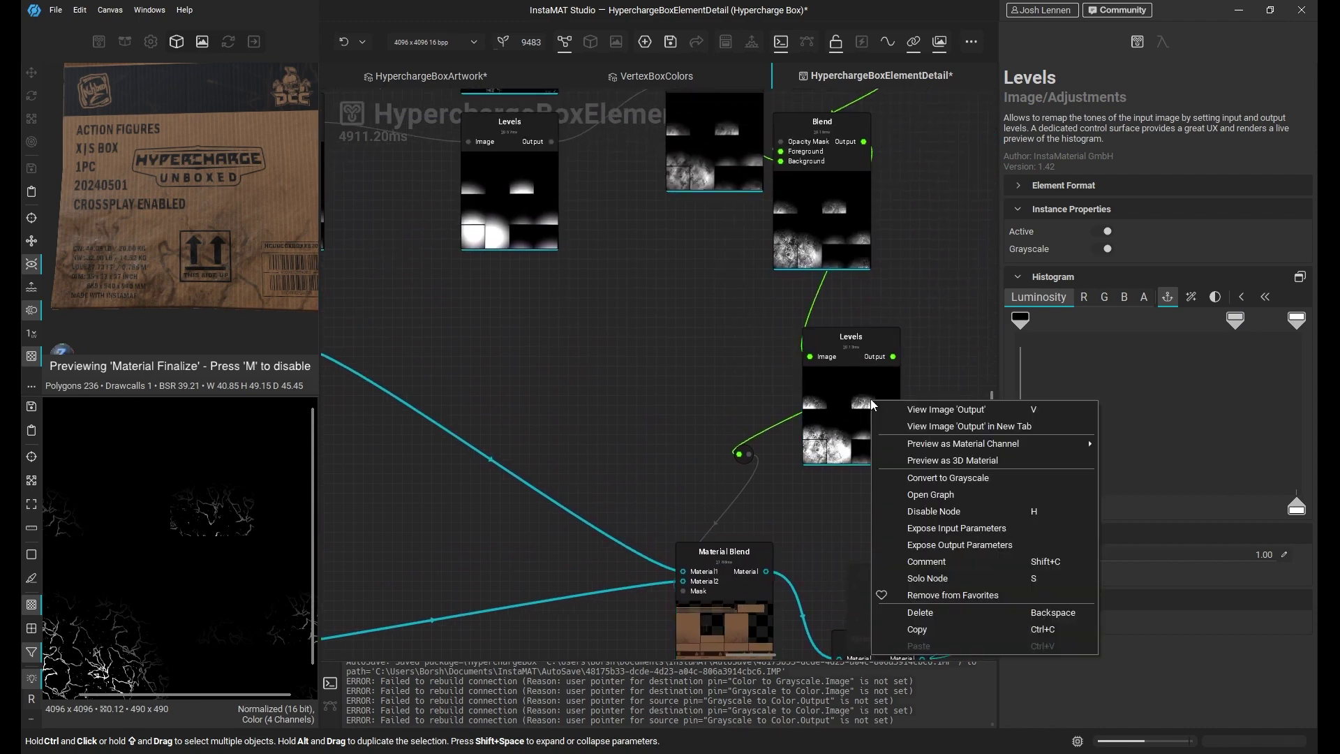
{"action": "left_click", "coordinate": [973, 461]}
{"action": "middle_click_drag", "start_coordinate": [873, 419], "coordinate": [837, 679]}
{"action": "left_click_drag", "start_coordinate": [658, 335], "coordinate": [629, 354]}
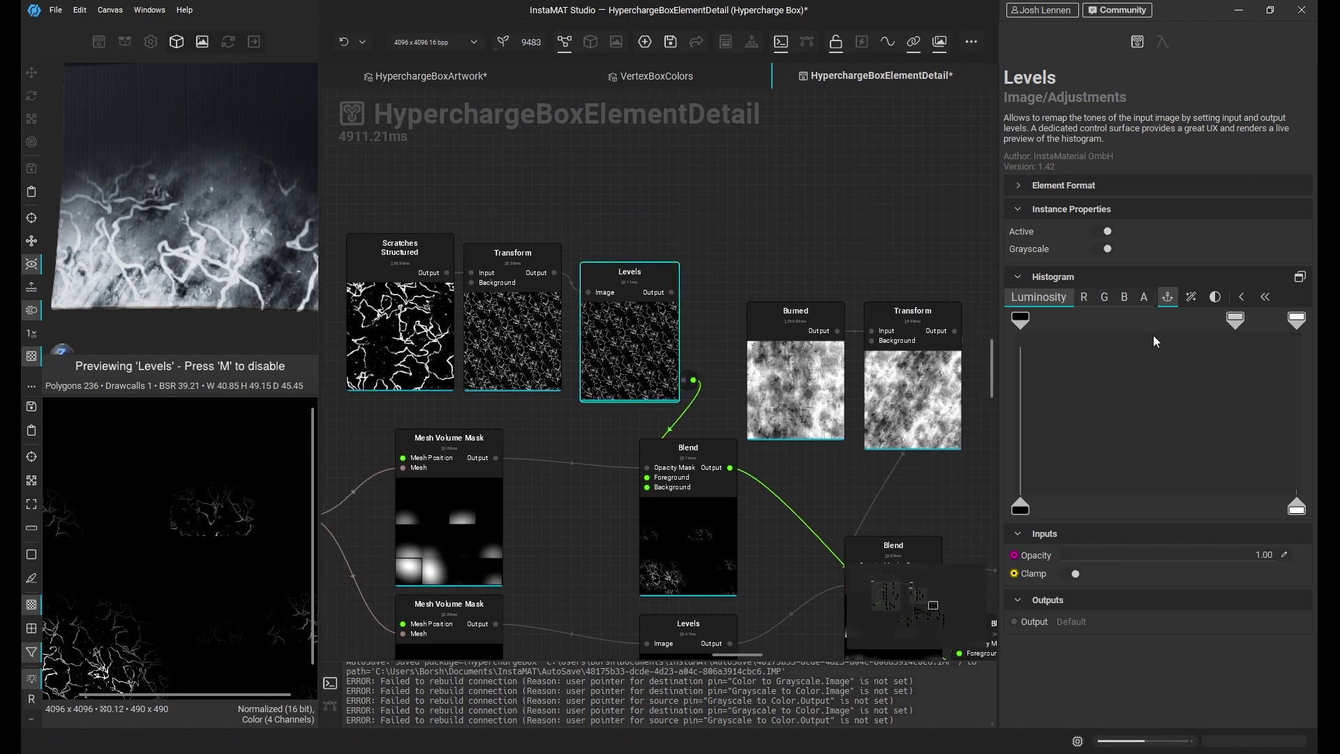
{"action": "left_click_drag", "start_coordinate": [1299, 509], "coordinate": [1099, 508]}
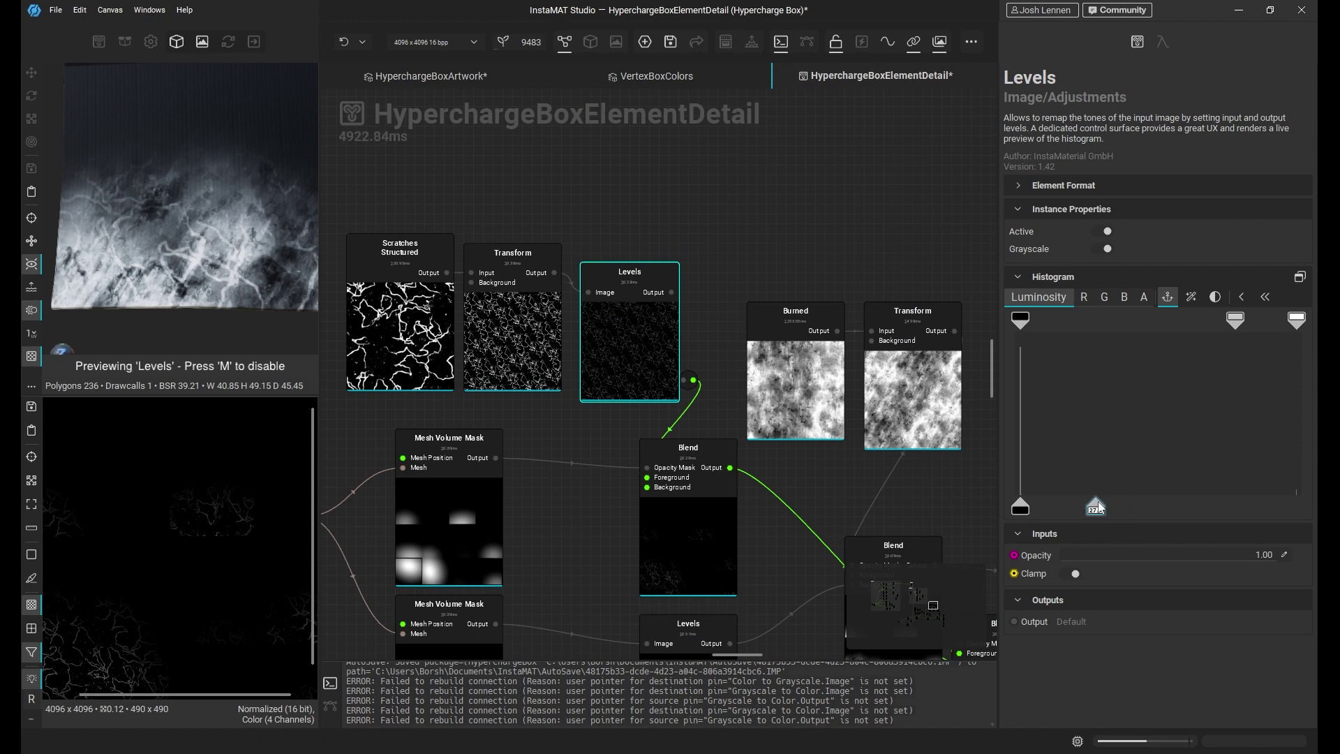
- Preview the Material Finalize node as a 3D material and inspect the wet scratches around the box's lower corner
{"action": "middle_click_drag", "start_coordinate": [726, 450], "coordinate": [617, 198]}
{"action": "middle_click_drag", "start_coordinate": [716, 408], "coordinate": [728, 150]}
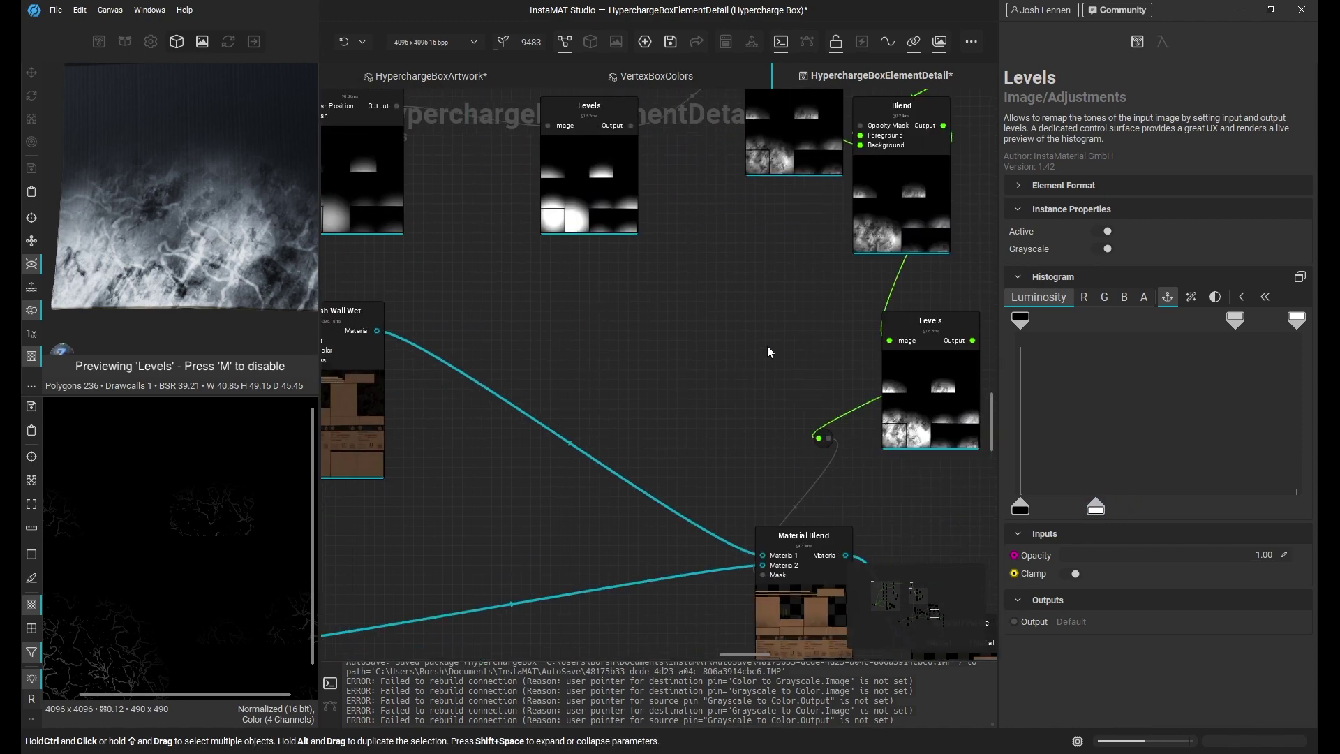
{"action": "middle_click_drag", "start_coordinate": [768, 354], "coordinate": [528, 151]}
{"action": "right_click", "coordinate": [730, 443]}
{"action": "left_click", "coordinate": [803, 516]}
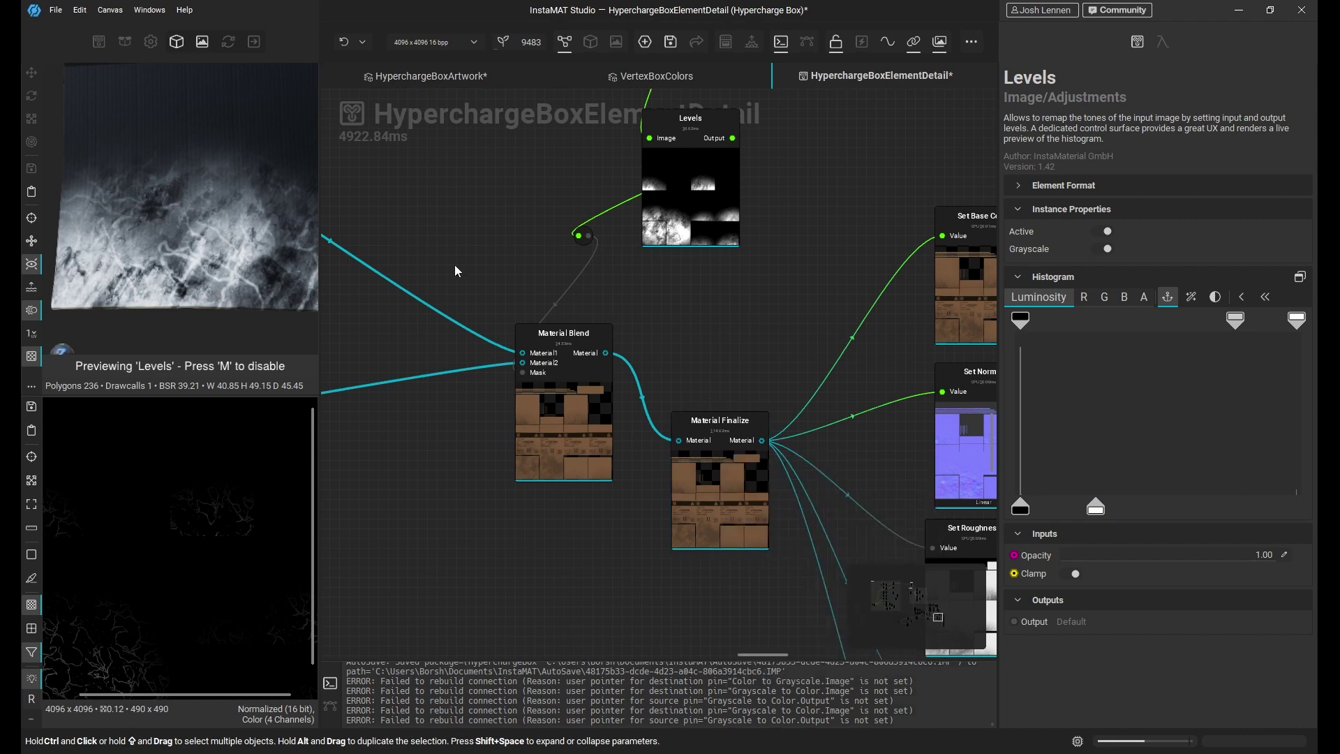
{"action": "scroll", "coordinate": [174, 220], "scroll_direction": "down", "scroll_amount": 3}
{"action": "left_click_drag", "start_coordinate": [175, 220], "coordinate": [320, 277], "text": "alt"}
{"action": "scroll", "coordinate": [173, 214], "scroll_direction": "down", "scroll_amount": 3}
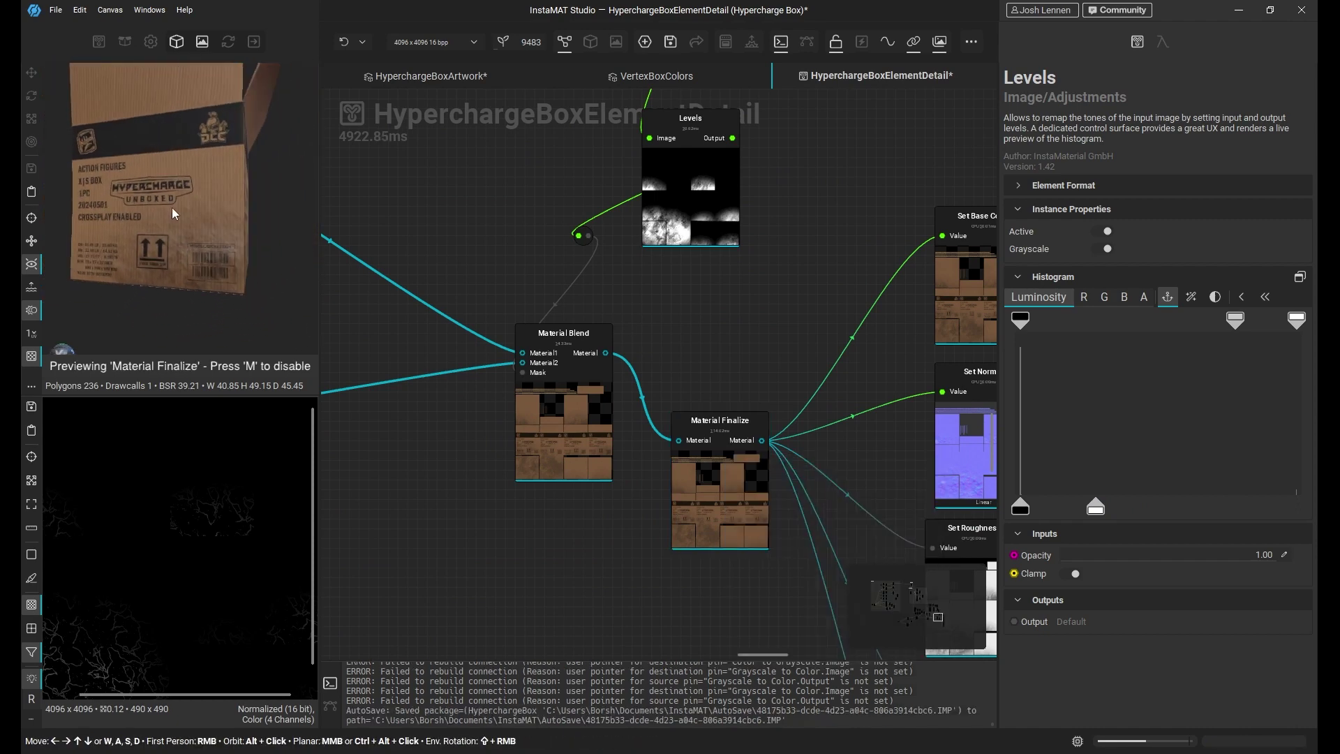
{"action": "left_click_drag", "start_coordinate": [173, 213], "coordinate": [197, 183], "text": "alt"}
{"action": "scroll", "coordinate": [292, 299], "scroll_direction": "up", "scroll_amount": 5}
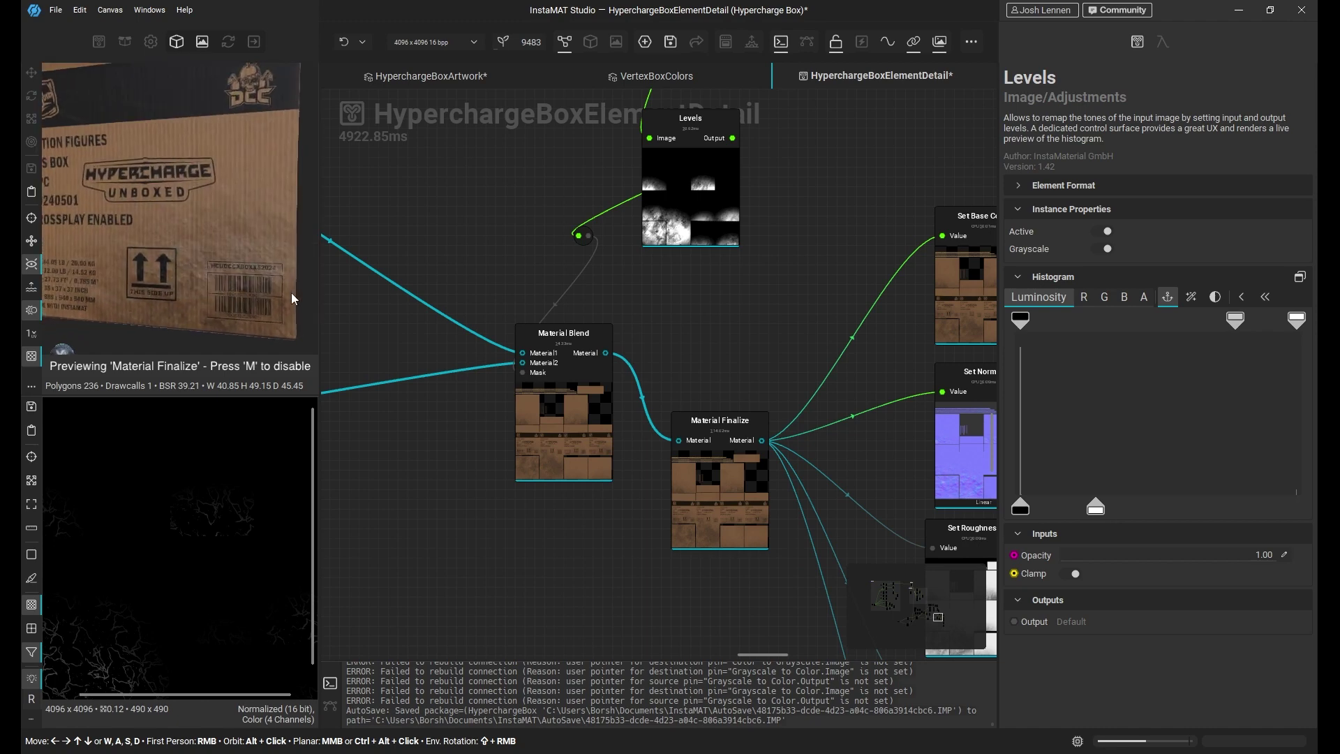
{"action": "scroll", "coordinate": [246, 296], "scroll_direction": "down", "scroll_amount": 3}
{"action": "left_click_drag", "start_coordinate": [245, 297], "coordinate": [145, 242], "text": "alt"}
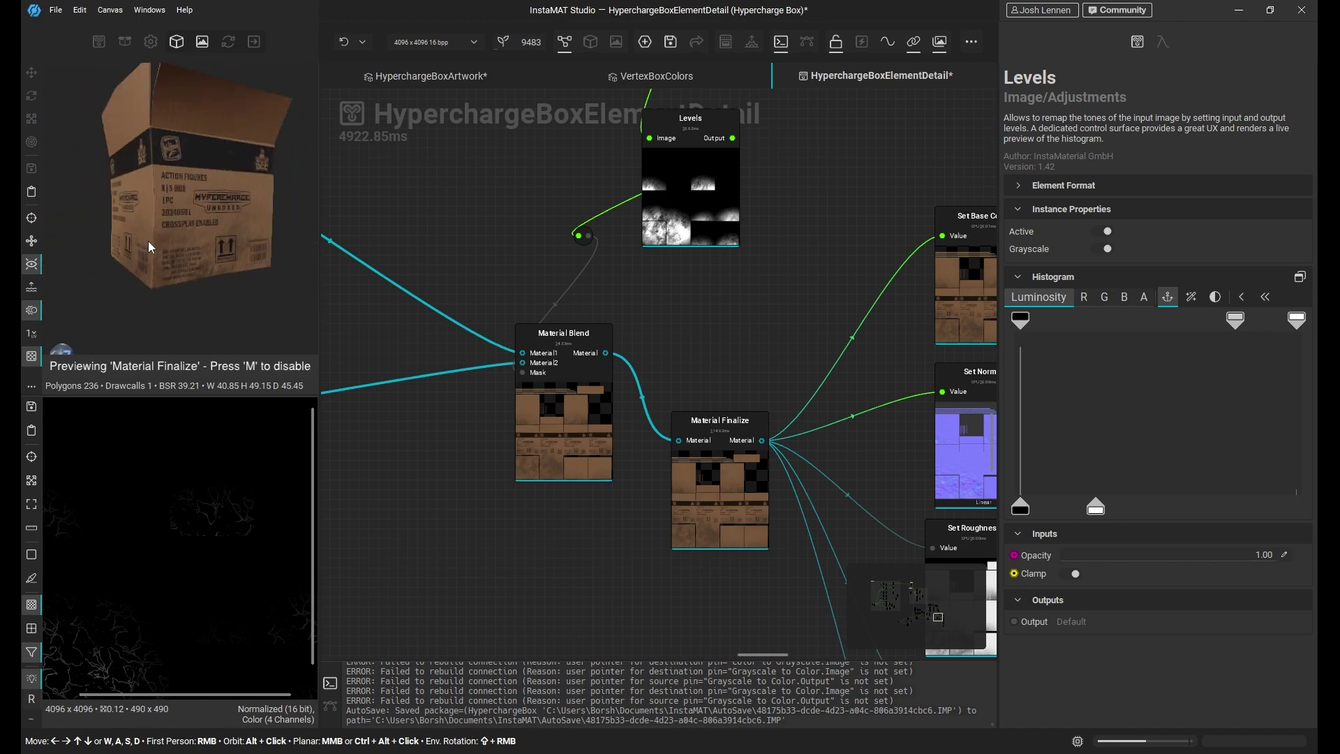
- Rearrange the mask nodes and raise the Mesh Volume Mask that feeds Levels to a Y translation of -1.8477
{"action": "middle_click_drag", "start_coordinate": [700, 330], "coordinate": [555, 475]}
{"action": "left_click_drag", "start_coordinate": [467, 394], "coordinate": [810, 476]}
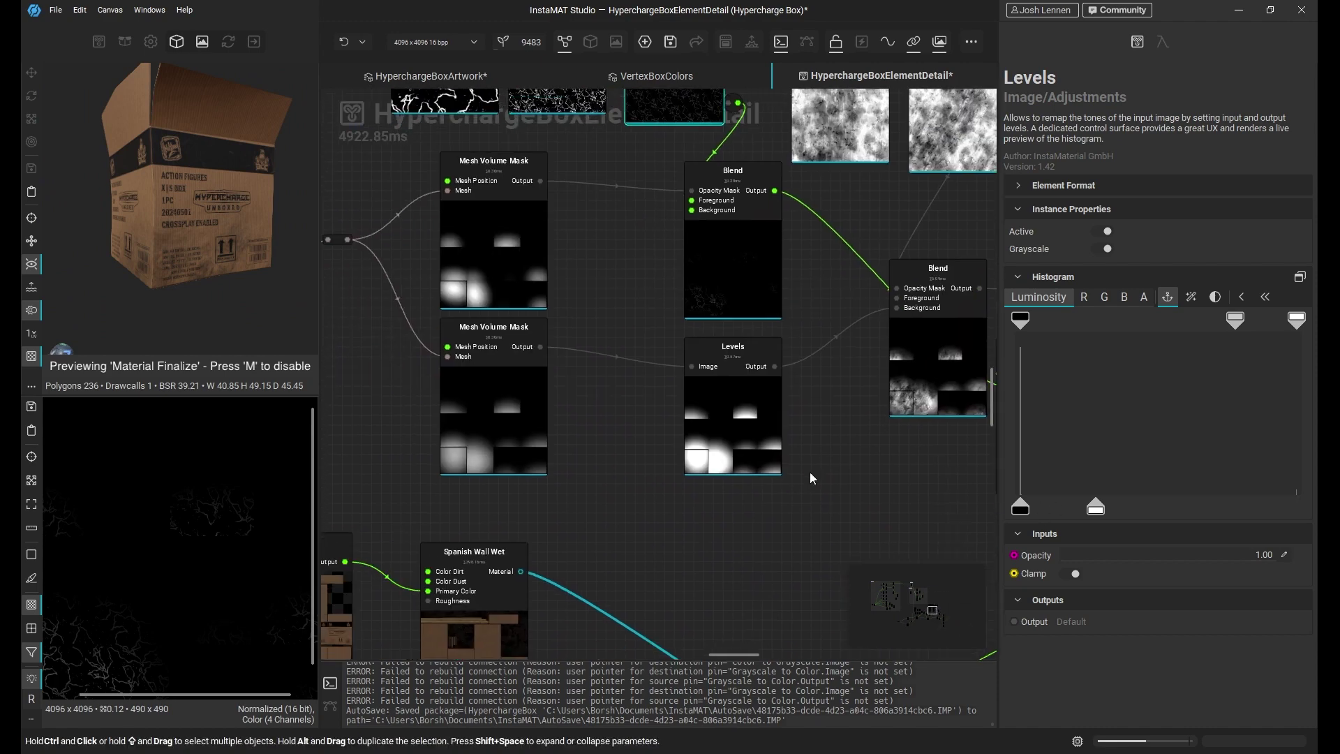
{"action": "left_click_drag", "start_coordinate": [565, 338], "coordinate": [598, 425]}
{"action": "left_click", "coordinate": [531, 323]}
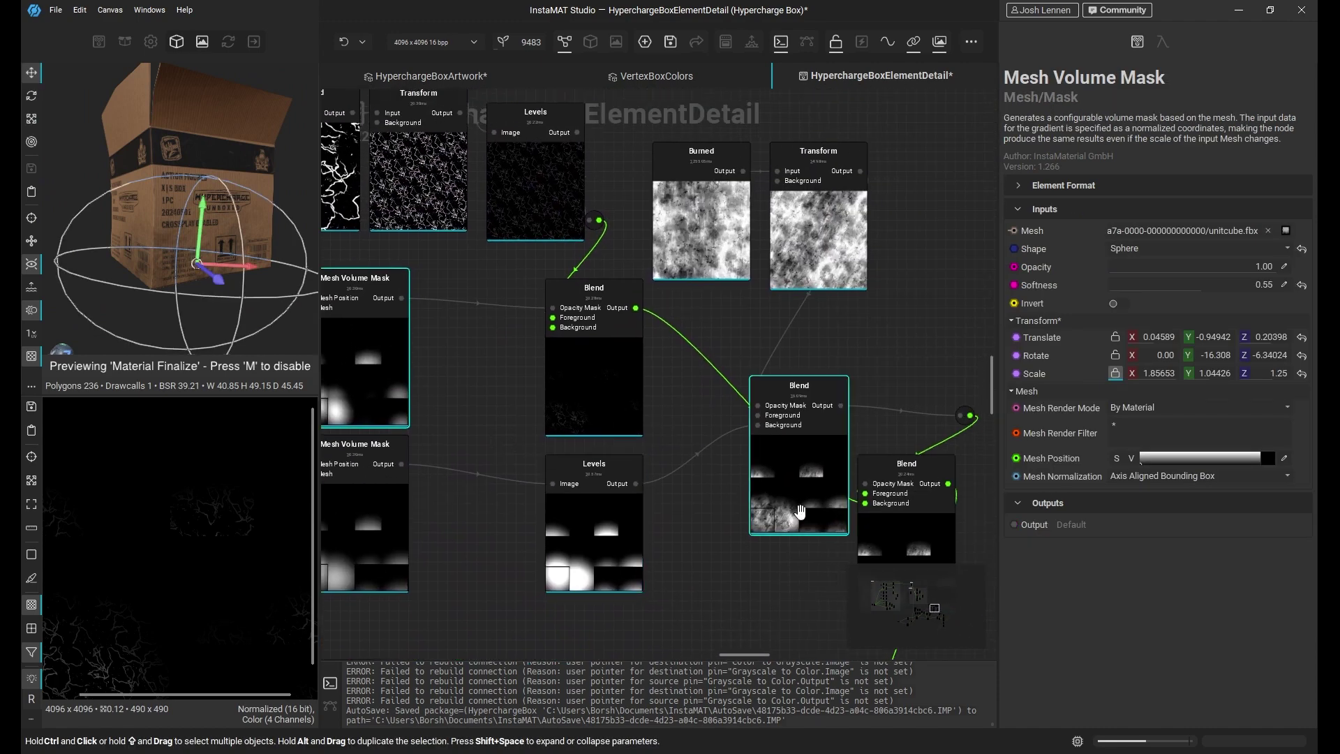
{"action": "left_click_drag", "start_coordinate": [588, 523], "coordinate": [598, 533]}
{"action": "left_click_drag", "start_coordinate": [808, 487], "coordinate": [967, 317]}
{"action": "middle_click_drag", "start_coordinate": [699, 391], "coordinate": [870, 311]}
{"action": "left_click_drag", "start_coordinate": [496, 446], "coordinate": [507, 466]}
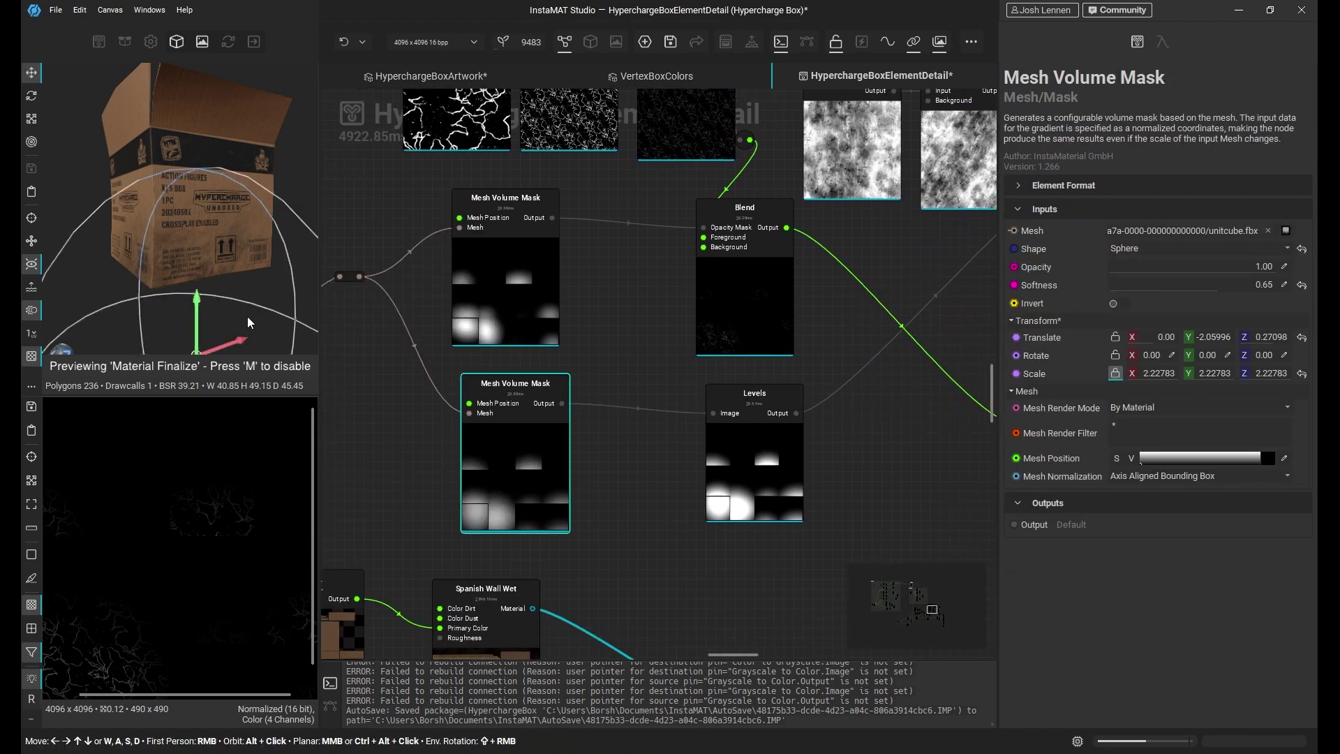
{"action": "left_click_drag", "start_coordinate": [195, 305], "coordinate": [246, 310]}
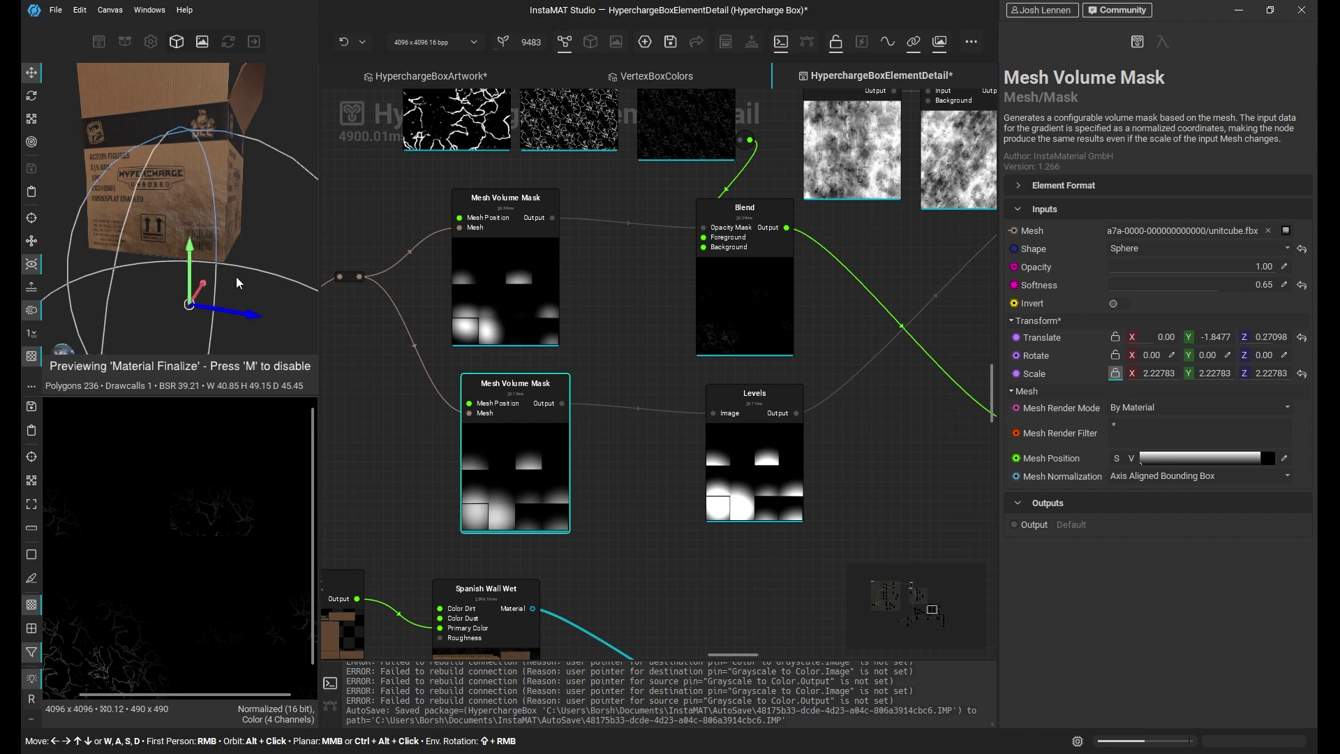
{"action": "key", "text": "r"}
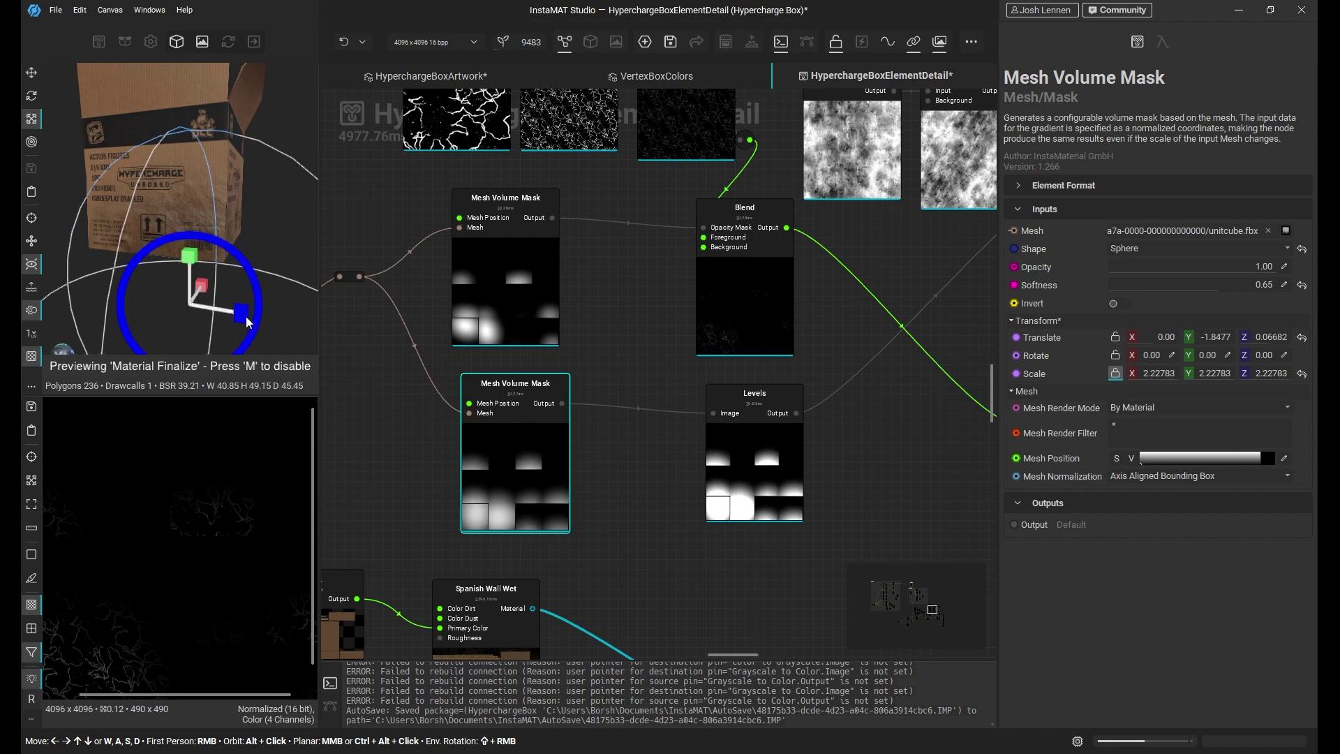
{"action": "left_click_drag", "start_coordinate": [247, 316], "coordinate": [187, 250]}
{"action": "key", "text": "w"}
{"action": "key", "text": "ctrl+z"}
{"action": "key", "text": "ctrl+z"}
{"action": "key", "text": "ctrl+z"}
- Move the Mesh Volume Mask that feeds Levels to Y -1.87934 and Z -0.02922, and widen its X scale to 3.45714
{"action": "left_click_drag", "start_coordinate": [261, 228], "coordinate": [340, 211], "text": "alt"}
{"action": "left_click_drag", "start_coordinate": [170, 212], "coordinate": [284, 221], "text": "alt"}
{"action": "right_click_drag", "start_coordinate": [284, 221], "coordinate": [192, 231], "text": "shift"}
{"action": "mouse_move", "coordinate": [192, 235]}
{"action": "left_mouse_down", "text": "alt"}
{"action": "mouse_move", "coordinate": [66, 288]}
{"action": "mouse_move", "coordinate": [95, 288]}
{"action": "mouse_move", "coordinate": [180, 229]}
{"action": "left_mouse_up", "text": "alt"}
{"action": "scroll", "coordinate": [66, 287], "scroll_direction": "up", "scroll_amount": 4}
{"action": "scroll", "coordinate": [190, 258], "scroll_direction": "down", "scroll_amount": 2}
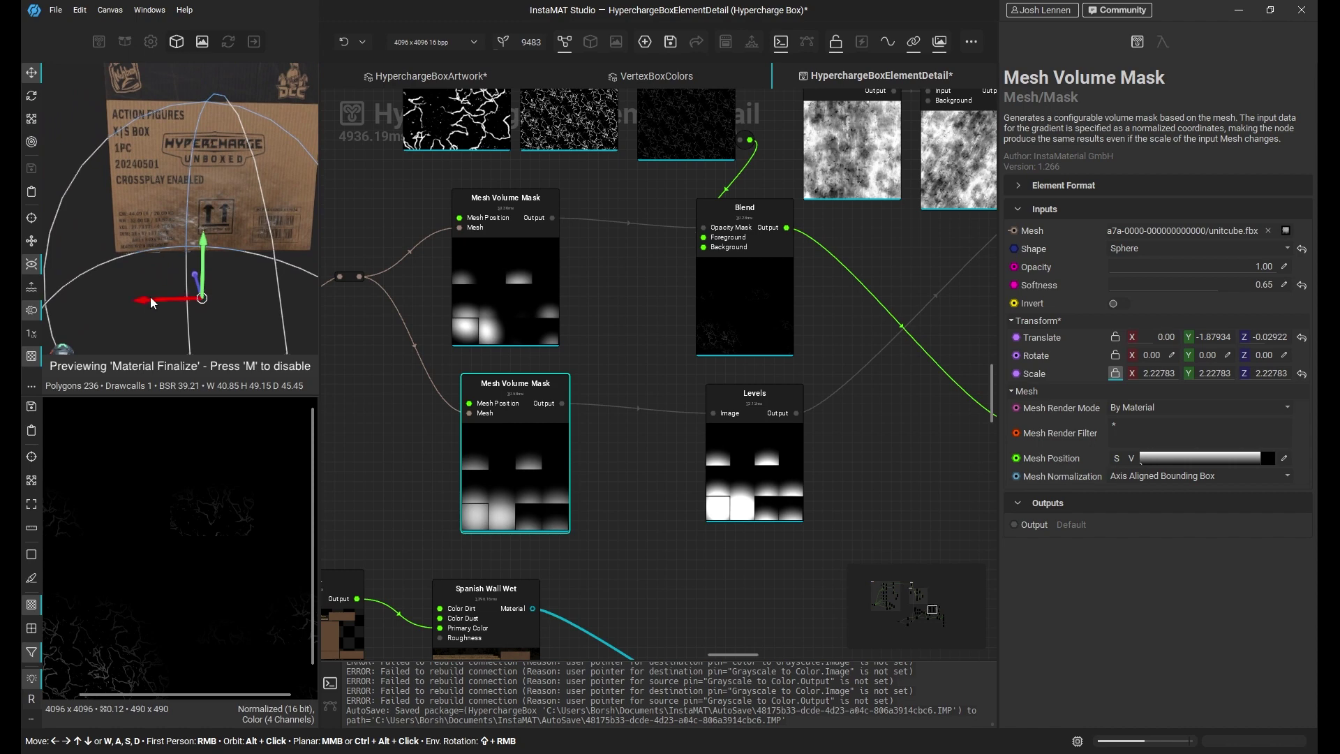
{"action": "key", "text": "r"}
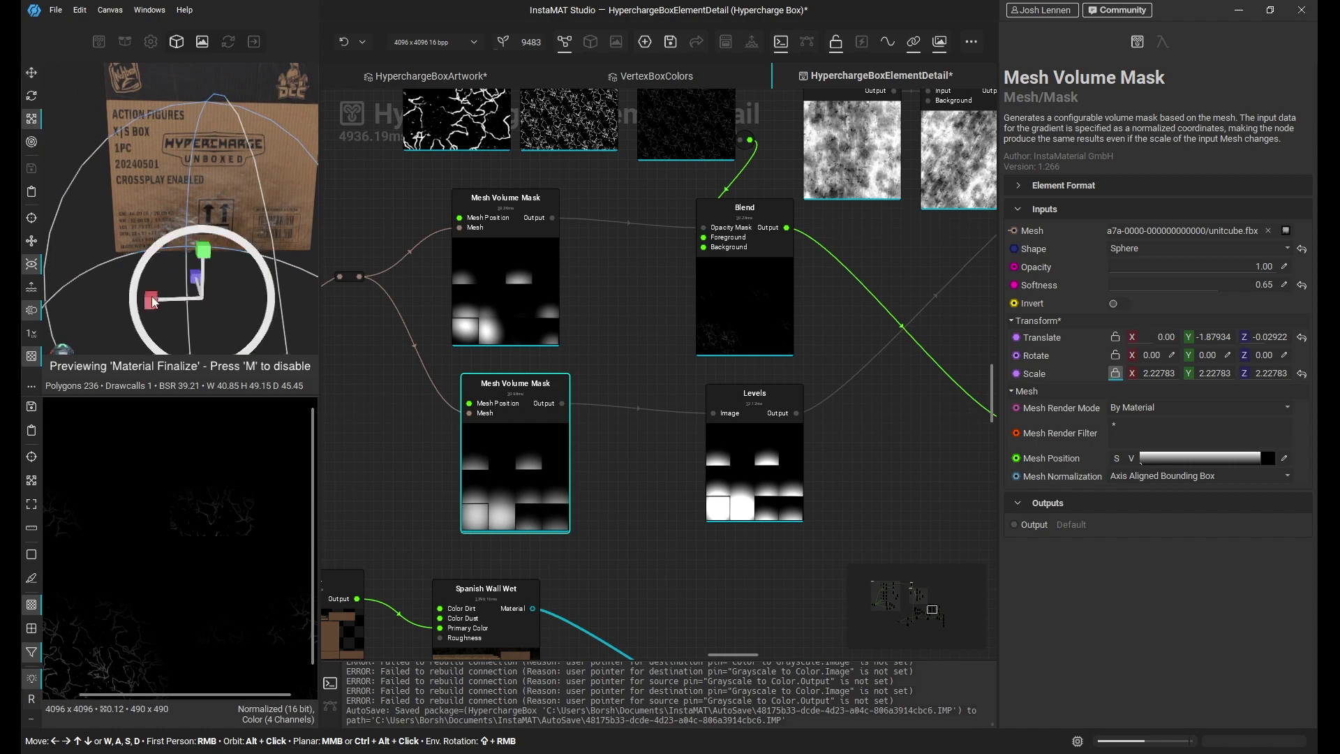
{"action": "left_click_drag", "start_coordinate": [153, 301], "coordinate": [127, 300]}
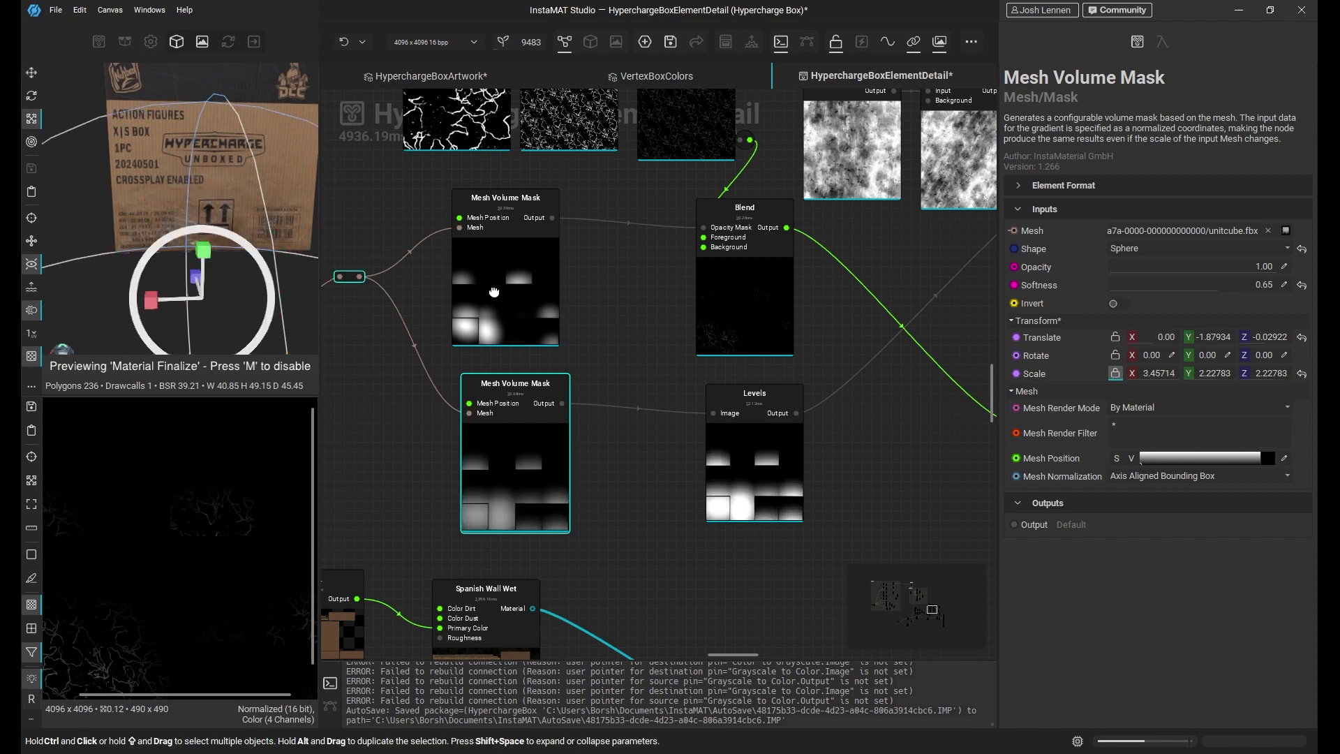
{"action": "middle_click_drag", "start_coordinate": [493, 291], "coordinate": [585, 418]}
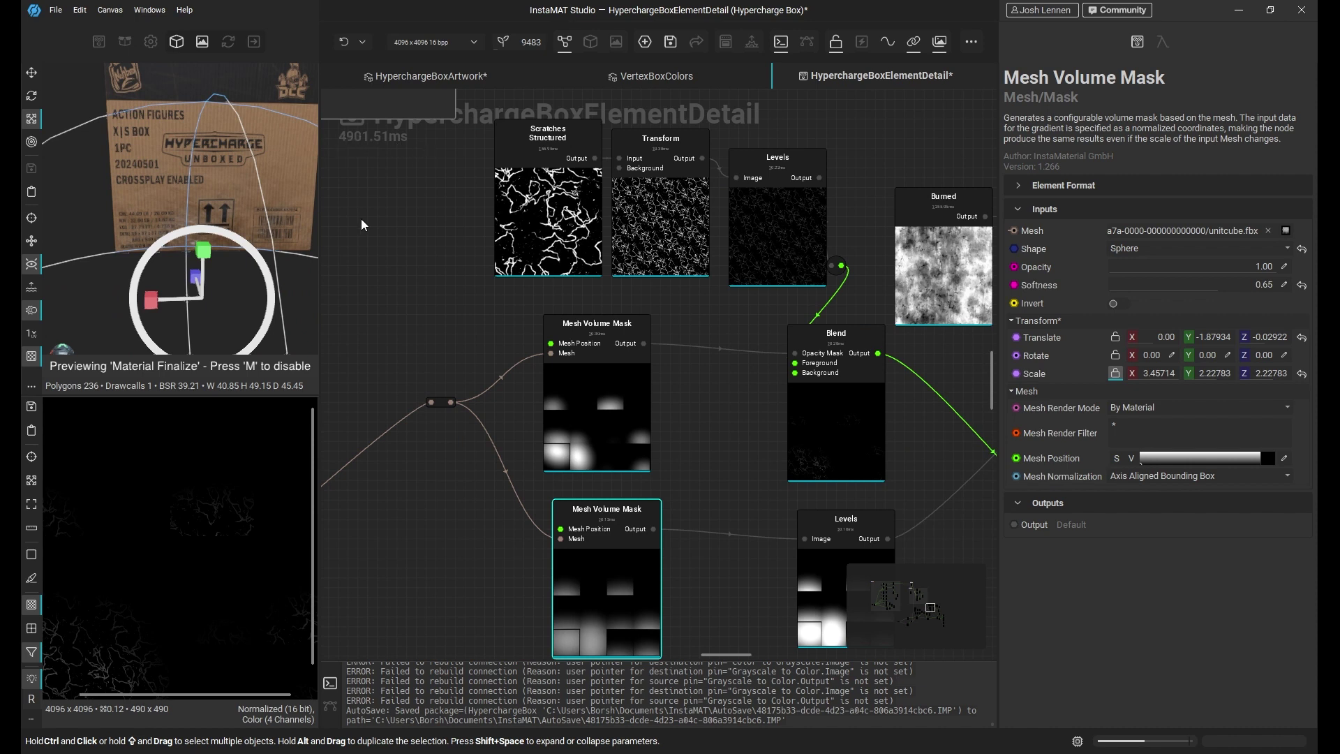
{"action": "left_click_drag", "start_coordinate": [253, 199], "coordinate": [277, 211], "text": "alt"}
- Lower the luminosity of the HSL node feeding Spanish Wall Wet to -13.31%
{"action": "middle_click_drag", "start_coordinate": [521, 346], "coordinate": [785, 148]}
{"action": "middle_click_drag", "start_coordinate": [748, 403], "coordinate": [607, 293]}
{"action": "left_click", "coordinate": [638, 419]}
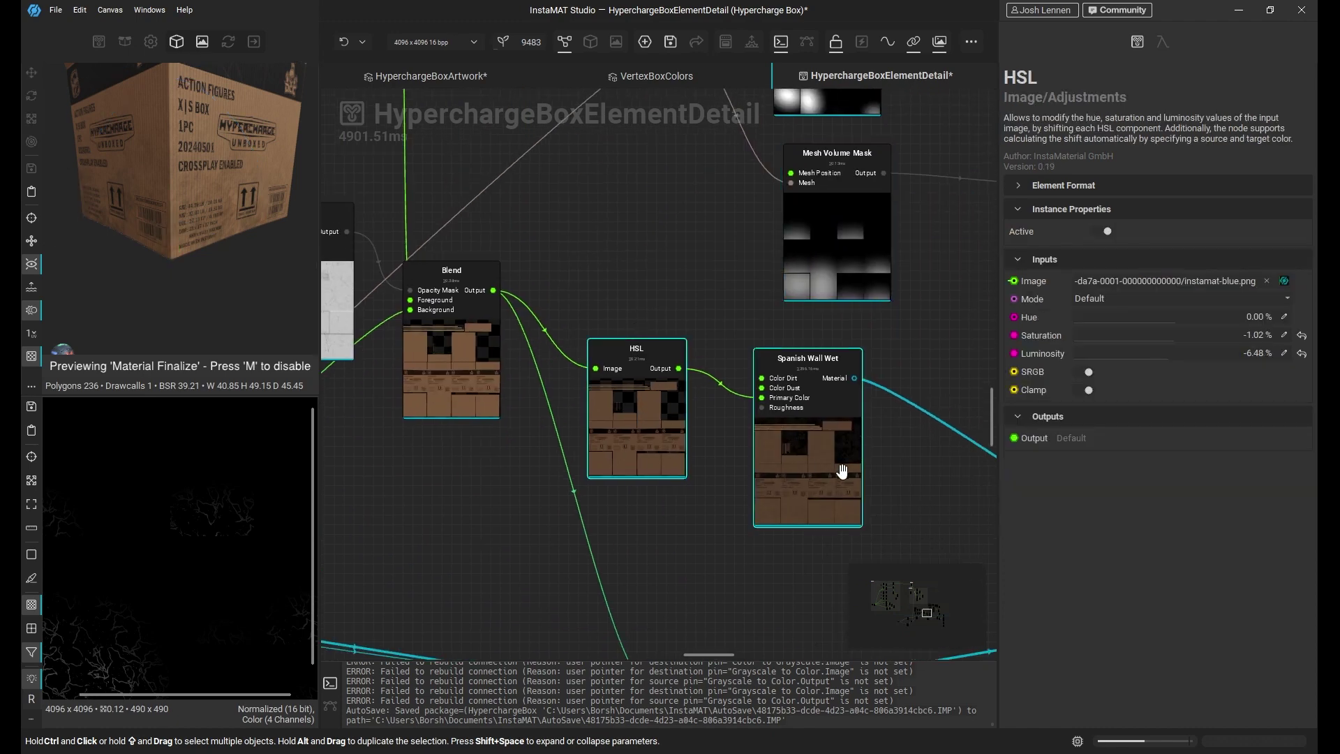
{"action": "left_click", "coordinate": [1166, 356]}
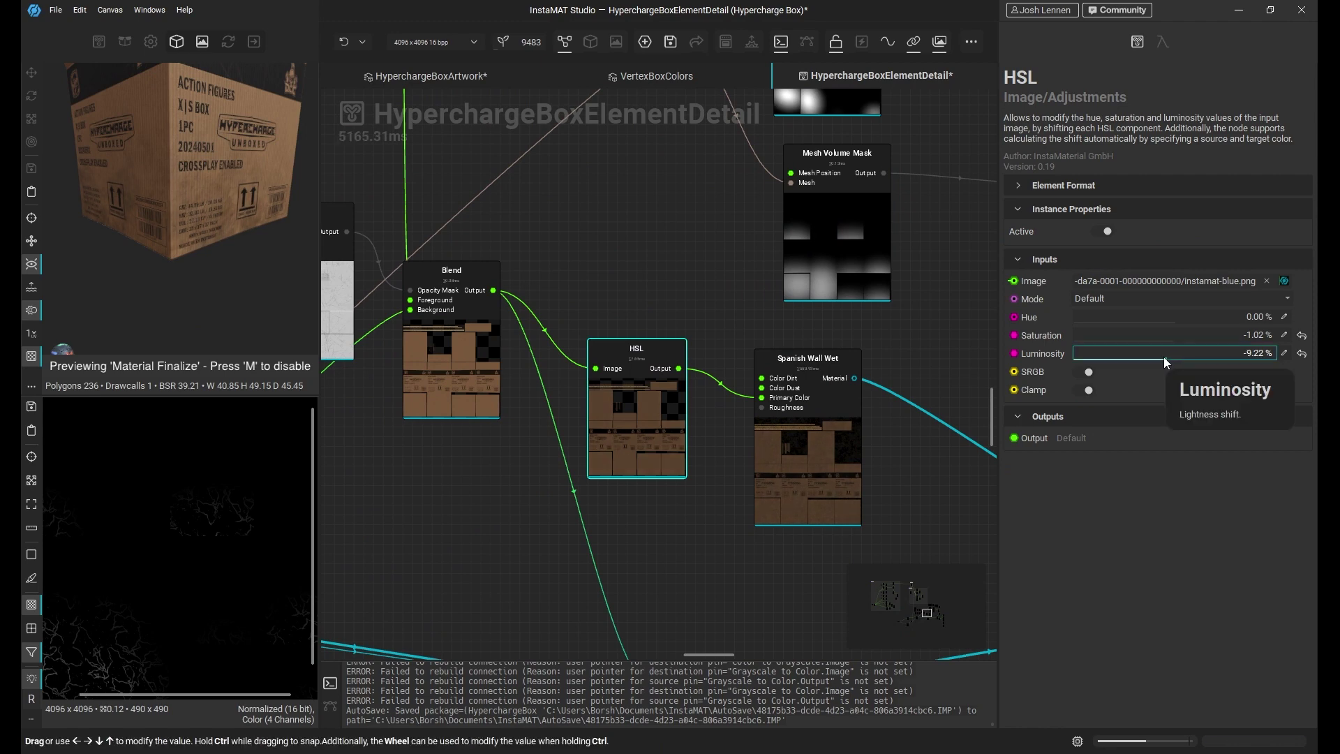
{"action": "scroll", "coordinate": [1163, 357], "scroll_direction": "down", "scroll_amount": 2, "text": "ctrl"}
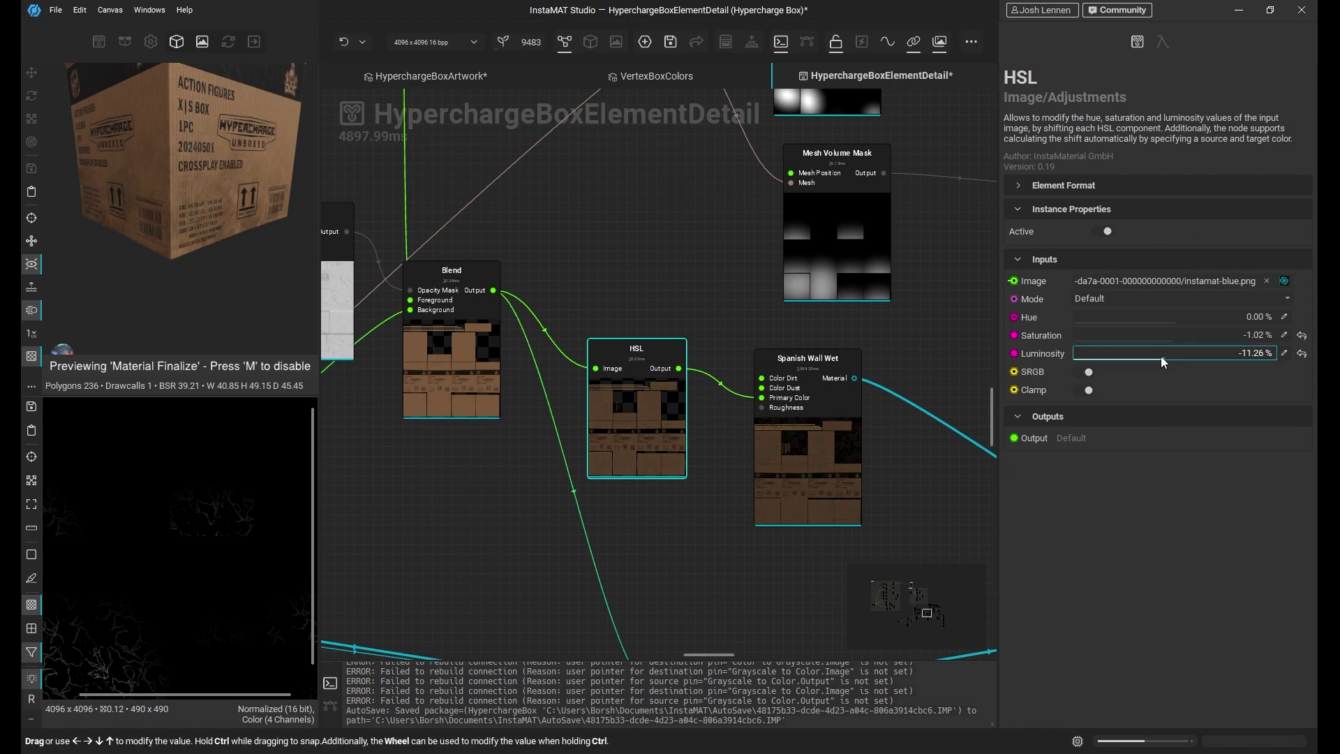
{"action": "scroll", "coordinate": [1161, 356], "scroll_direction": "down", "scroll_amount": 2, "text": "ctrl"}
- Inspect the darkened wet material around the box's sides and review the mask nodes through to the material outputs
{"action": "left_click_drag", "start_coordinate": [224, 307], "coordinate": [53, 179]}
{"action": "right_click_drag", "start_coordinate": [237, 196], "coordinate": [112, 195], "text": "shift"}
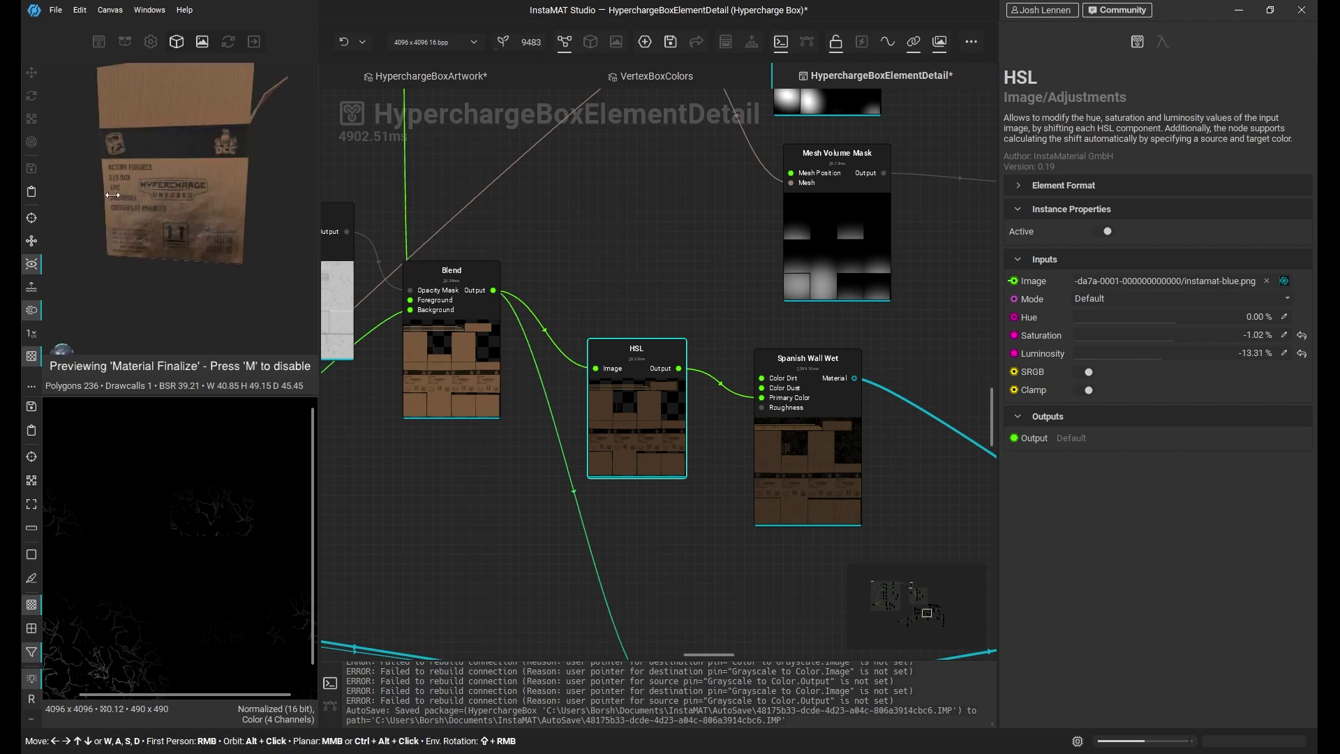
{"action": "left_click_drag", "start_coordinate": [245, 217], "coordinate": [68, 232]}
{"action": "scroll", "coordinate": [181, 323], "scroll_direction": "up", "scroll_amount": 5}
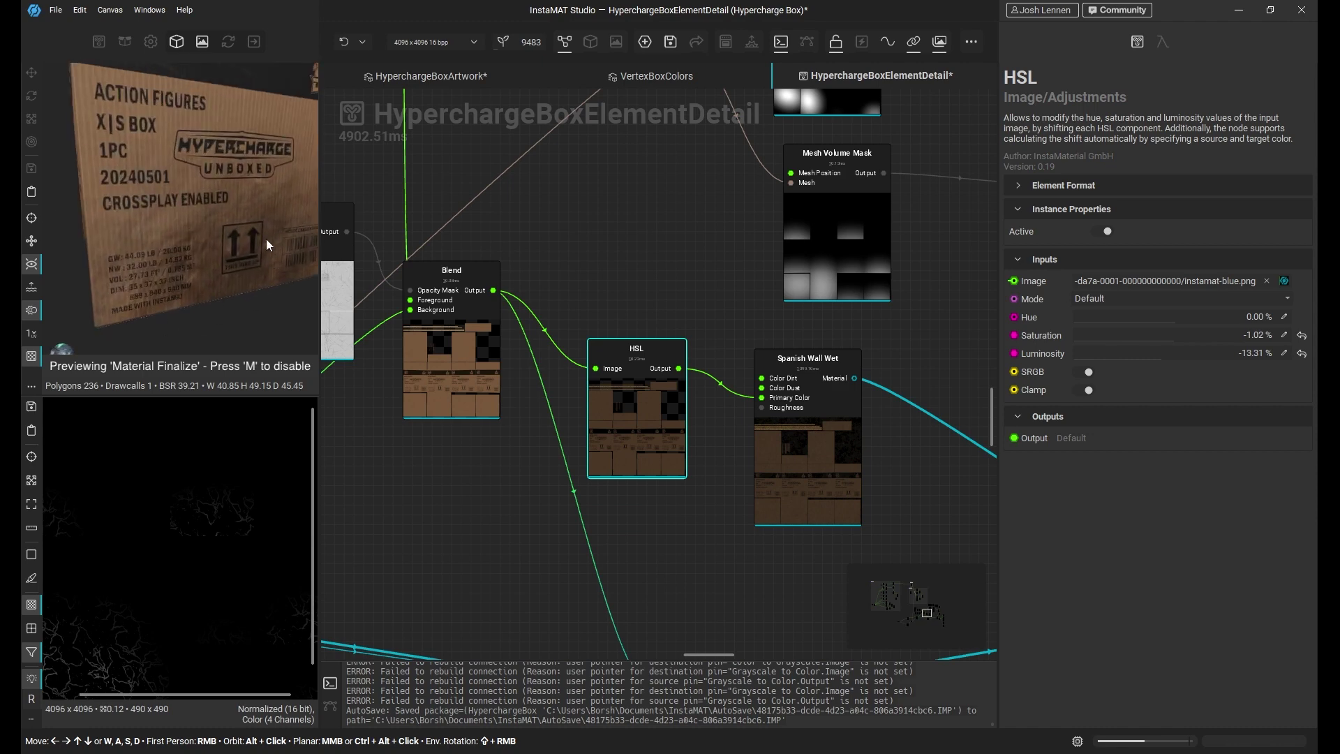
{"action": "mouse_move", "coordinate": [266, 239]}
{"action": "left_mouse_down"}
{"action": "mouse_move", "coordinate": [241, 249]}
{"action": "mouse_move", "coordinate": [203, 235]}
{"action": "mouse_move", "coordinate": [285, 253]}
{"action": "mouse_move", "coordinate": [202, 218]}
{"action": "mouse_move", "coordinate": [182, 179]}
{"action": "mouse_move", "coordinate": [164, 204]}
{"action": "mouse_move", "coordinate": [191, 228]}
{"action": "mouse_move", "coordinate": [196, 197]}
{"action": "mouse_move", "coordinate": [175, 194]}
{"action": "mouse_move", "coordinate": [209, 240]}
{"action": "mouse_move", "coordinate": [285, 233]}
{"action": "left_mouse_up"}
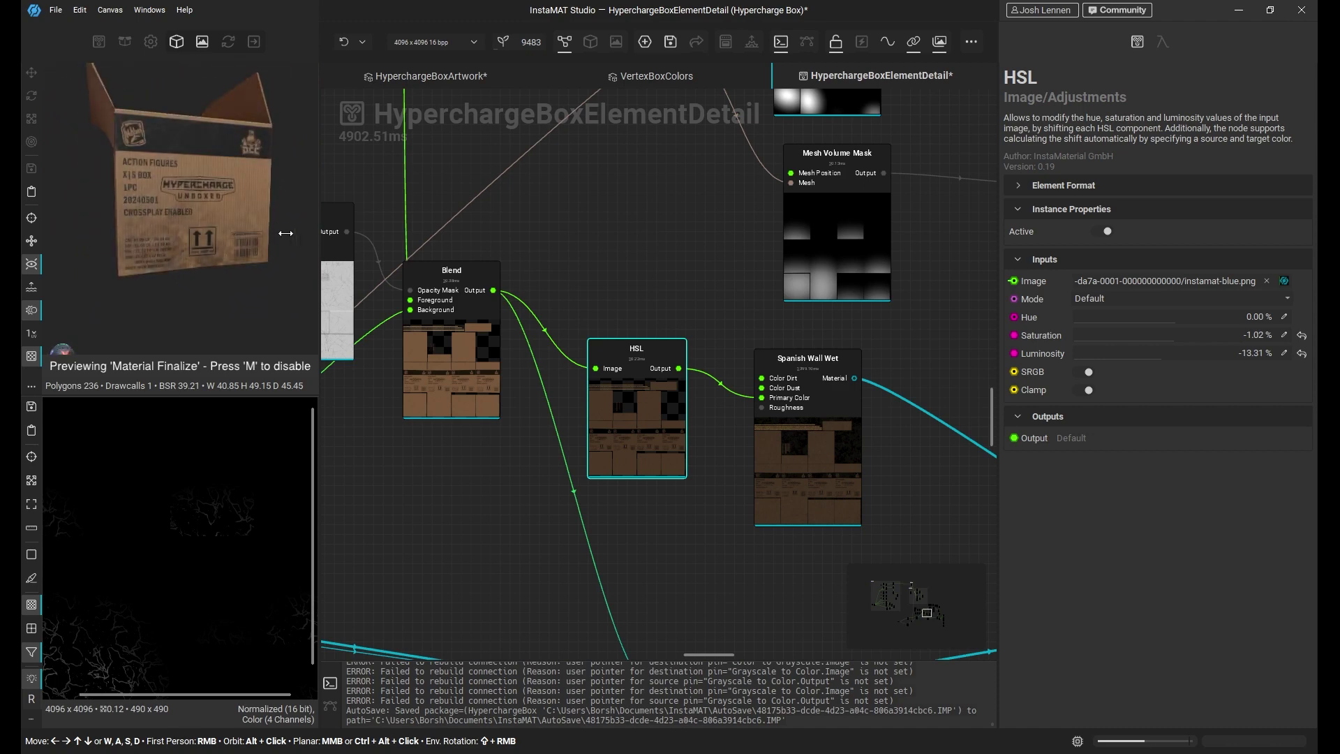
{"action": "left_click_drag", "start_coordinate": [221, 269], "coordinate": [284, 287], "text": "alt"}
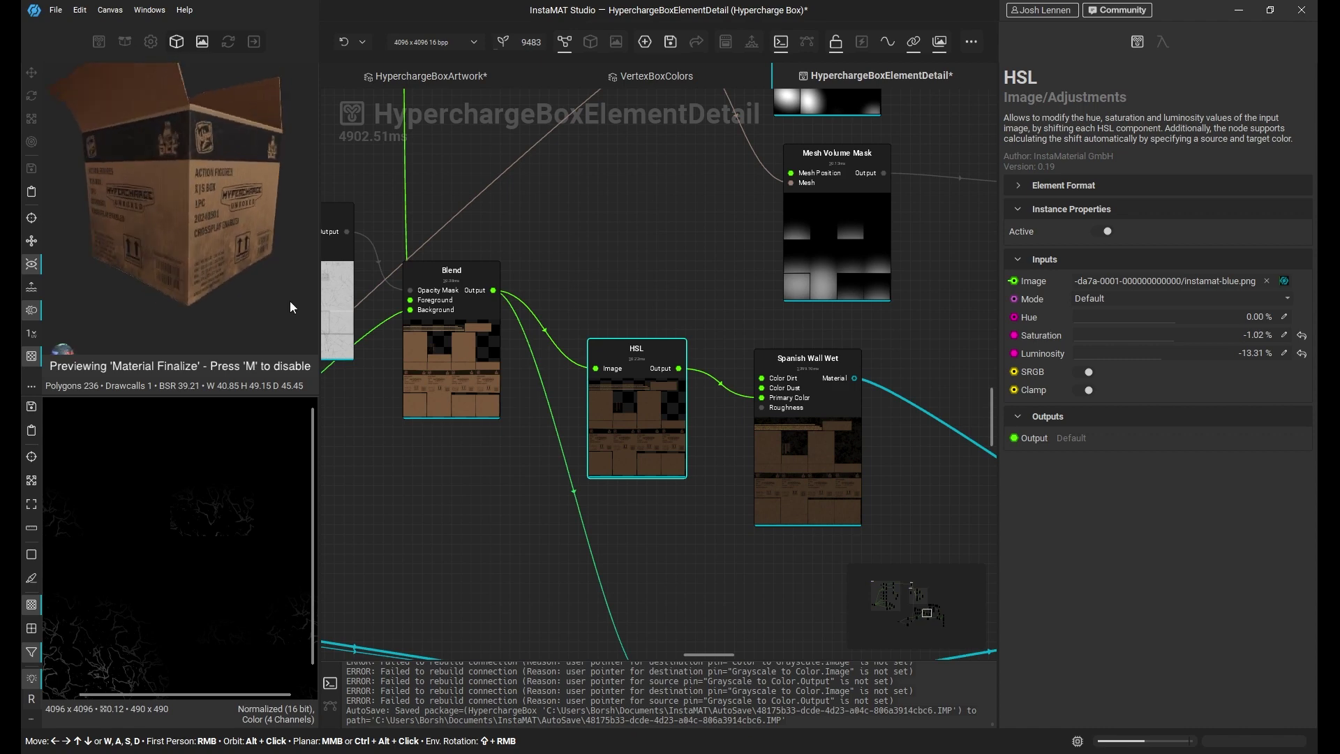
{"action": "left_click_drag", "start_coordinate": [207, 245], "coordinate": [201, 241], "text": "alt"}
{"action": "scroll", "coordinate": [486, 287], "scroll_direction": "down", "scroll_amount": 5}
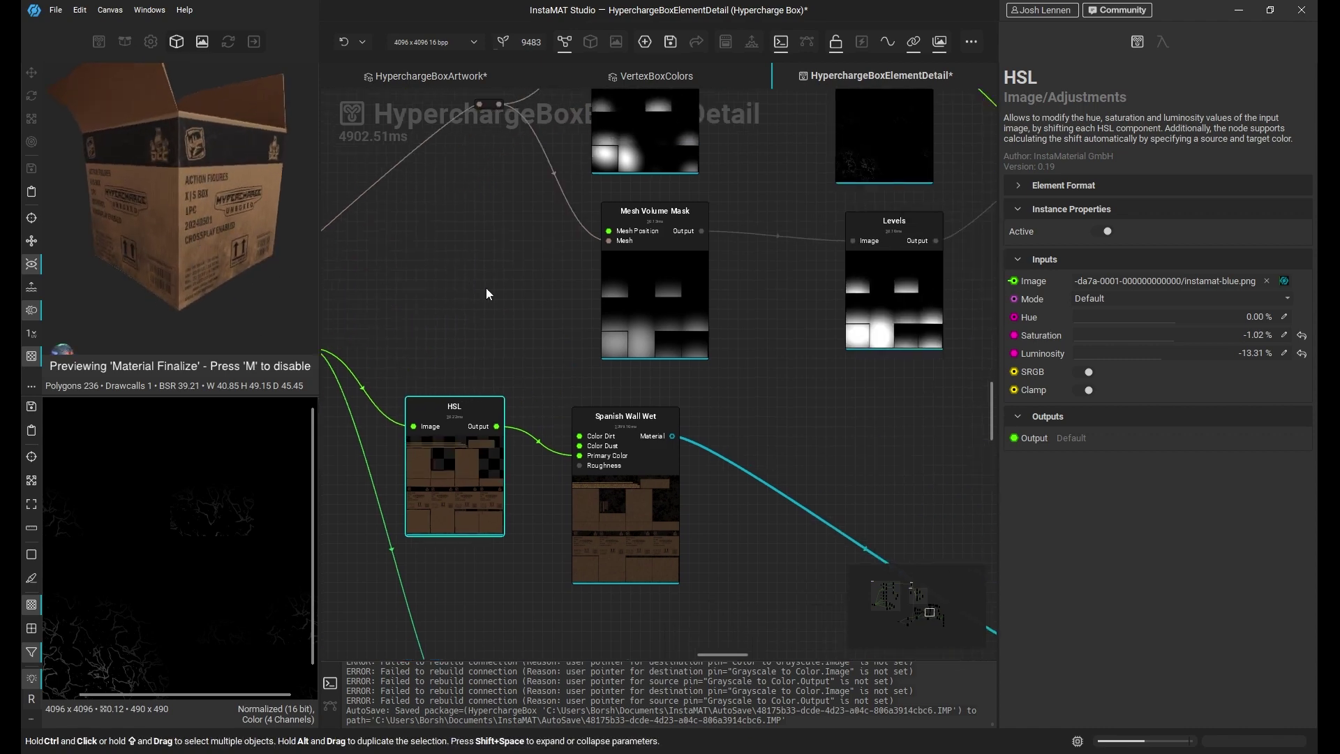
{"action": "scroll", "coordinate": [648, 332], "scroll_direction": "up", "scroll_amount": 2}
{"action": "middle_click_drag", "start_coordinate": [652, 332], "coordinate": [492, 374]}
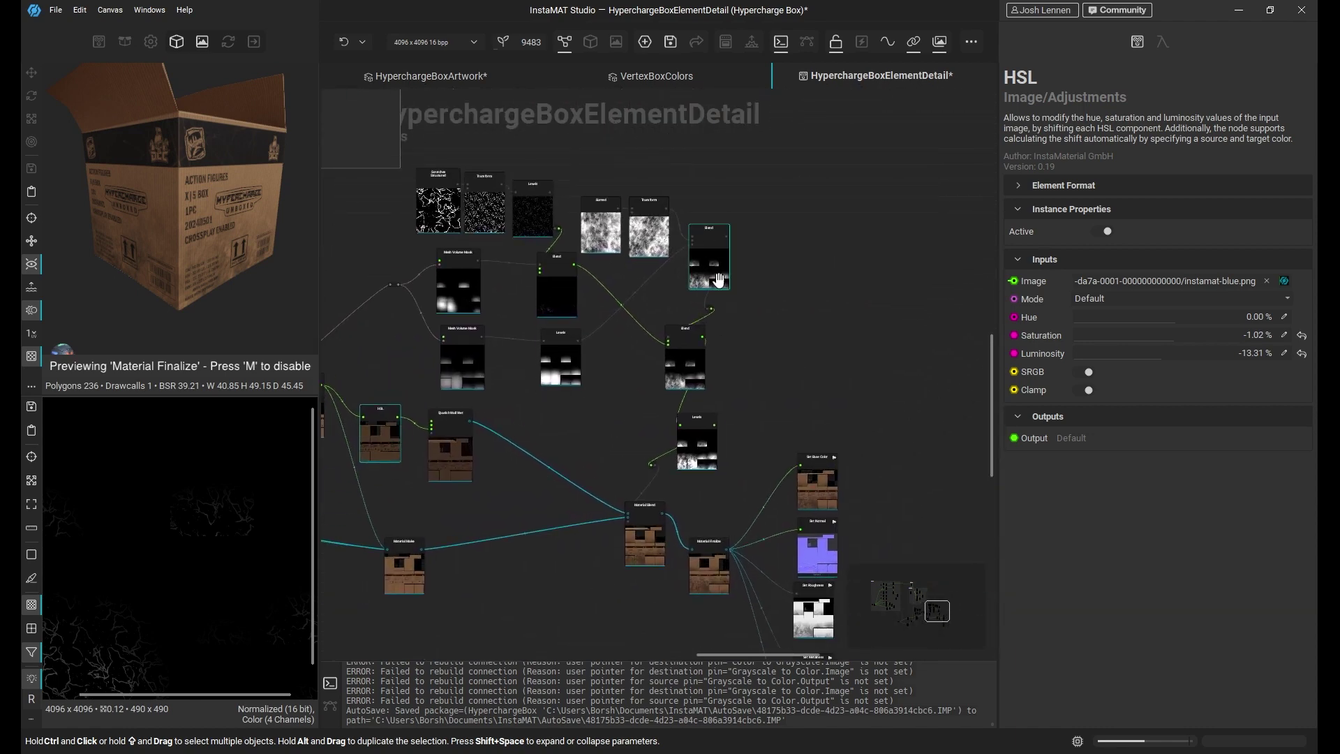
{"action": "middle_click_drag", "start_coordinate": [746, 339], "coordinate": [738, 312]}
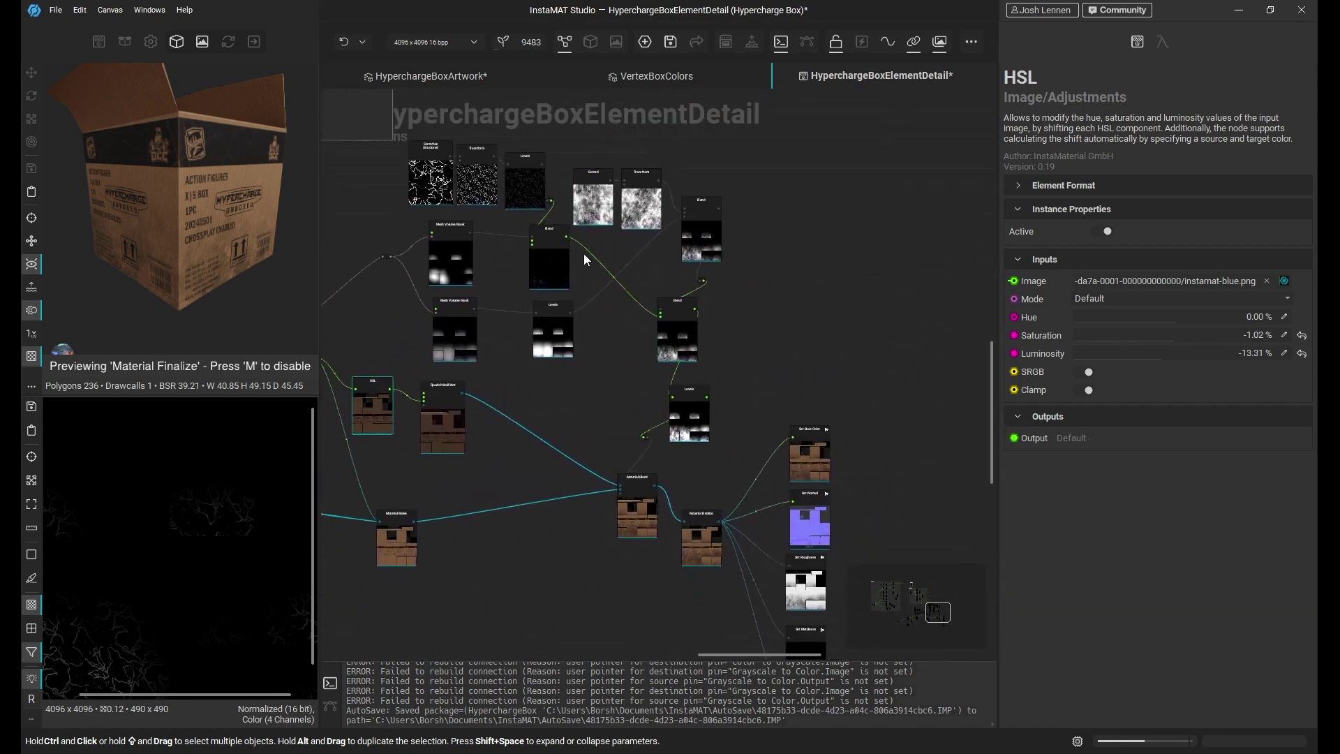
{"action": "left_click_drag", "start_coordinate": [238, 243], "coordinate": [206, 235], "text": "alt"}
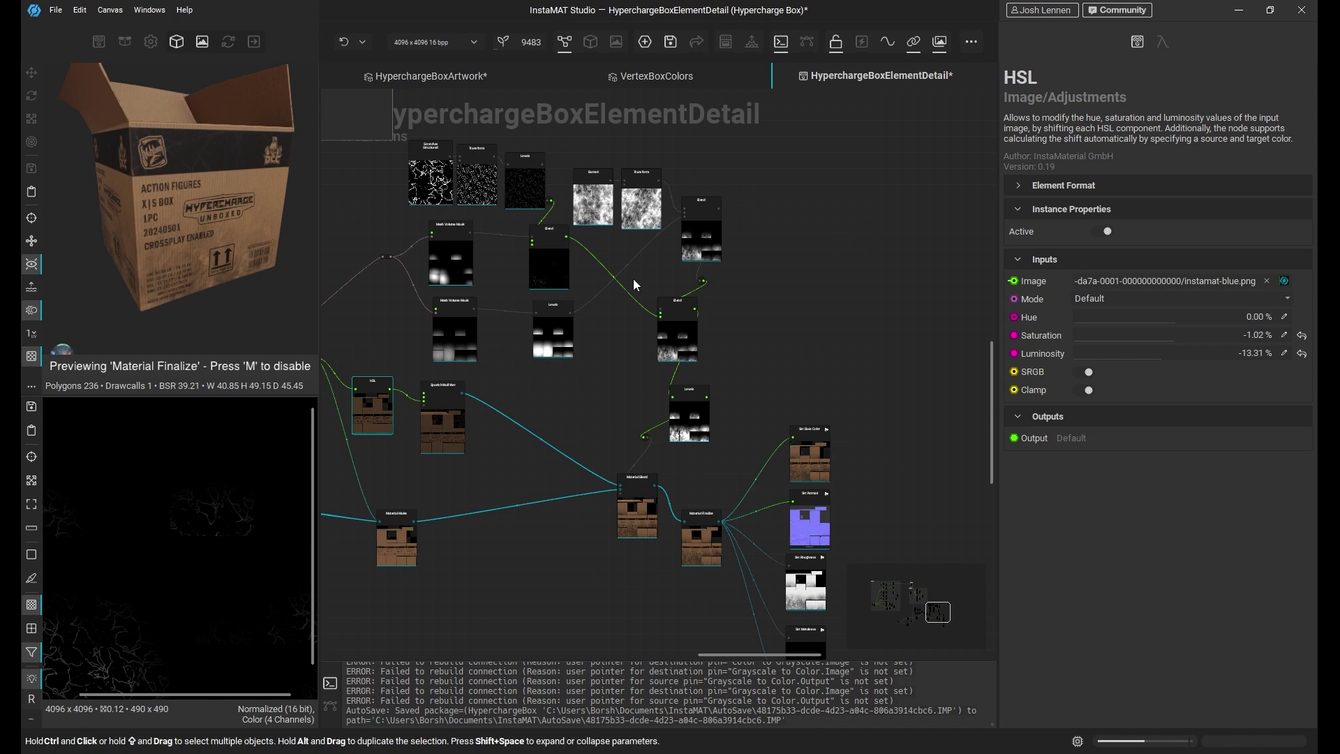
{"action": "middle_click_drag", "start_coordinate": [816, 387], "coordinate": [767, 318]}
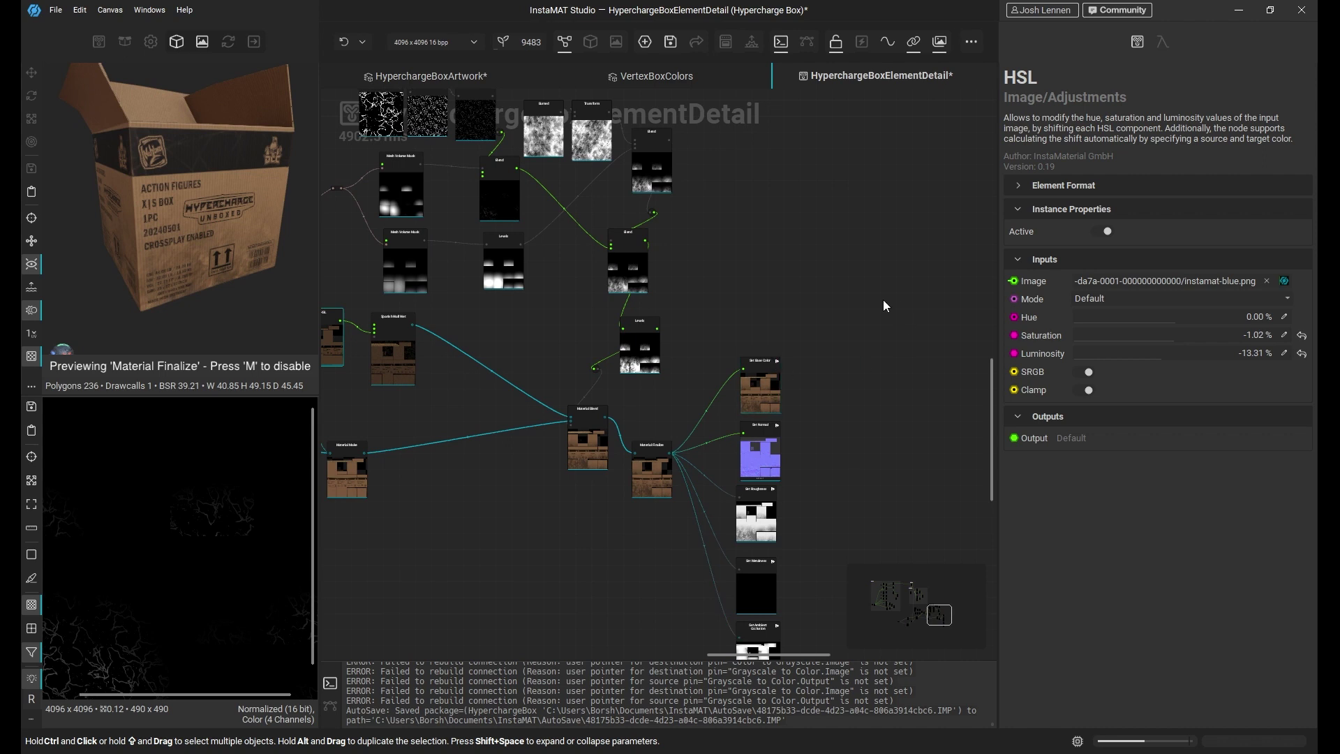
{"action": "middle_click_drag", "start_coordinate": [867, 311], "coordinate": [850, 240]}
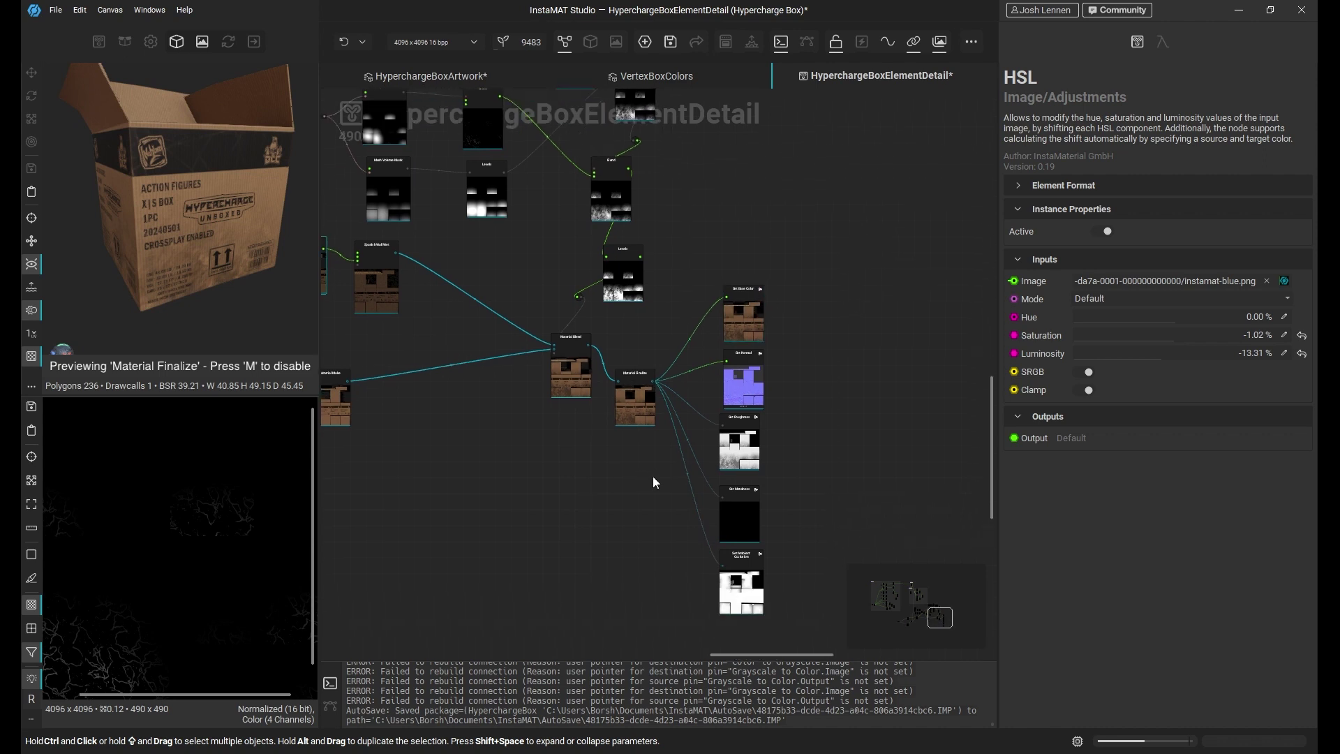